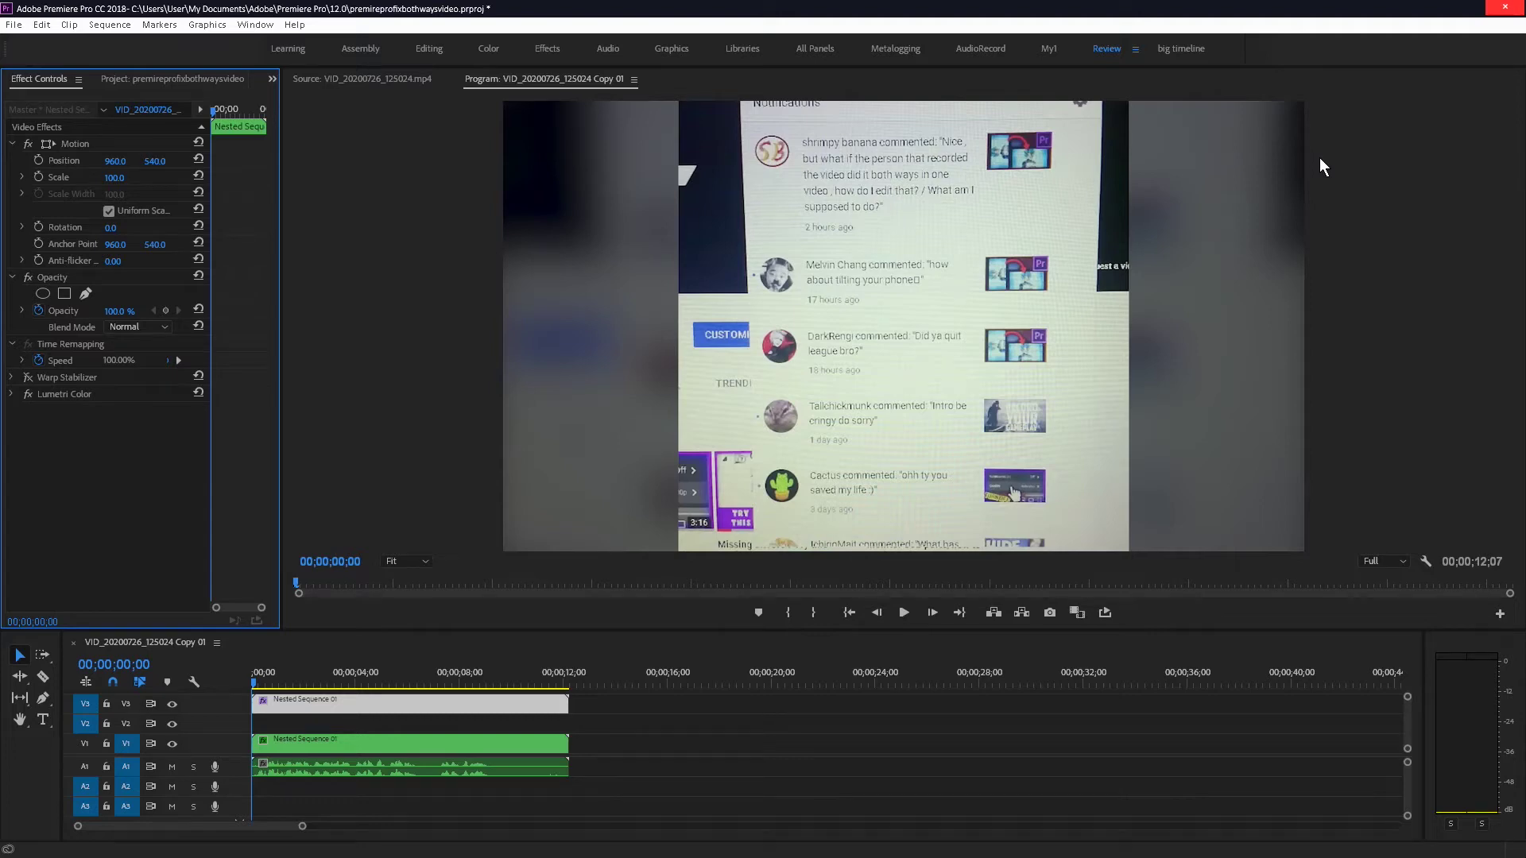
Play the finished sequence, then play the raw sideways clip VID_20200726_125024.mp4 in the Source monitor
click(904, 613)
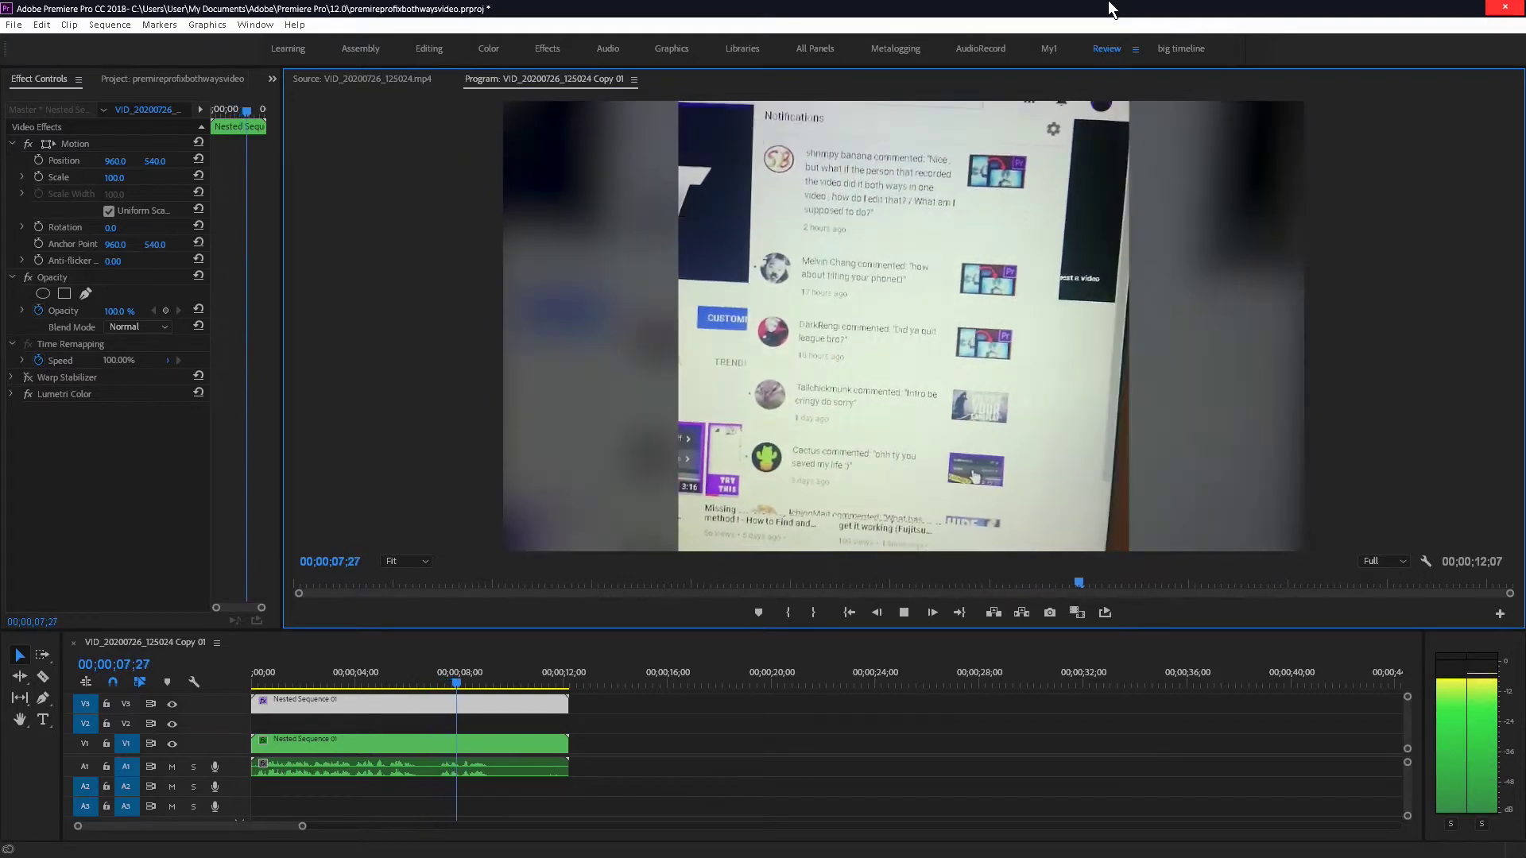
key(space)
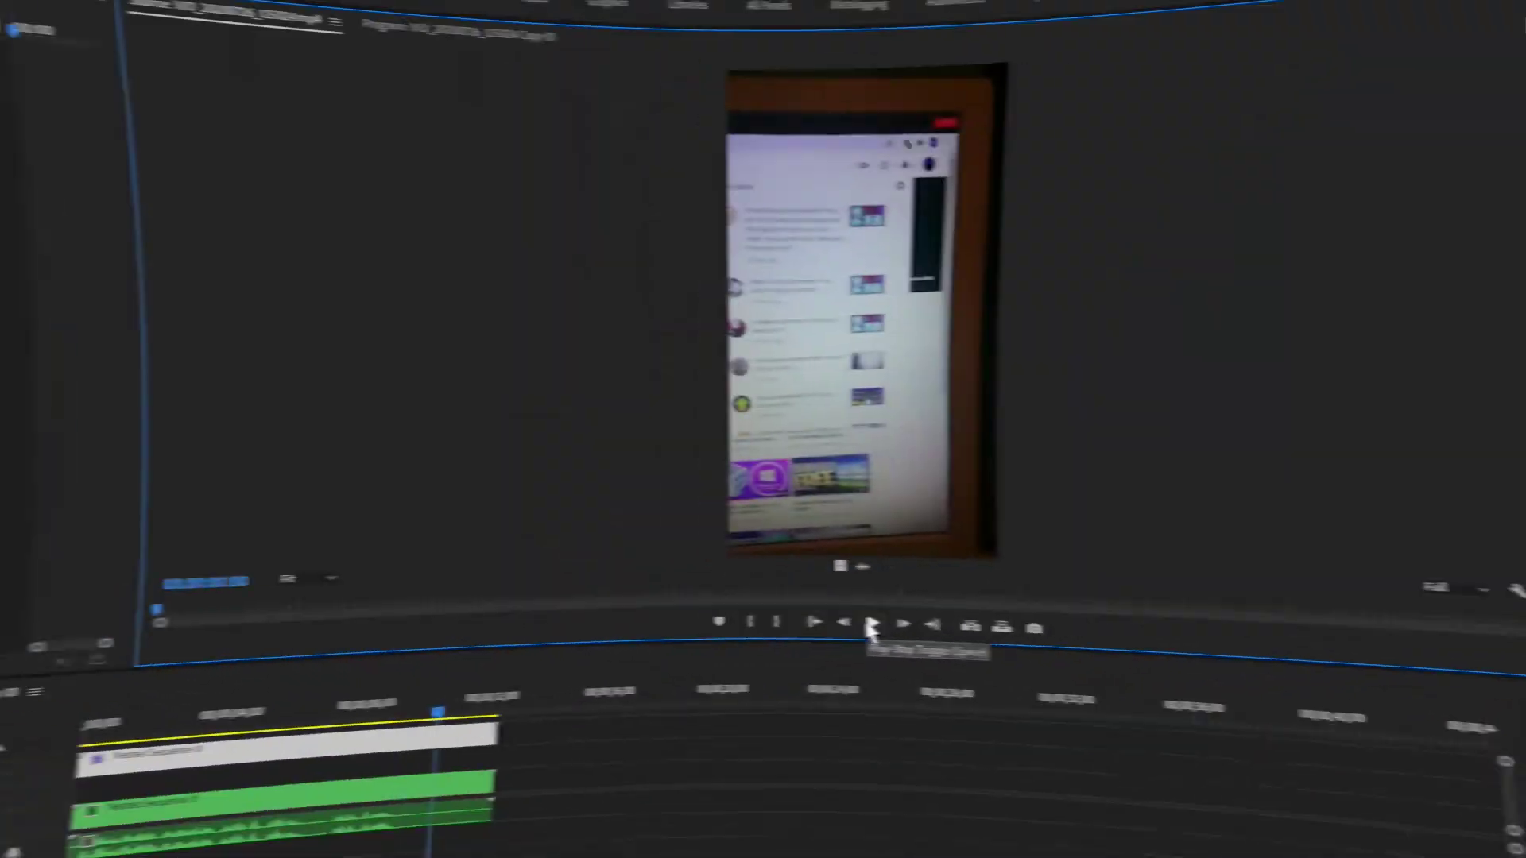
click(912, 613)
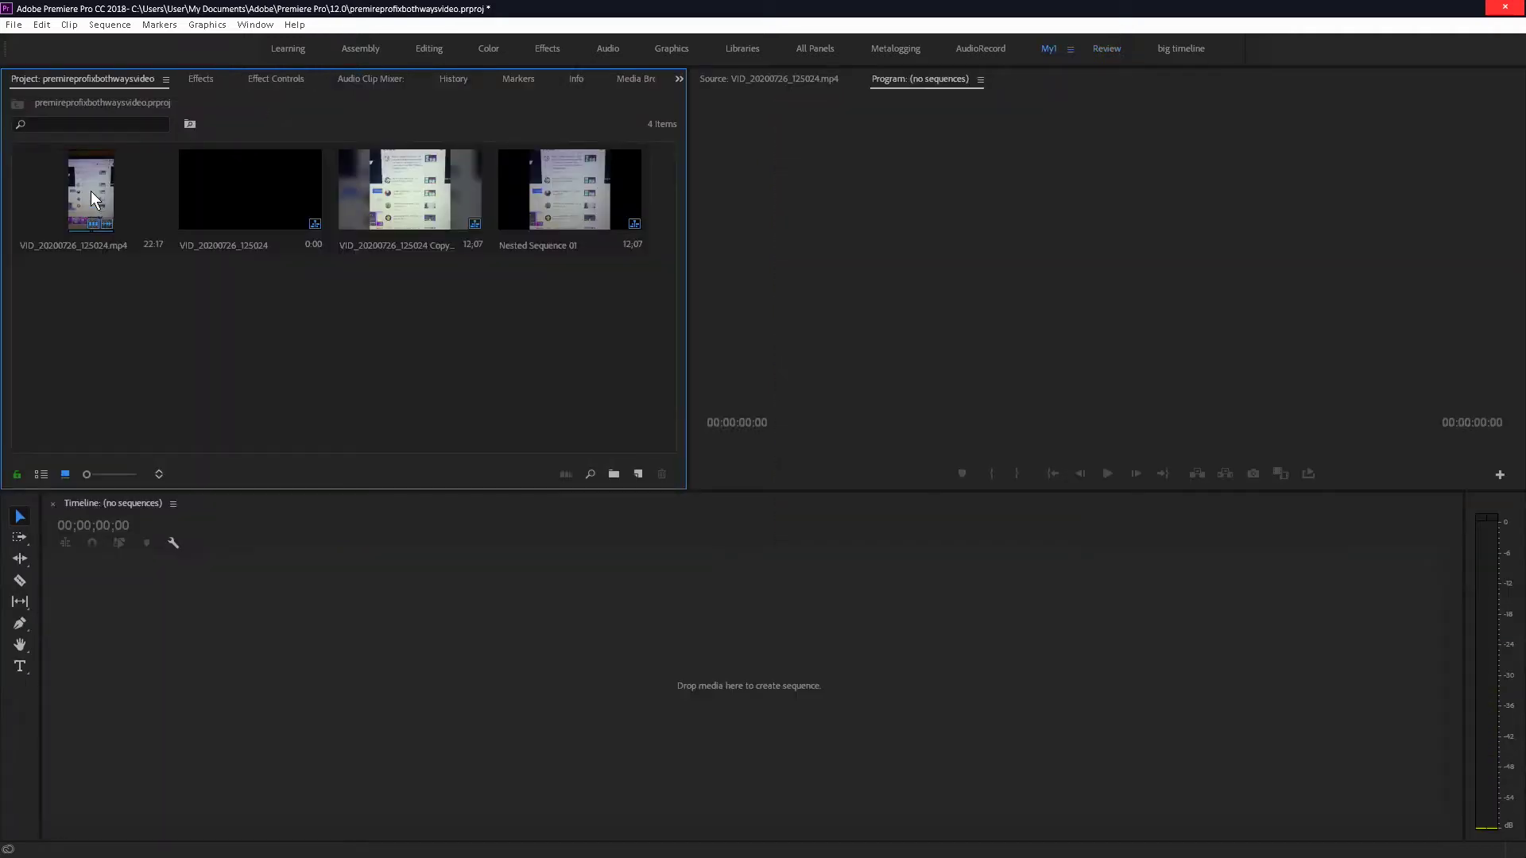
Make a sequence from the phone clip, trimmed to 00:00:12:29 and starting at 00:00:00:00
drag(90, 191, 367, 636)
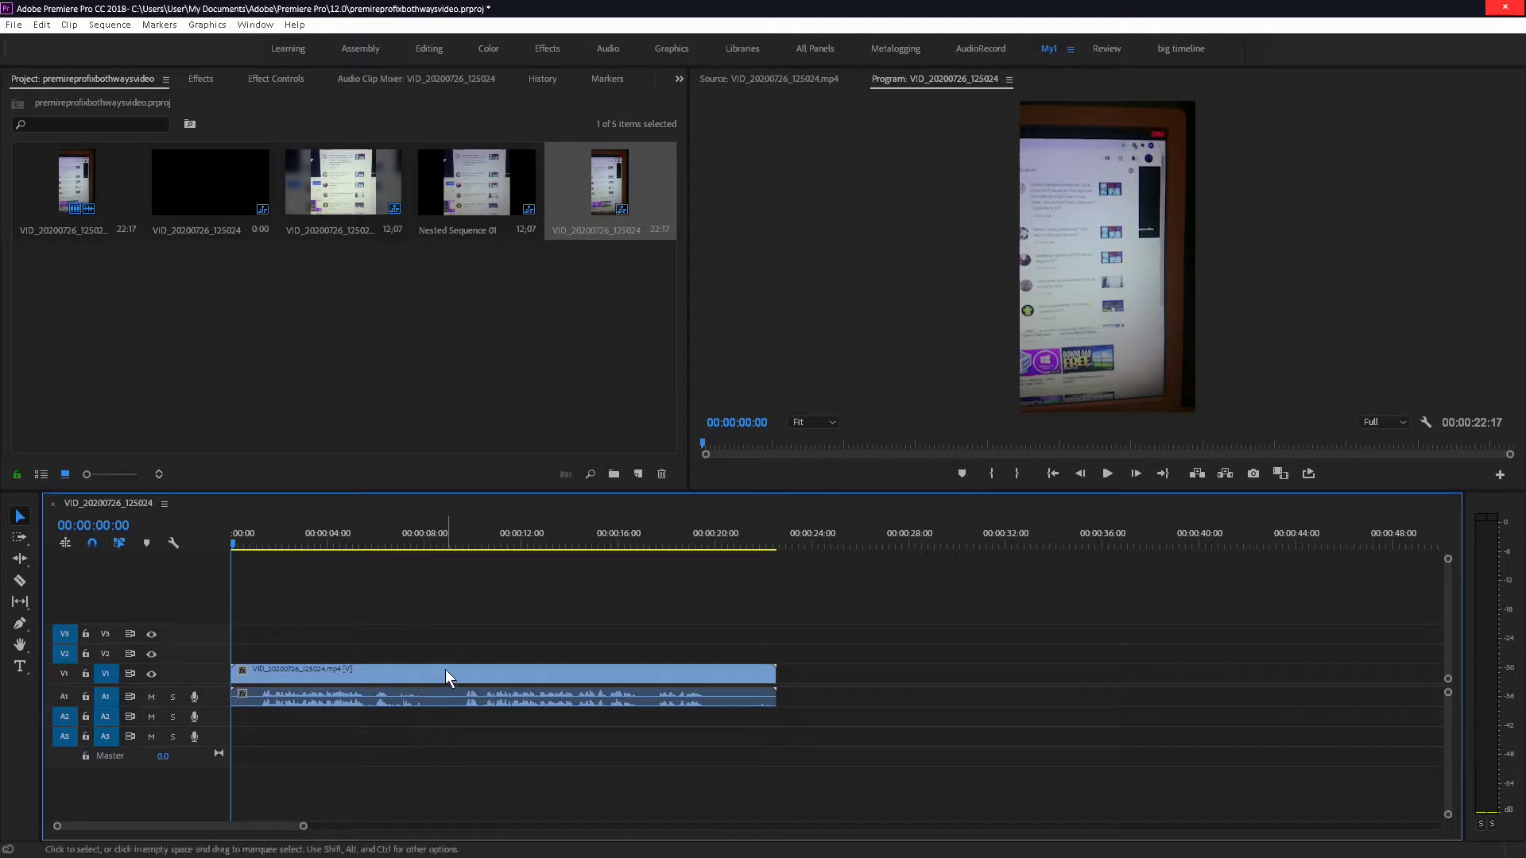
drag(459, 671, 236, 681)
mouse_move(234, 534)
mouse_down()
mouse_move(367, 544)
mouse_move(209, 542)
mouse_up()
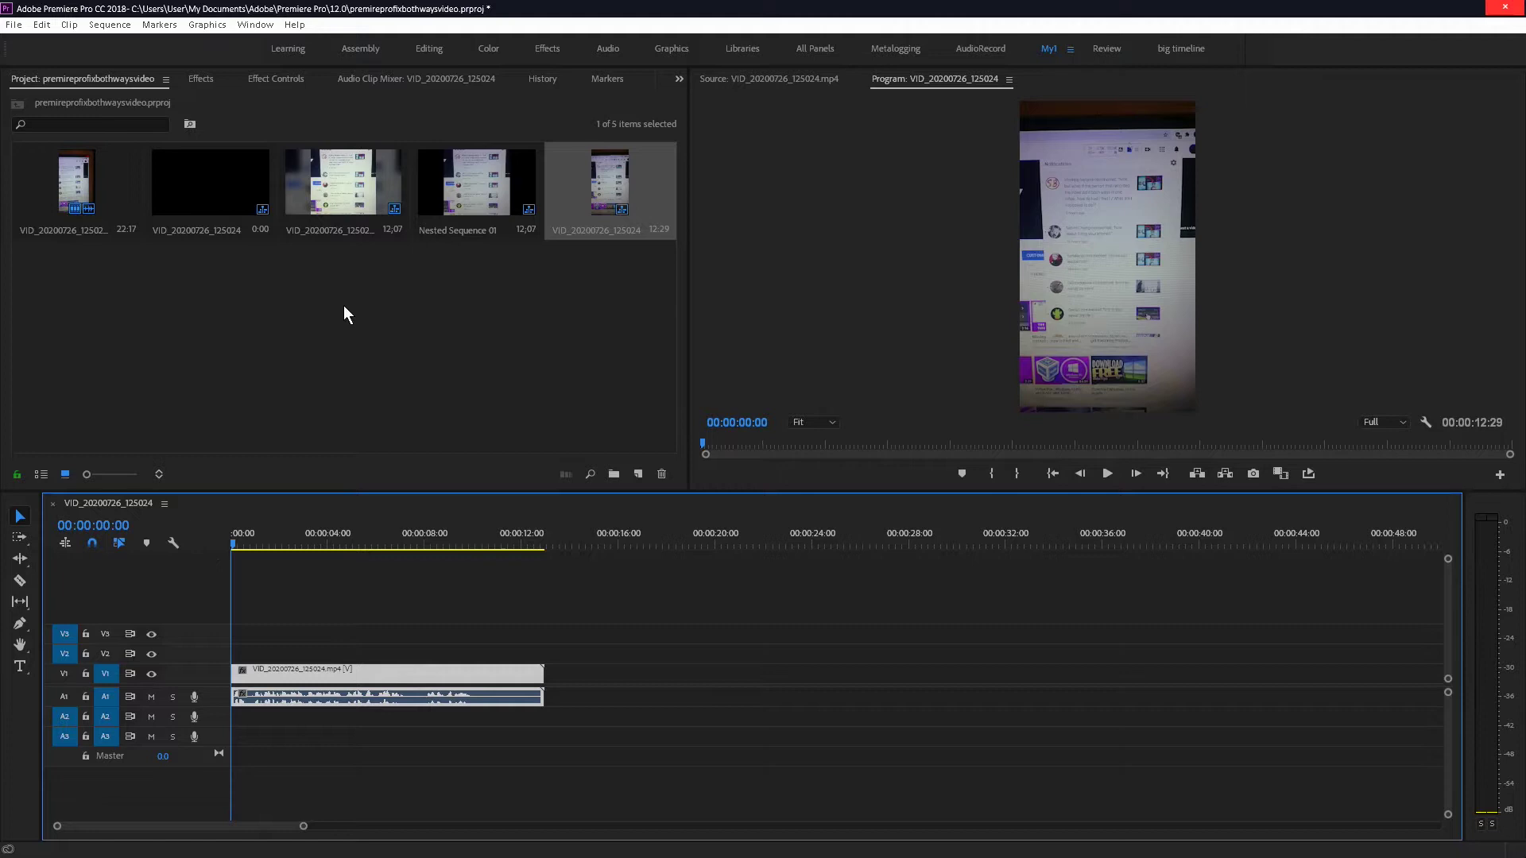
Set Sequence Settings frame size to 1920×1080, discard existing previews, and preview the widescreen frame
click(109, 25)
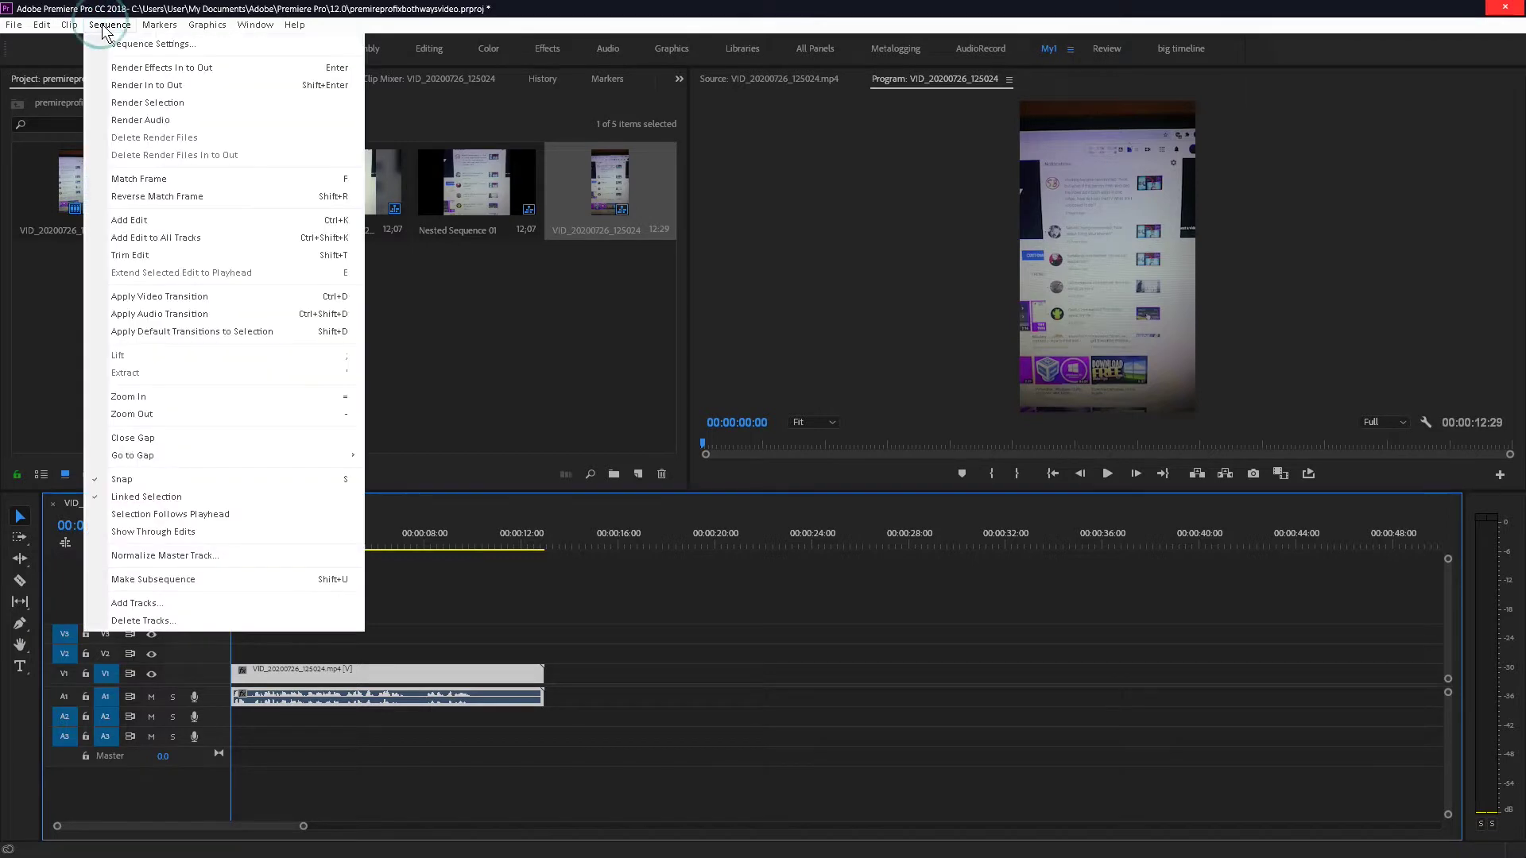
click(136, 45)
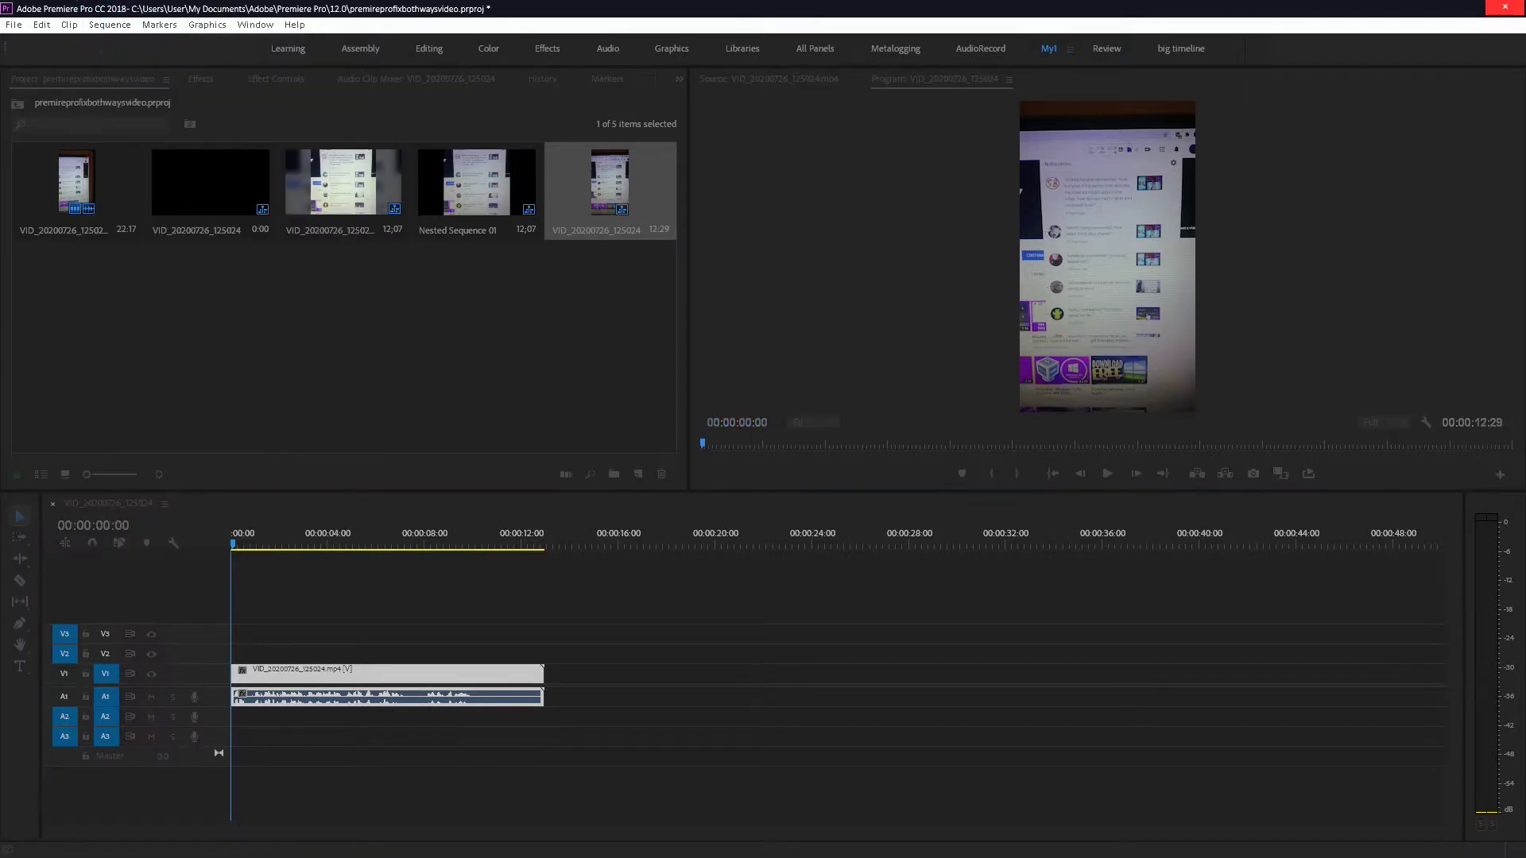
click(368, 261)
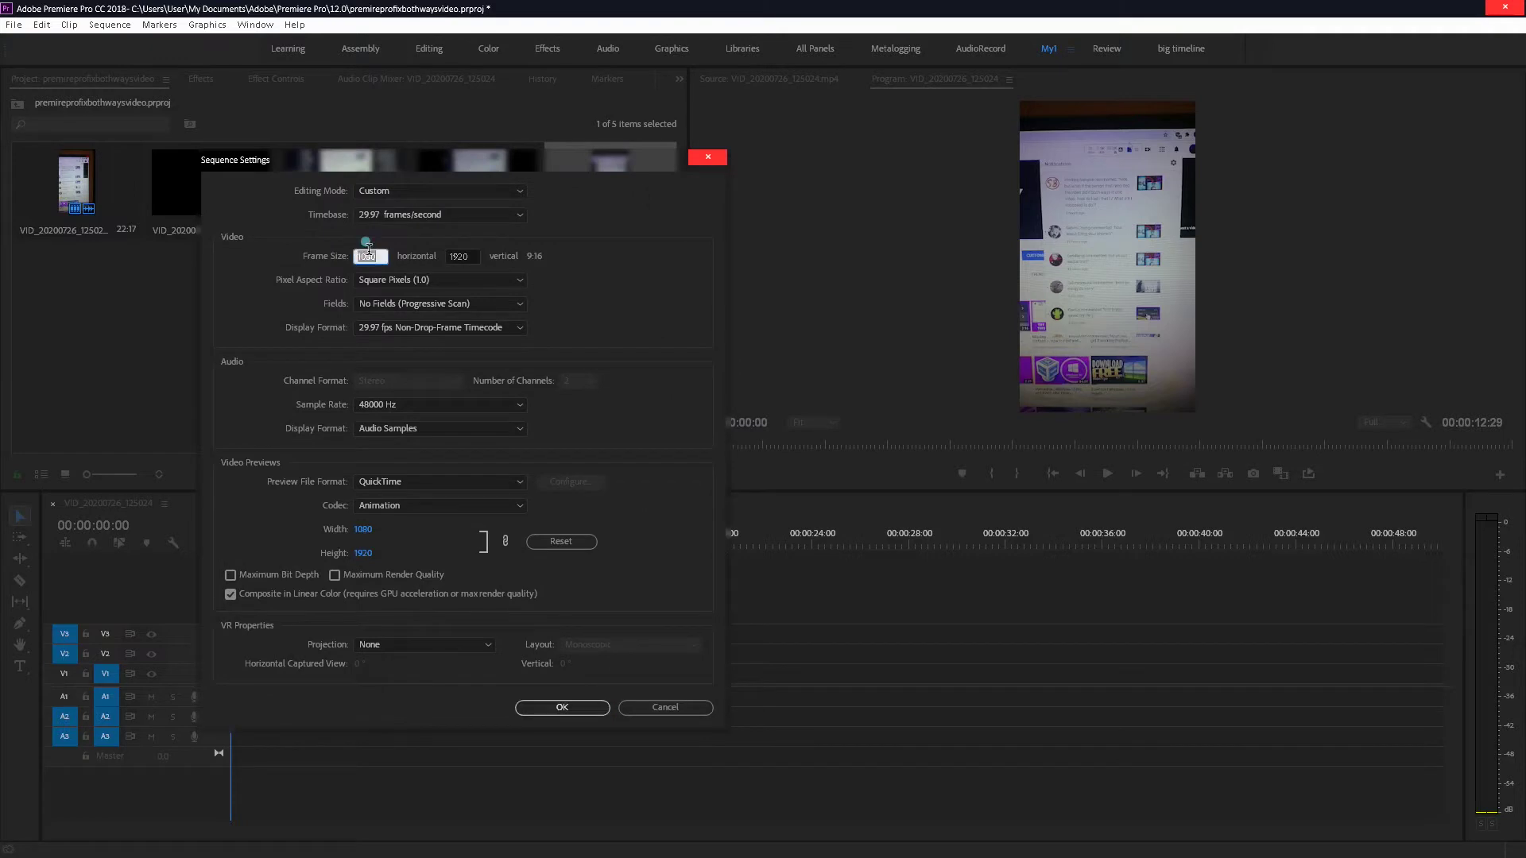
text(1920)
key(Tab)
text(10)
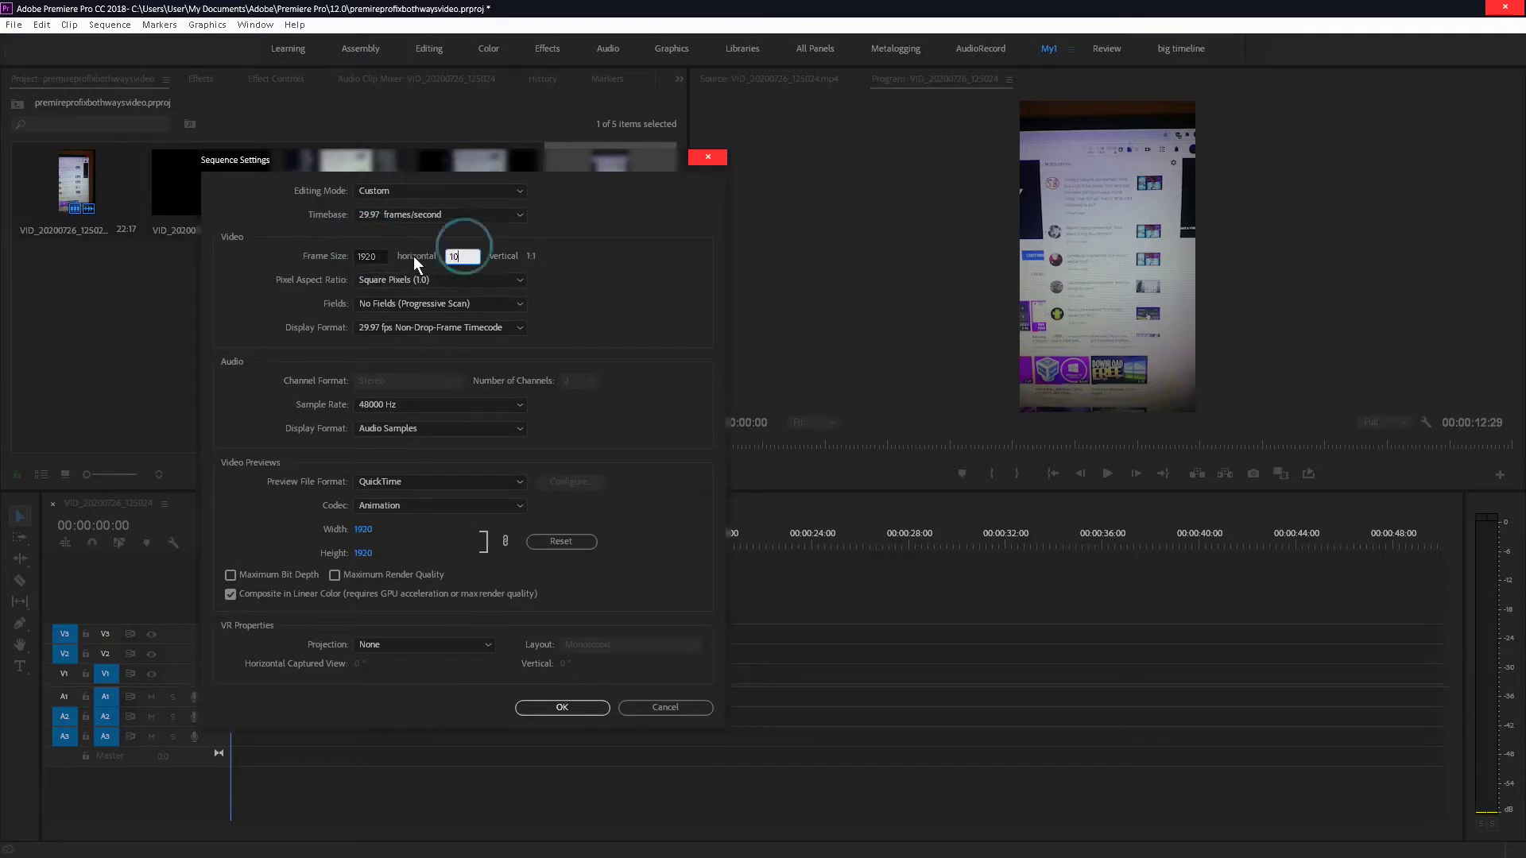
click(562, 708)
click(550, 470)
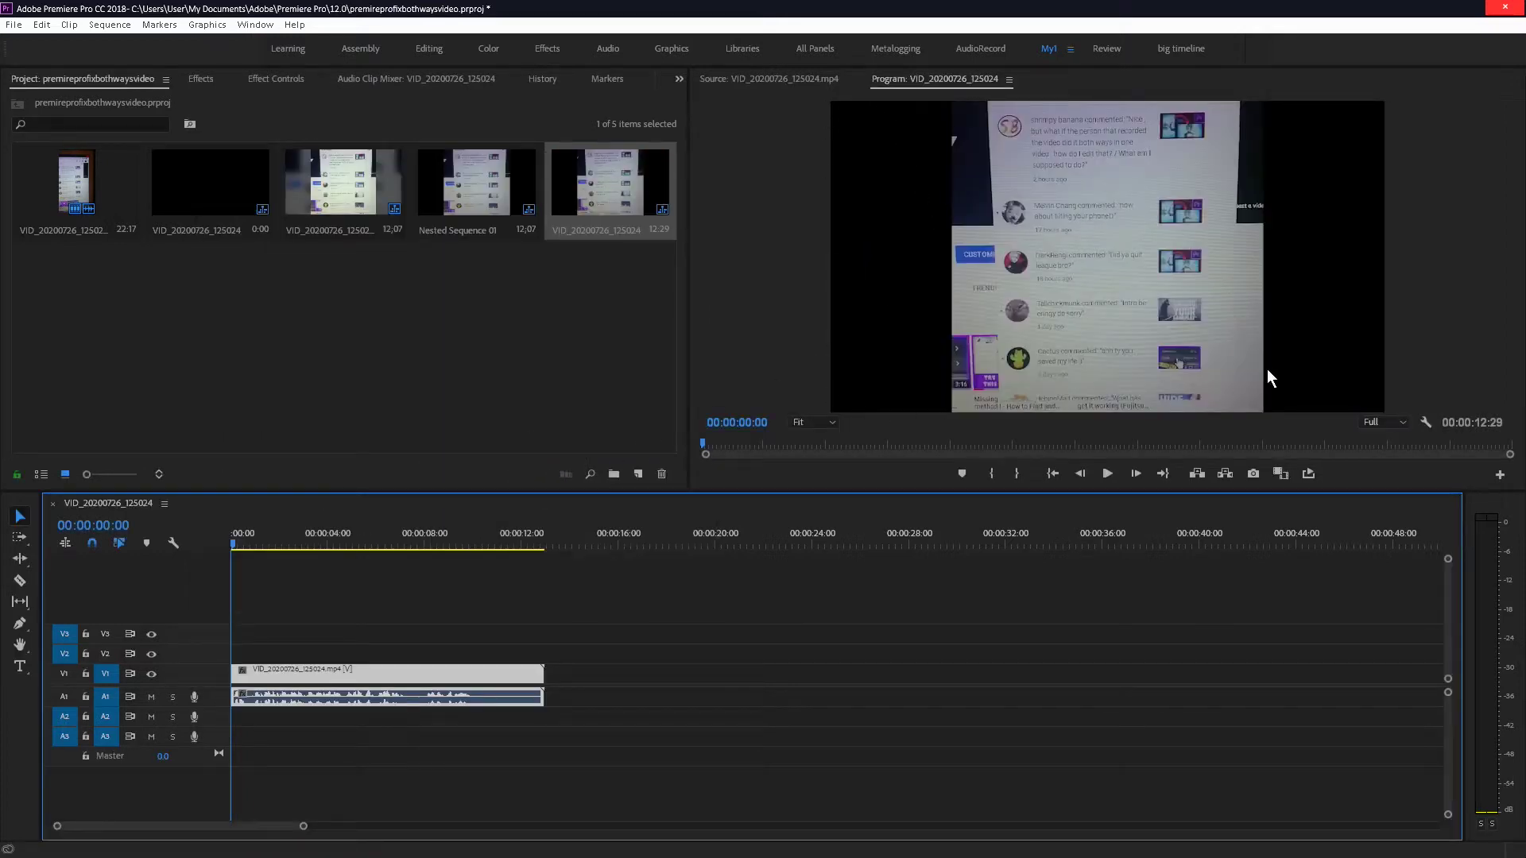
drag(269, 546, 232, 547)
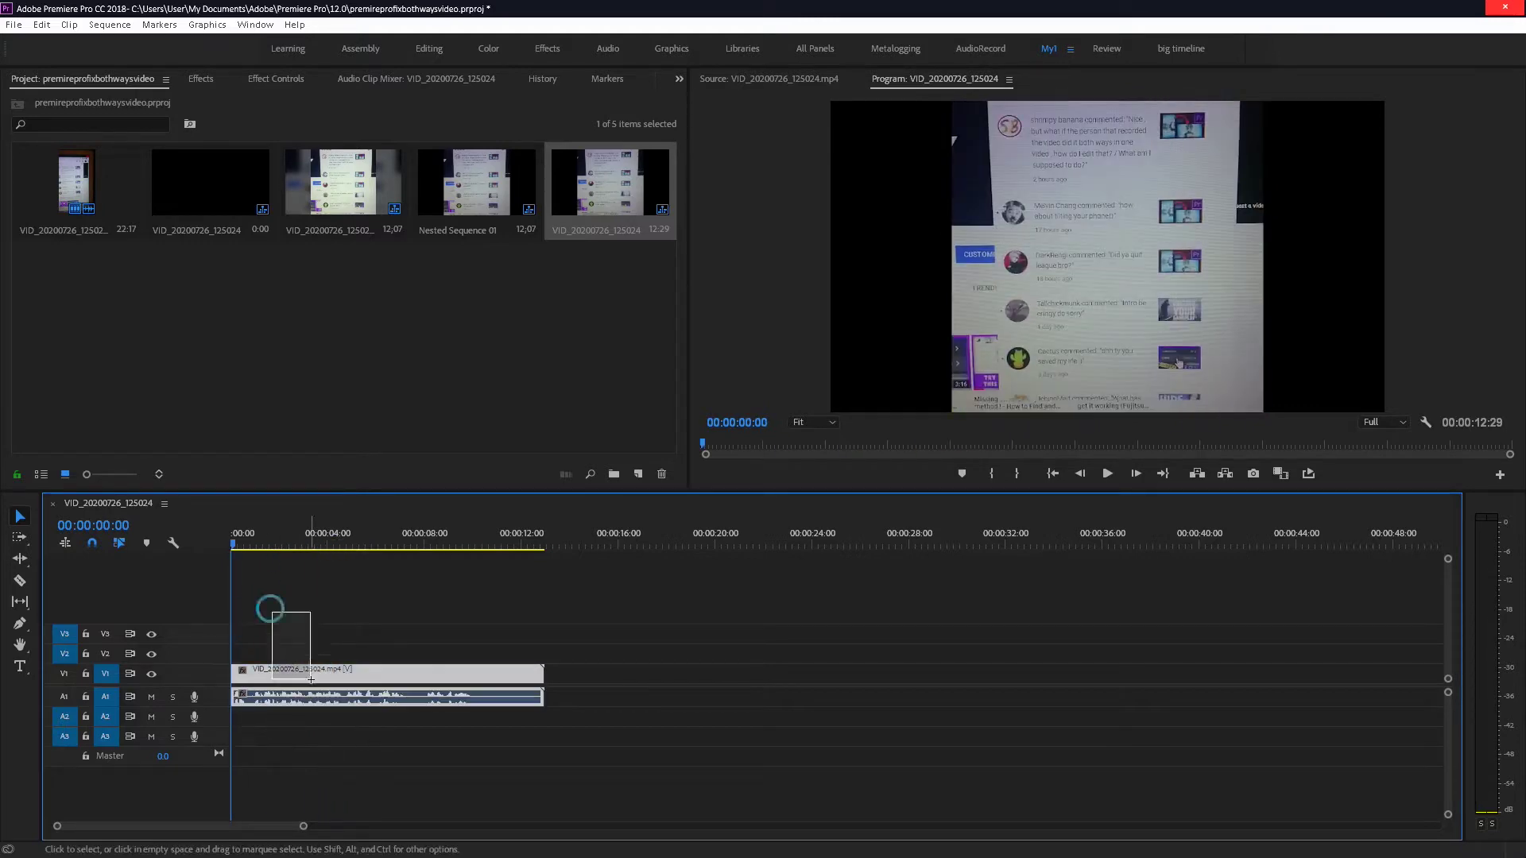
Select the V1 phone clip, zoom the timeline to fit it, and preview a later frame
click(288, 671)
key(equal)
click(323, 547)
drag(323, 547, 574, 539)
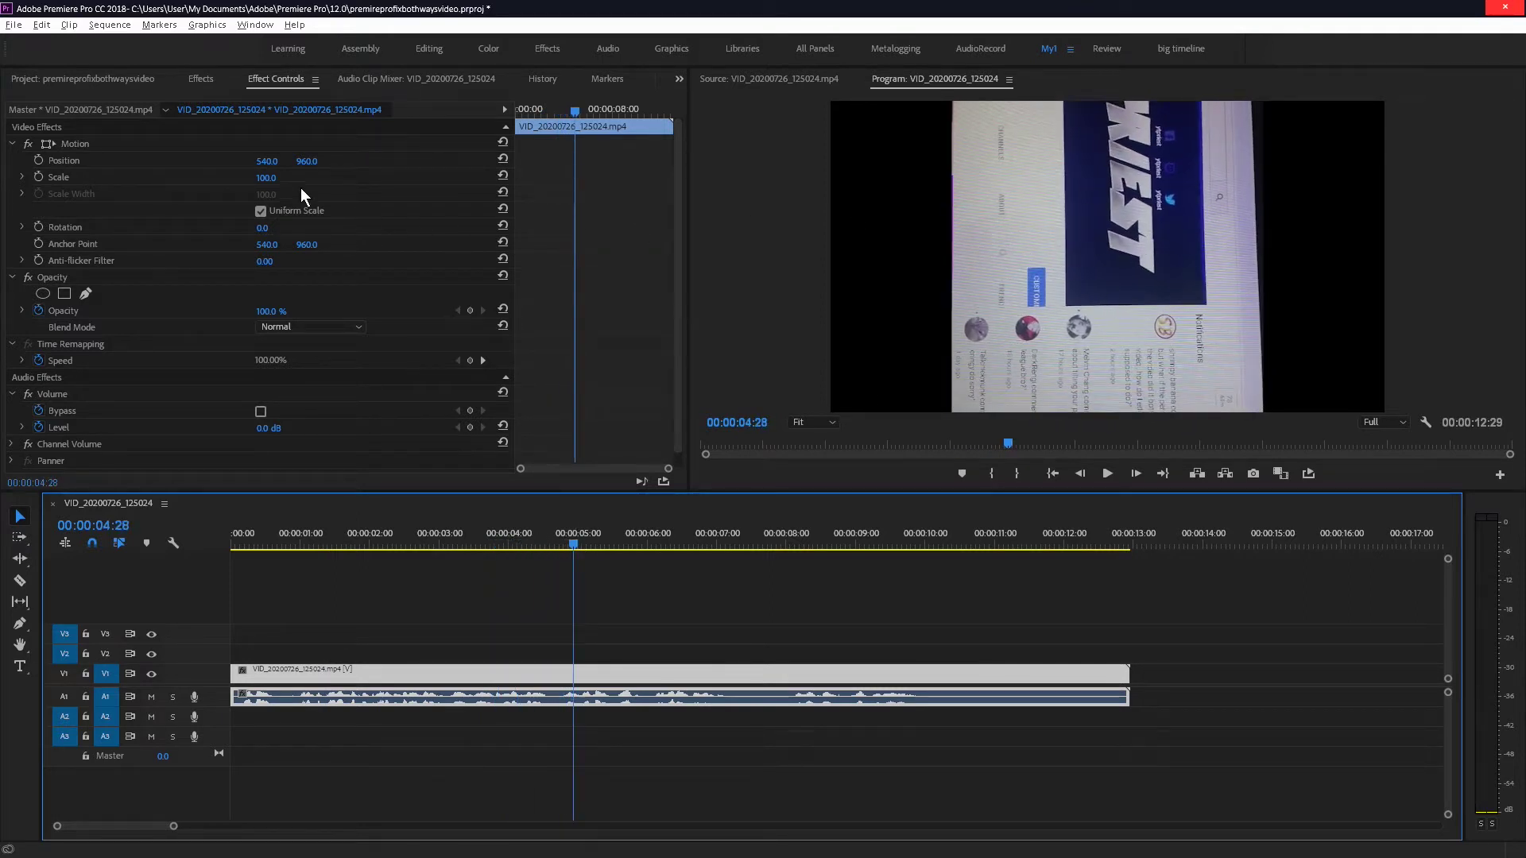
Set the clip's Motion Rotation to -90° in Effect Controls and check it across frames
click(263, 81)
key(shift+F5)
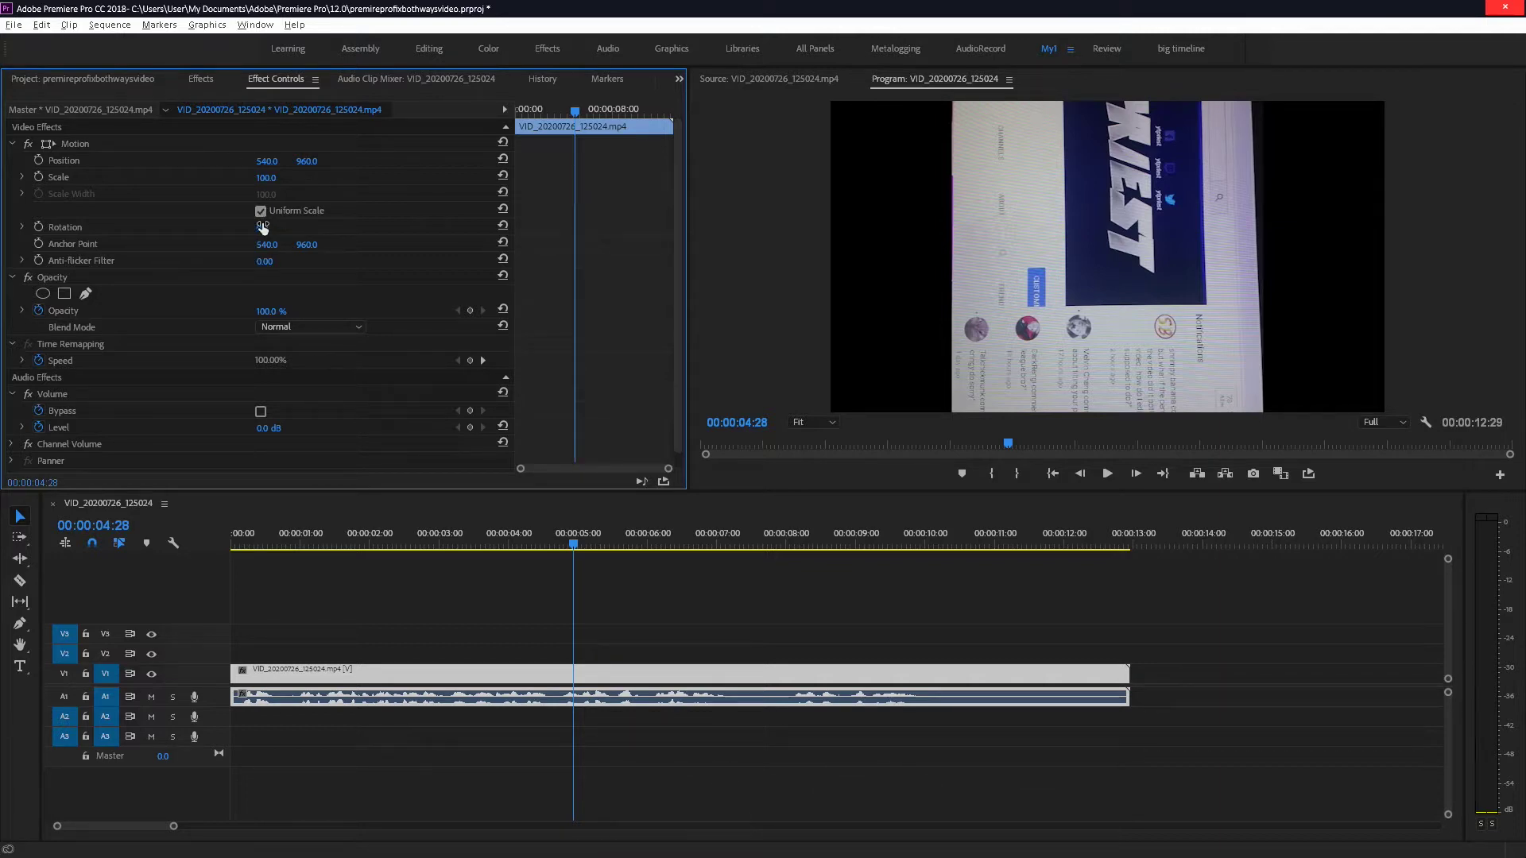
drag(262, 228, 188, 227)
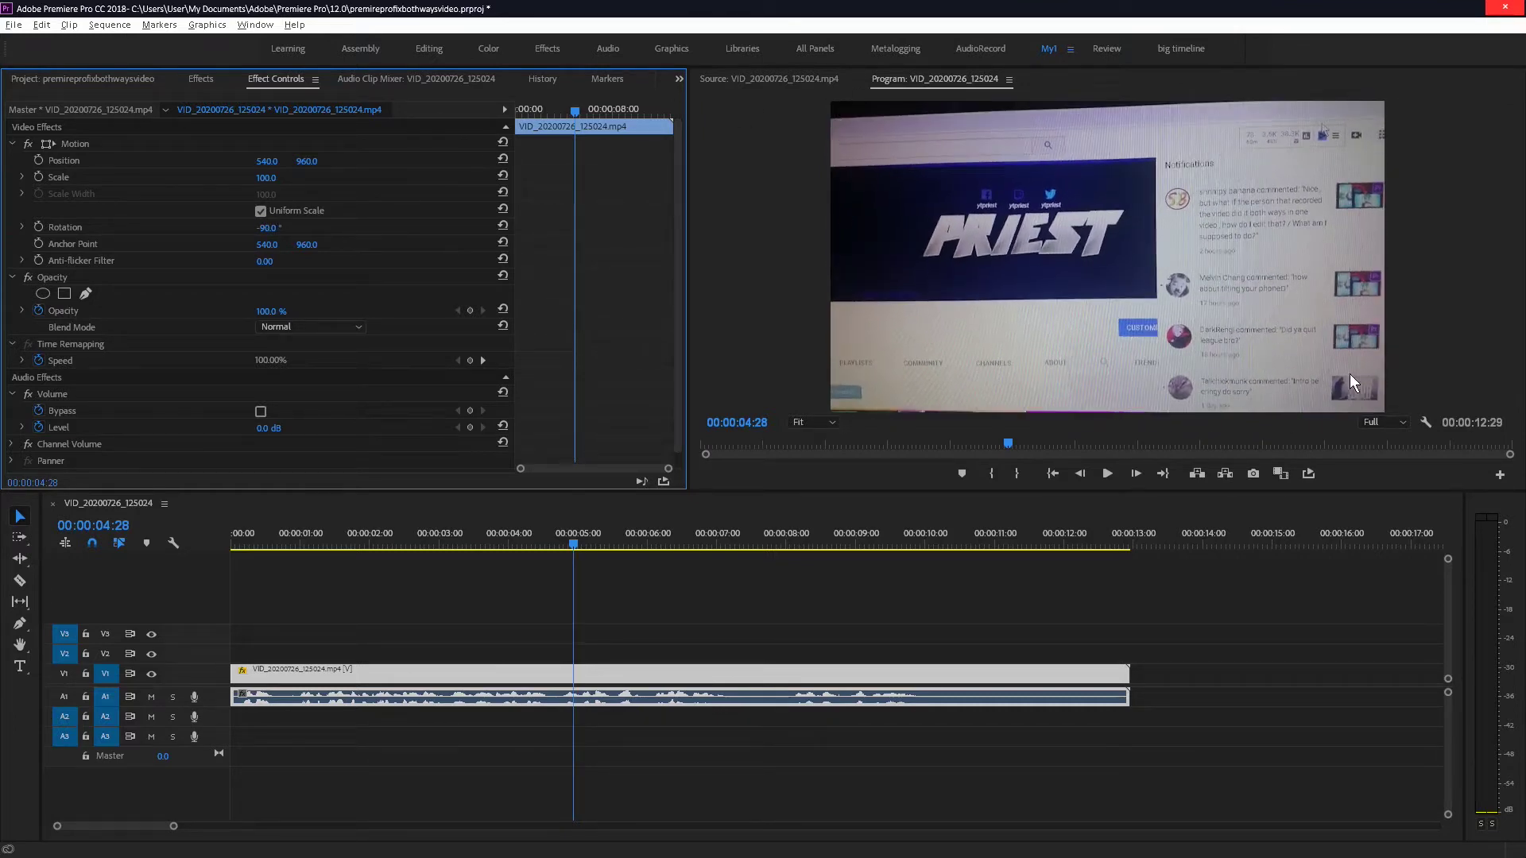
drag(574, 537, 600, 546)
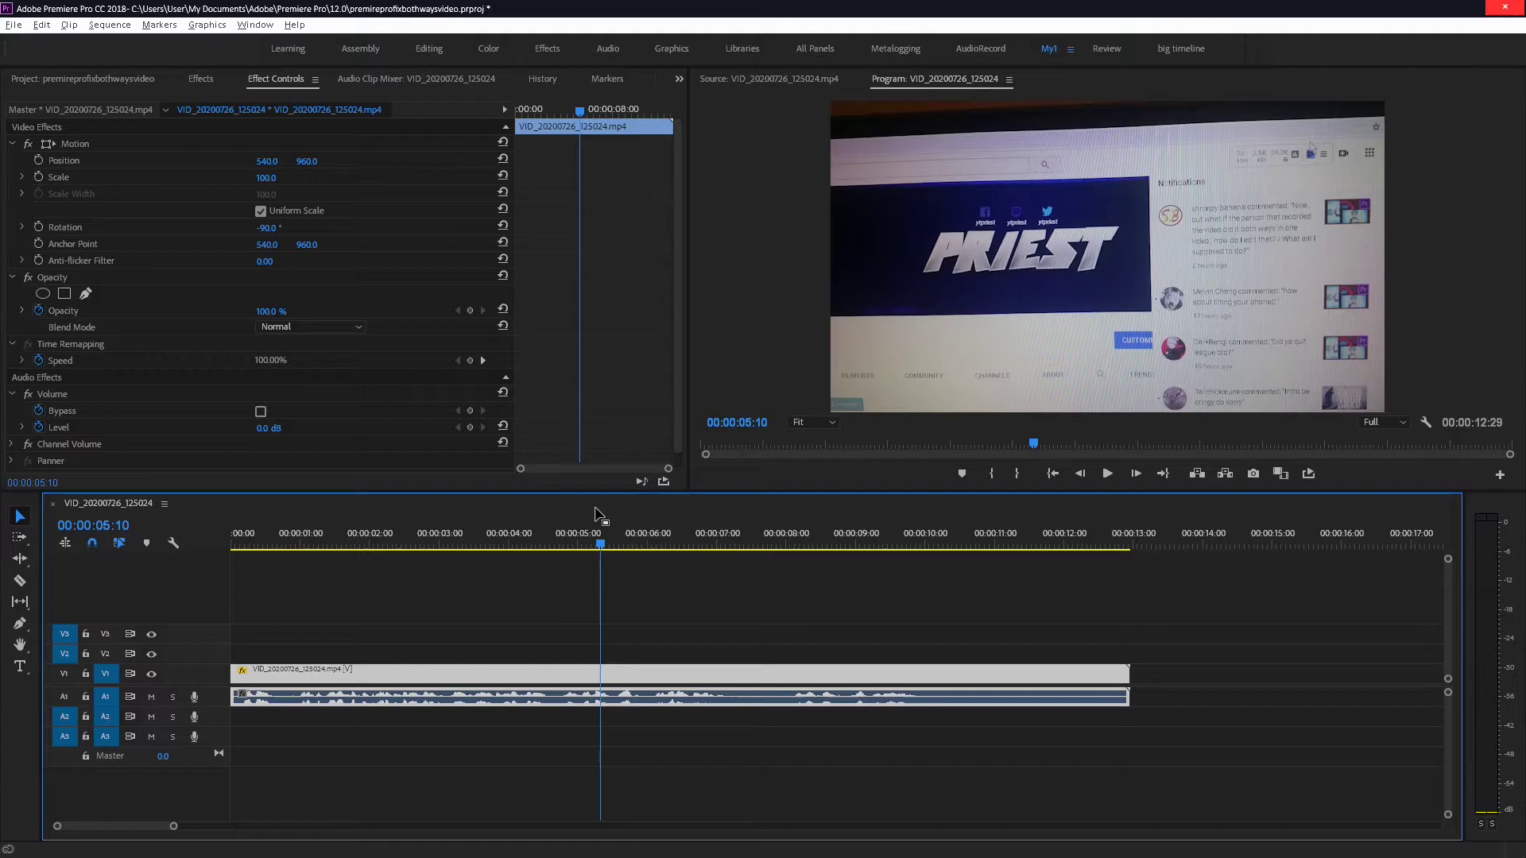
drag(507, 545, 232, 537)
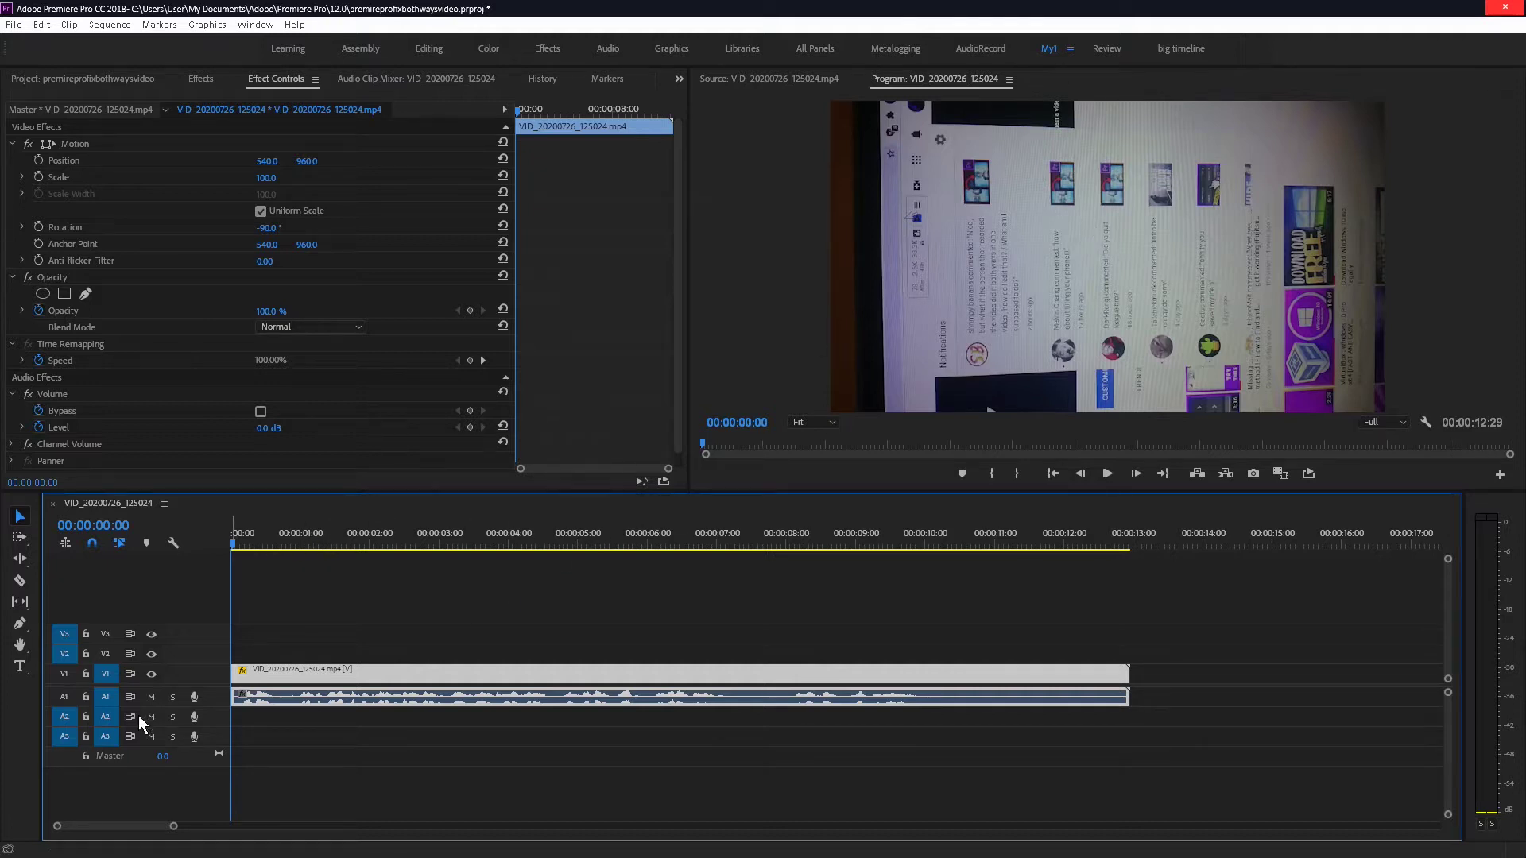
Mute audio track A1 and play the sequence from the start
click(150, 698)
key(space)
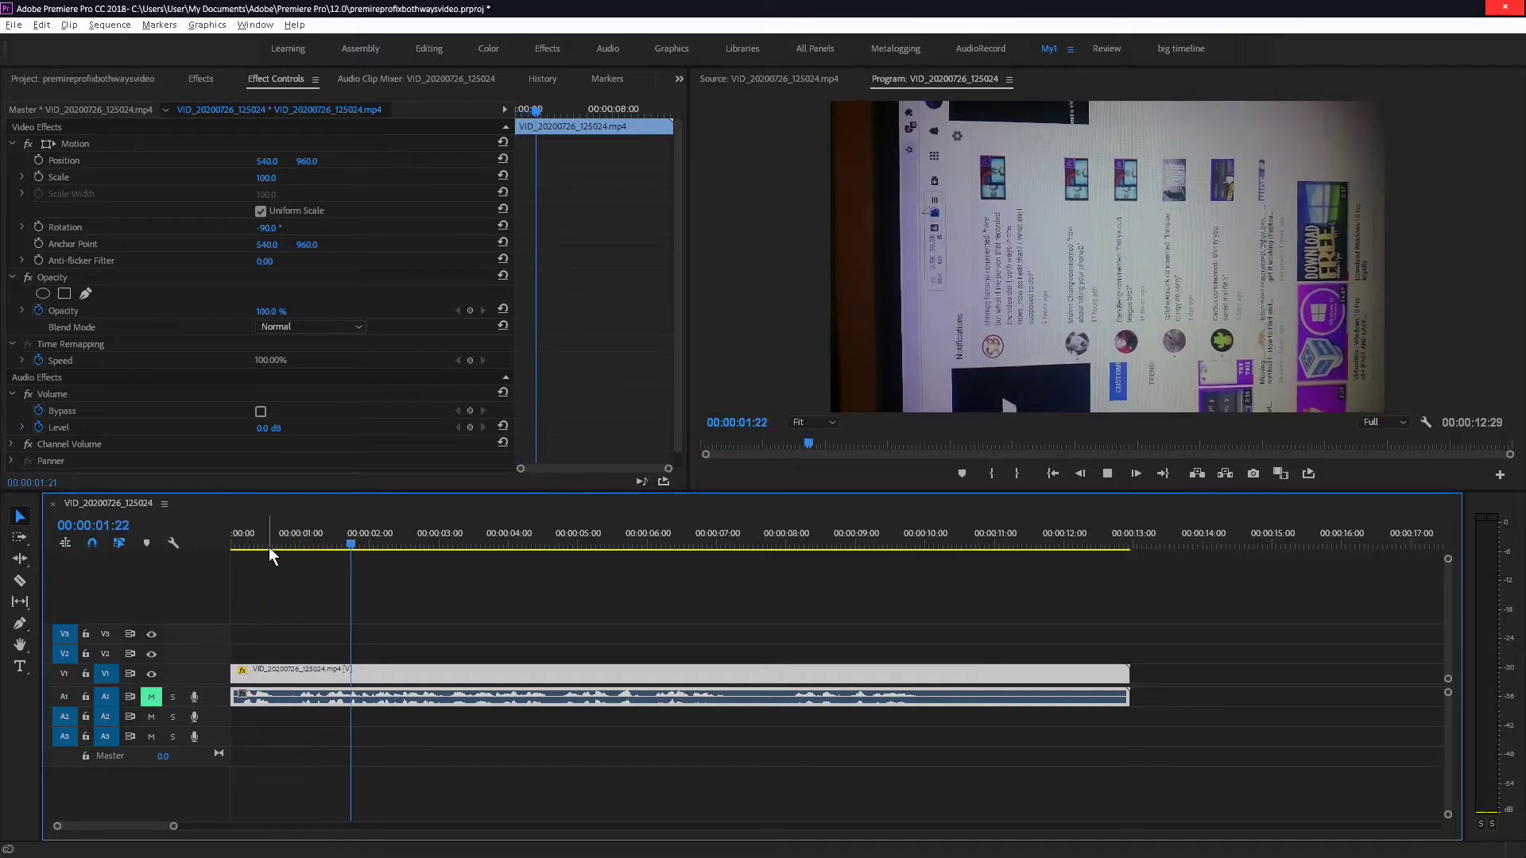
key(space)
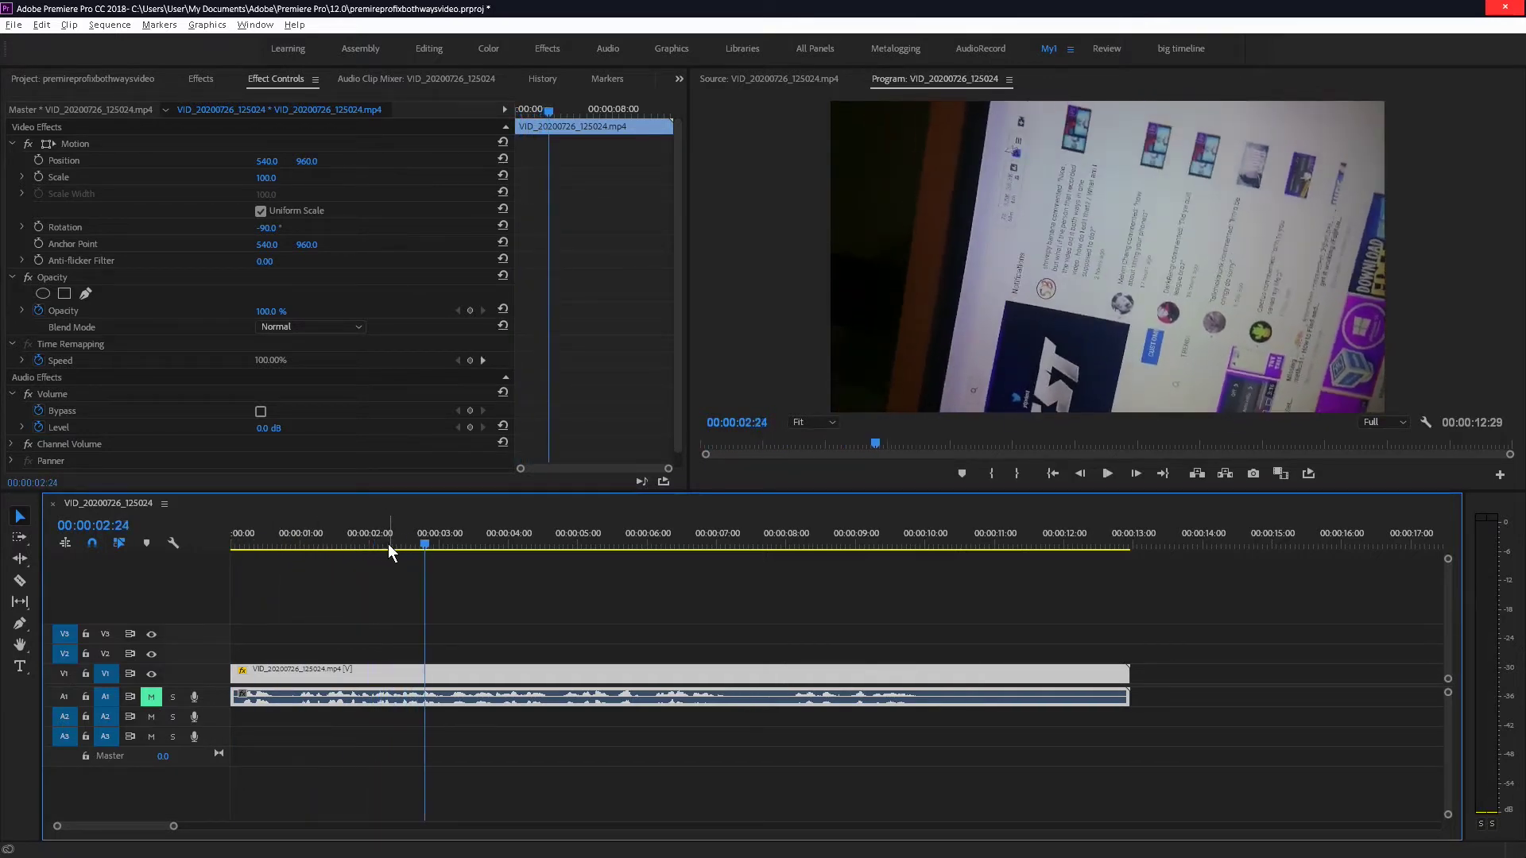
Step the playhead frame by frame to 00:00:02:09, where the phone turns
click(388, 543)
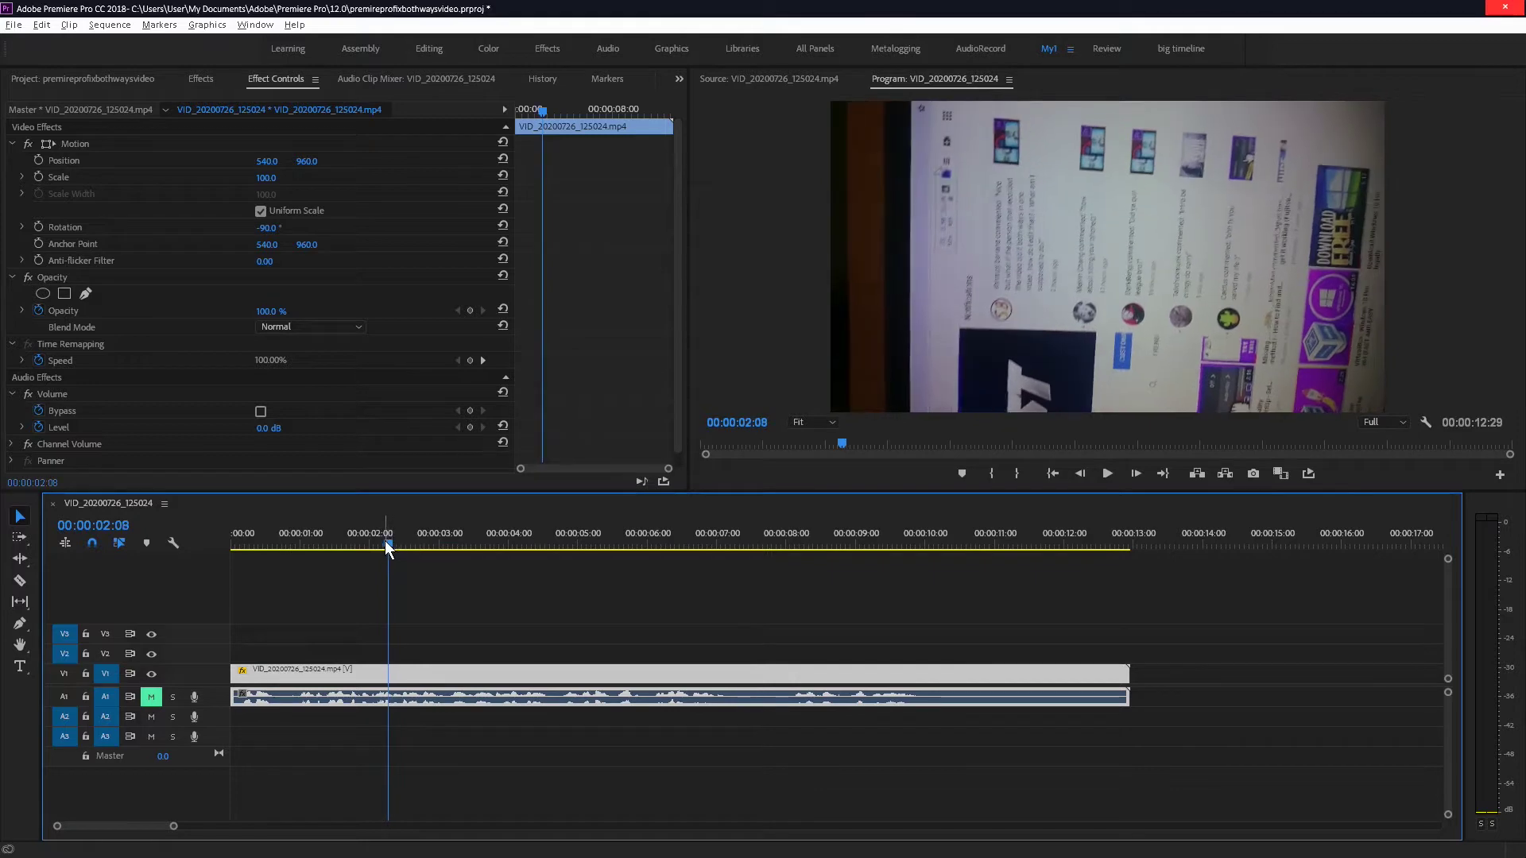
drag(385, 542, 301, 542)
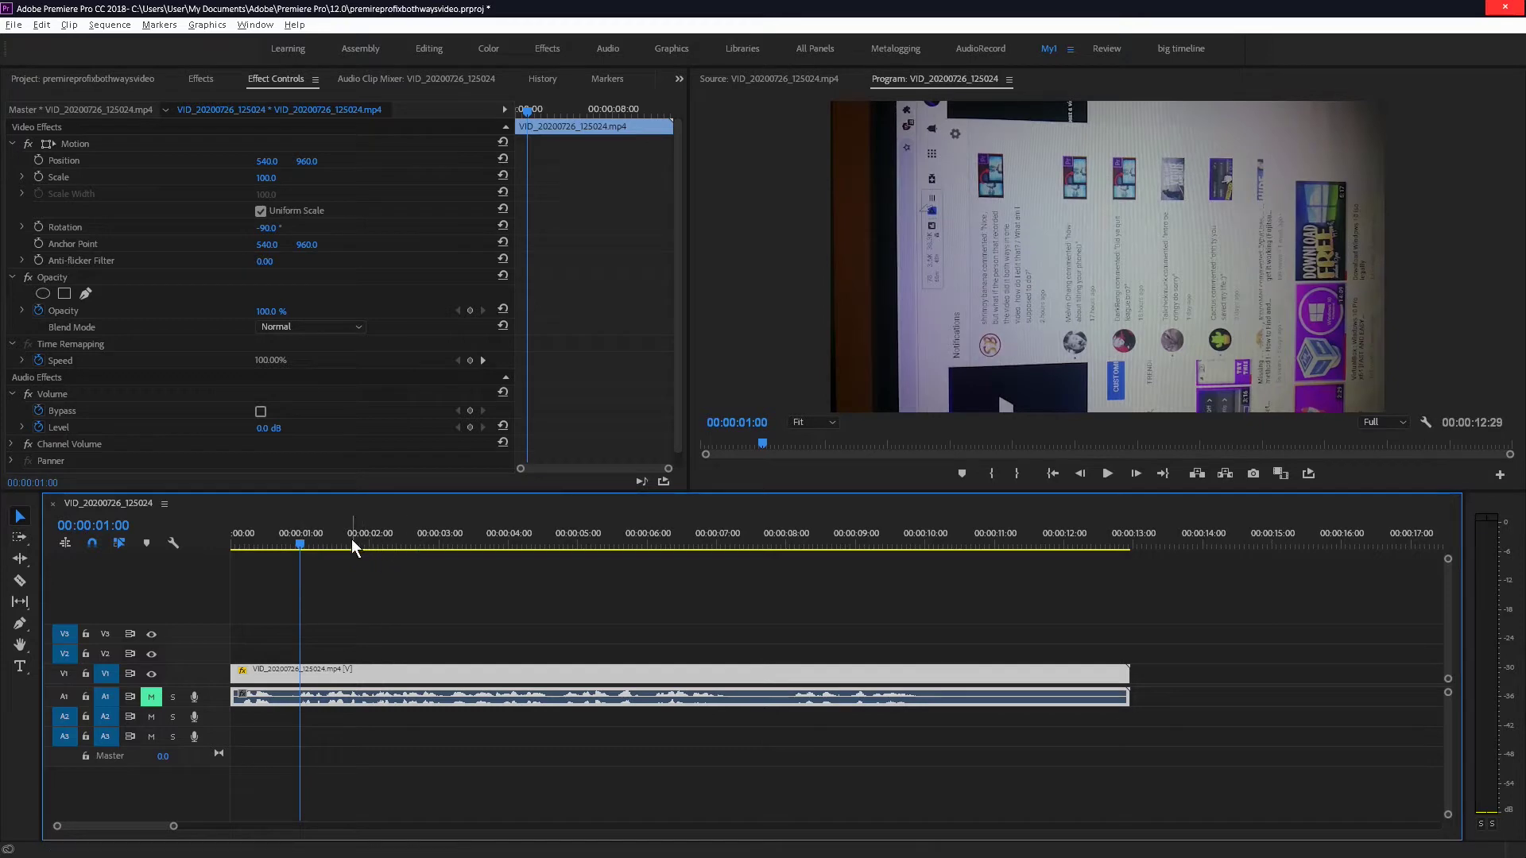
mouse_move(356, 544)
mouse_down()
mouse_move(344, 544)
mouse_move(359, 542)
mouse_up()
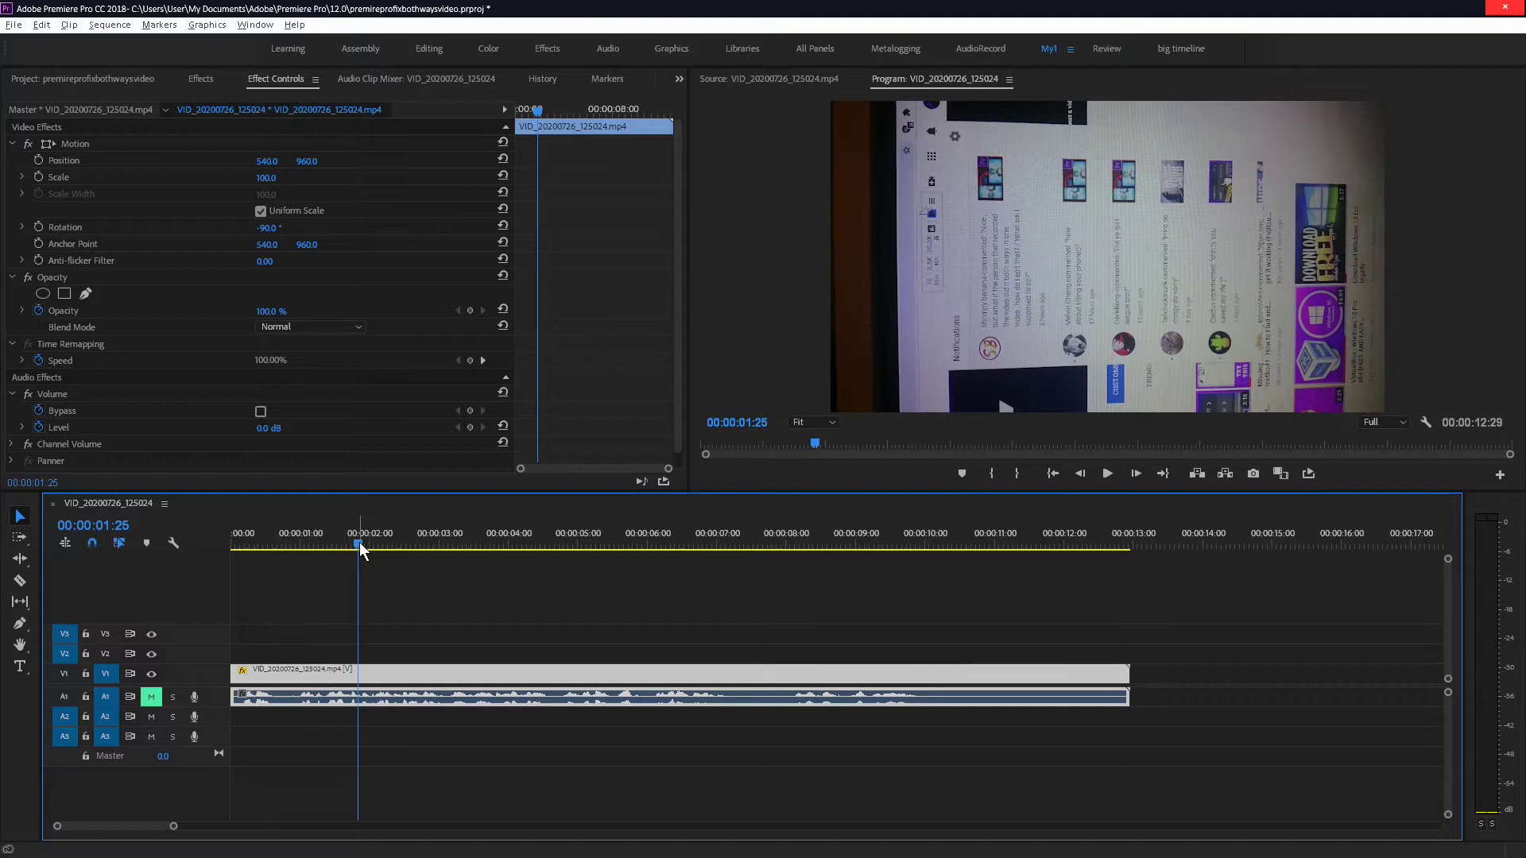
key(space)
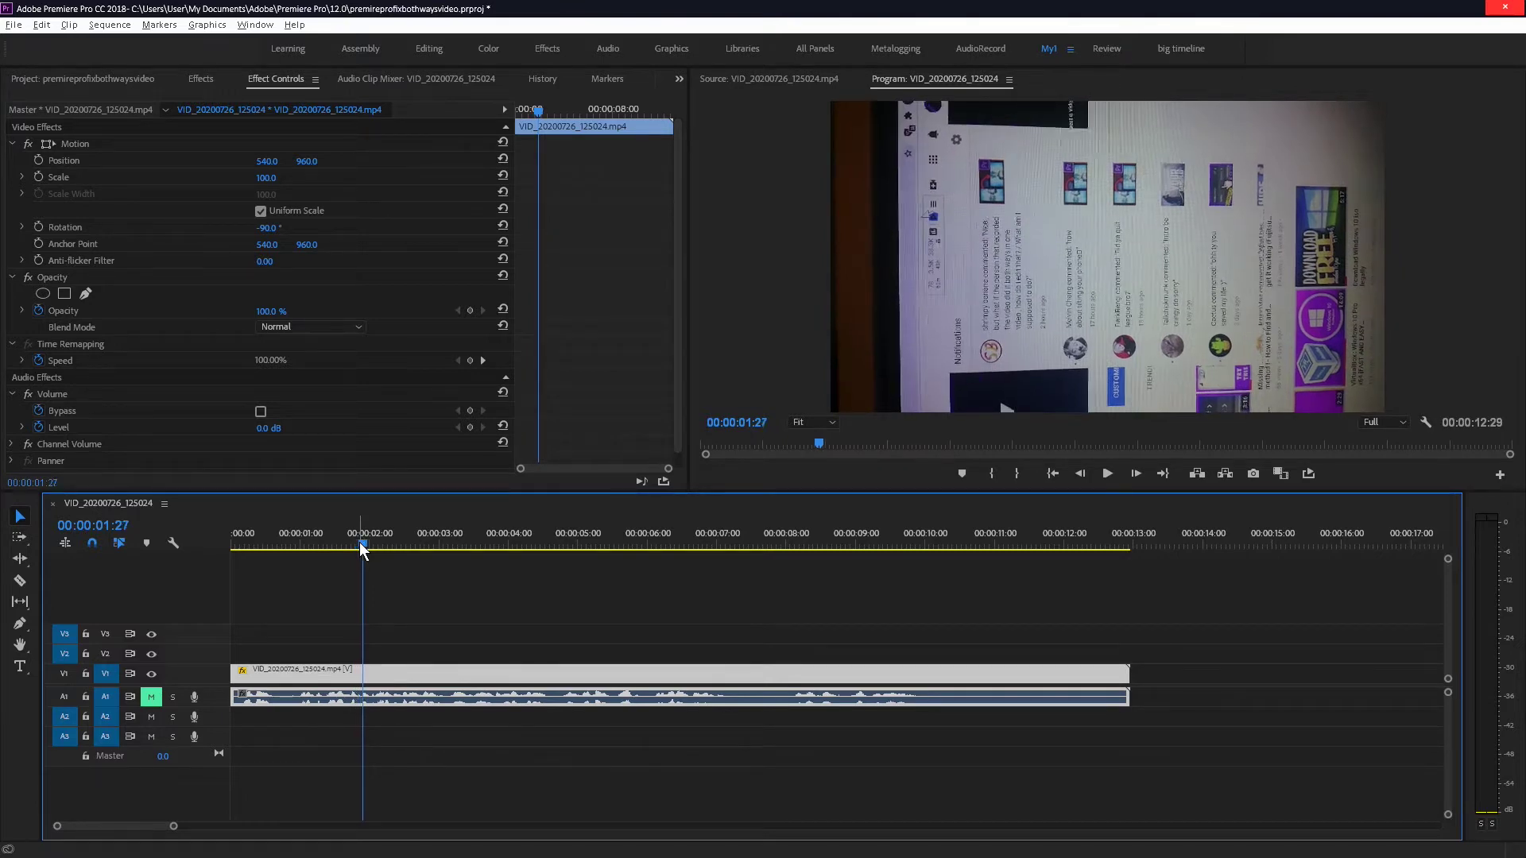
key(Left)
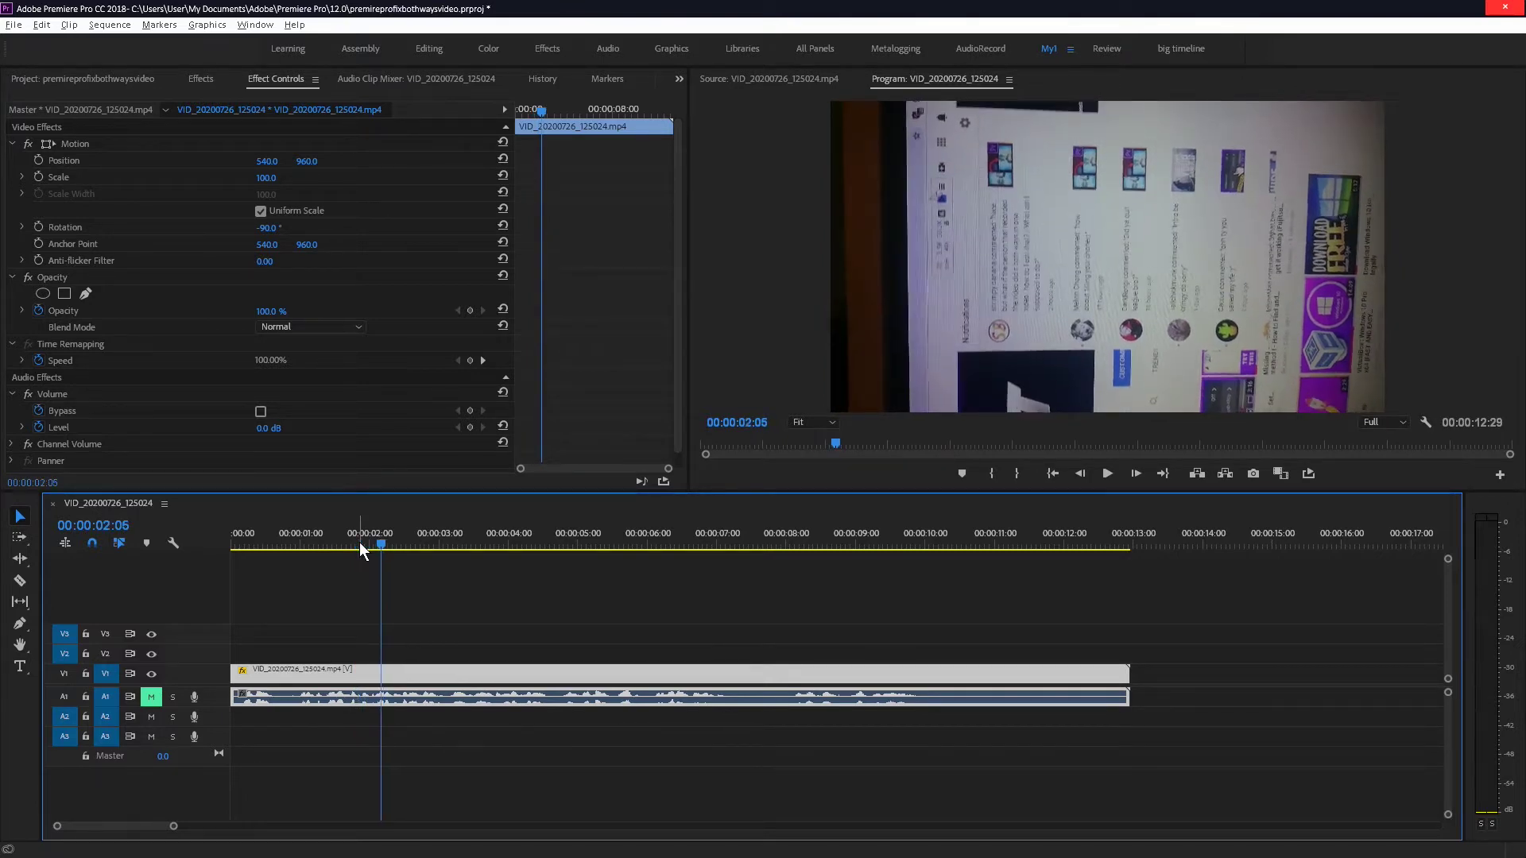
key(Right)
key(Right)
key(Right)
key(Right)
key(Right)
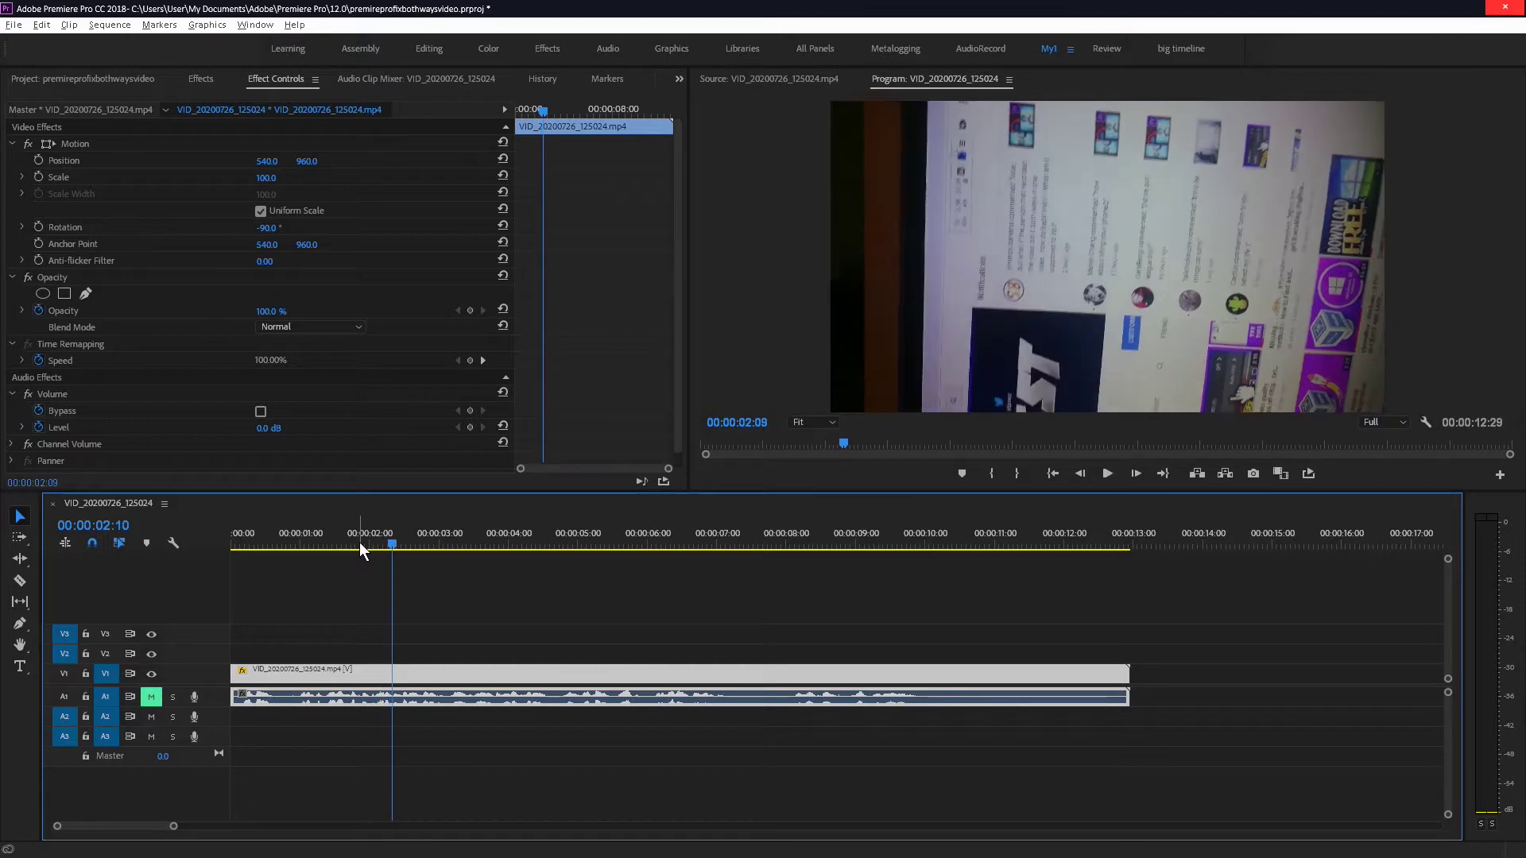
key(Left)
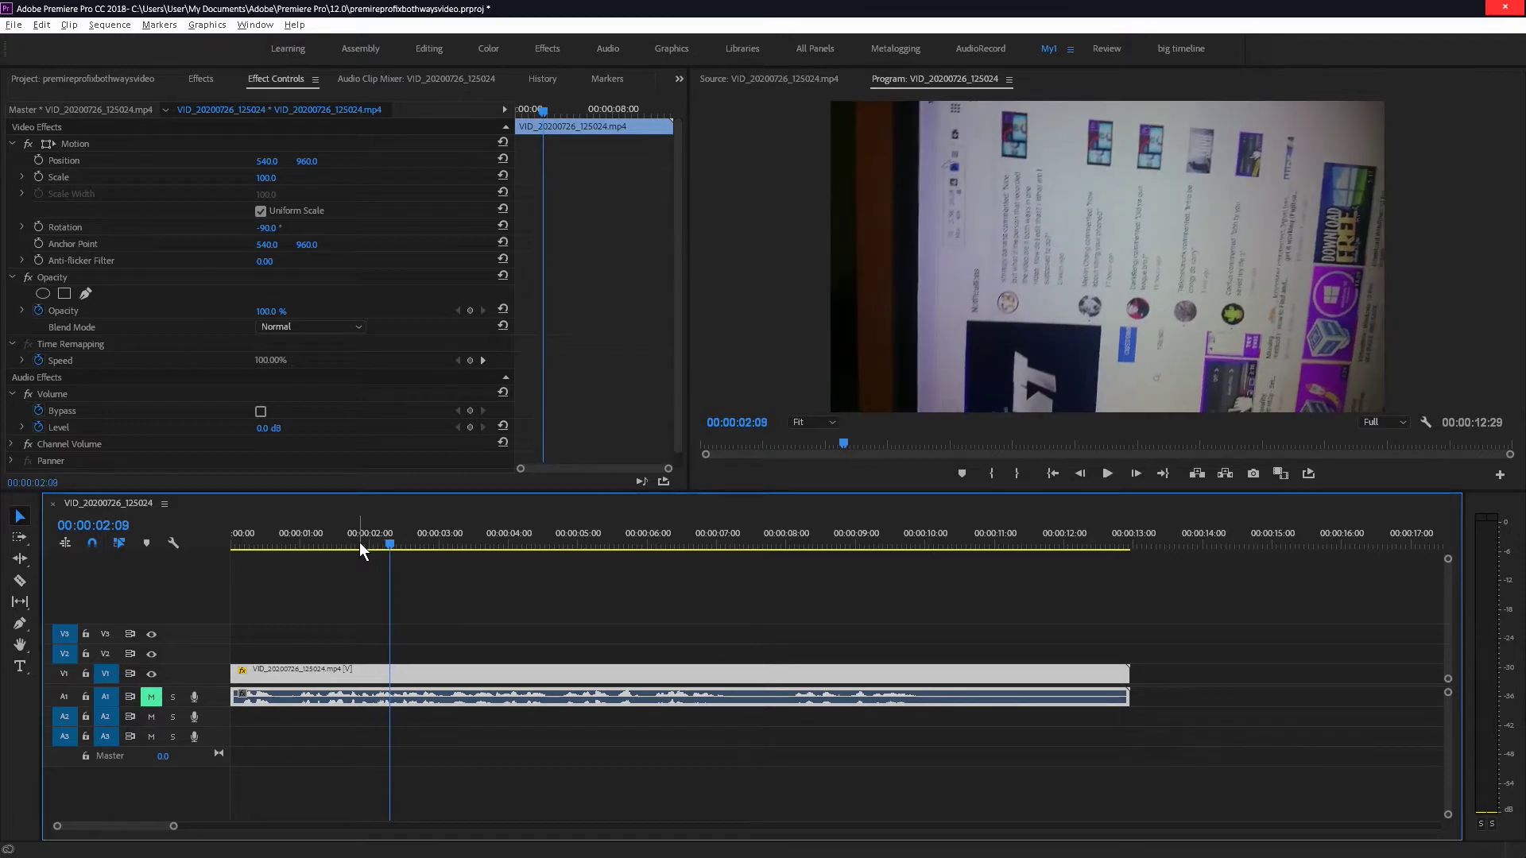
key(c)
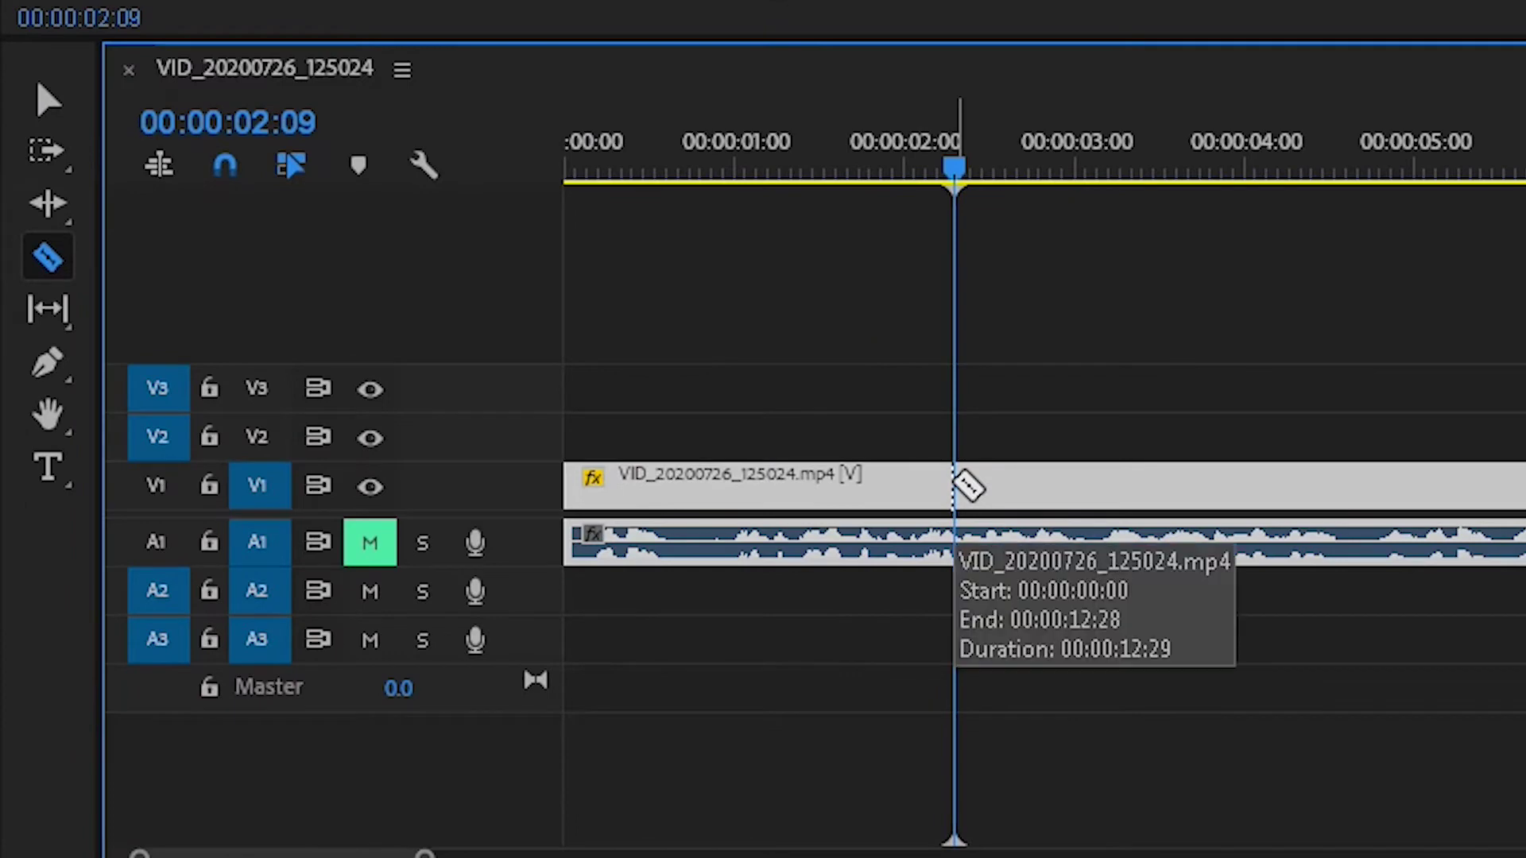
Split the V1 phone clip with the Razor tool at 00:00:02:09 and 00:00:04:24
click(961, 487)
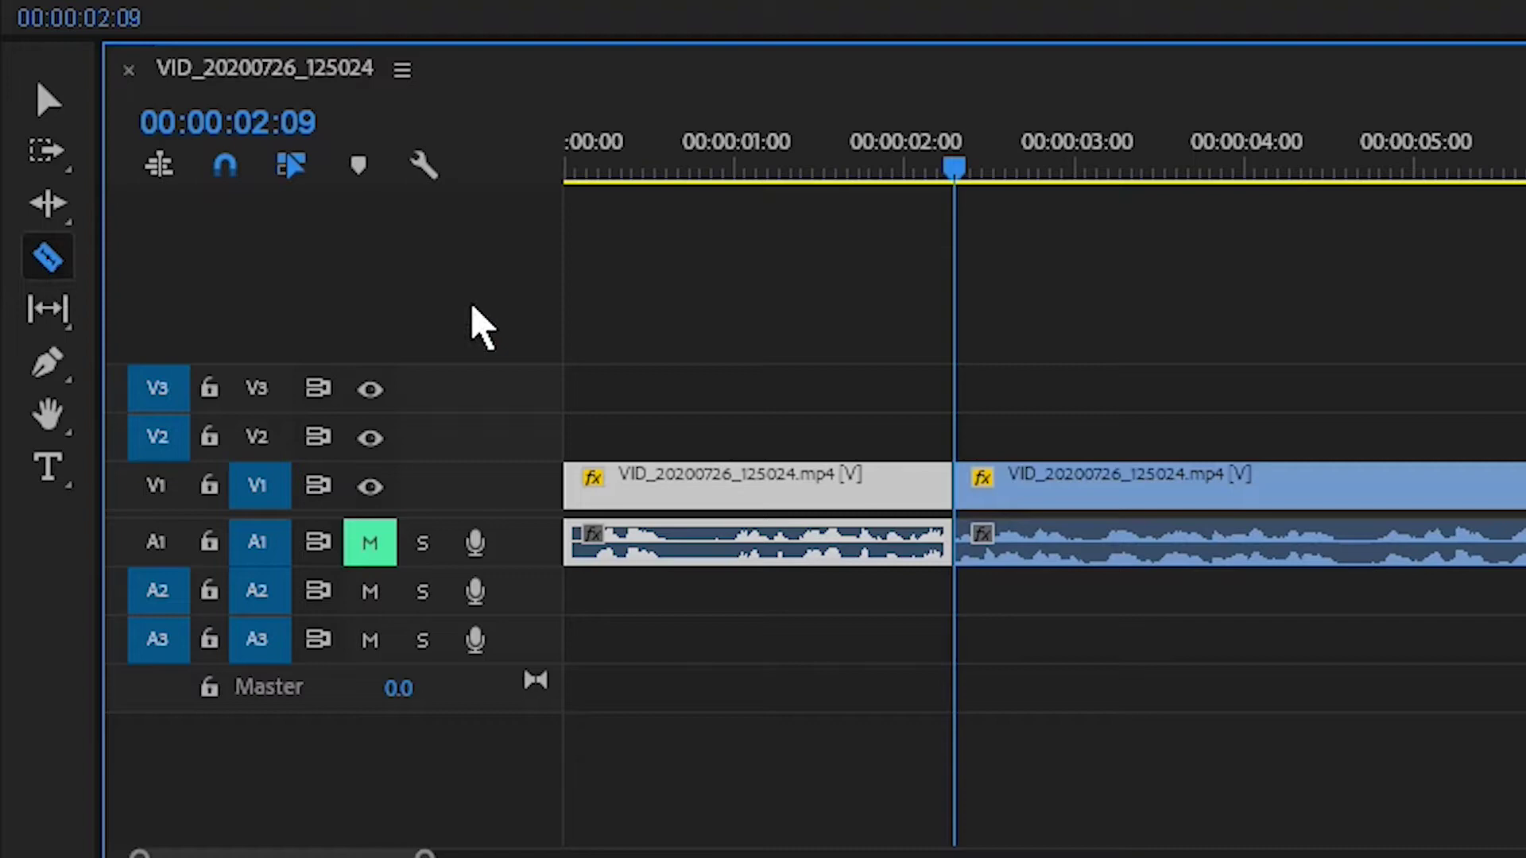
key(v)
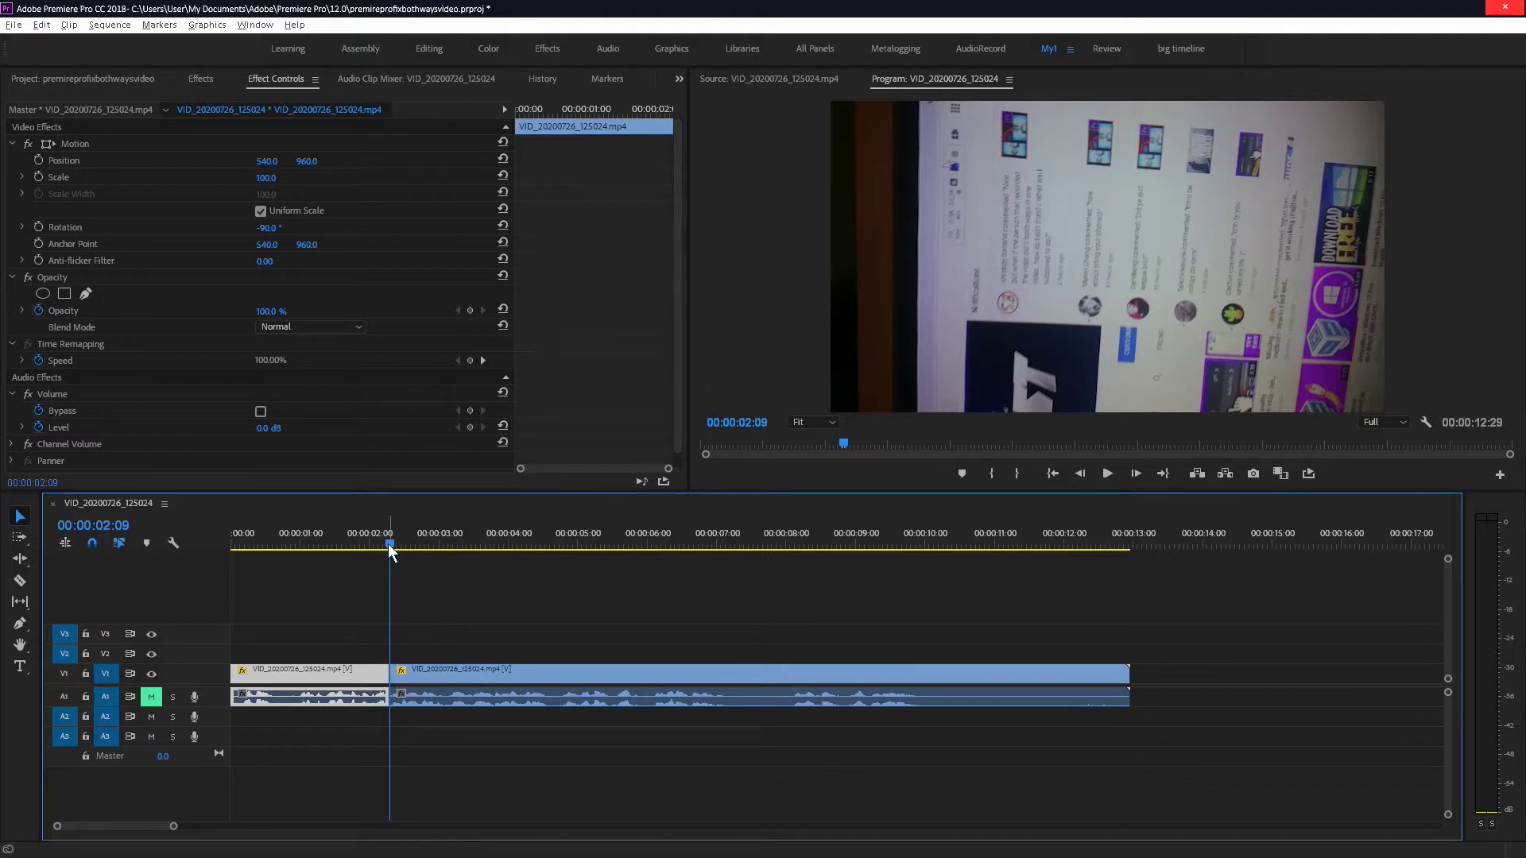
drag(391, 543, 557, 555)
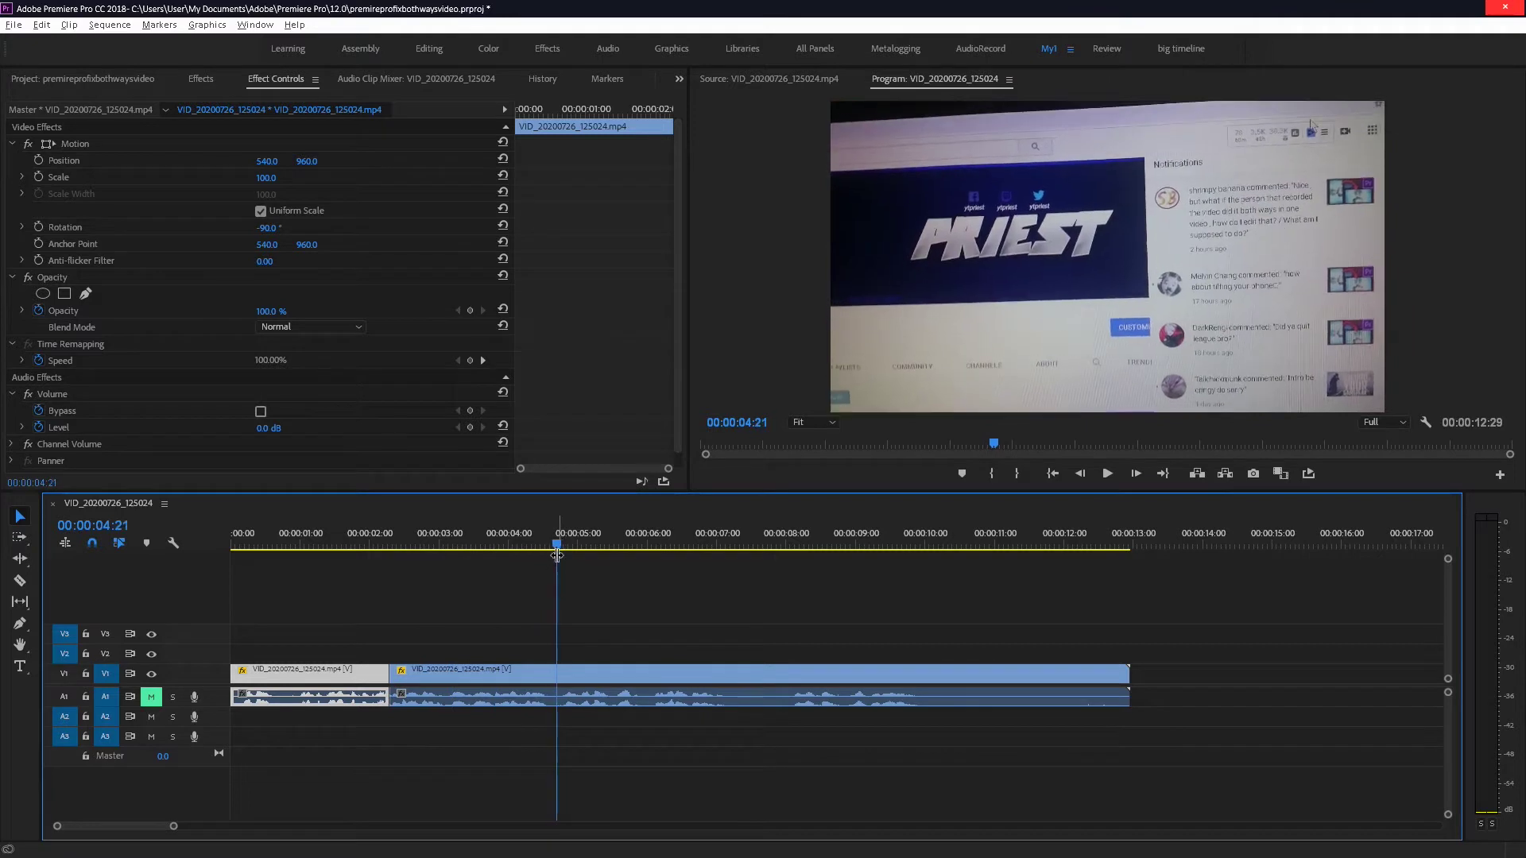
key(Right)
key(Right)
key(Right)
key(Right)
key(Right)
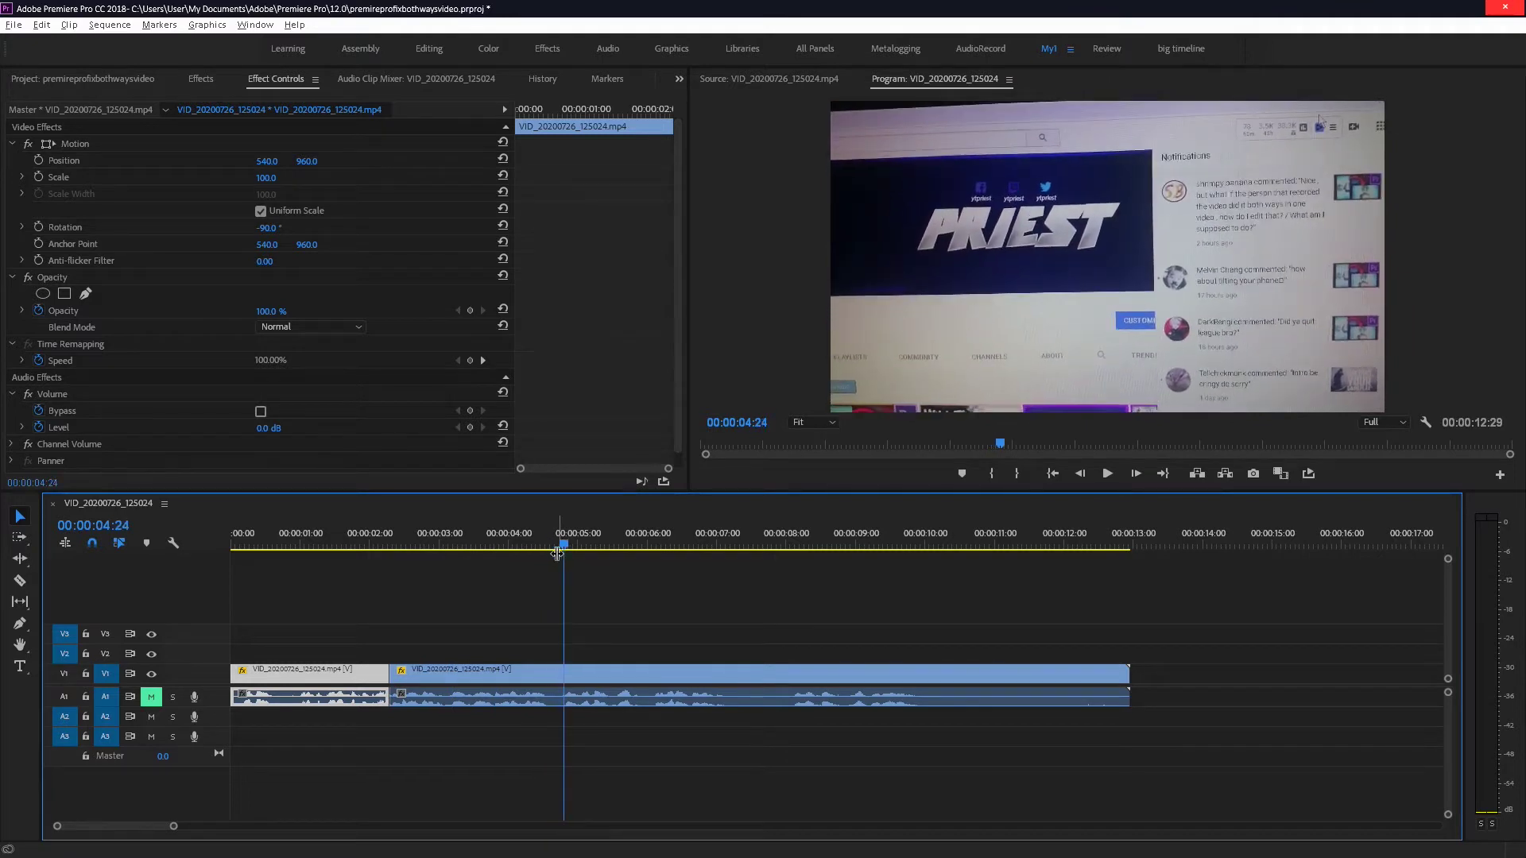
key(c)
click(565, 674)
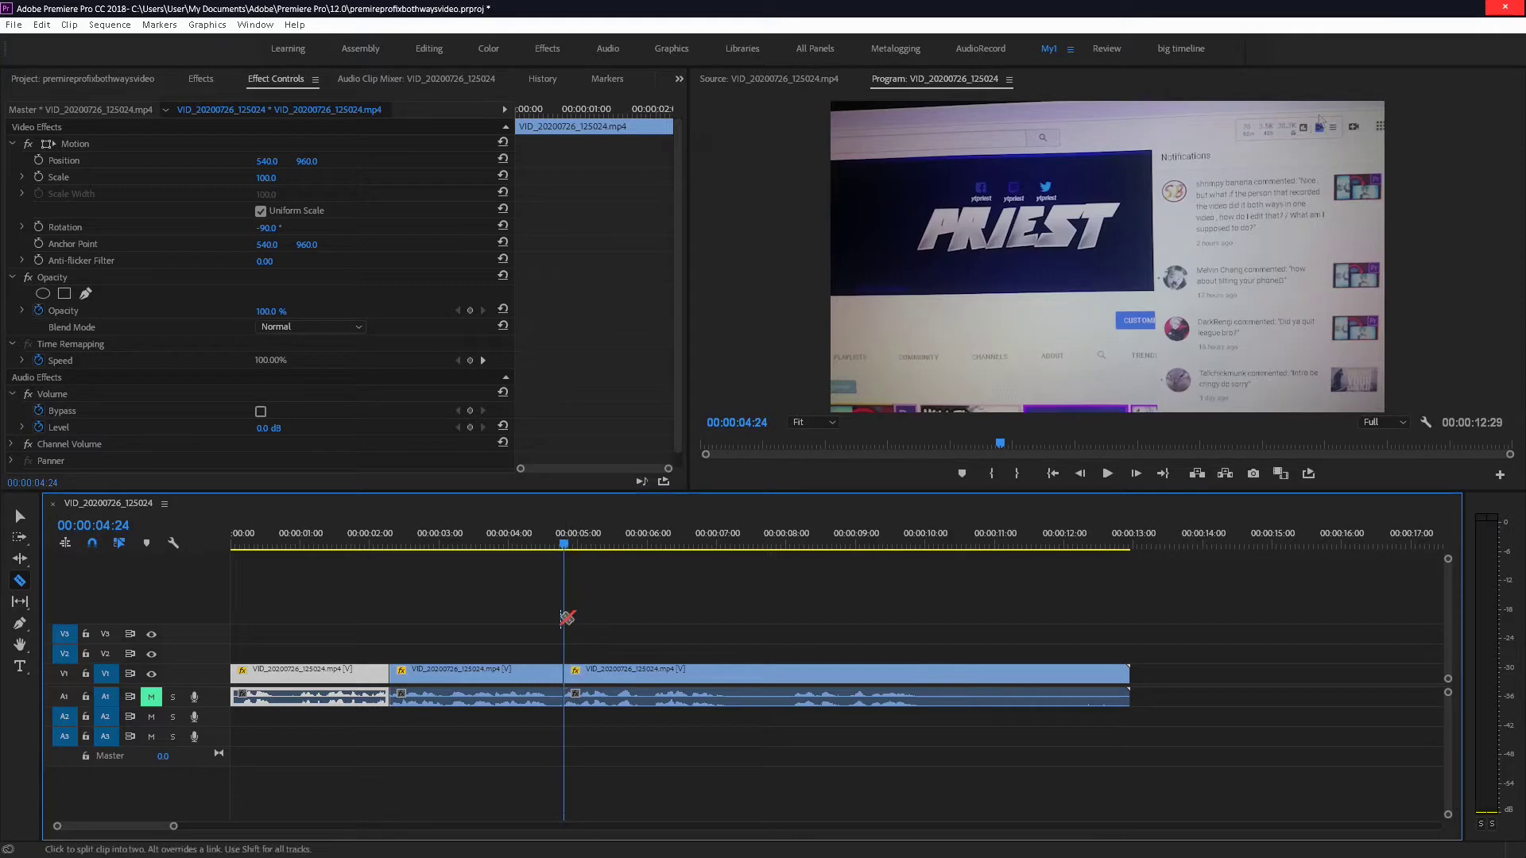
key(v)
drag(564, 545, 410, 687)
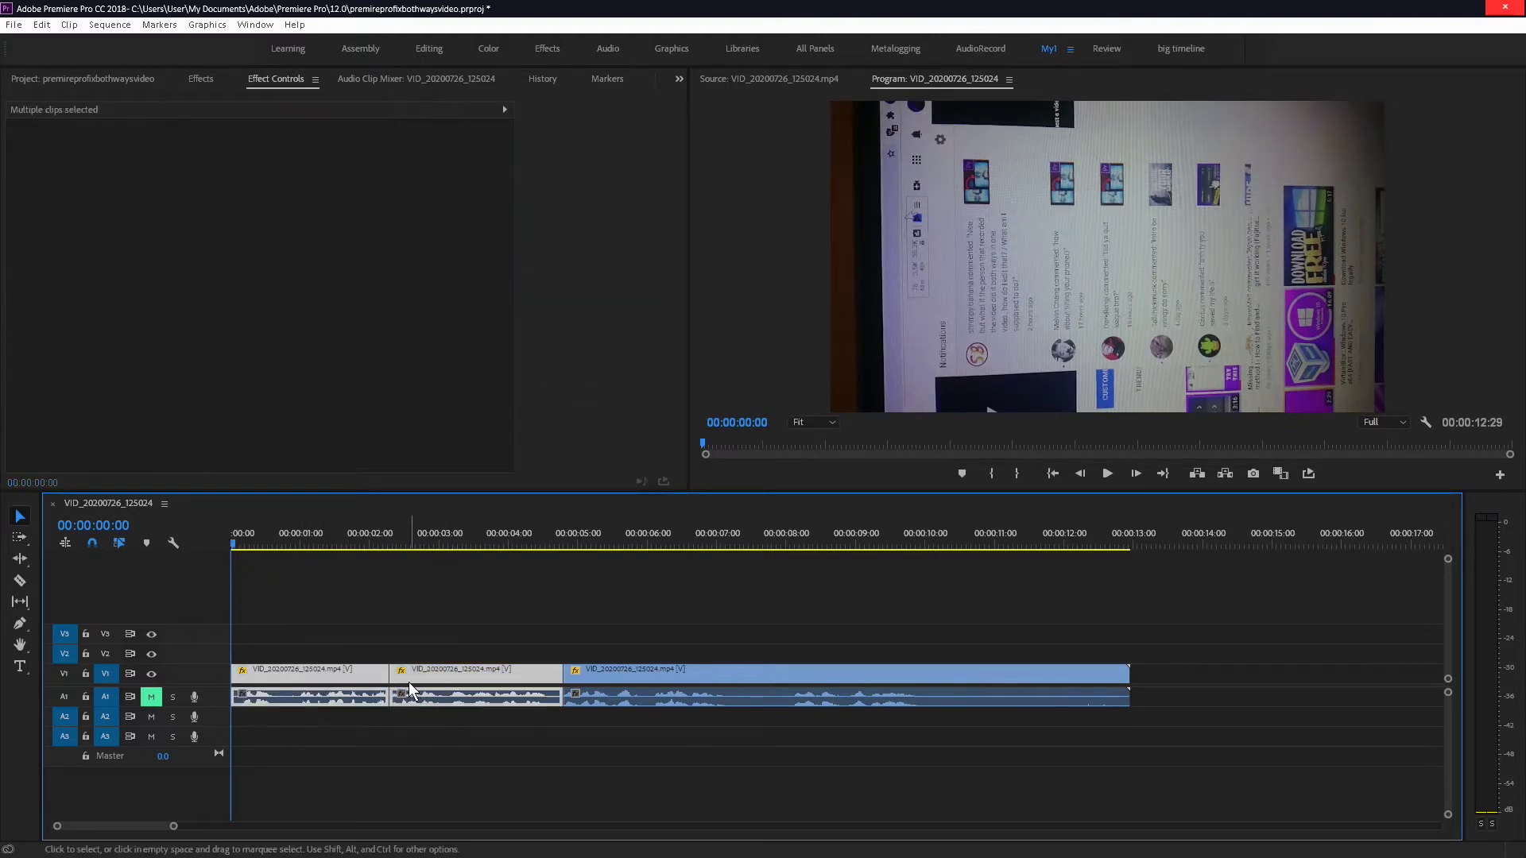
Select the middle 00:00:02:09–00:00:04:24 piece and drag it up onto track V2
drag(305, 583, 350, 692)
click(337, 601)
click(423, 669)
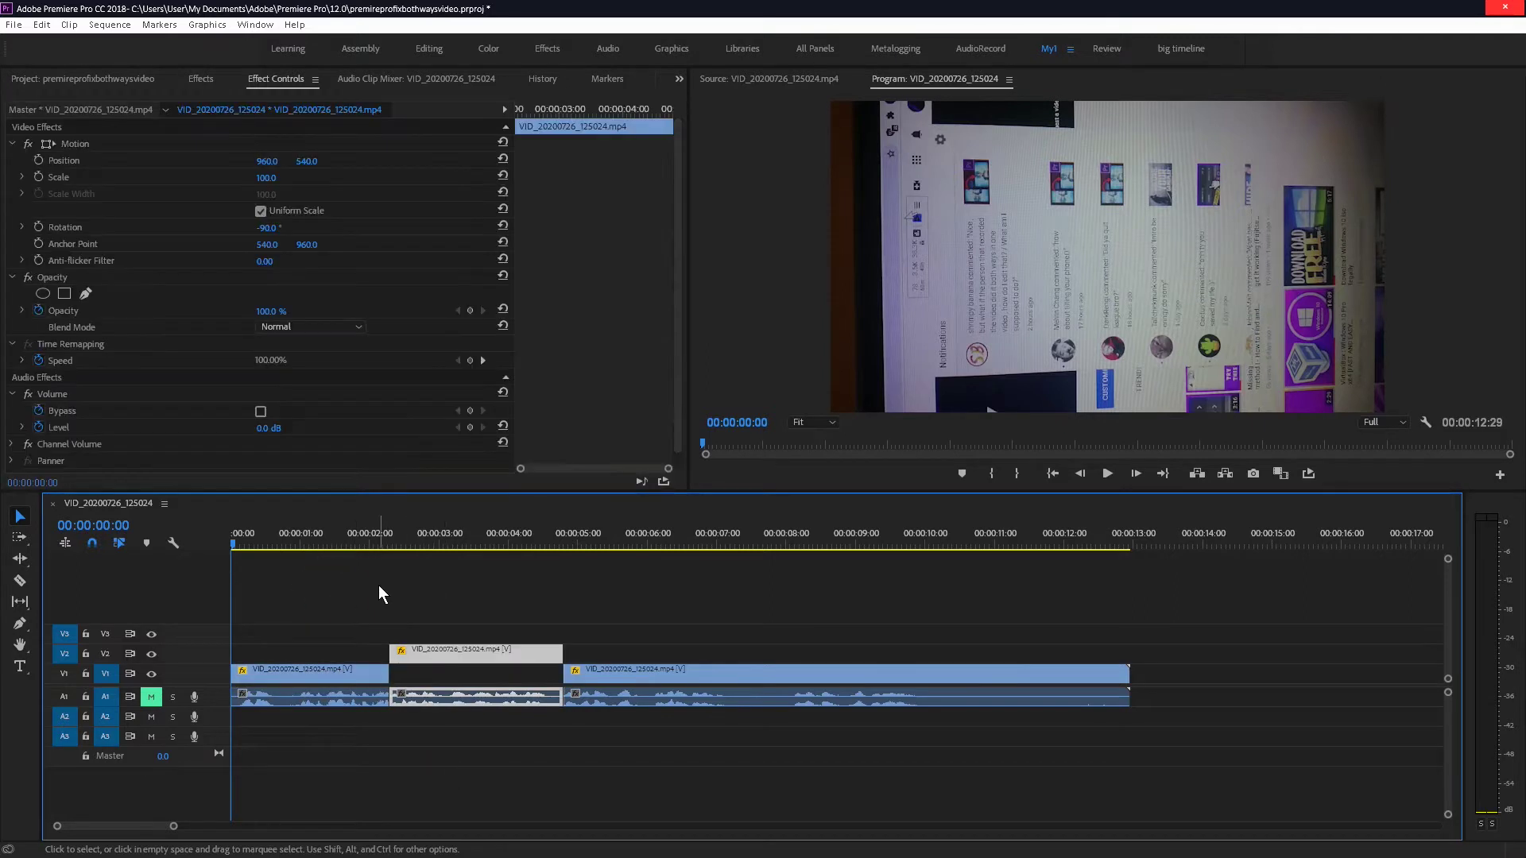
click(299, 531)
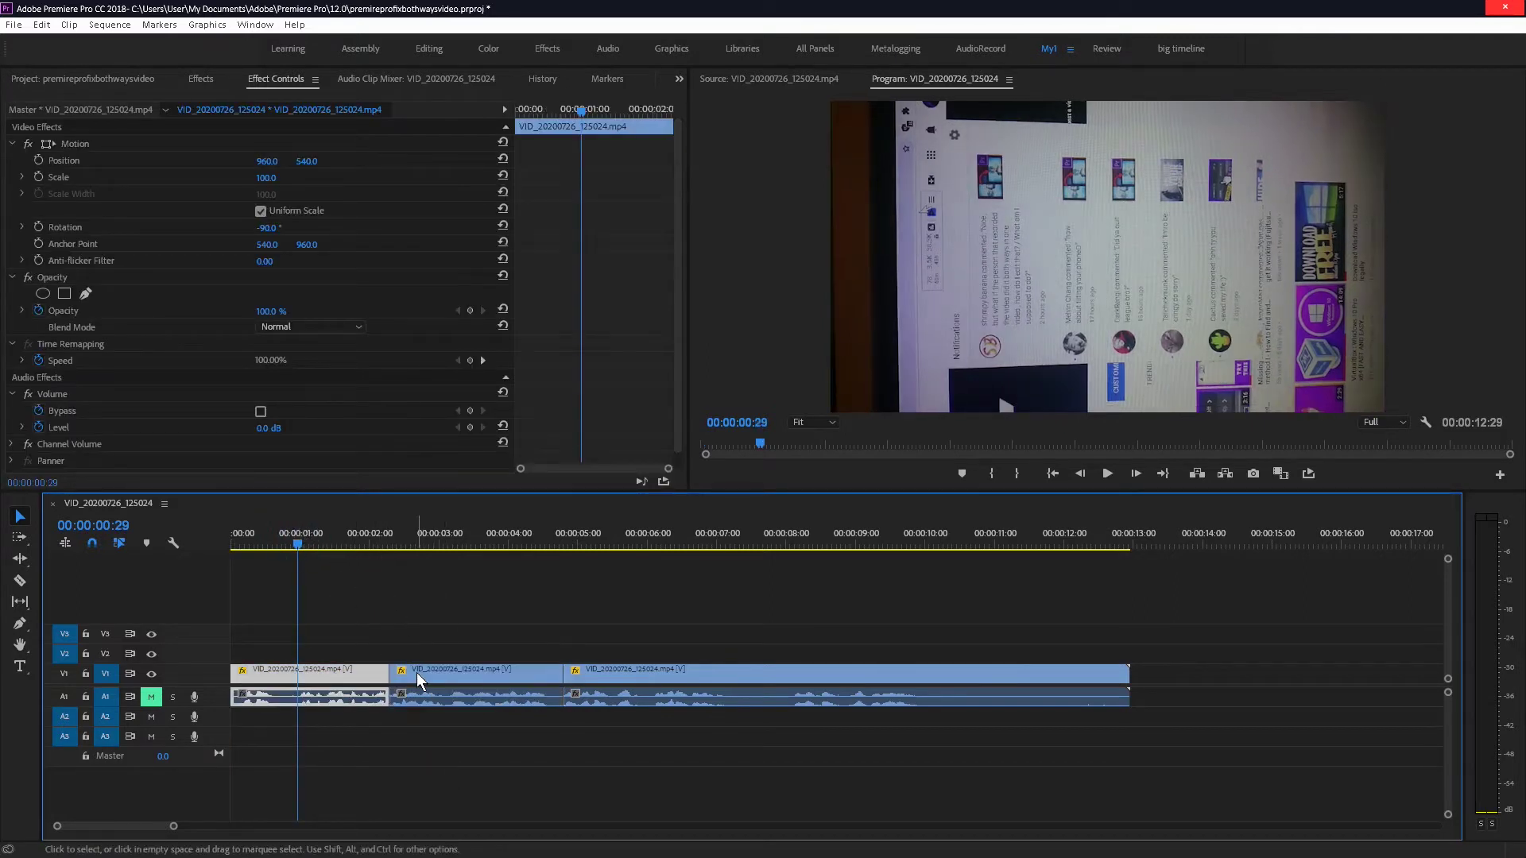
drag(409, 606, 503, 700)
drag(444, 610, 442, 650)
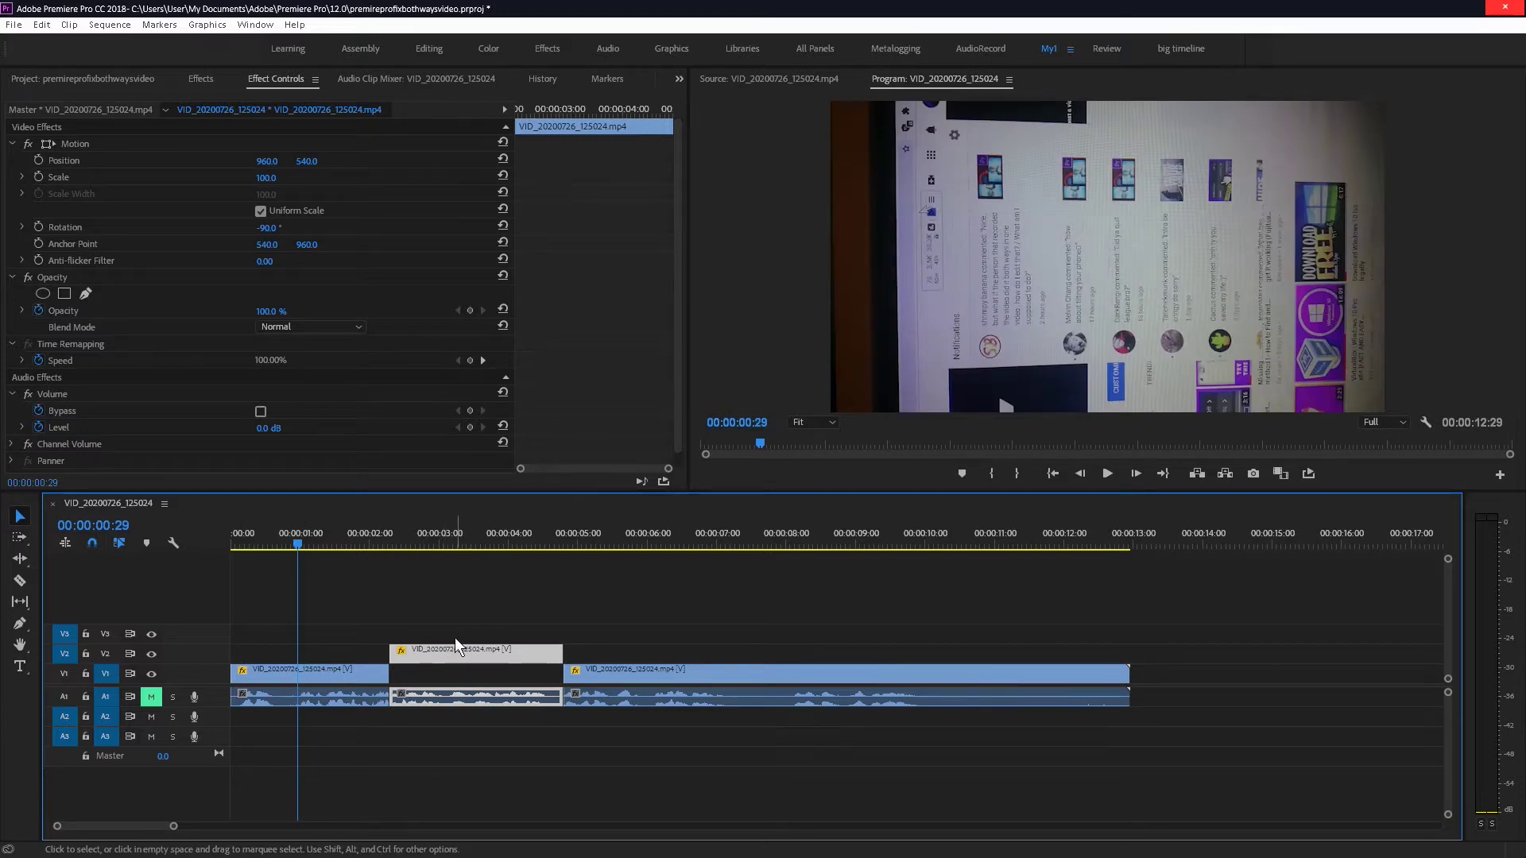
Reset the first V1 clip's Rotation to 0°, then select the middle clip on V2
click(291, 541)
click(270, 671)
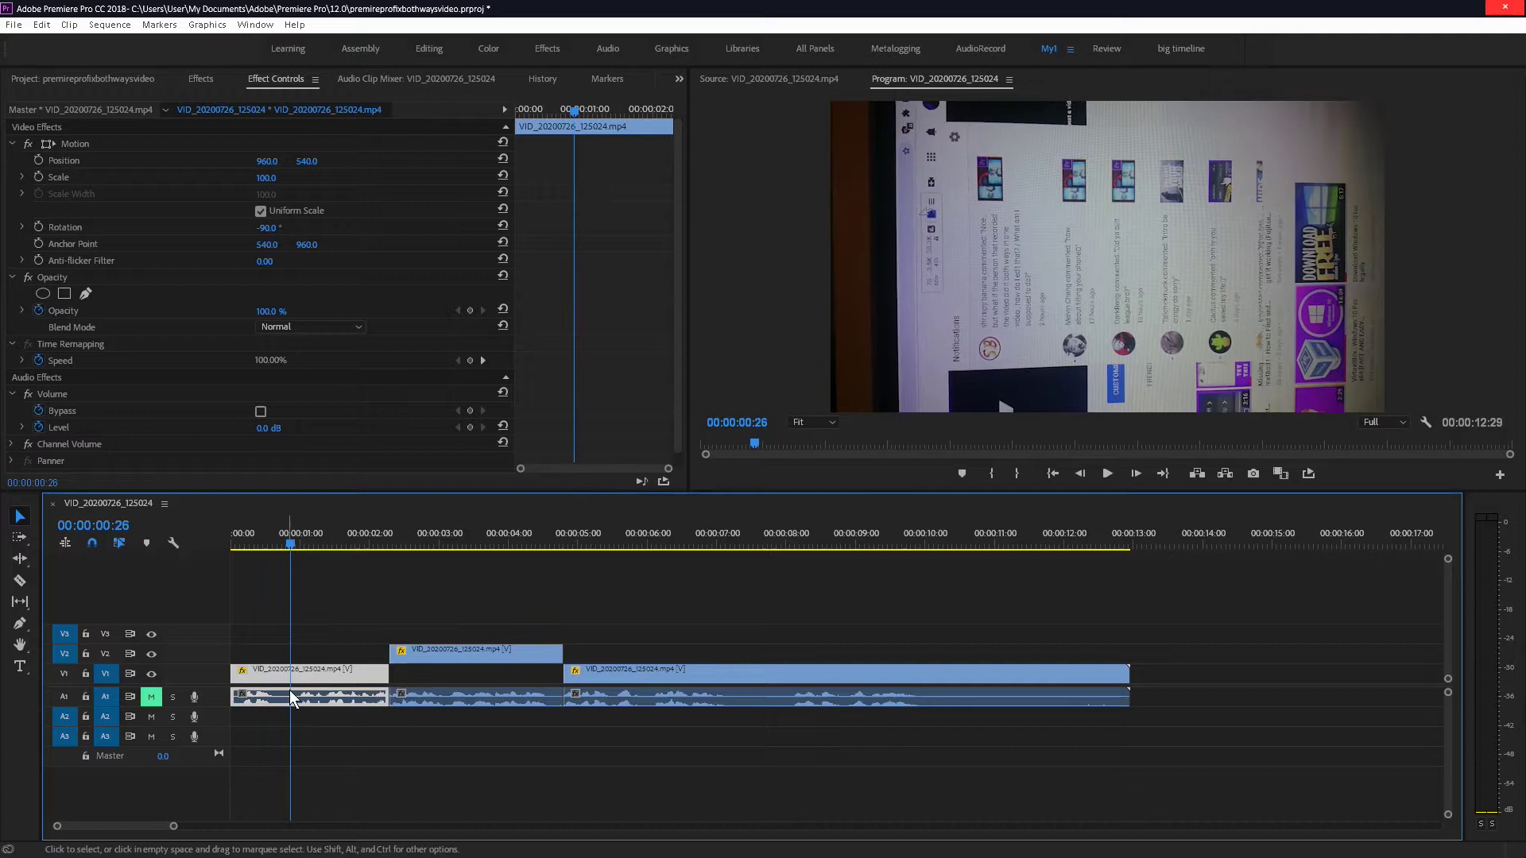
click(268, 228)
text(0)
key(Return)
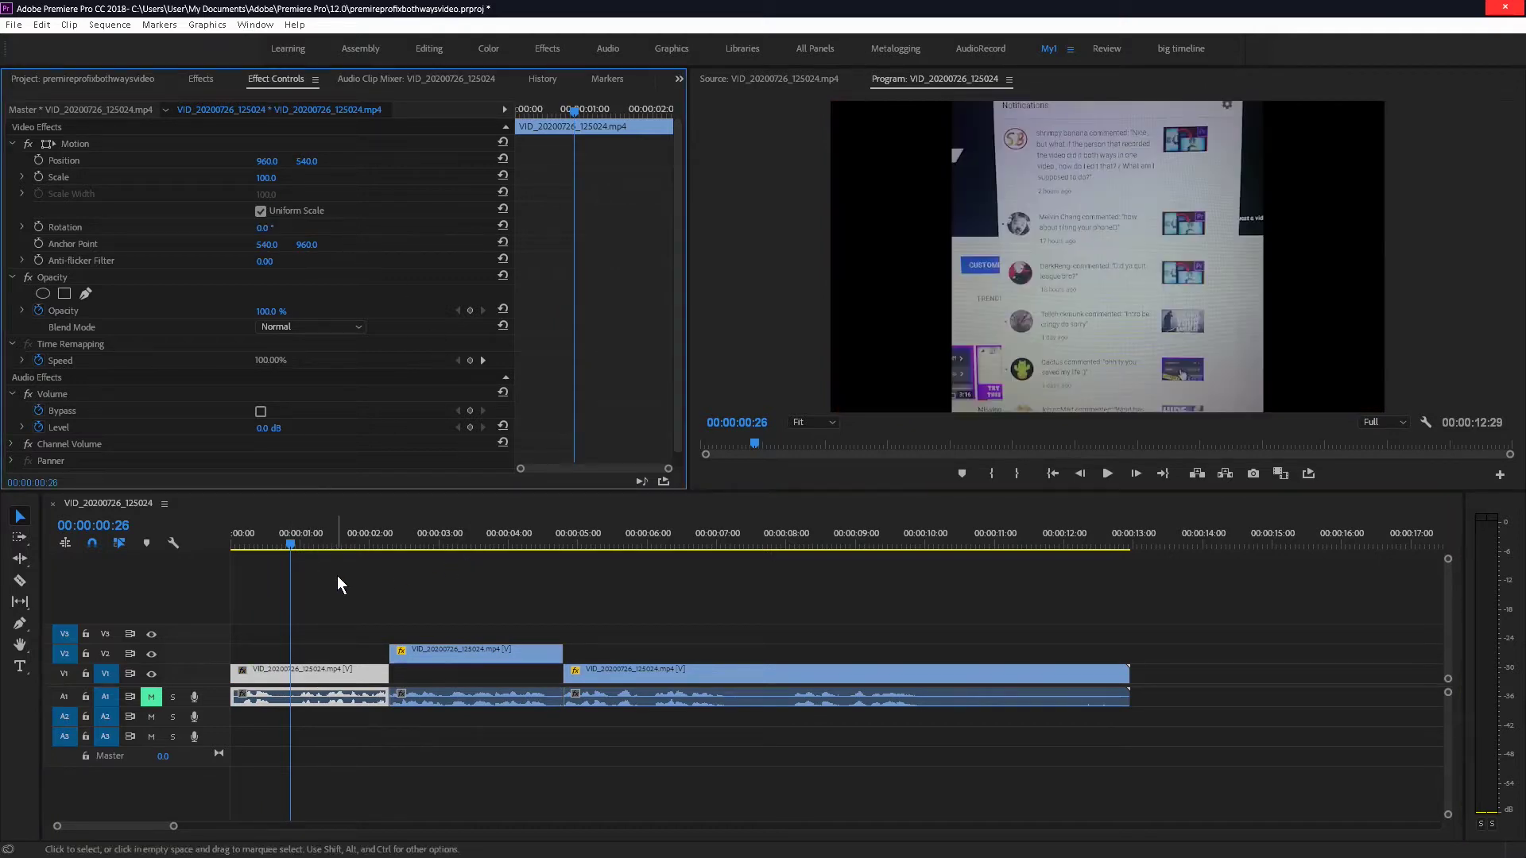
drag(291, 546, 437, 538)
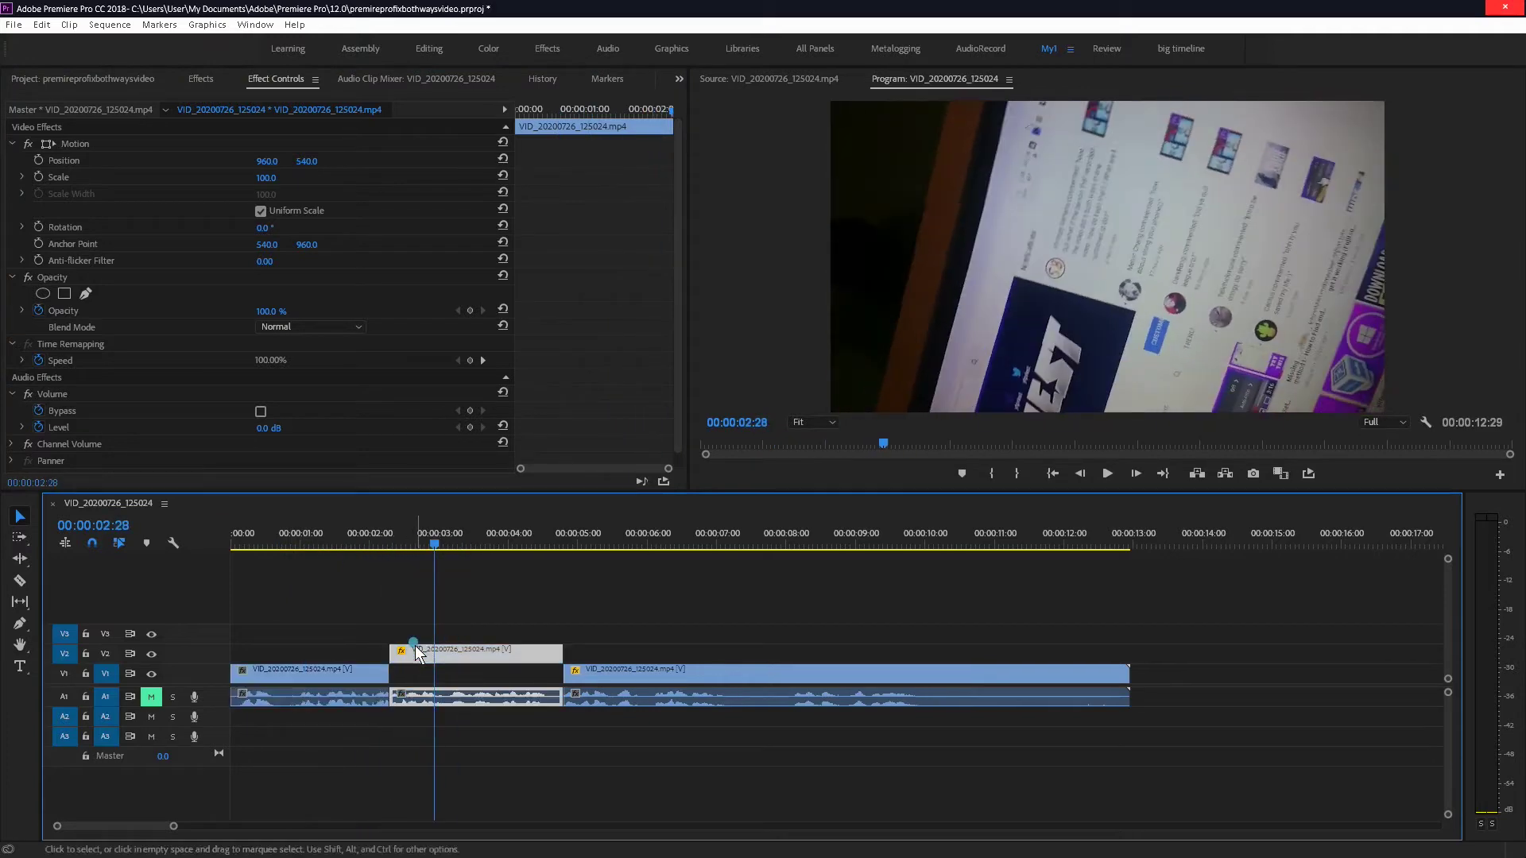
click(419, 654)
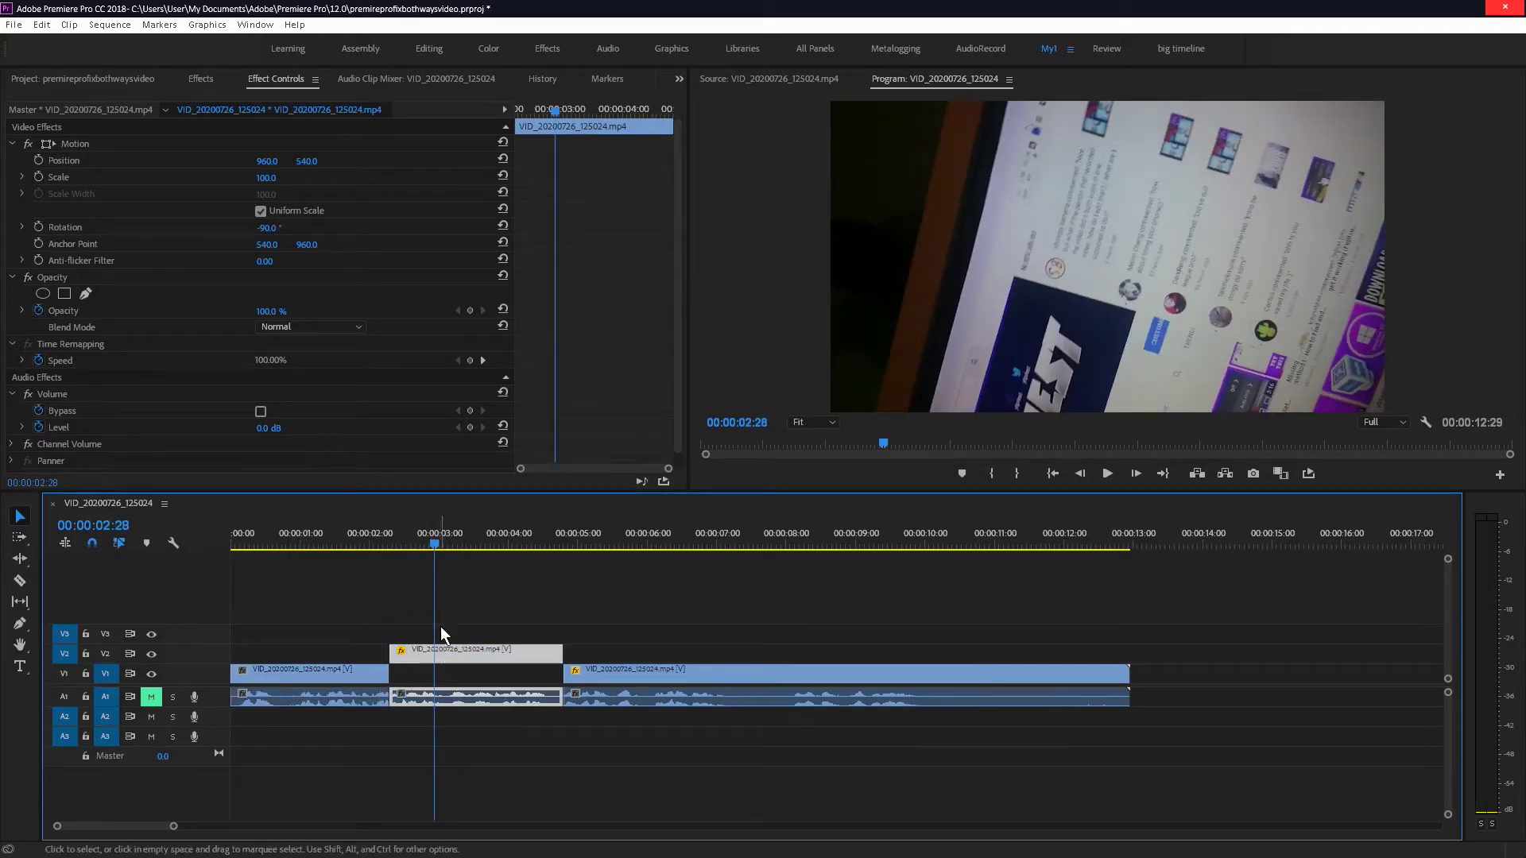
click(530, 108)
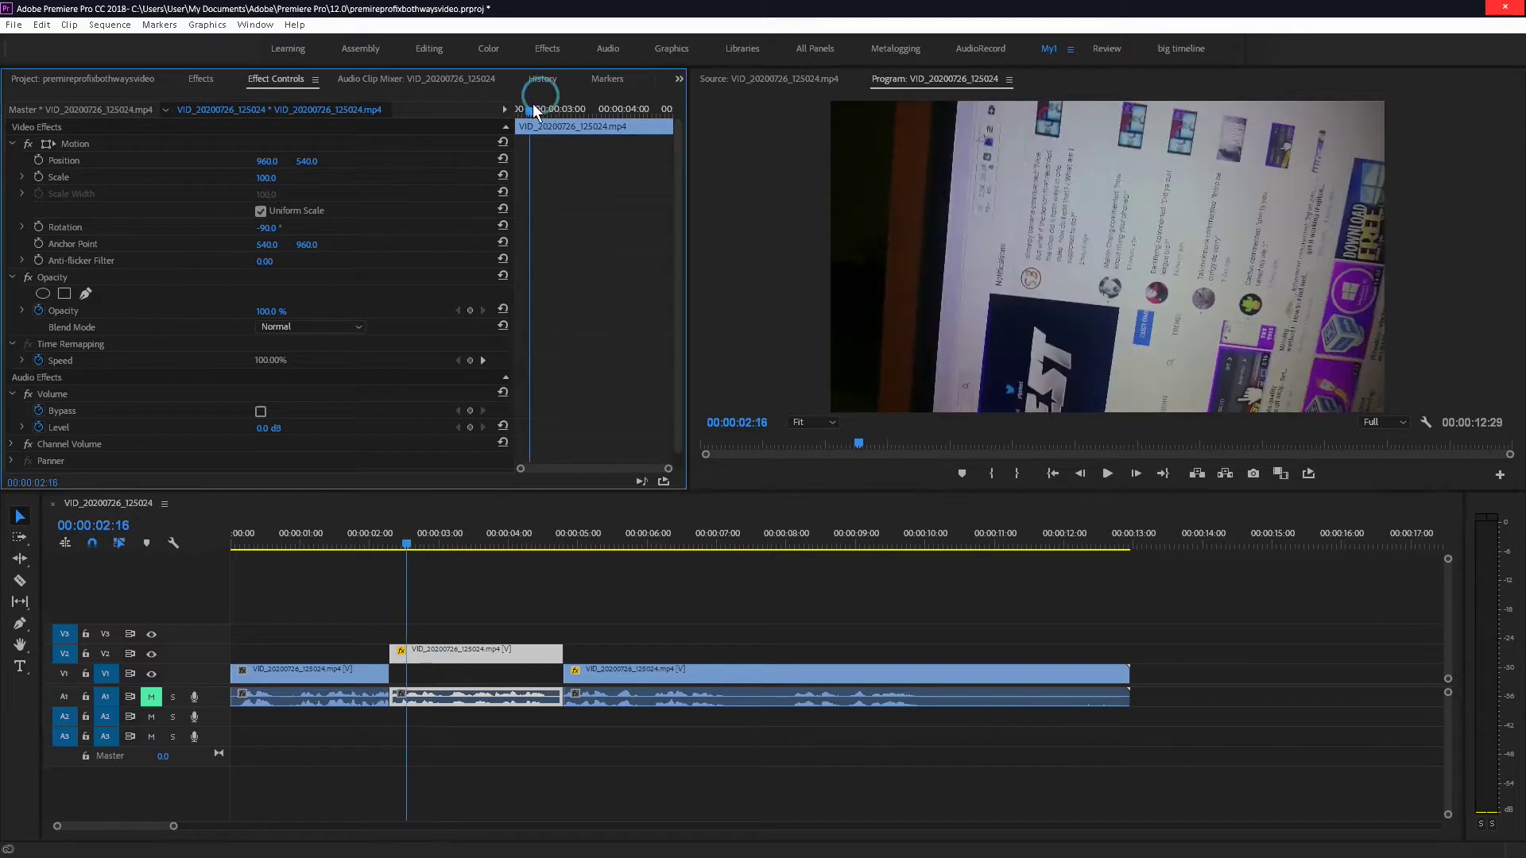
Set the middle clip's Rotation to 0° with a starting keyframe, and add another at 00:00:04:02
click(271, 229)
text(0)
key(Return)
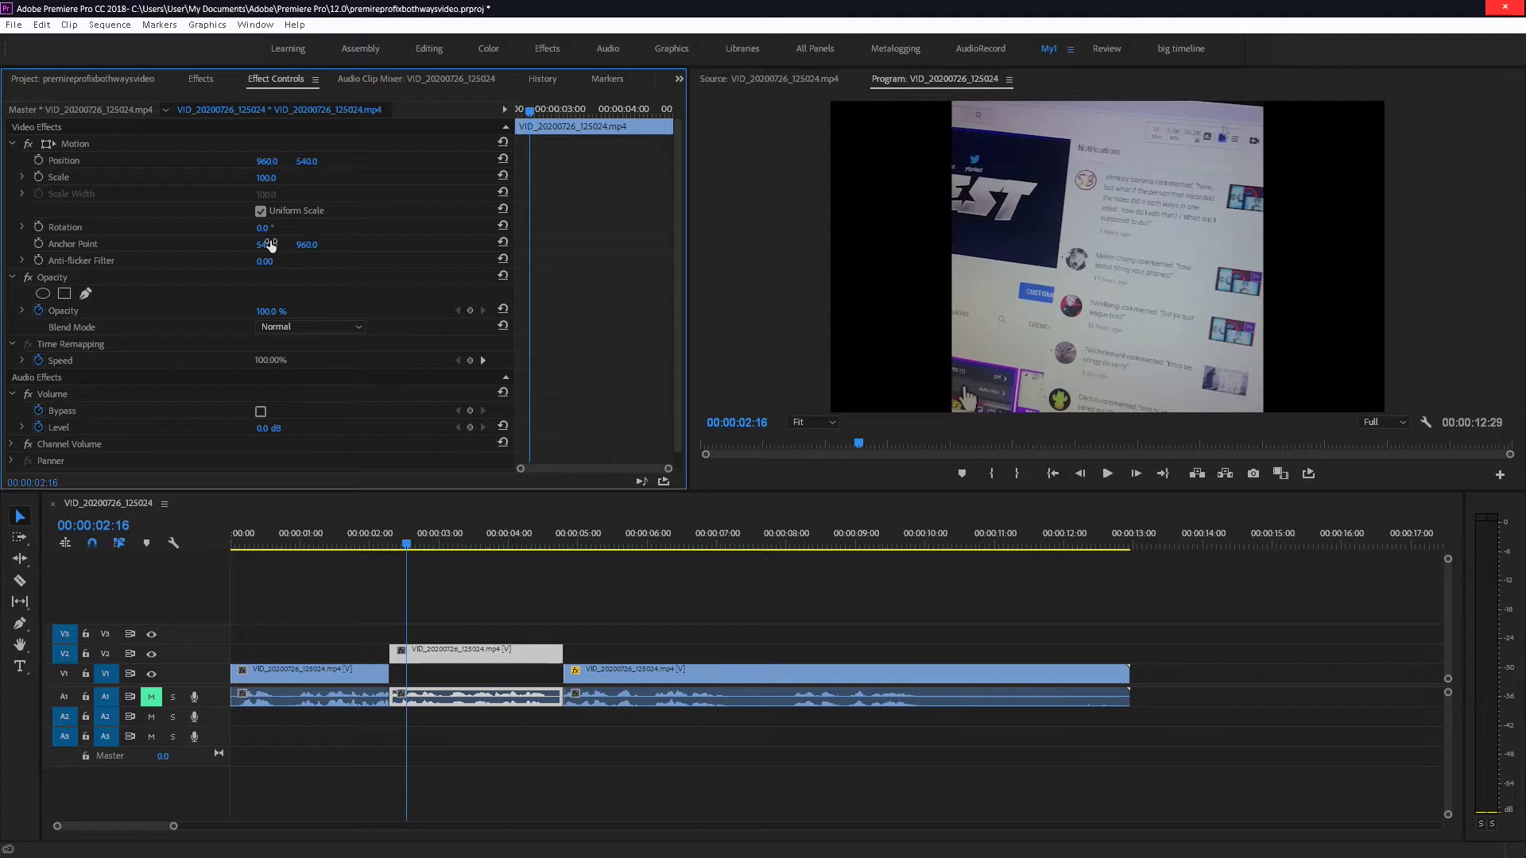
click(38, 227)
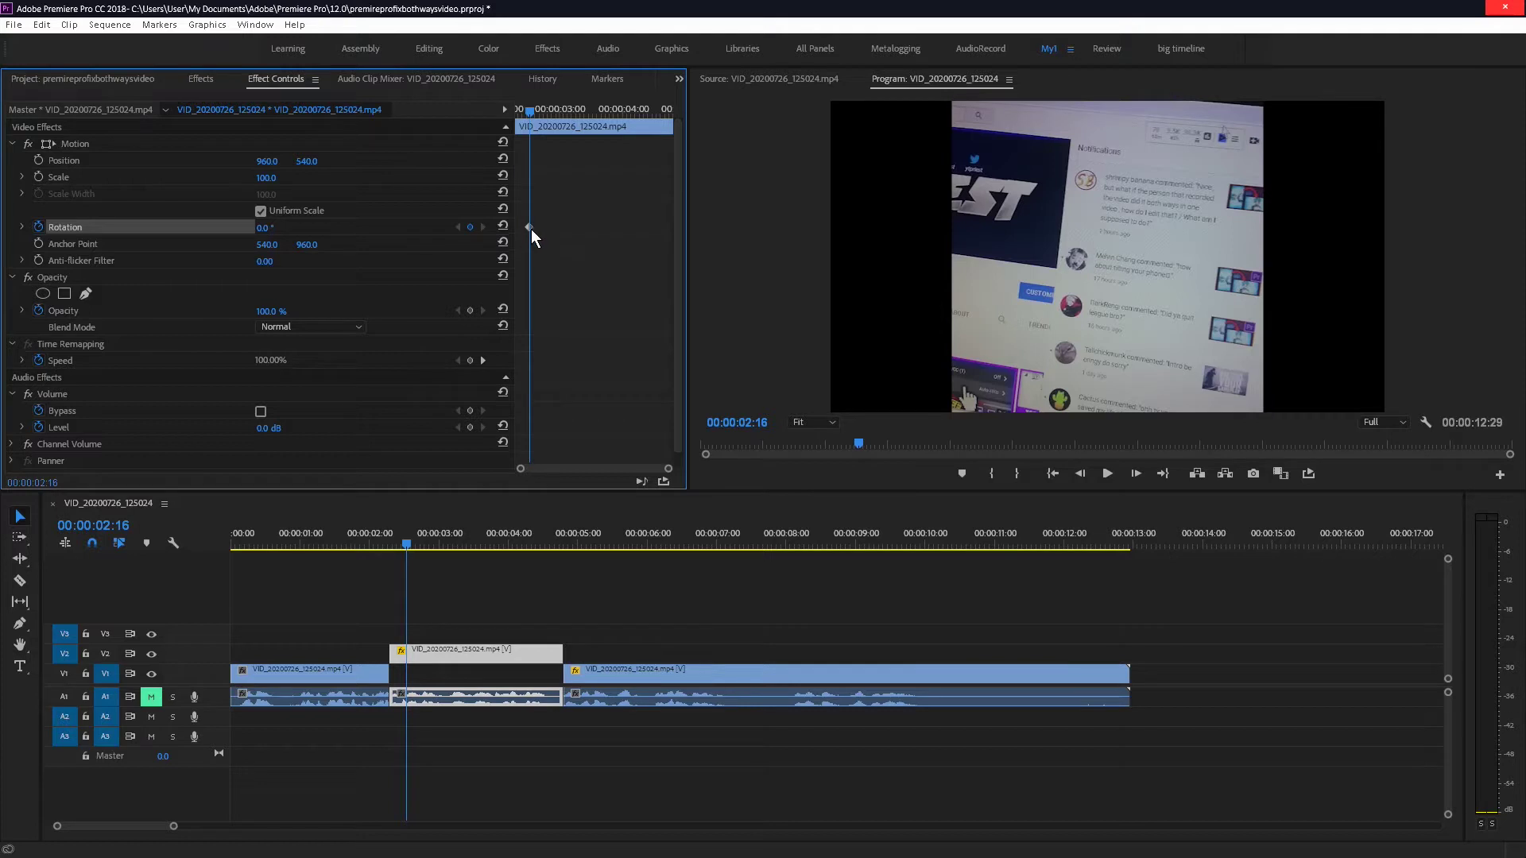
mouse_move(532, 111)
mouse_down()
mouse_move(589, 109)
mouse_move(512, 106)
mouse_move(562, 107)
mouse_up()
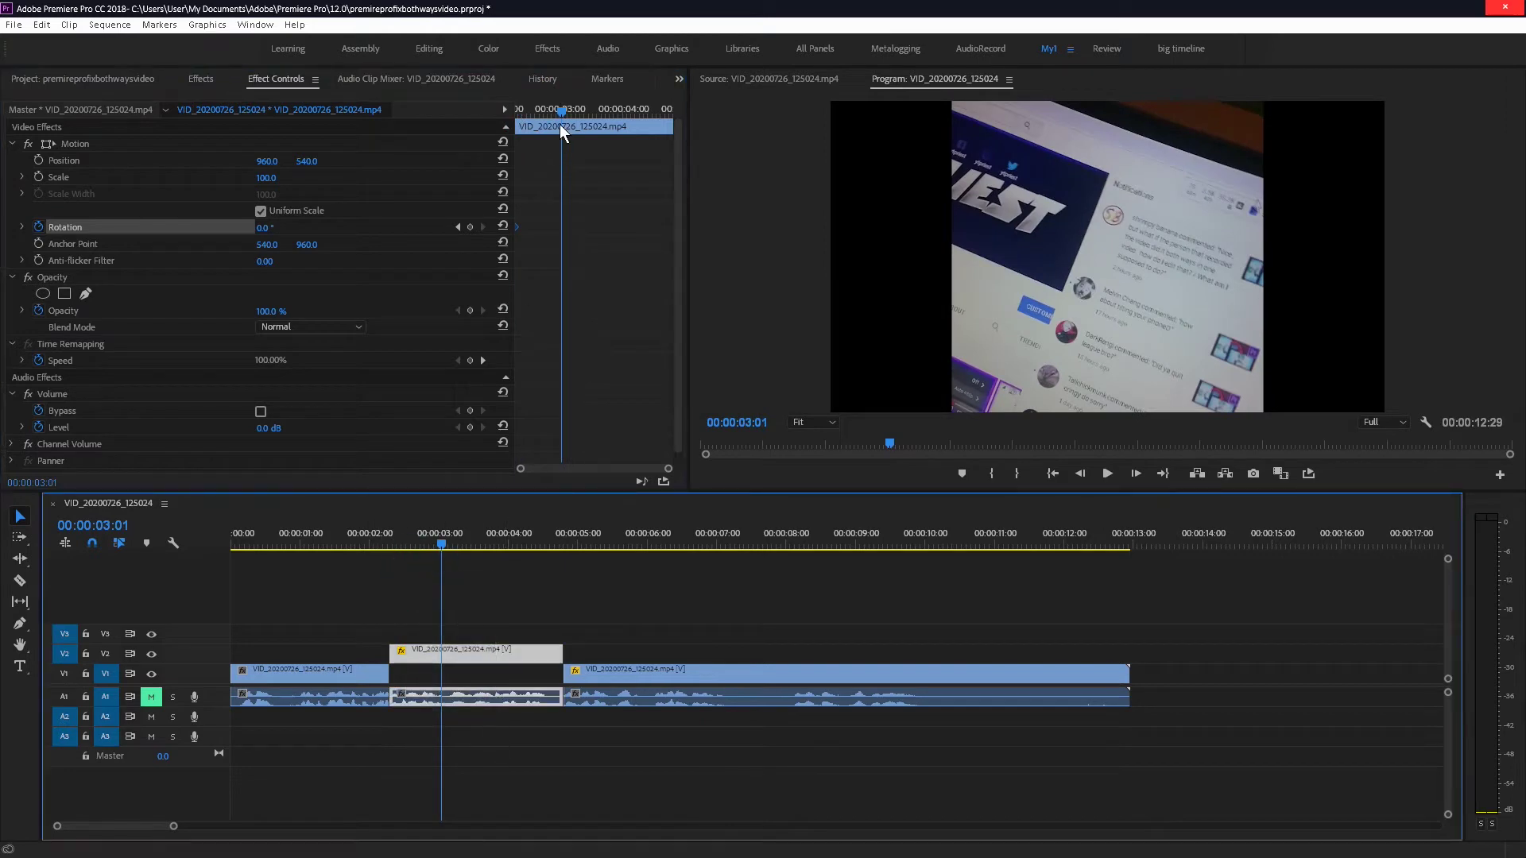
click(604, 109)
click(628, 106)
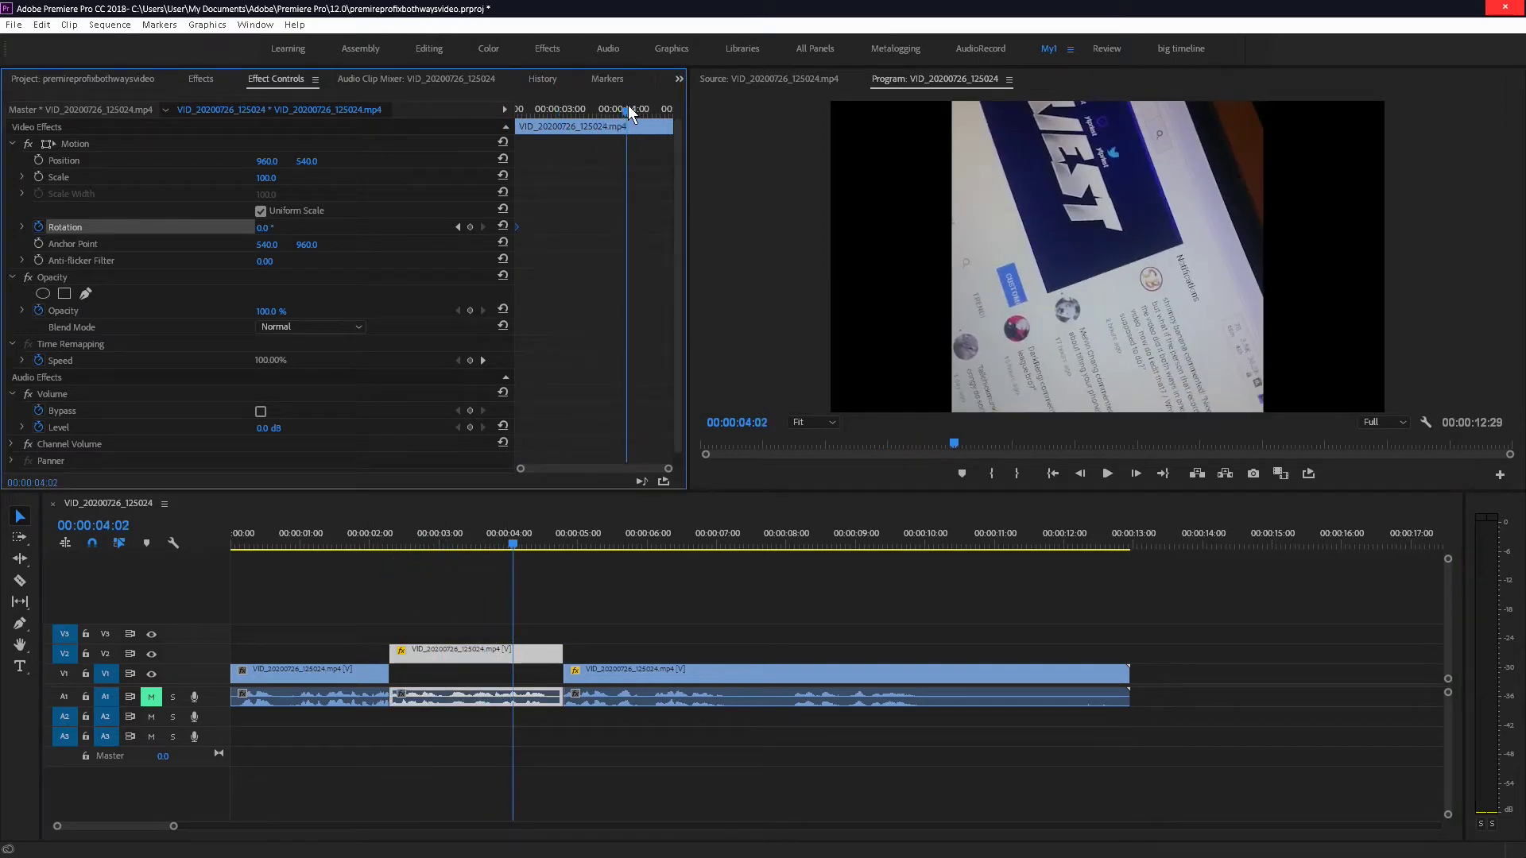
click(471, 227)
Set the second keyframe to -90° and move the keyframes to 00:00:02:09 and 00:00:04:23
click(280, 225)
text(-90)
key(Return)
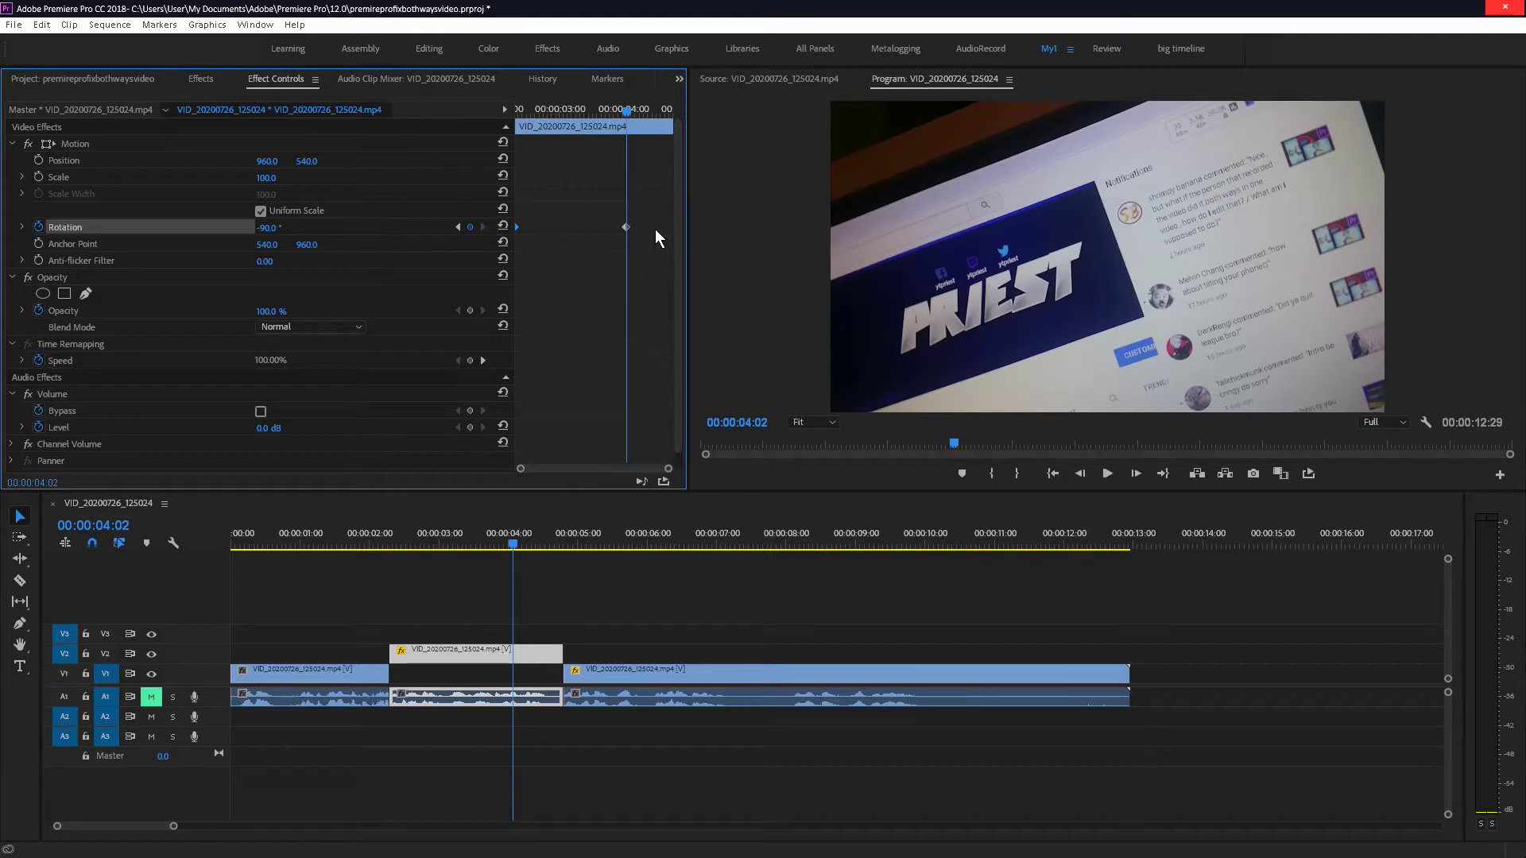
click(593, 109)
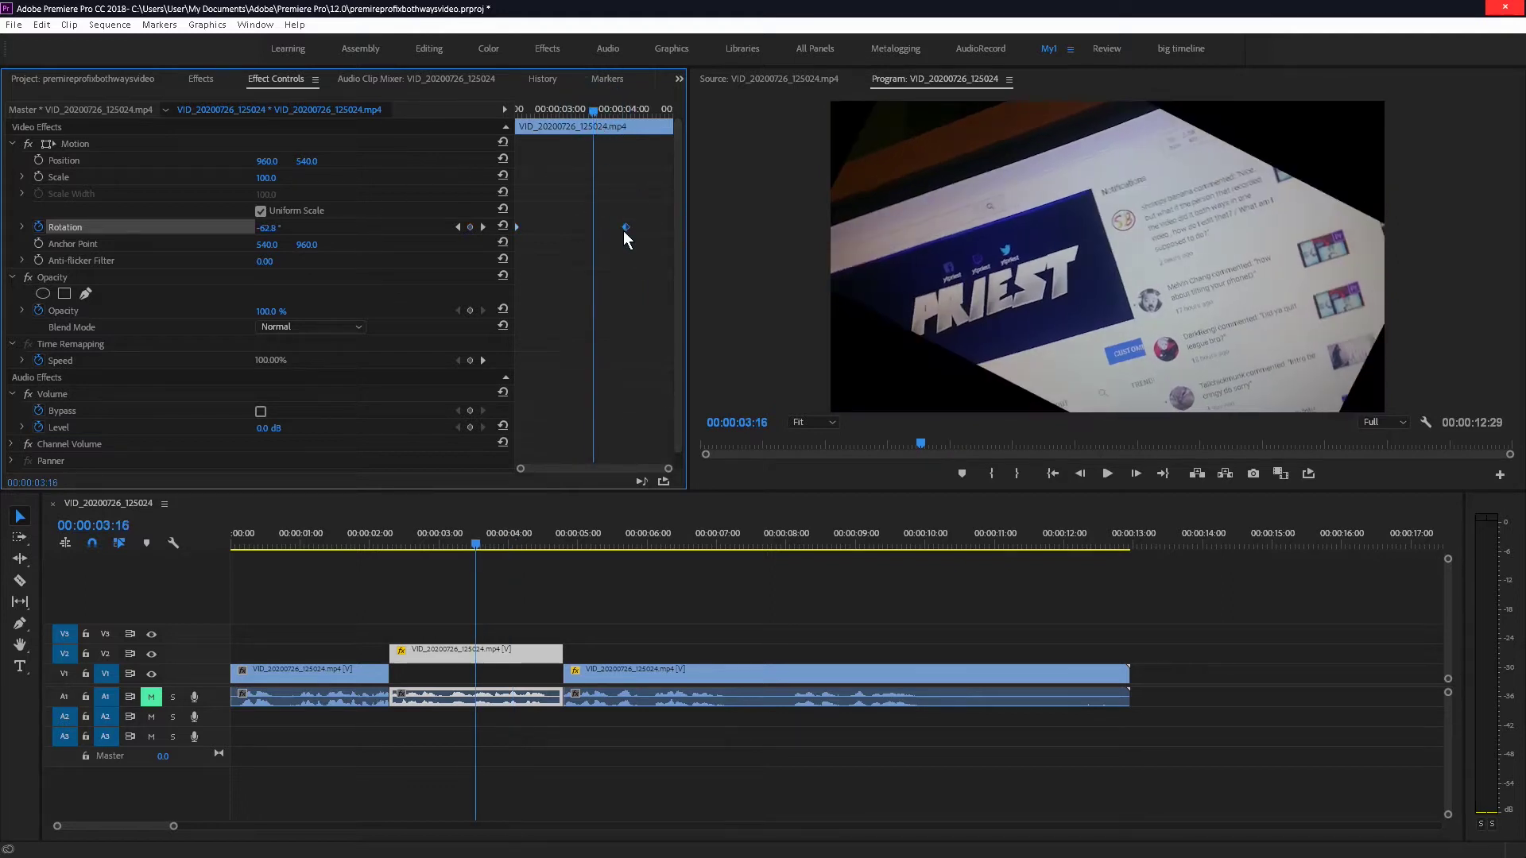
drag(624, 228, 896, 289)
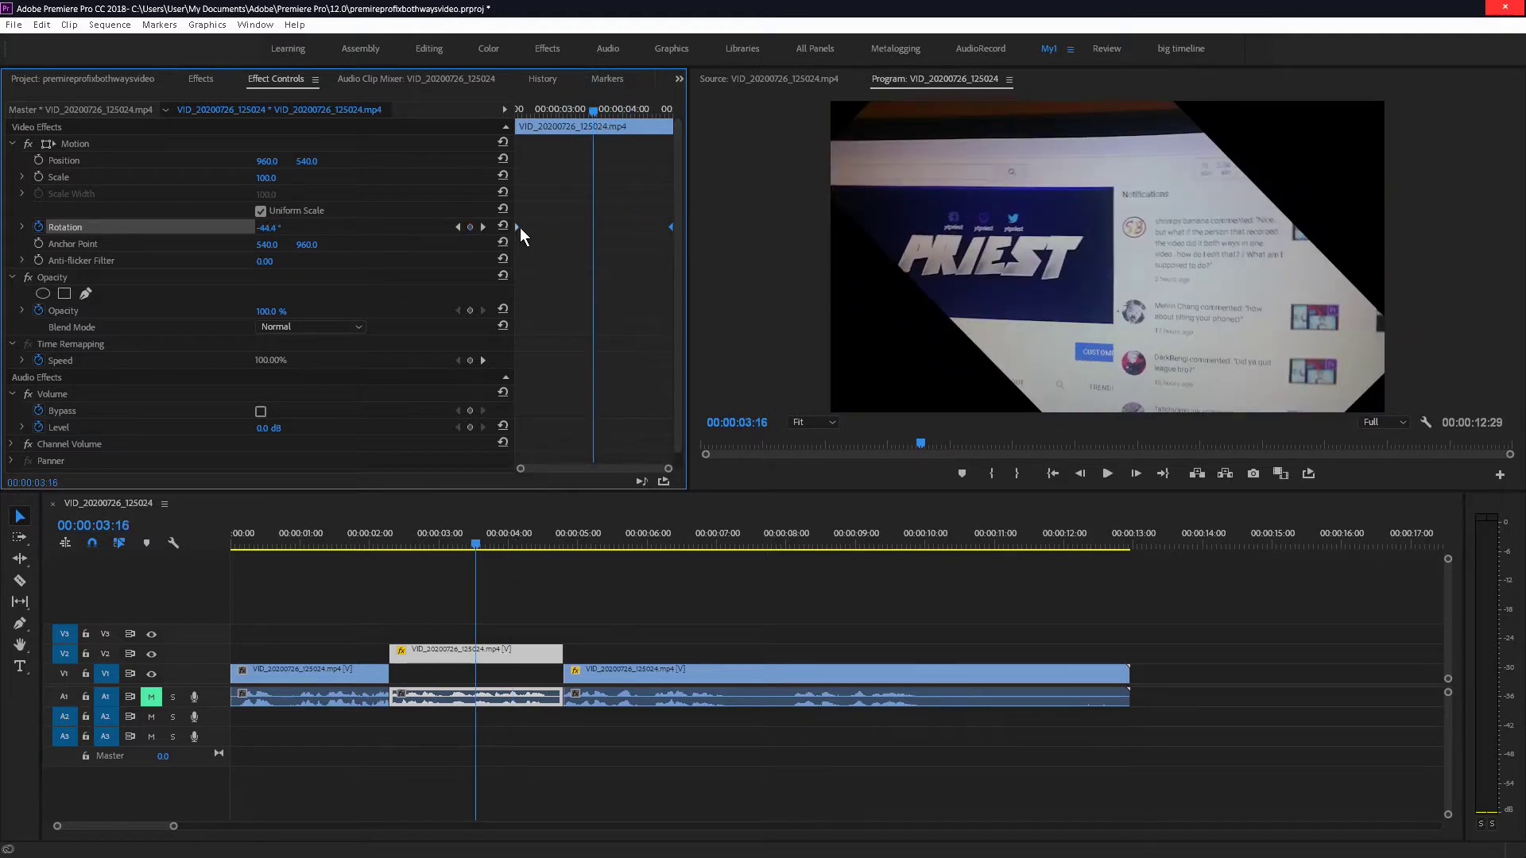
drag(566, 209, 519, 269)
drag(644, 208, 685, 263)
click(457, 227)
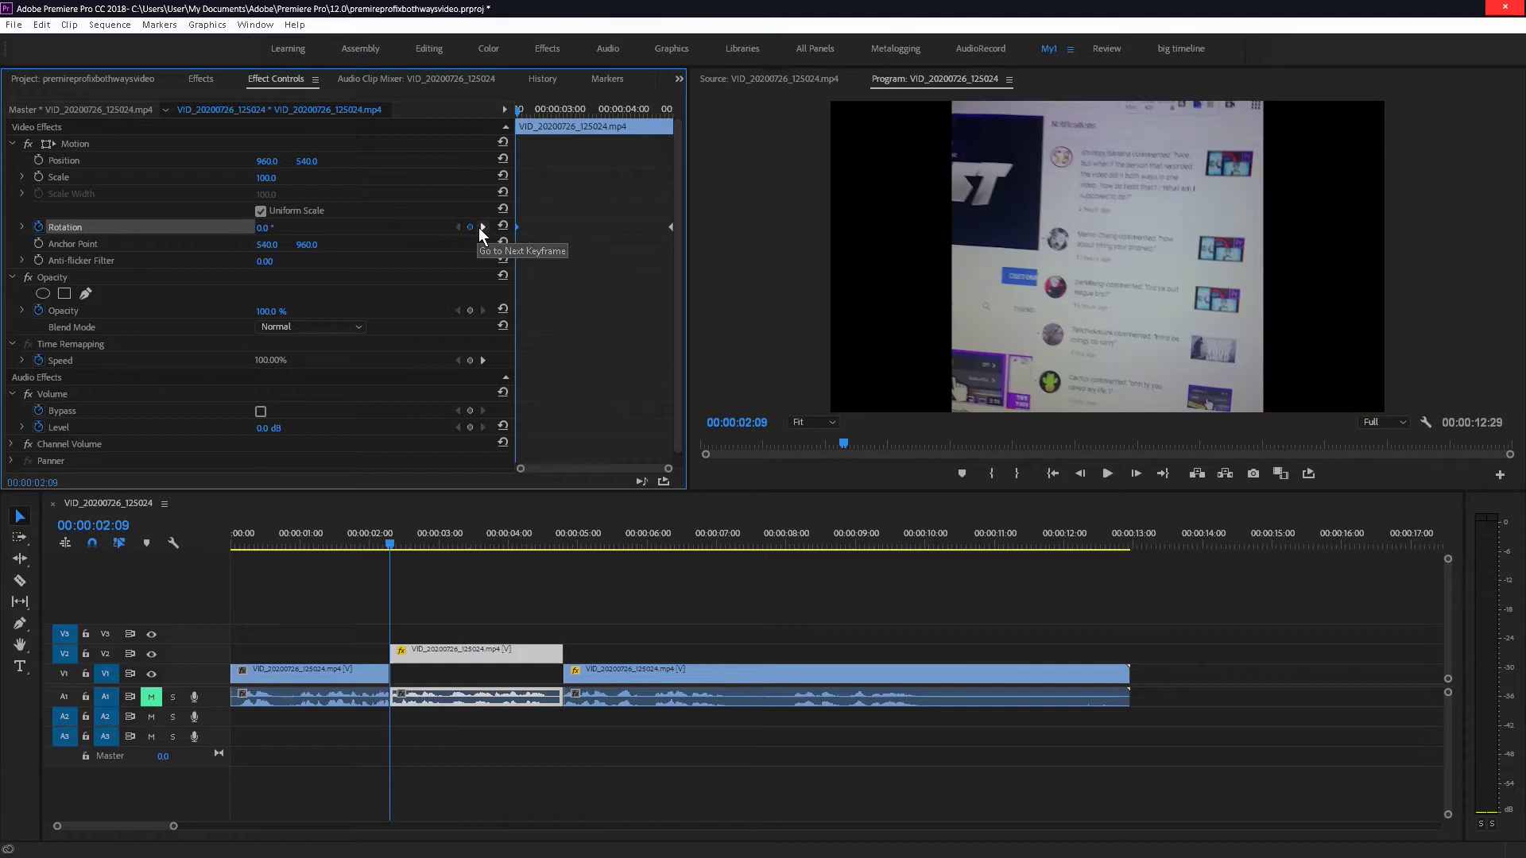
click(482, 228)
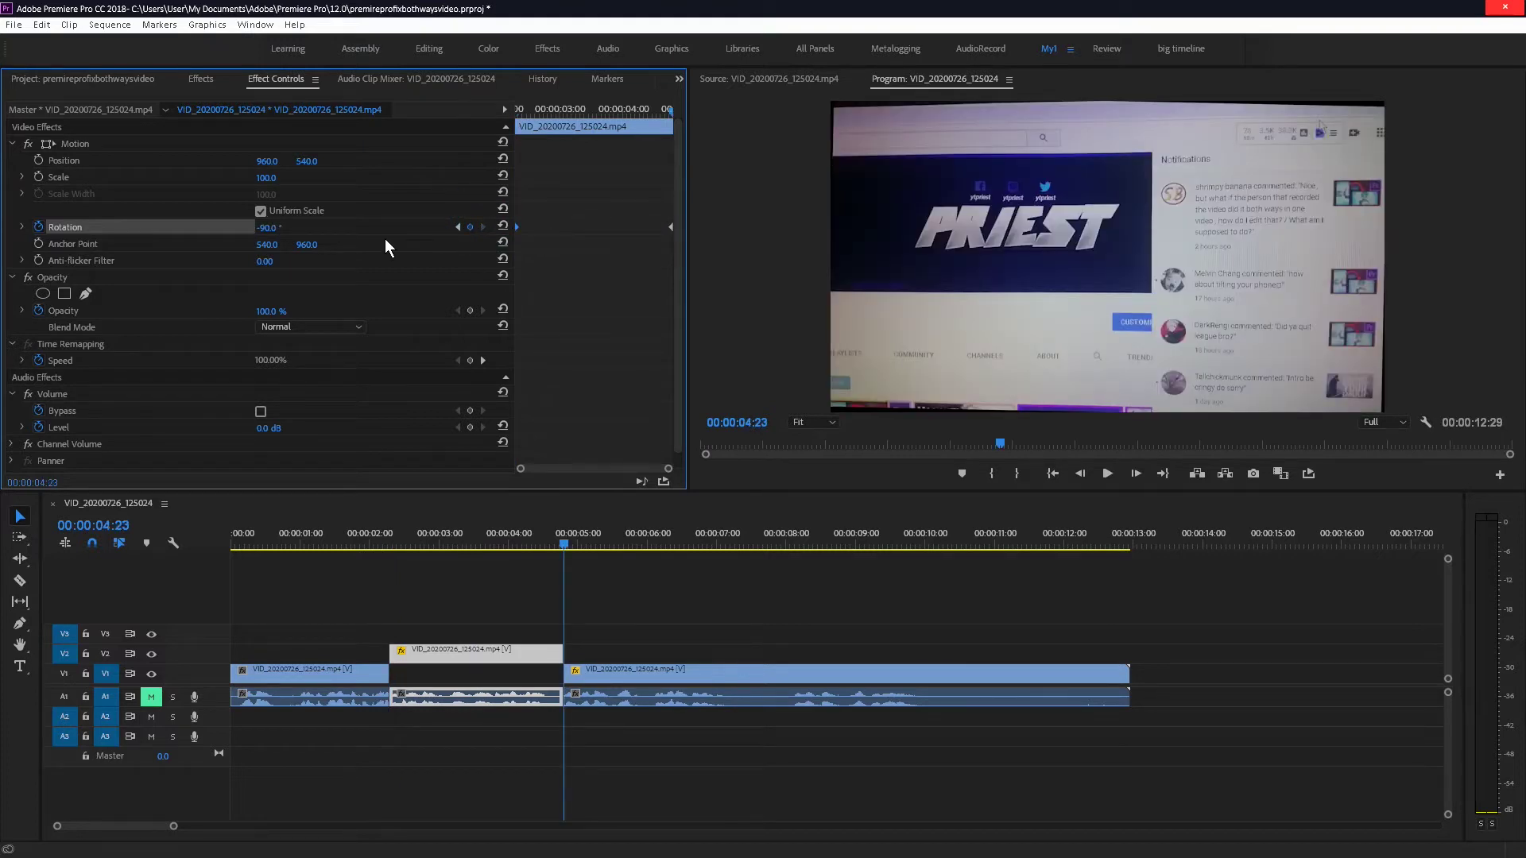
click(388, 534)
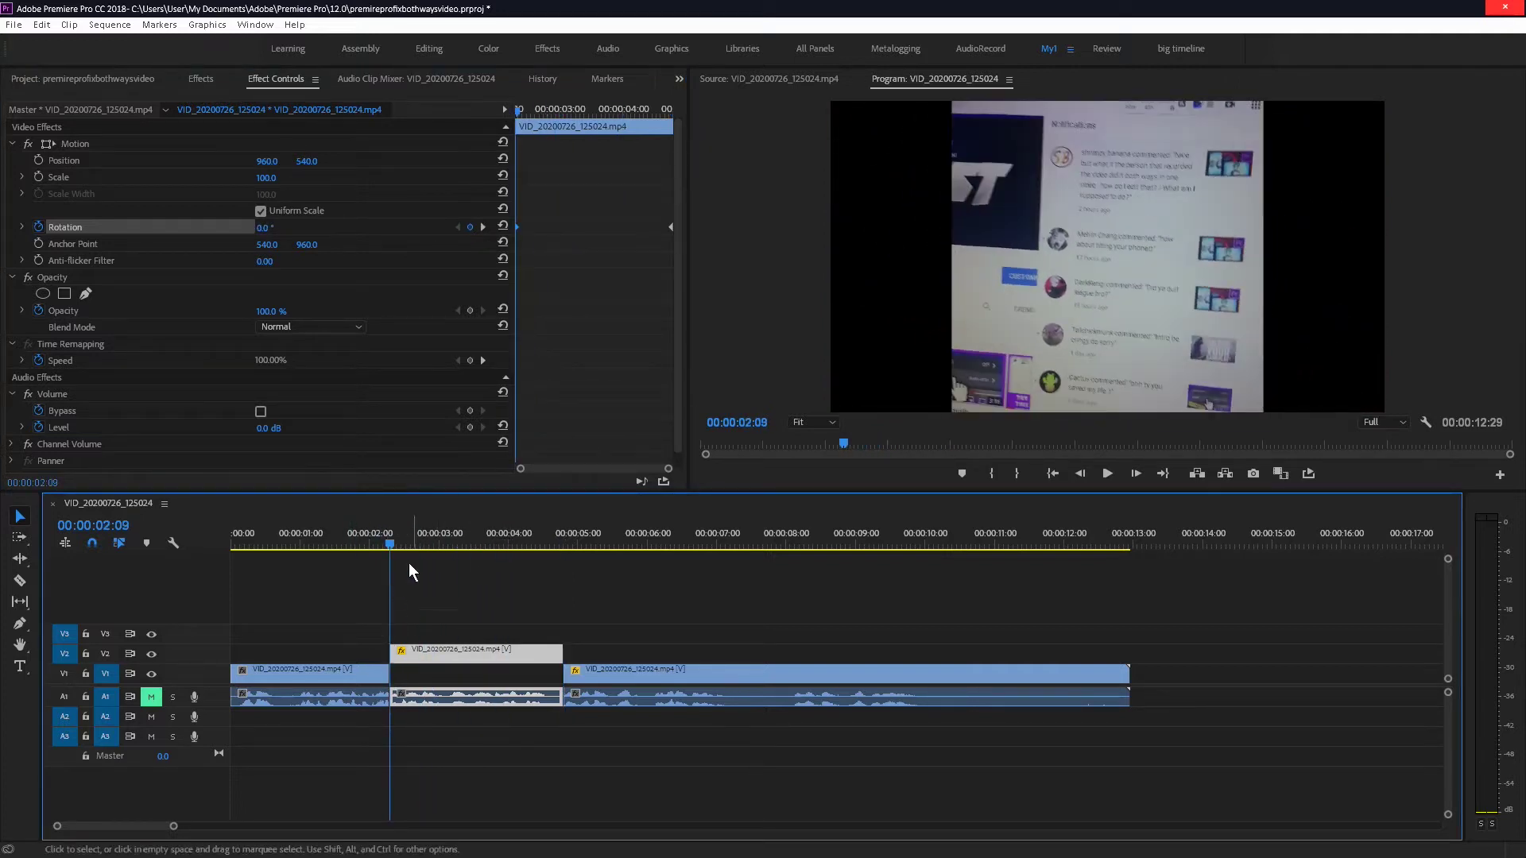
key(space)
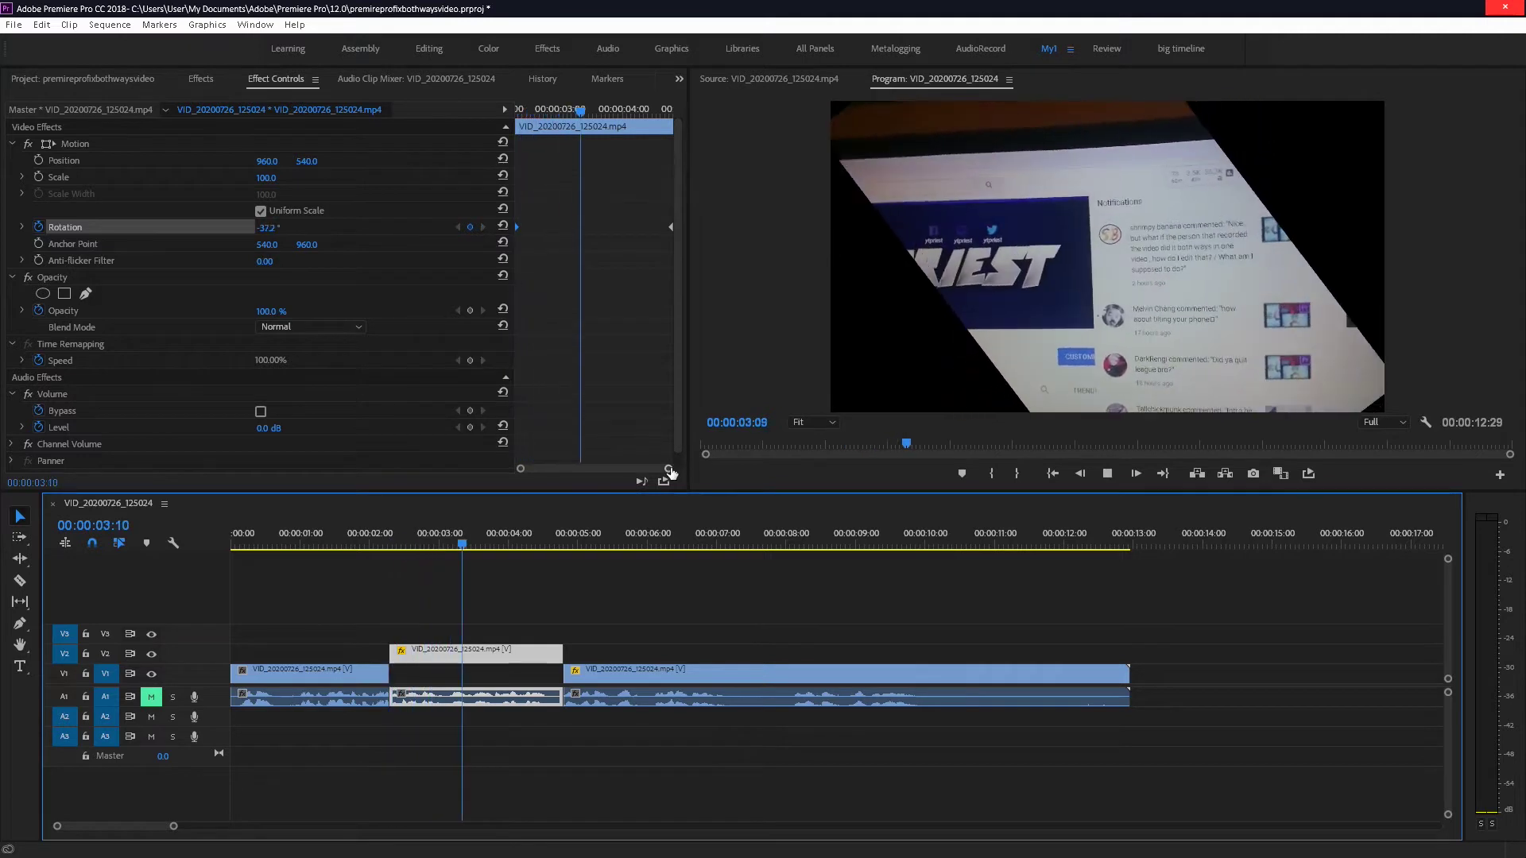
key(space)
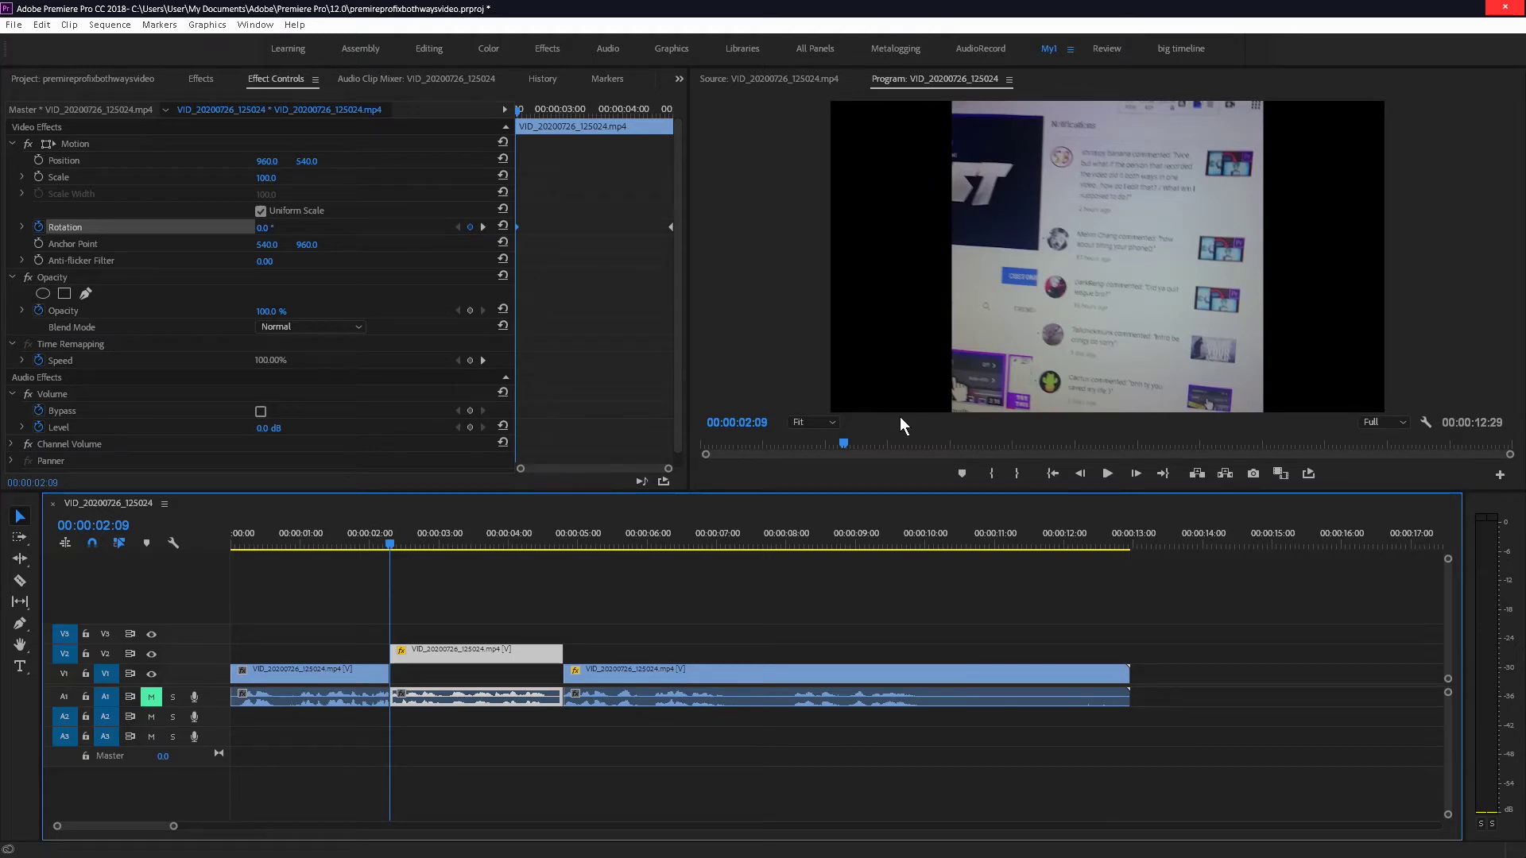
key(space)
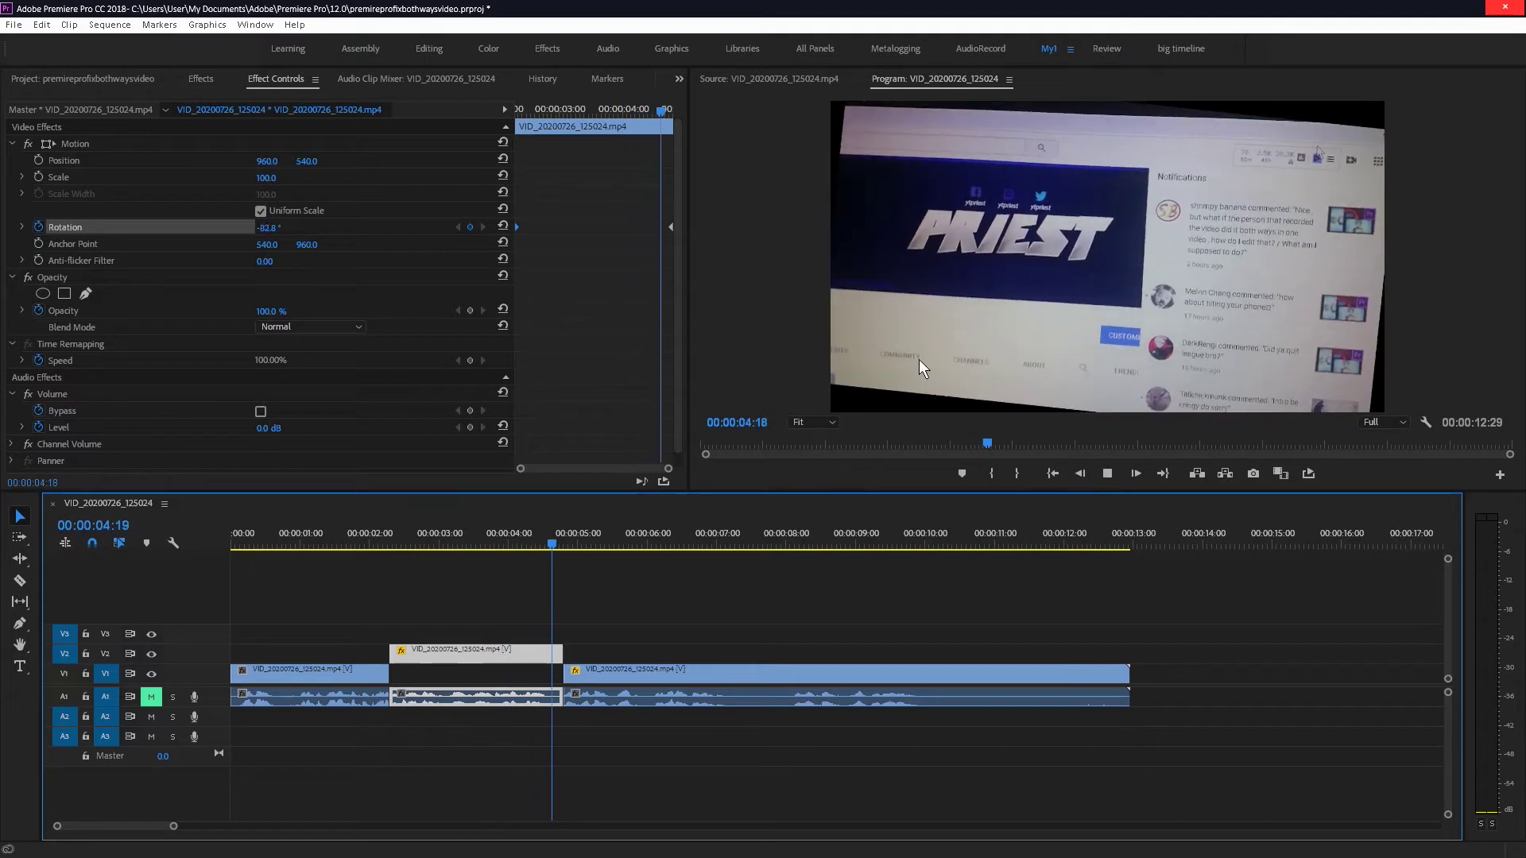
click(393, 537)
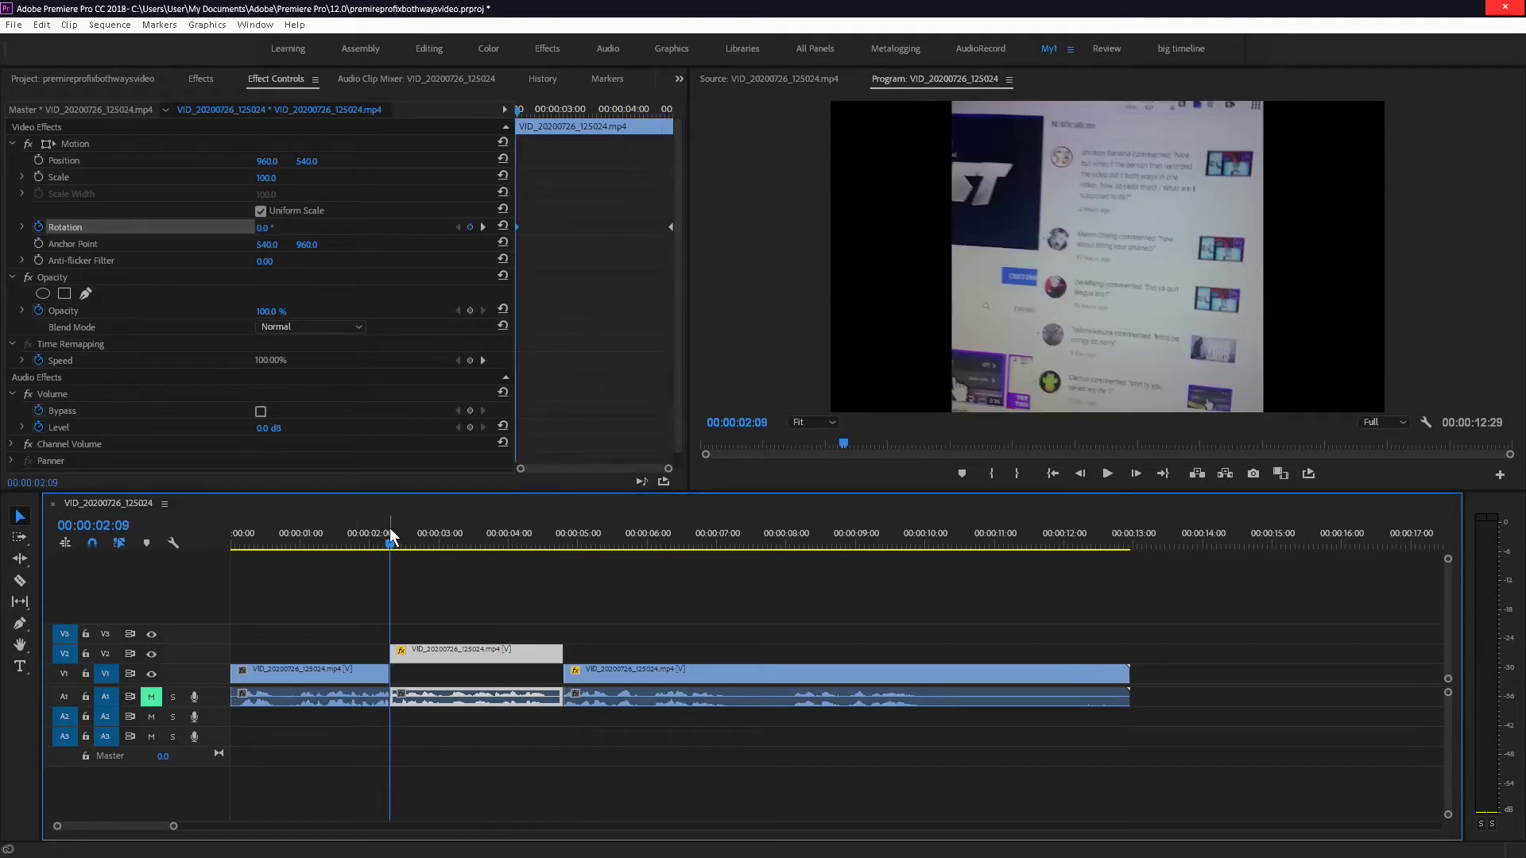
key(space)
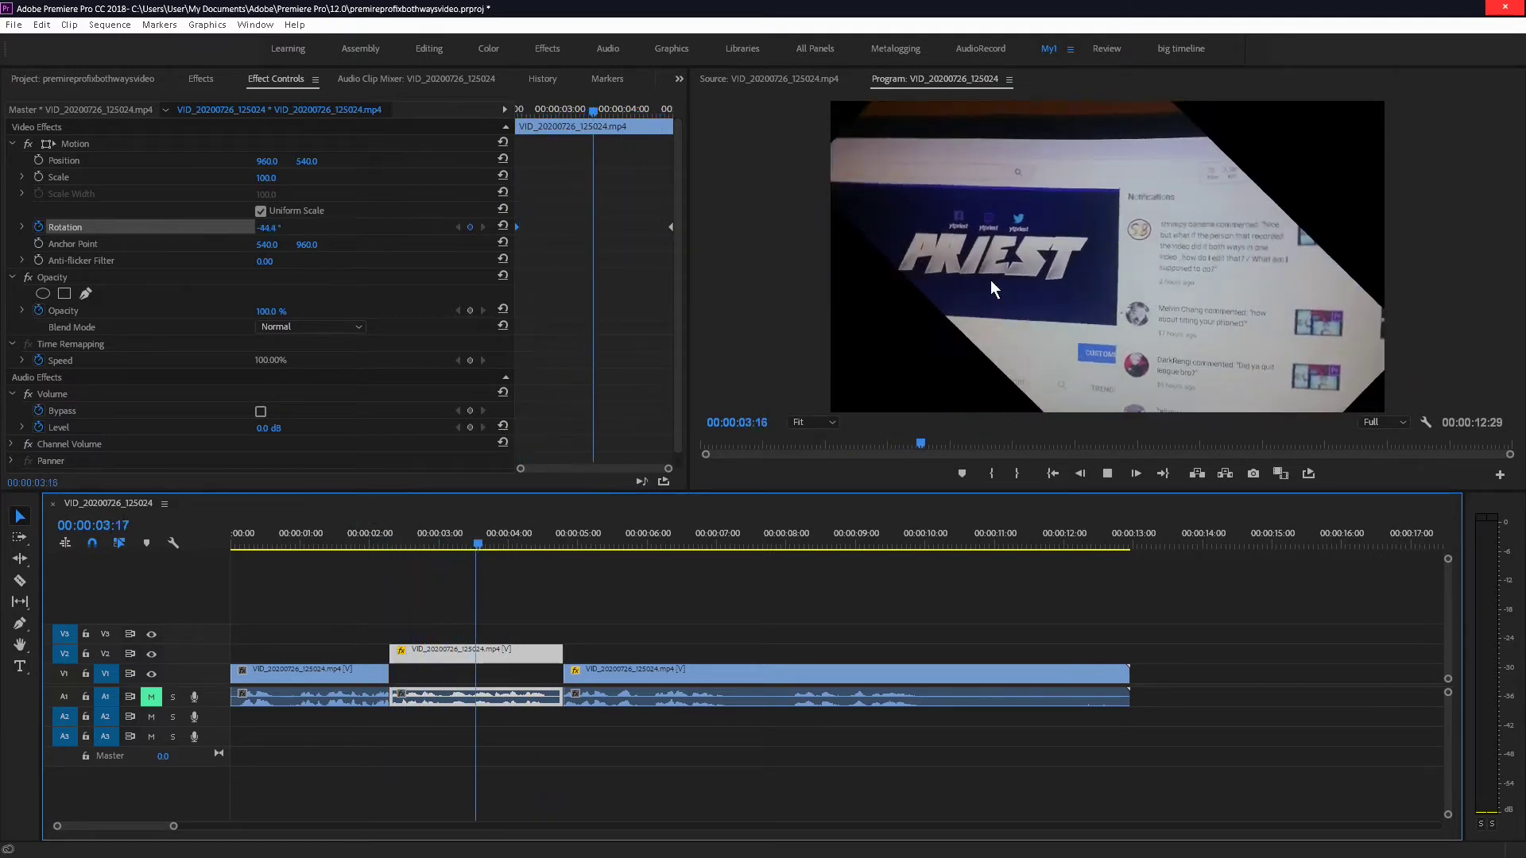
key(space)
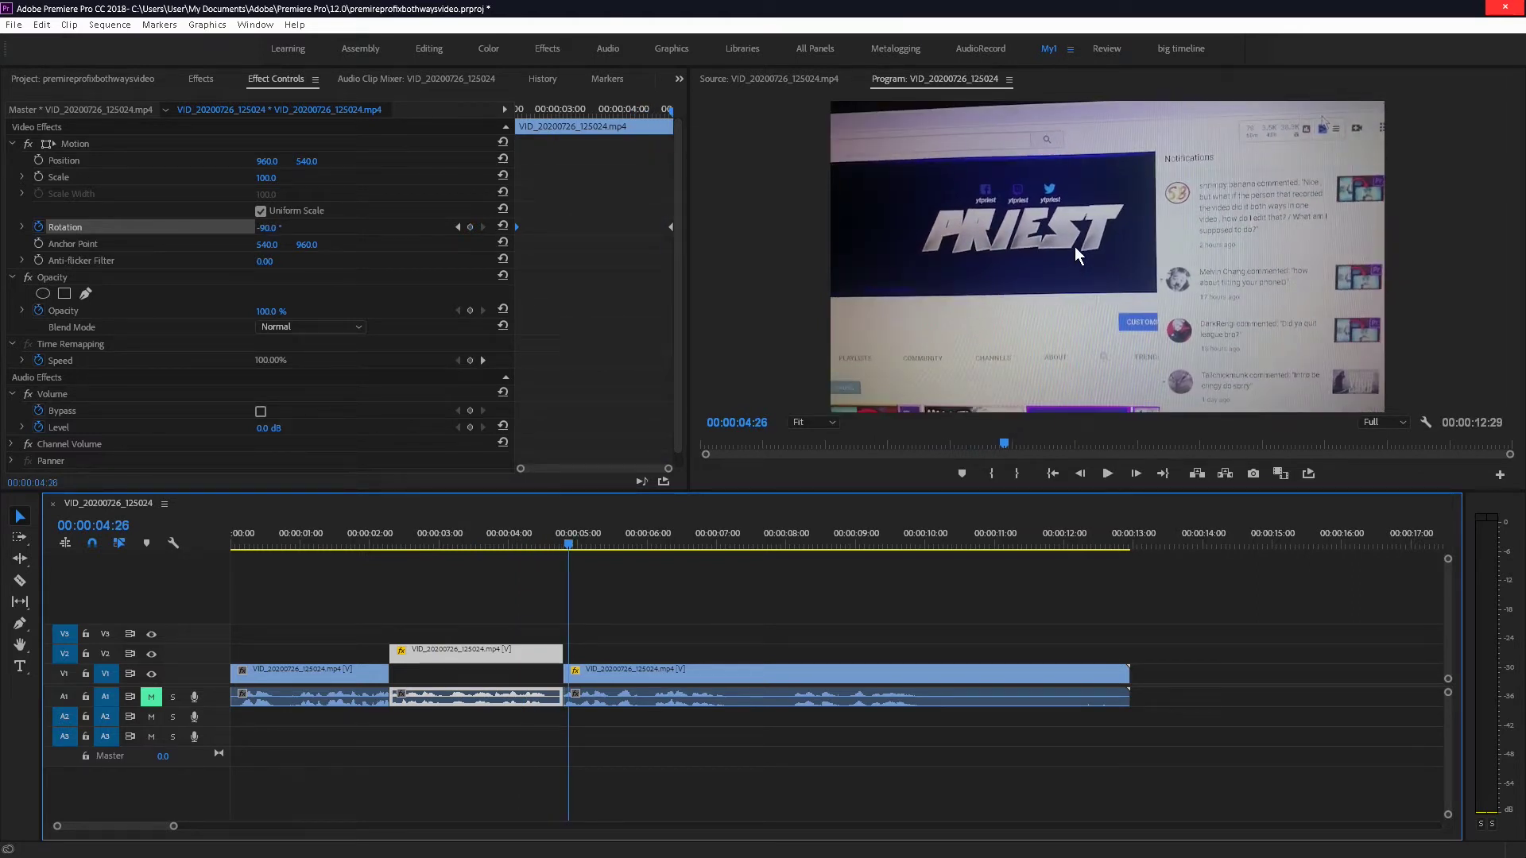
click(446, 538)
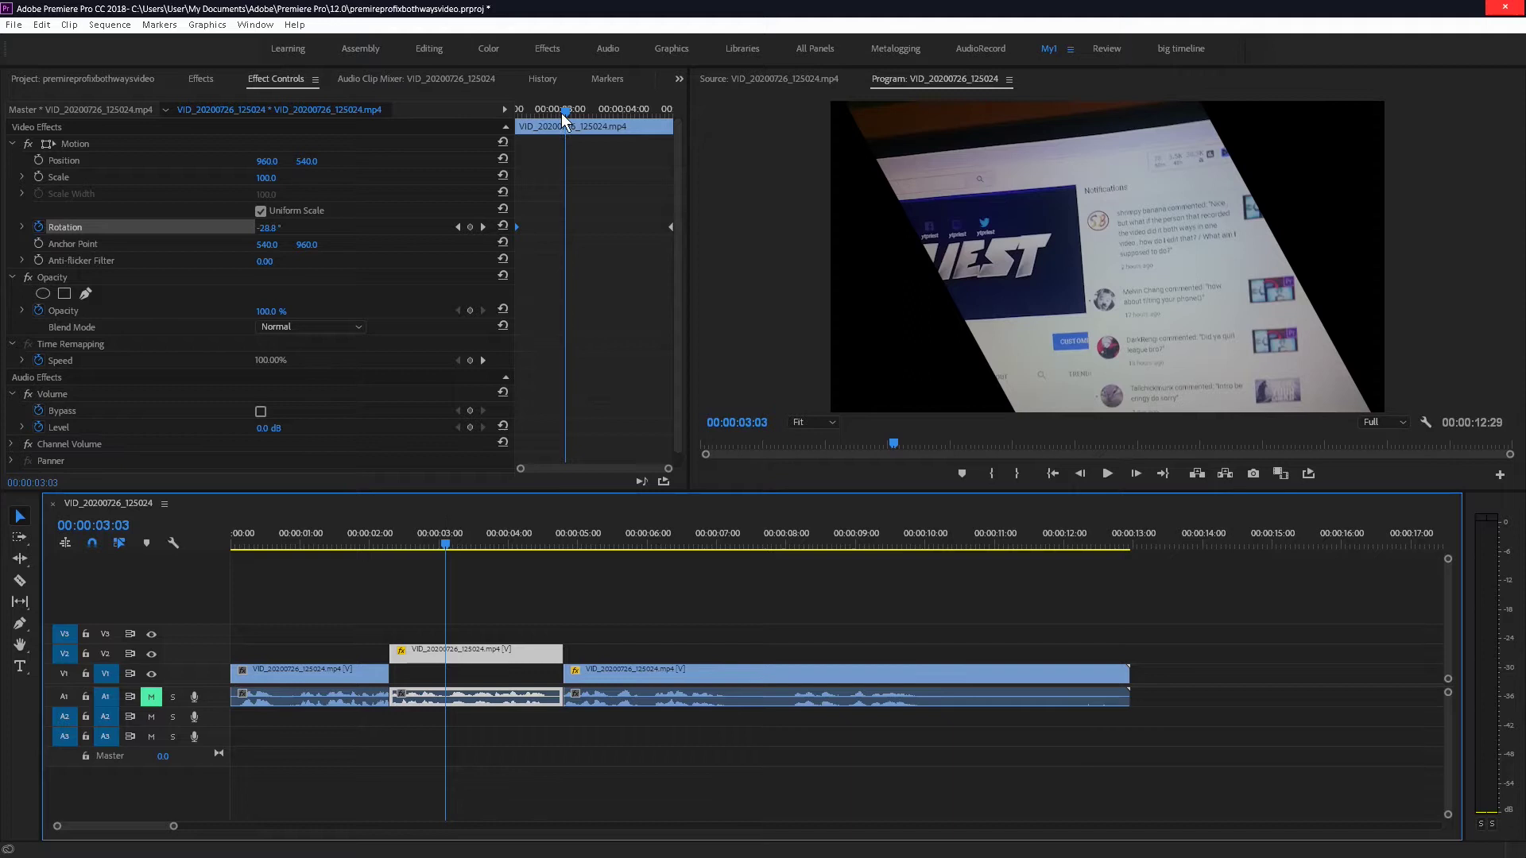
mouse_move(561, 113)
mouse_down()
mouse_move(572, 105)
mouse_move(547, 118)
mouse_up()
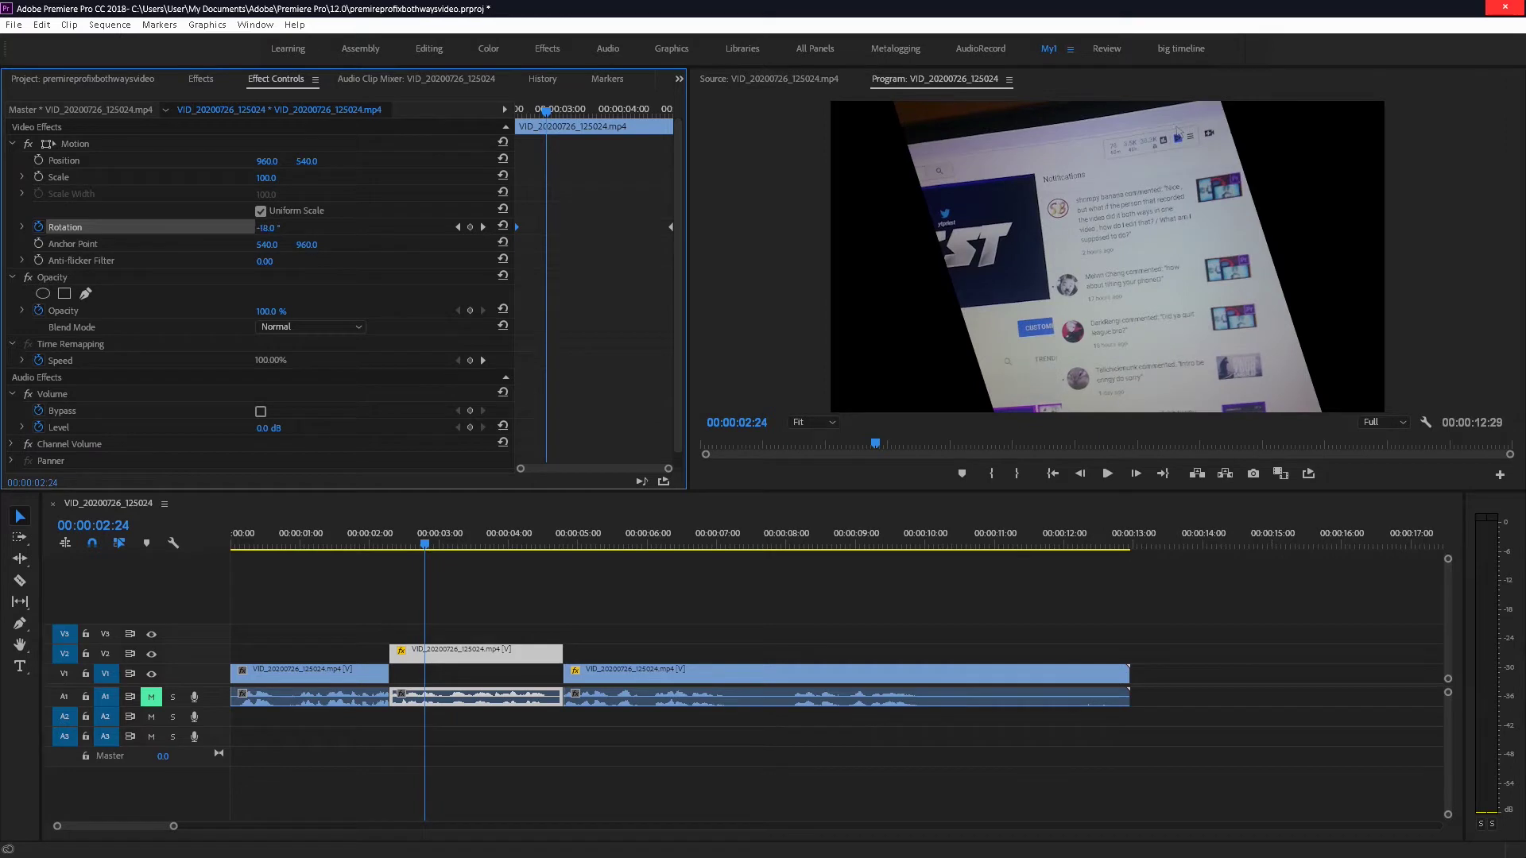
click(566, 114)
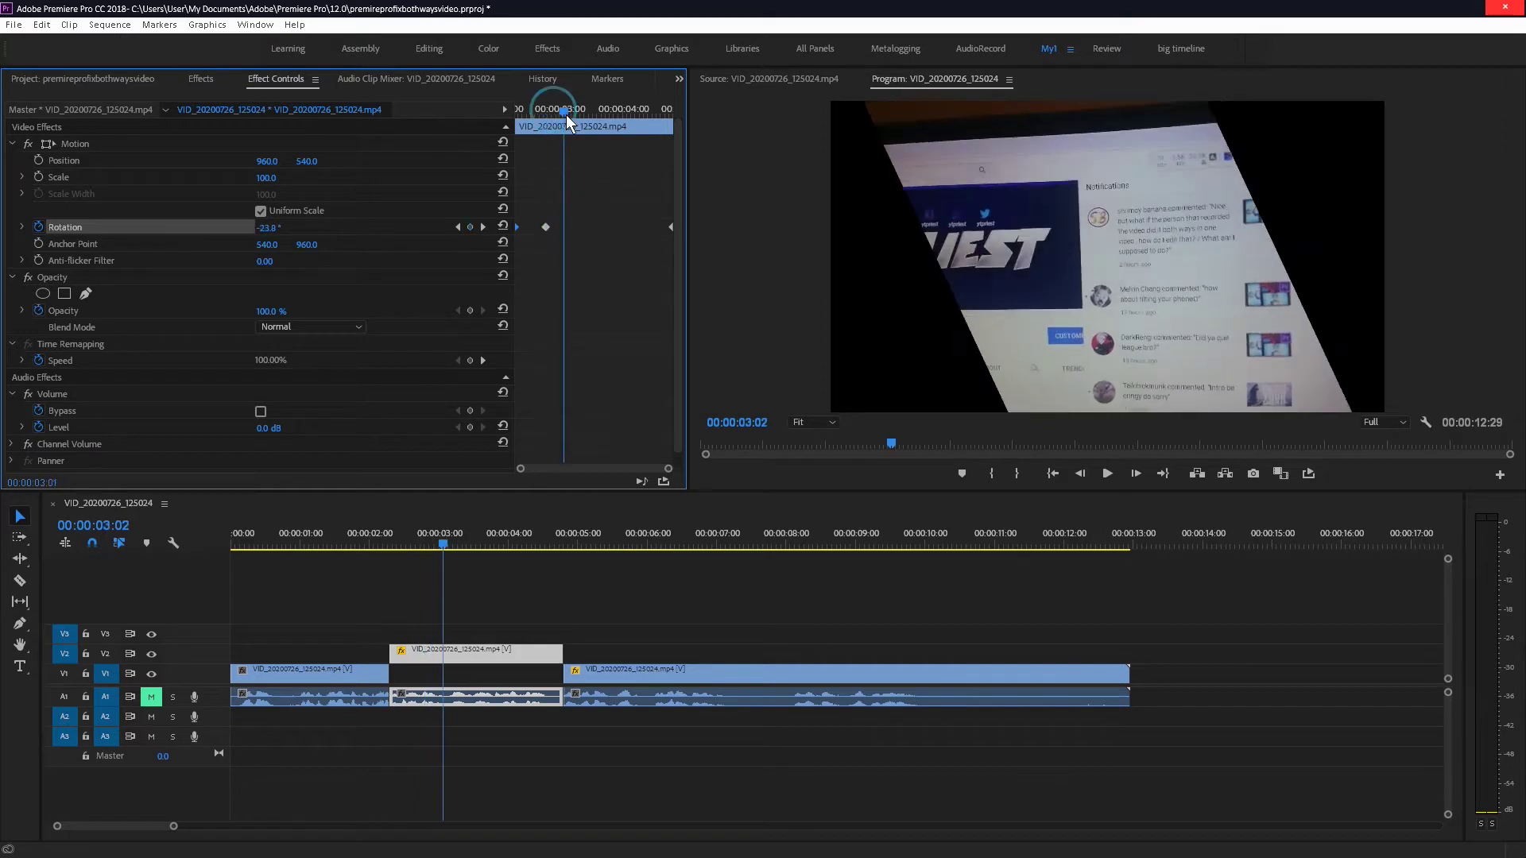
click(397, 539)
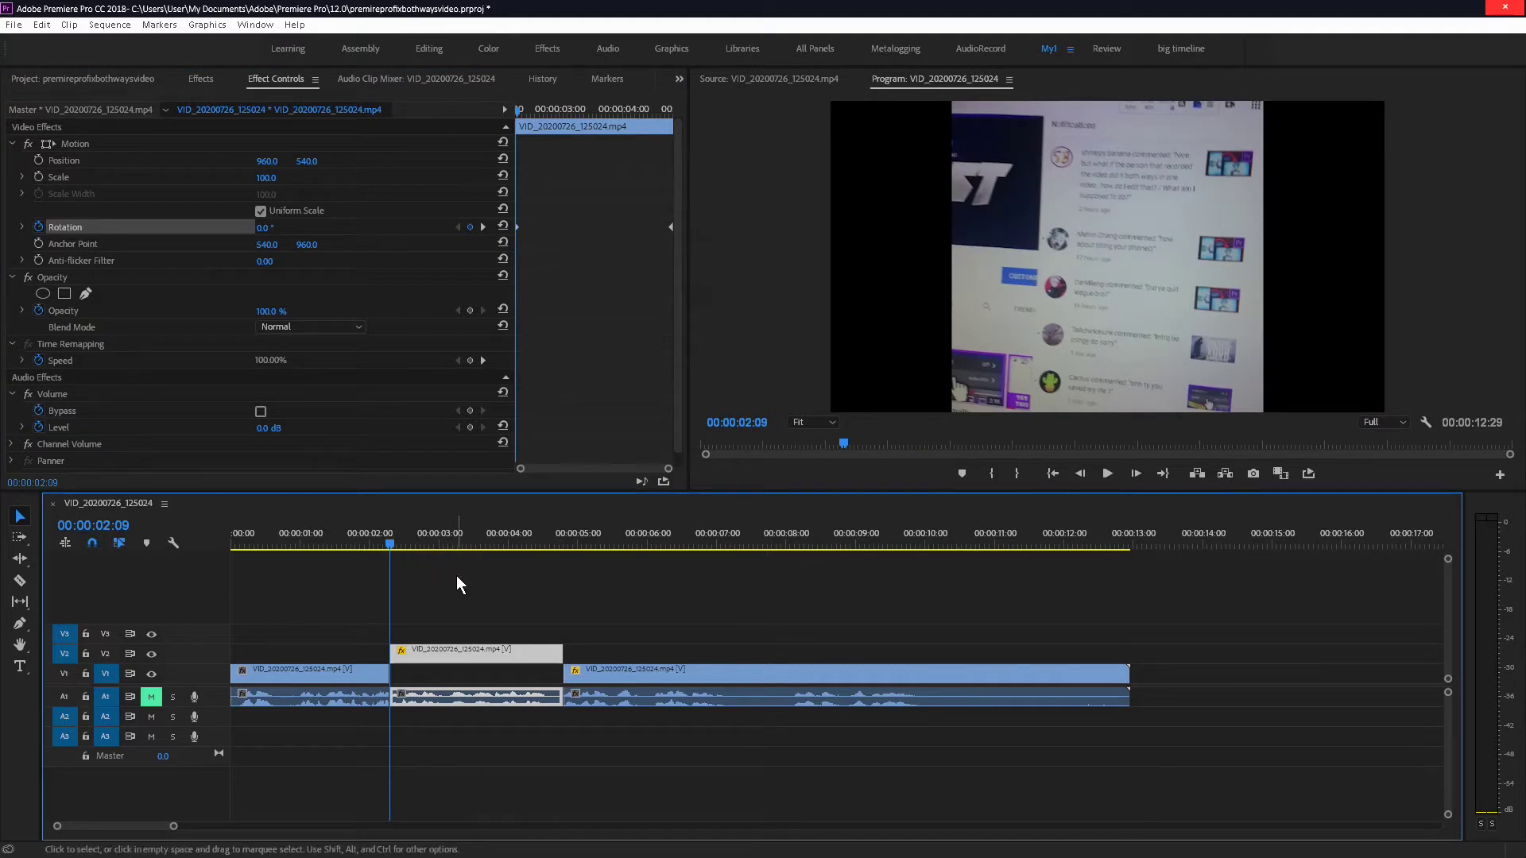
drag(447, 539, 394, 541)
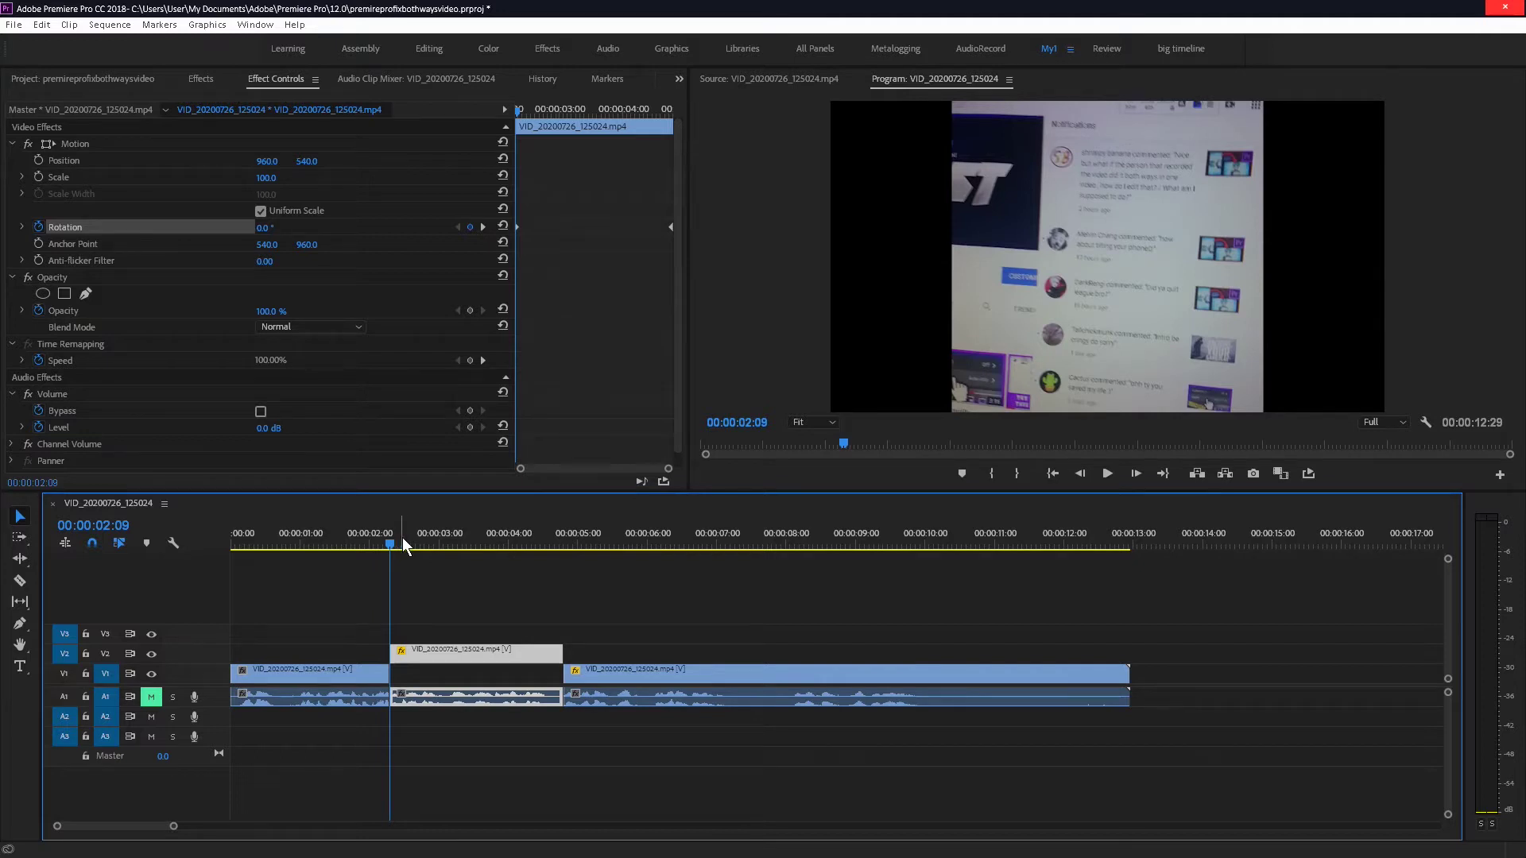
drag(531, 536, 485, 517)
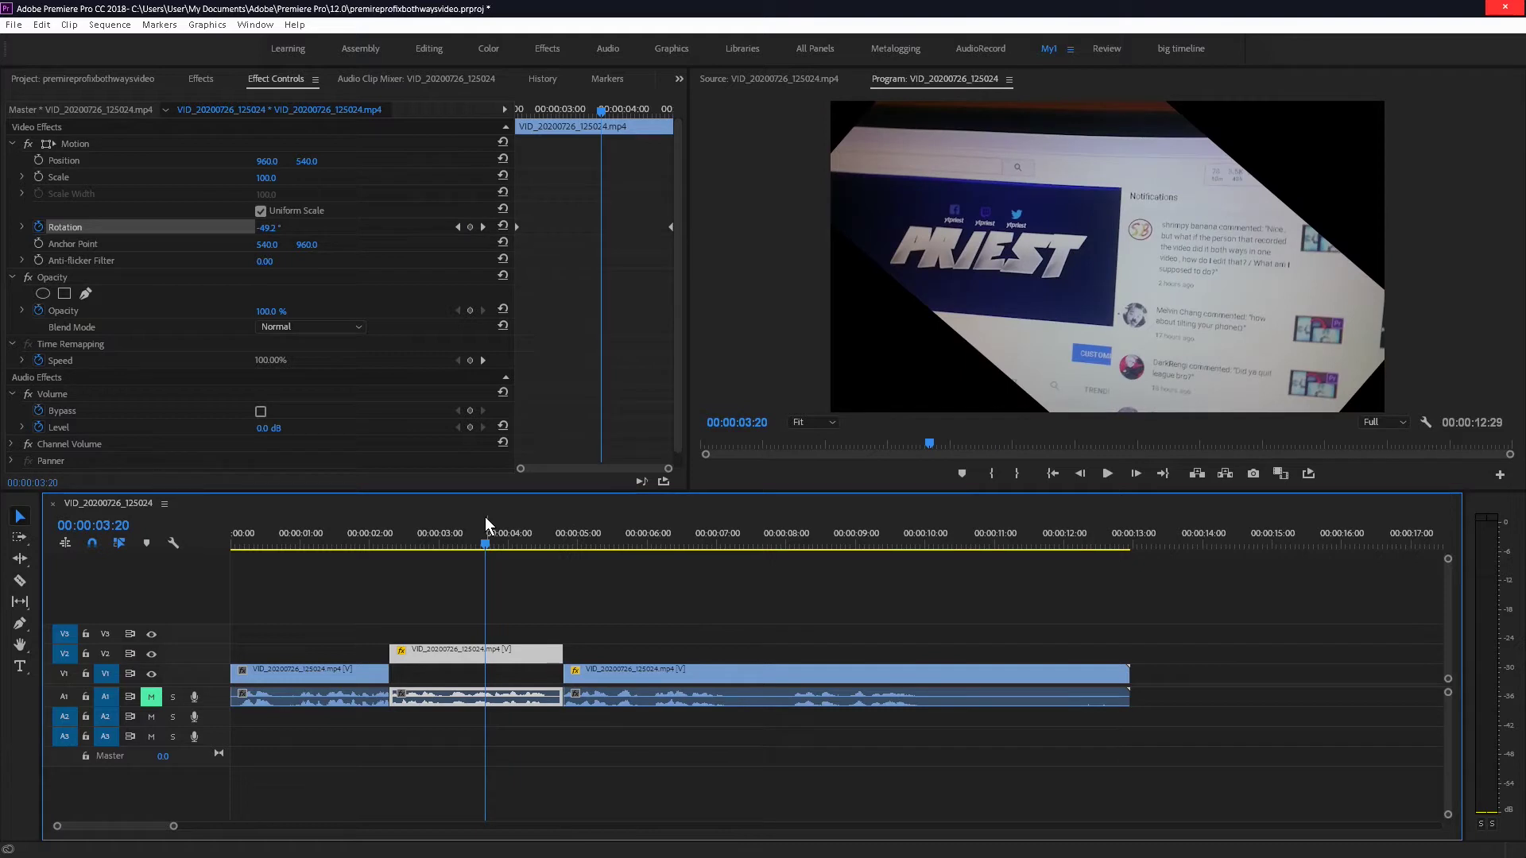
click(567, 541)
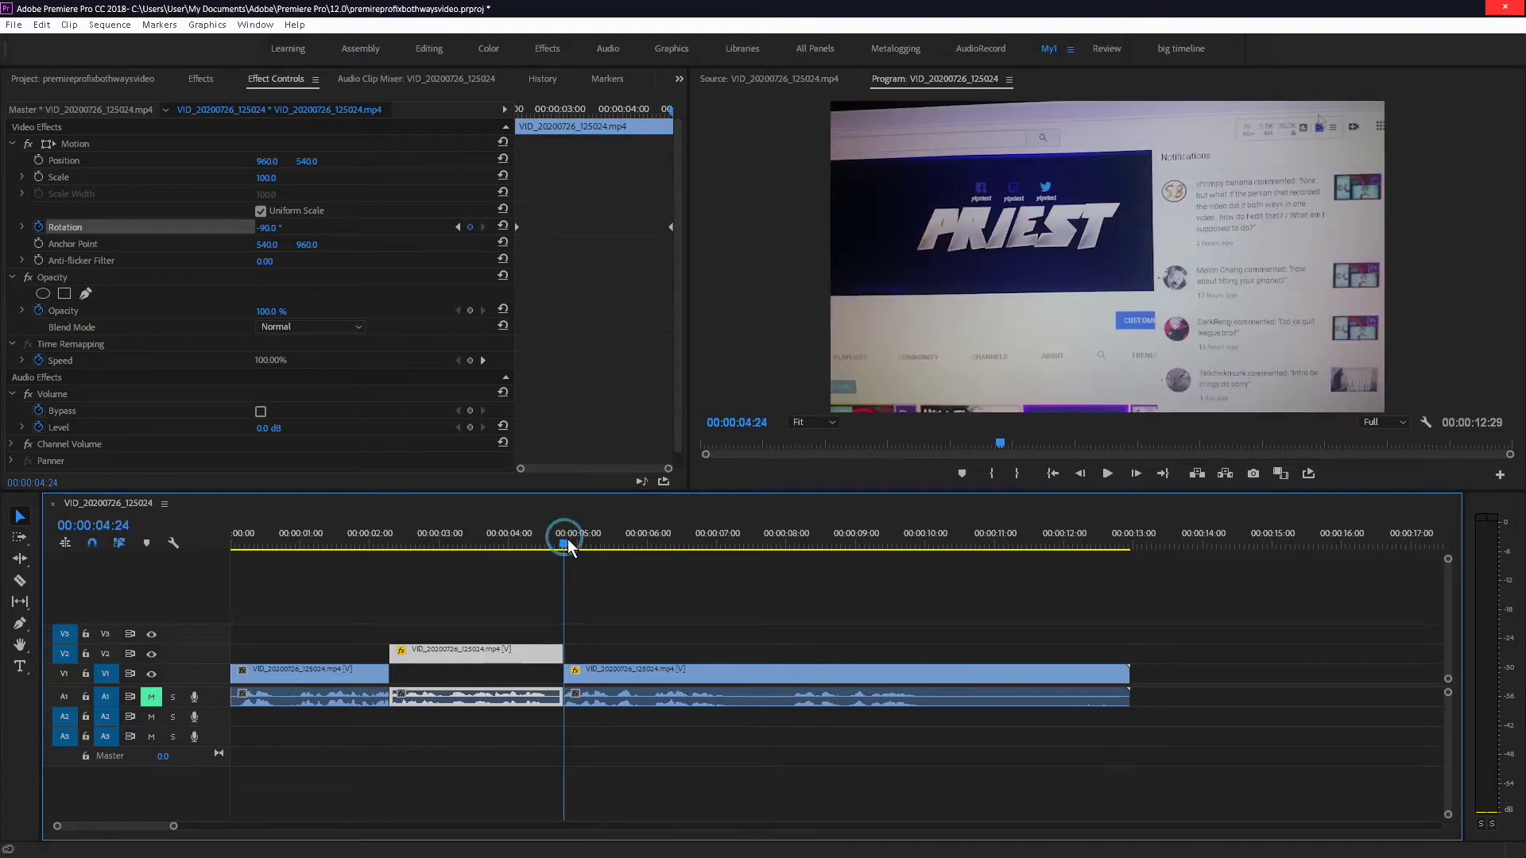
drag(568, 539, 328, 531)
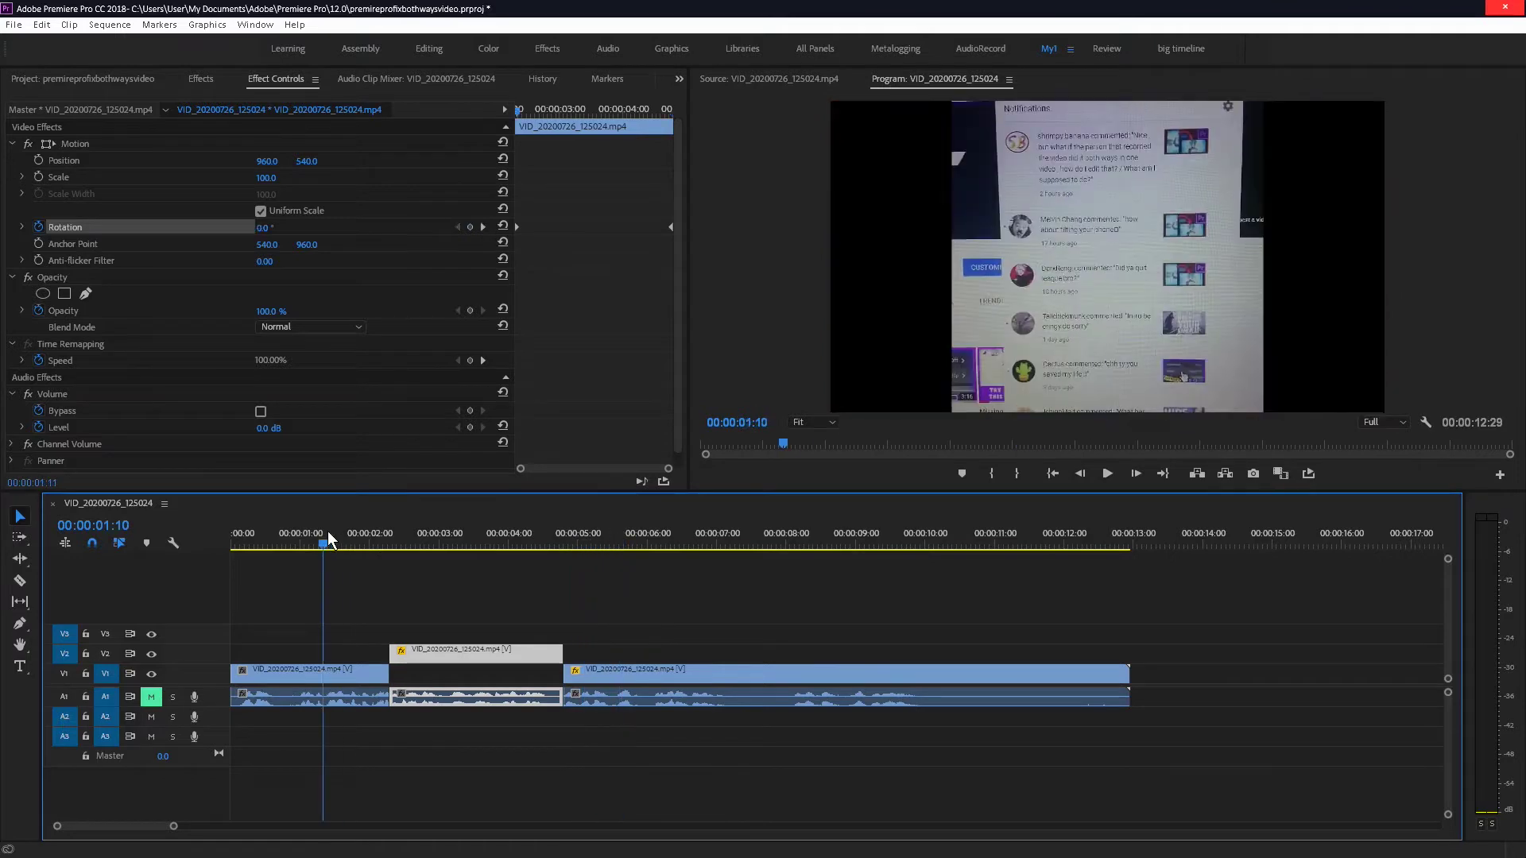
Play back the edit and split the V1 clip at 00:00:07:03
key(space)
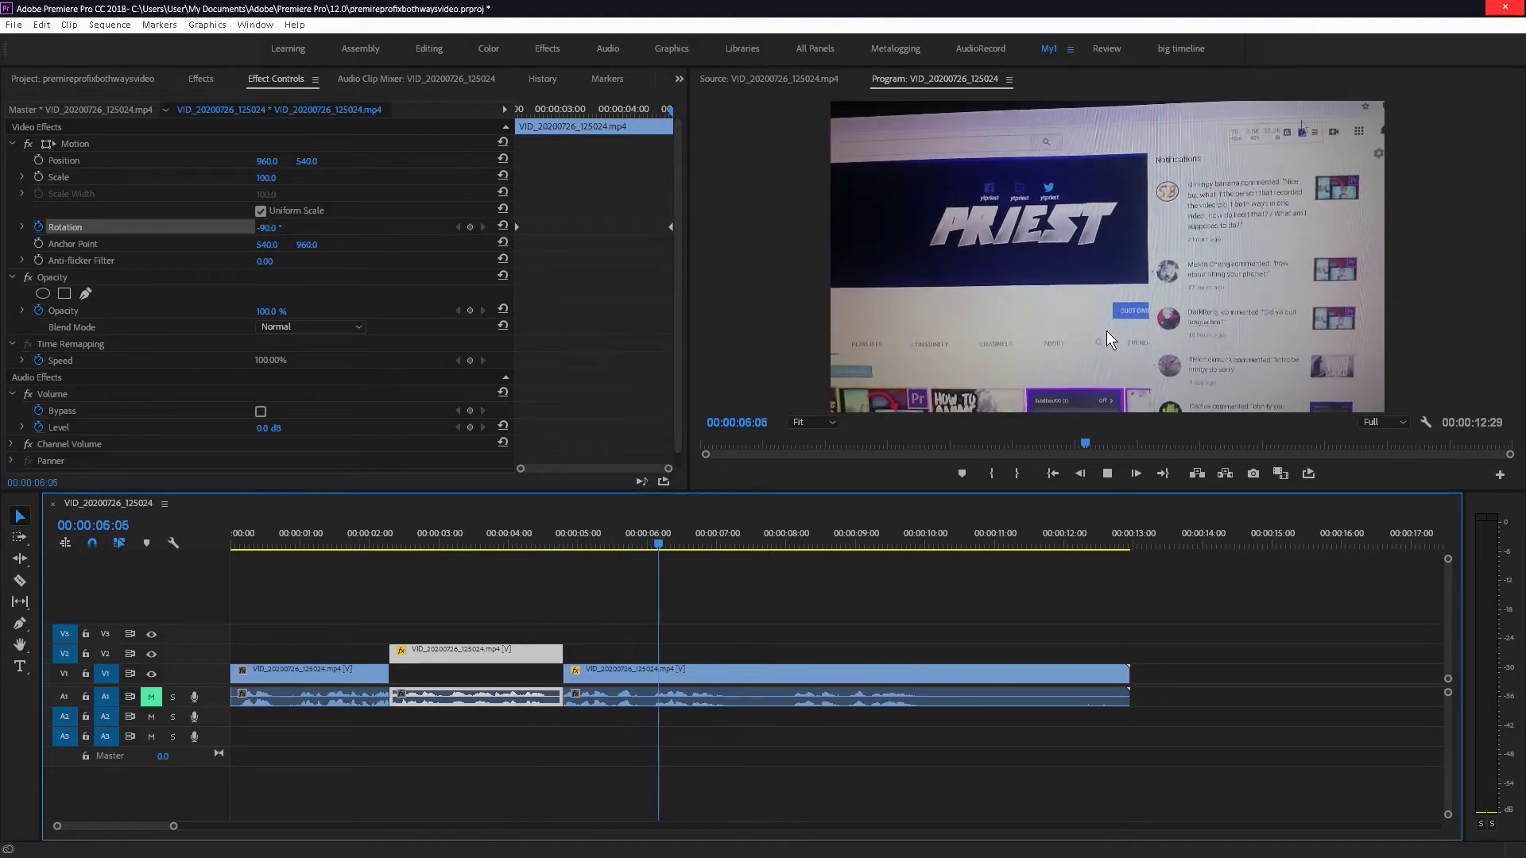
key(space)
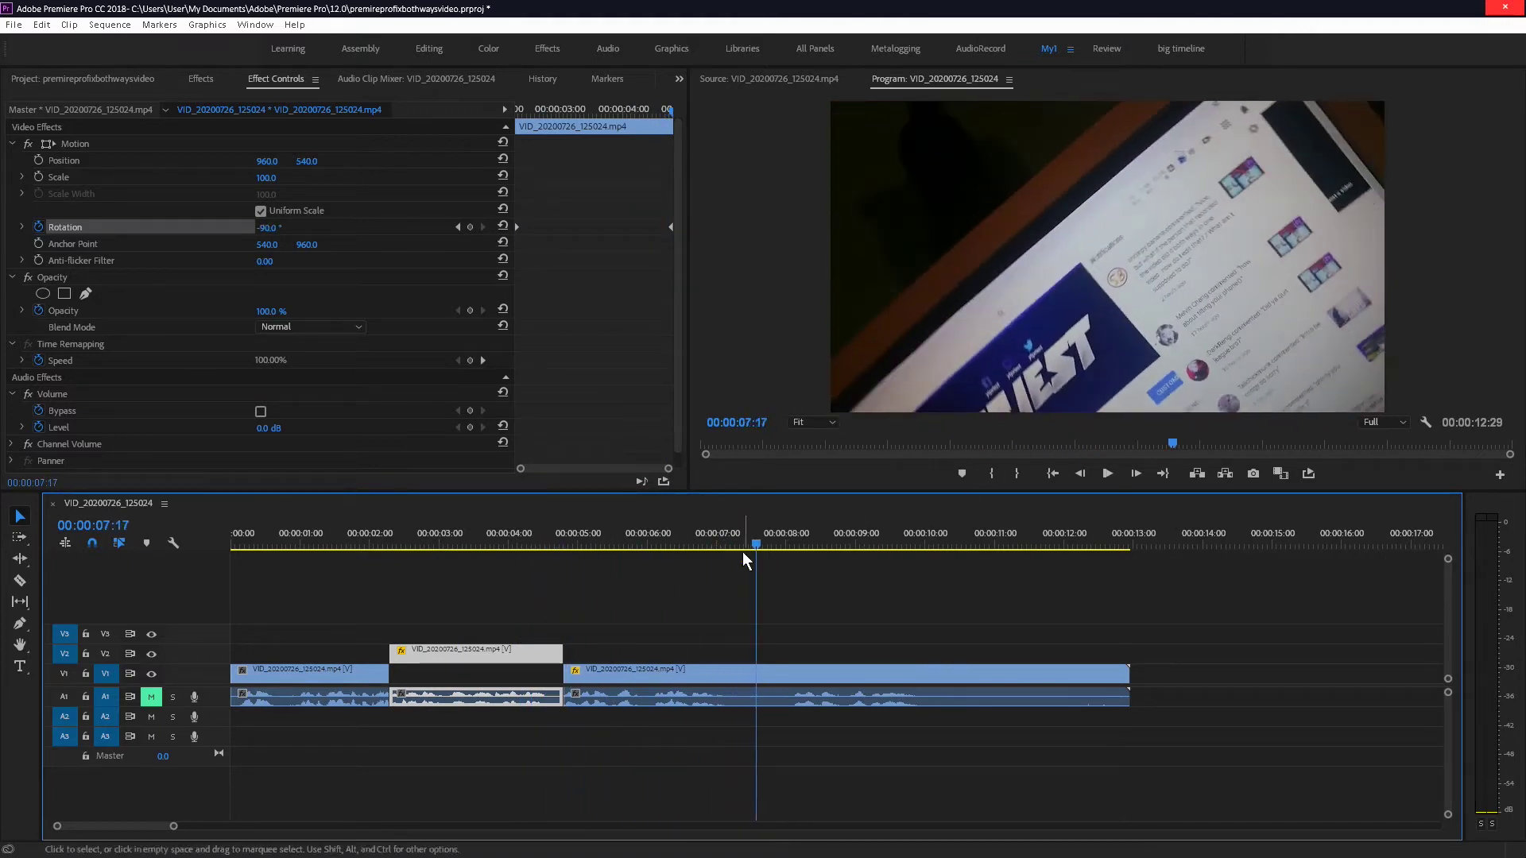
drag(747, 543, 714, 554)
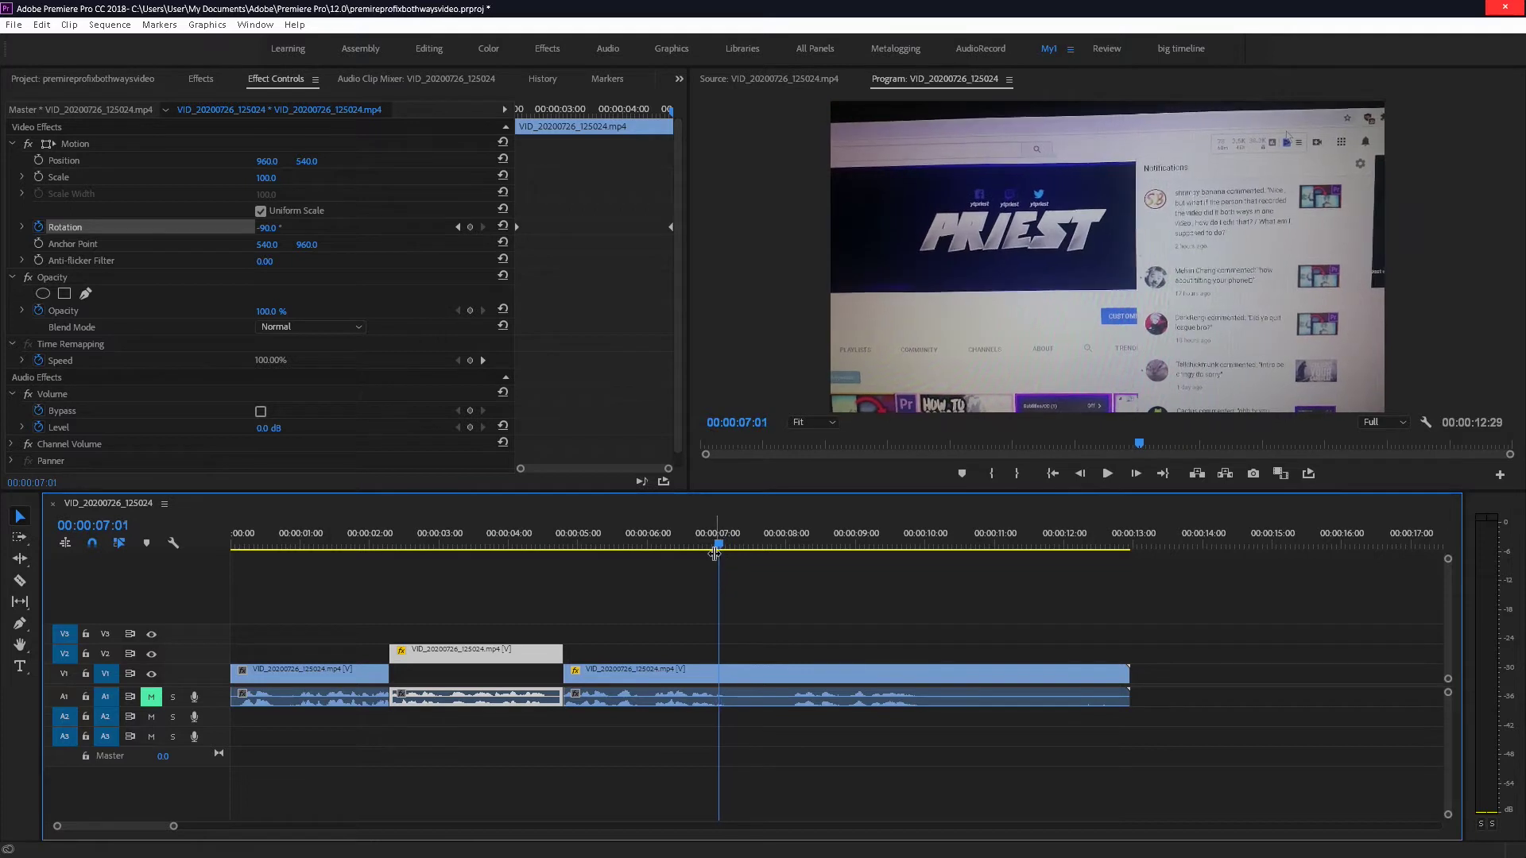
key(Right)
key(Right)
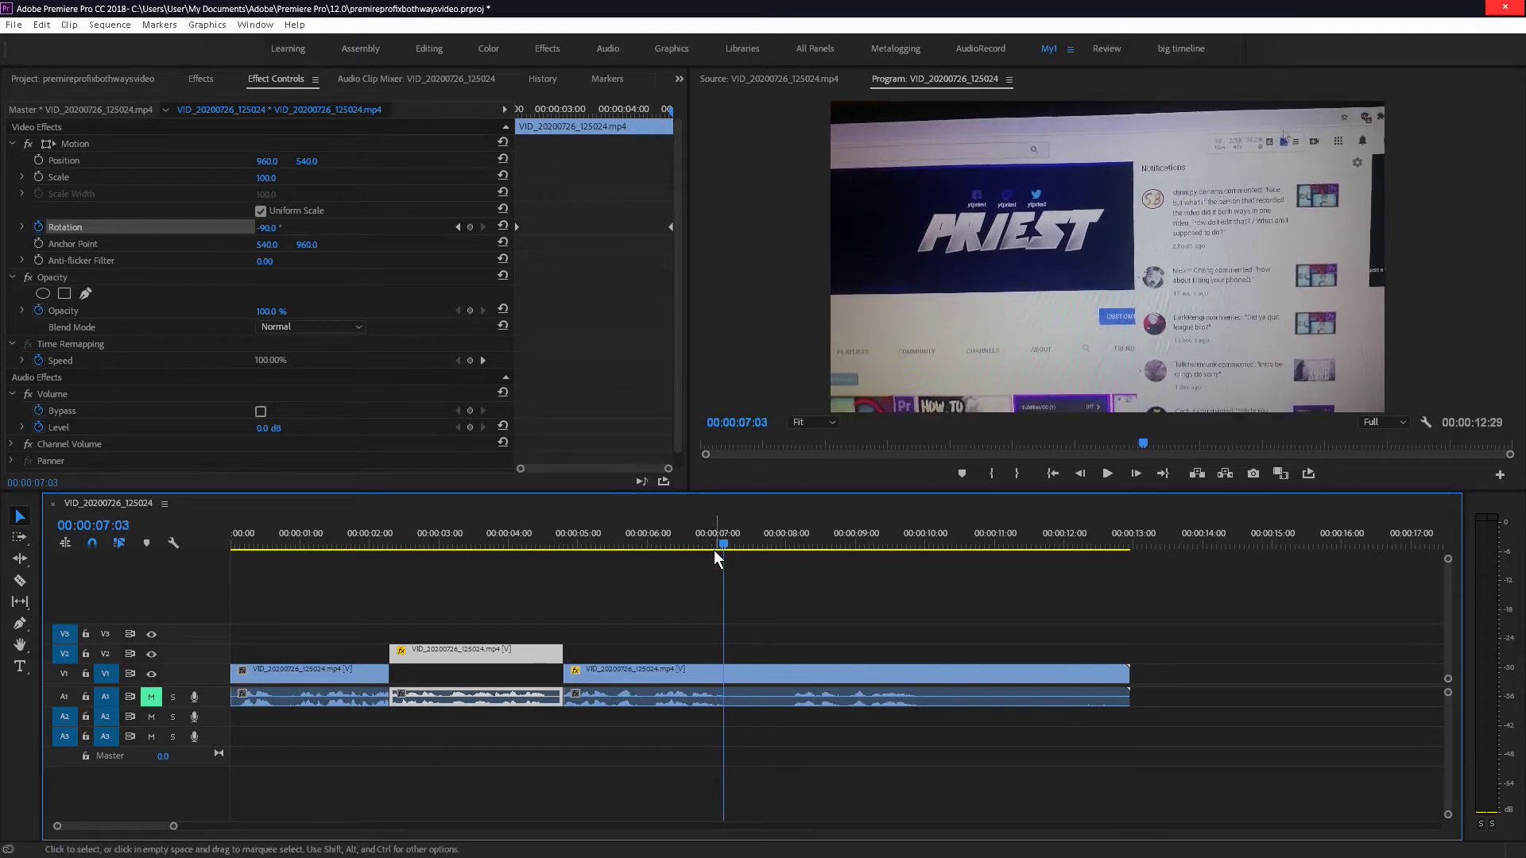
key(c)
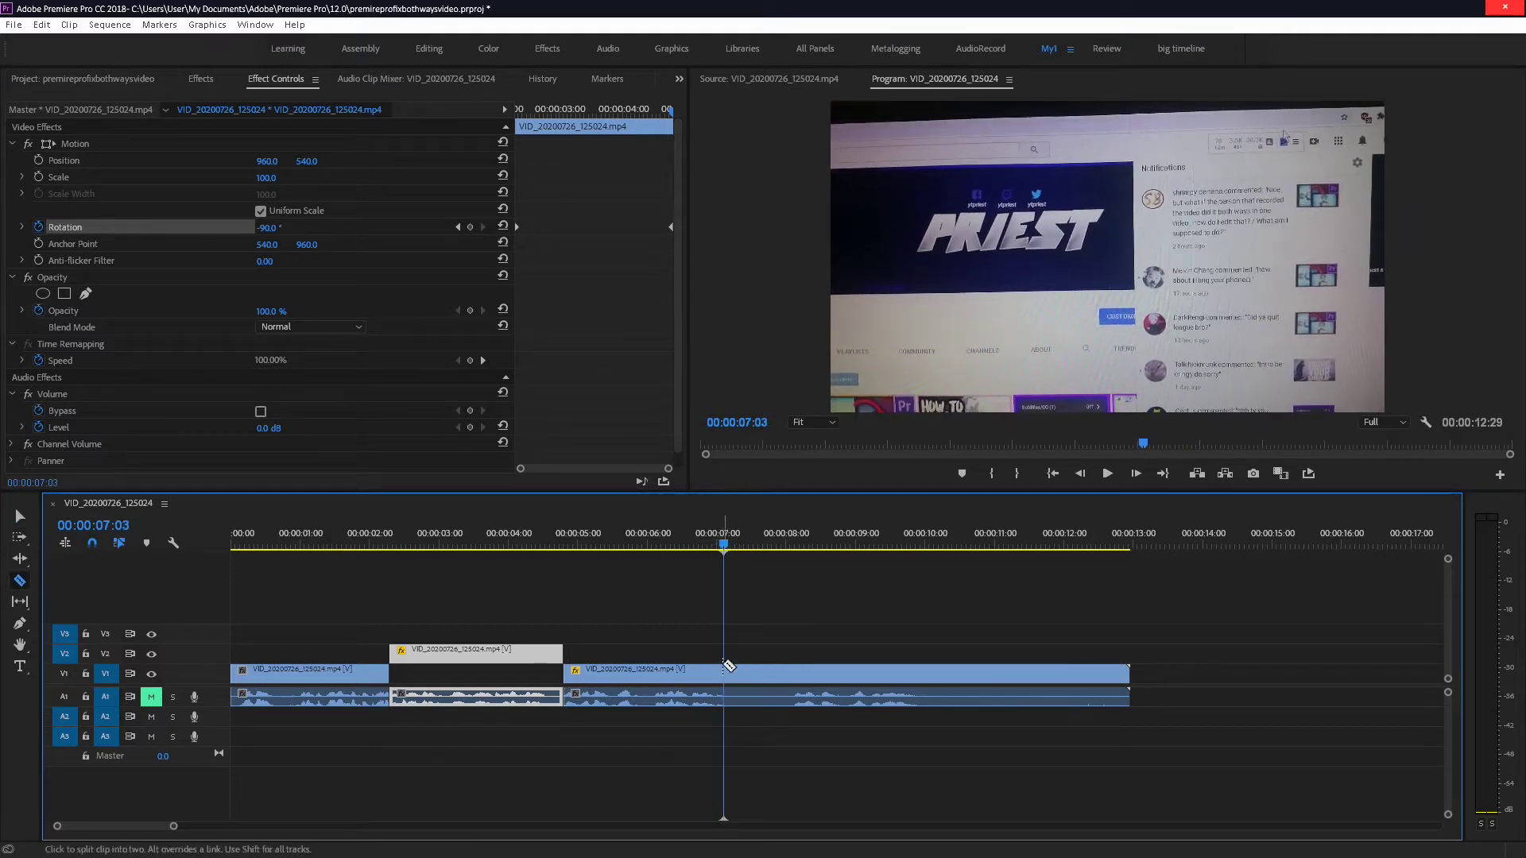
click(724, 669)
key(v)
Split the V1 clip at 00:00:08:04, 00:00:09:04 and 00:00:10:14, then select the cut pieces
drag(727, 544, 870, 547)
key(c)
click(799, 674)
key(v)
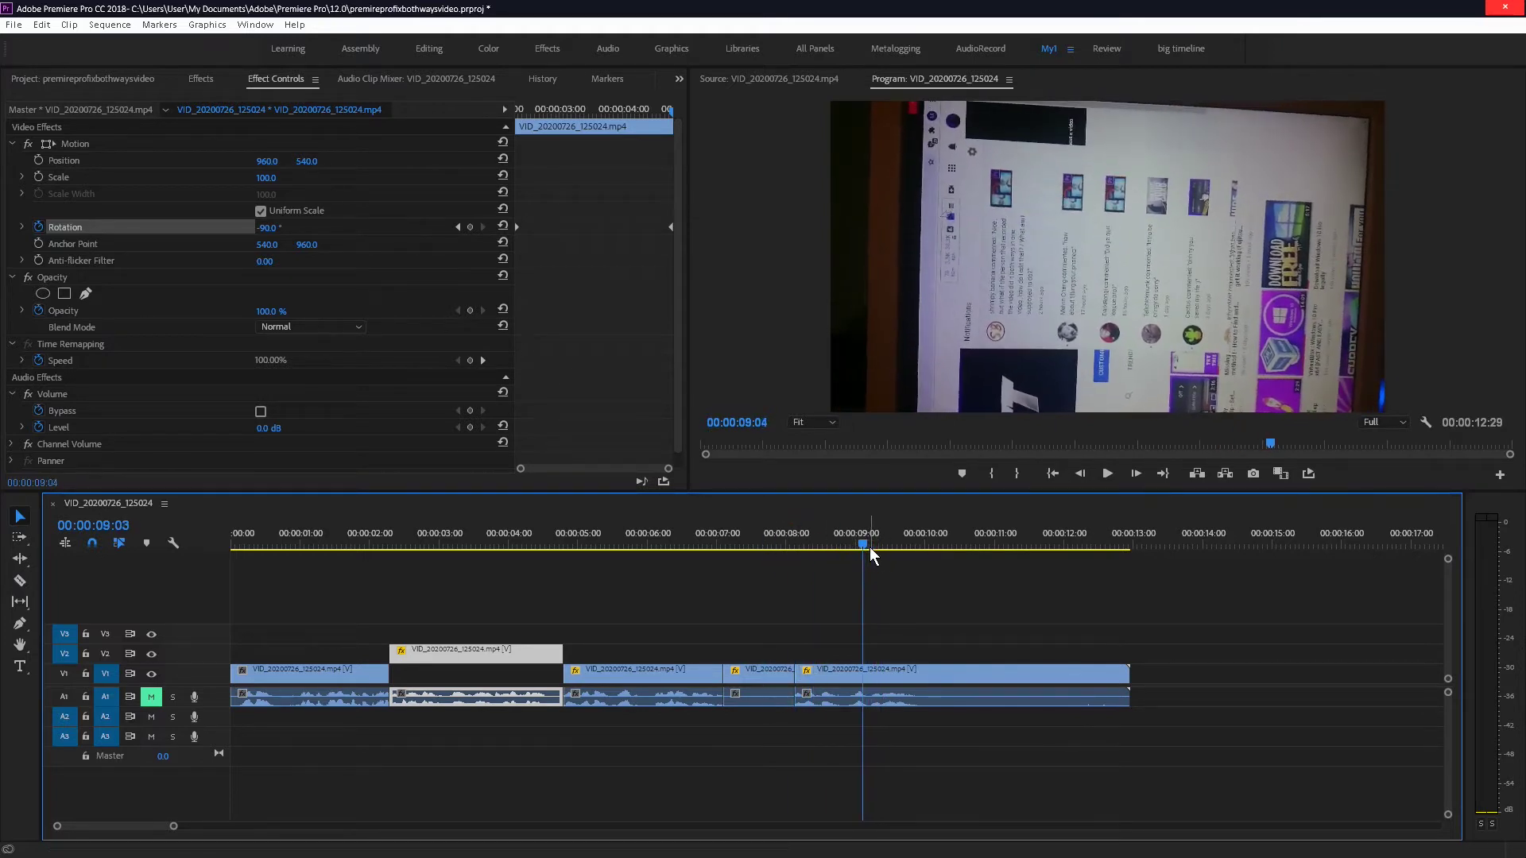
key(c)
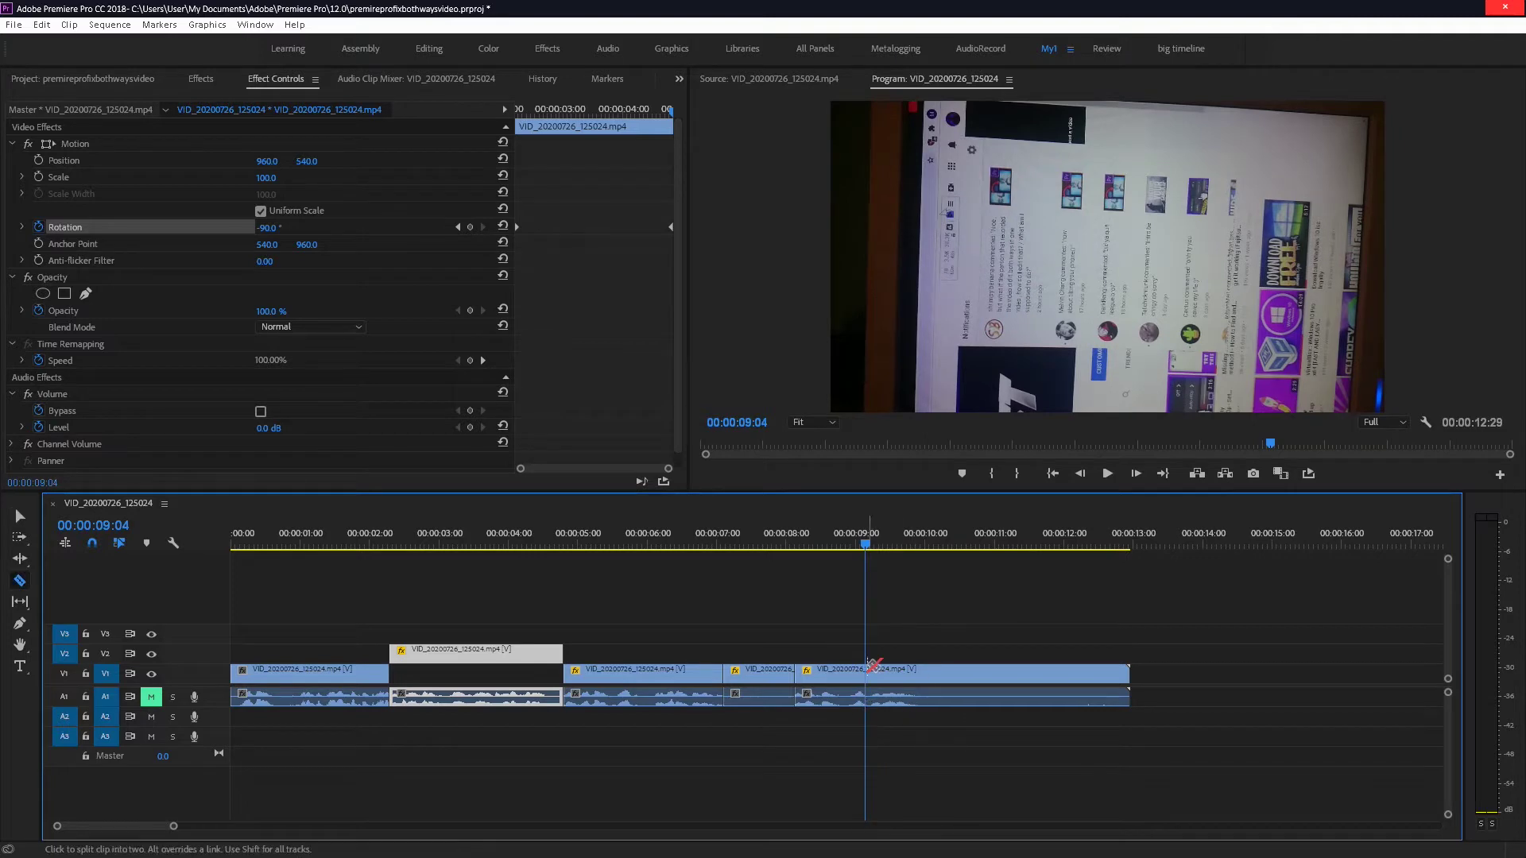
click(872, 667)
key(v)
drag(869, 540, 962, 541)
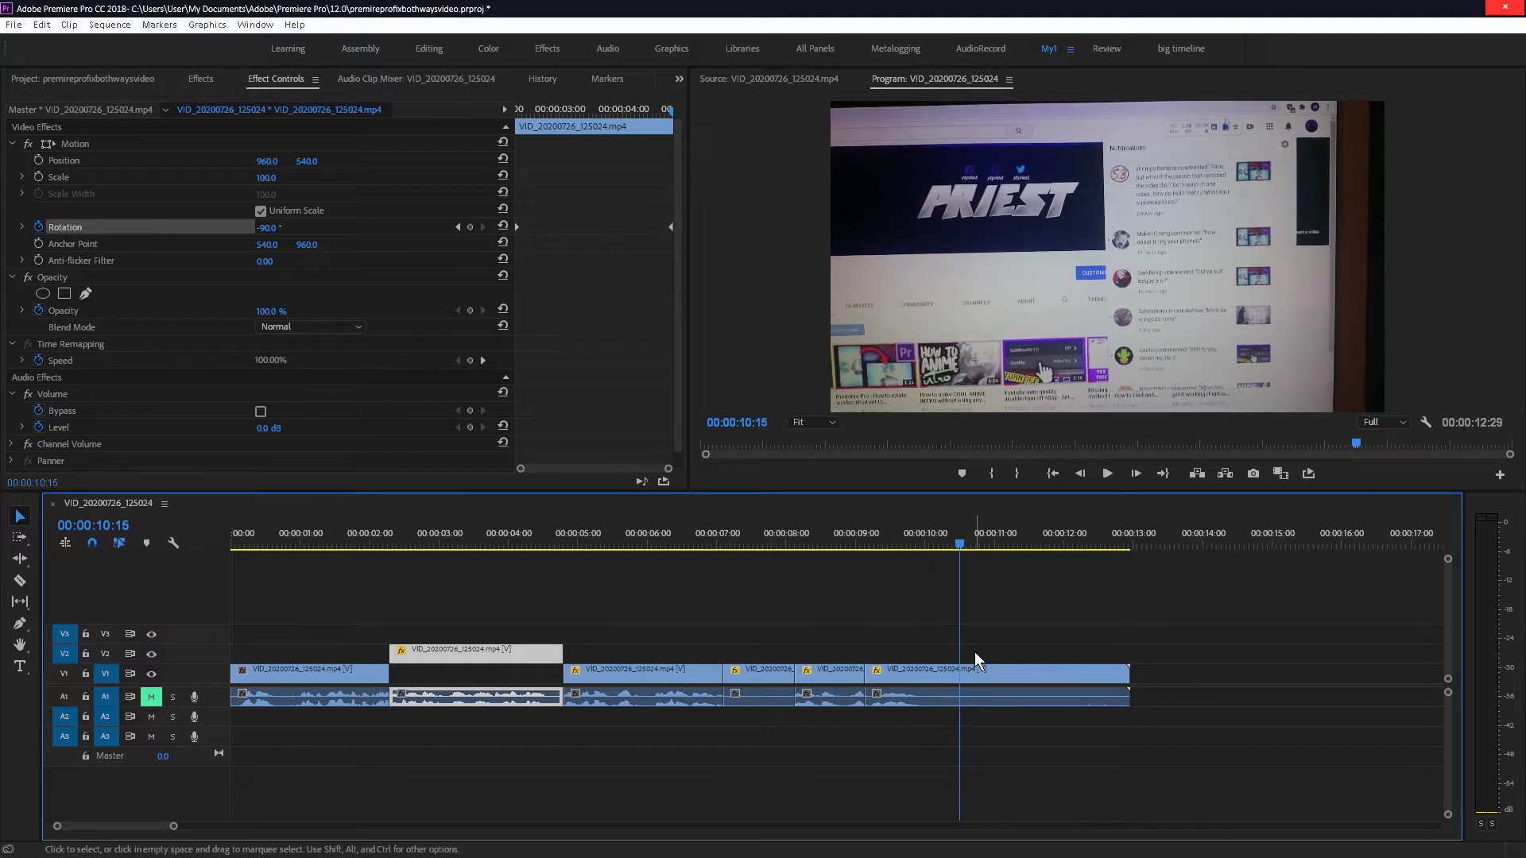
key(c)
click(958, 688)
key(v)
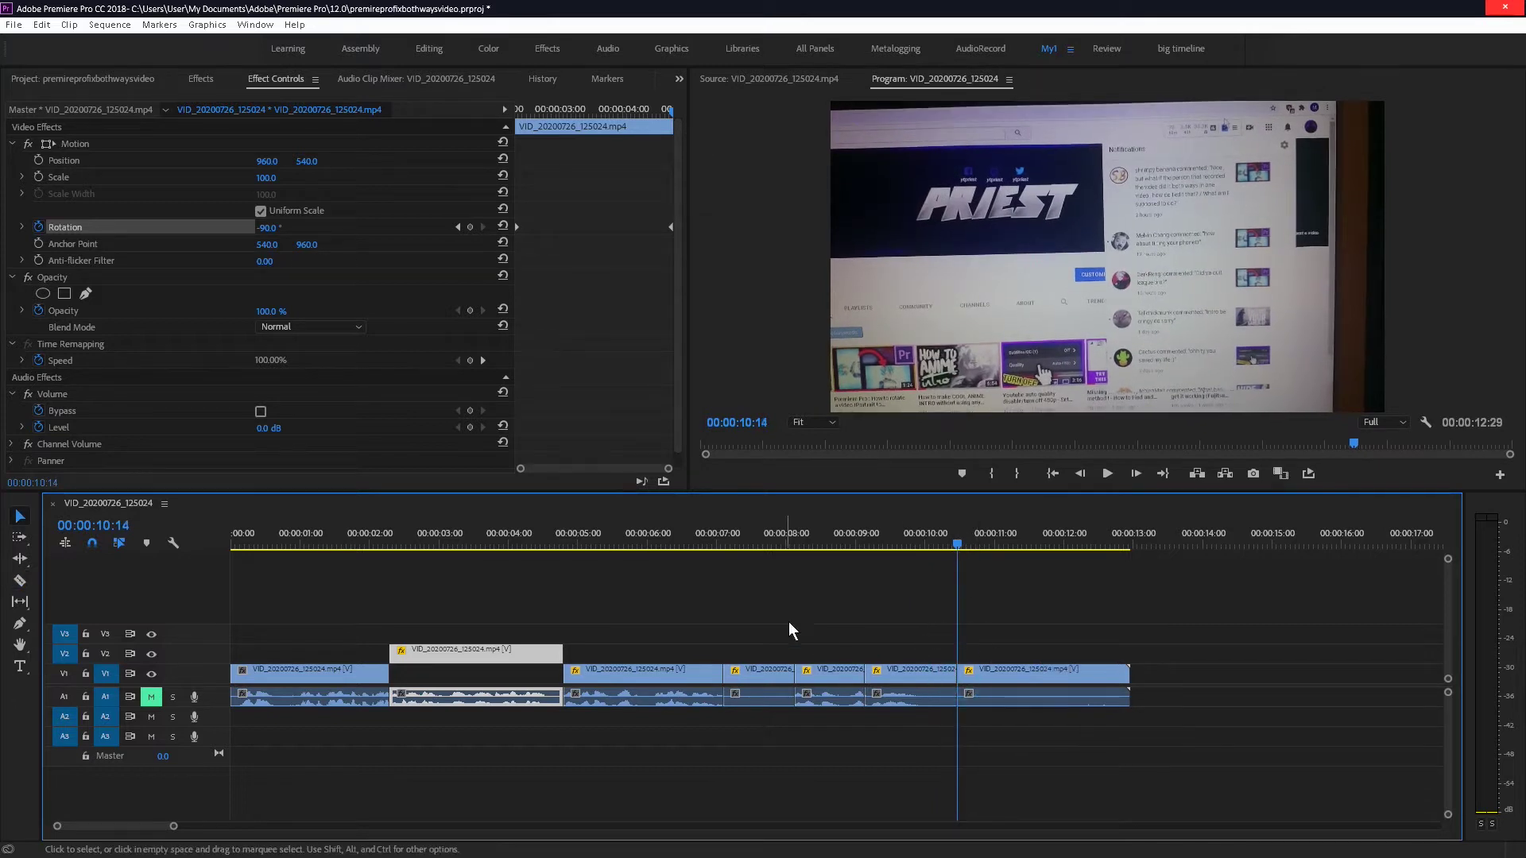
click(756, 542)
Move the 07:03 and 09:04 pieces from V1 up to V2, deselect, and scrub to 07:03
drag(755, 671, 911, 658)
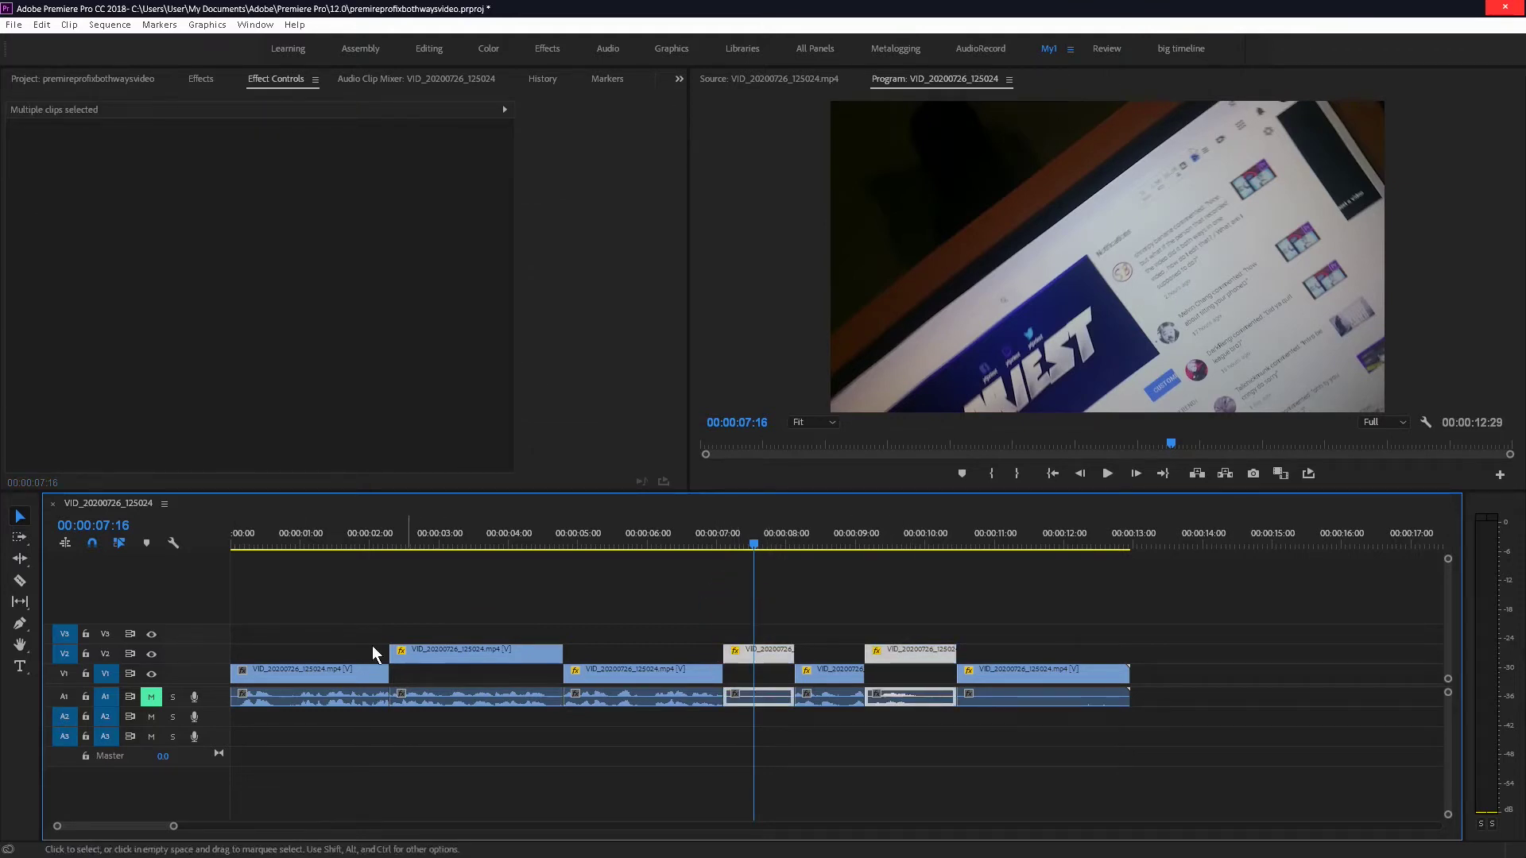
drag(345, 618, 844, 648)
click(736, 573)
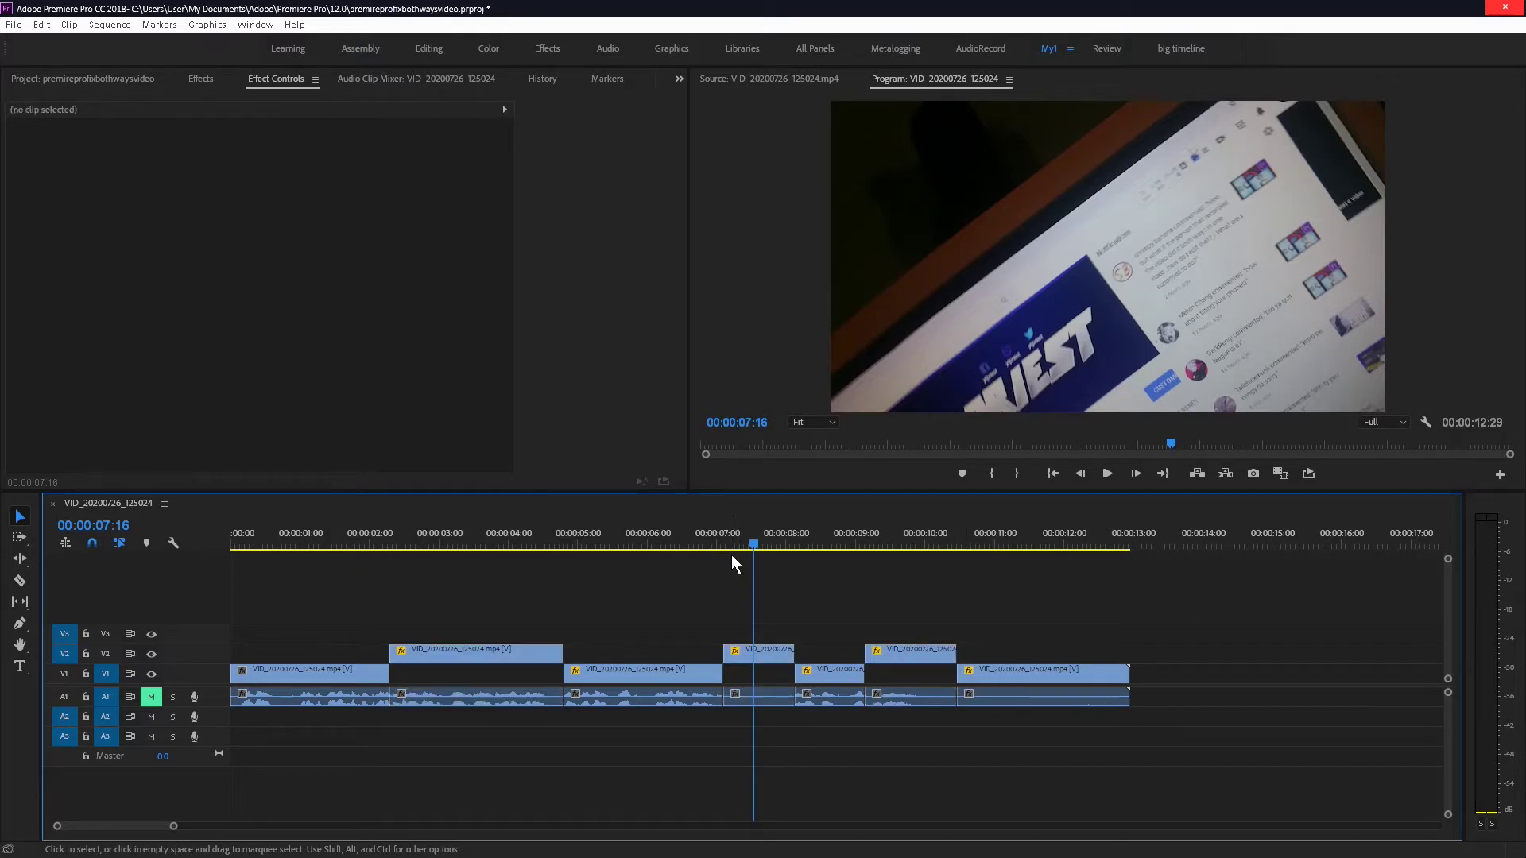
click(703, 536)
drag(710, 545, 752, 550)
Keyframe the V2 piece's Rotation from its 07:03 start to 0° at 07:22
click(747, 653)
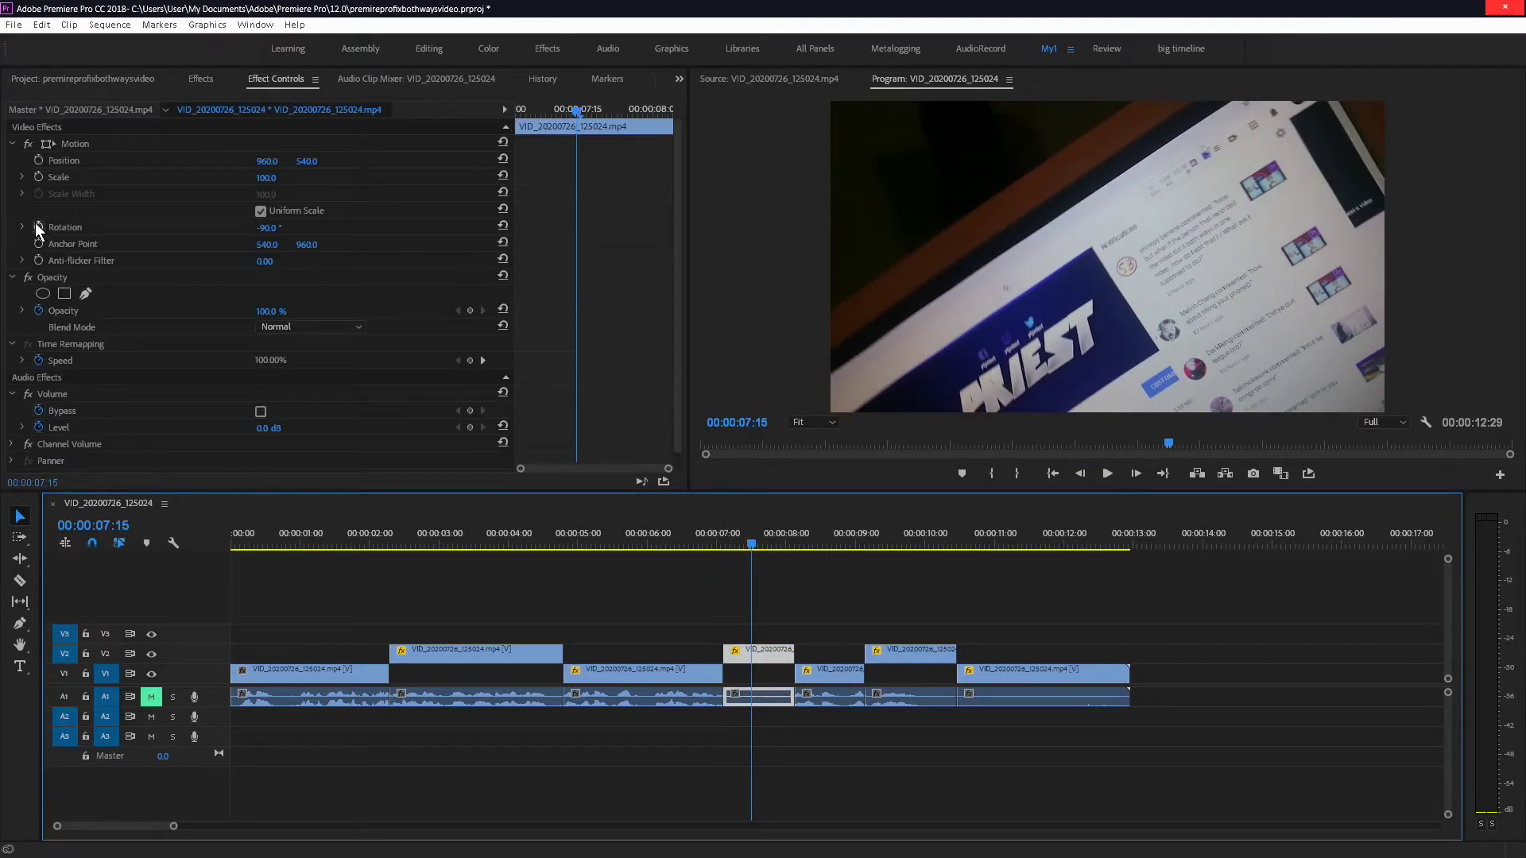
click(519, 107)
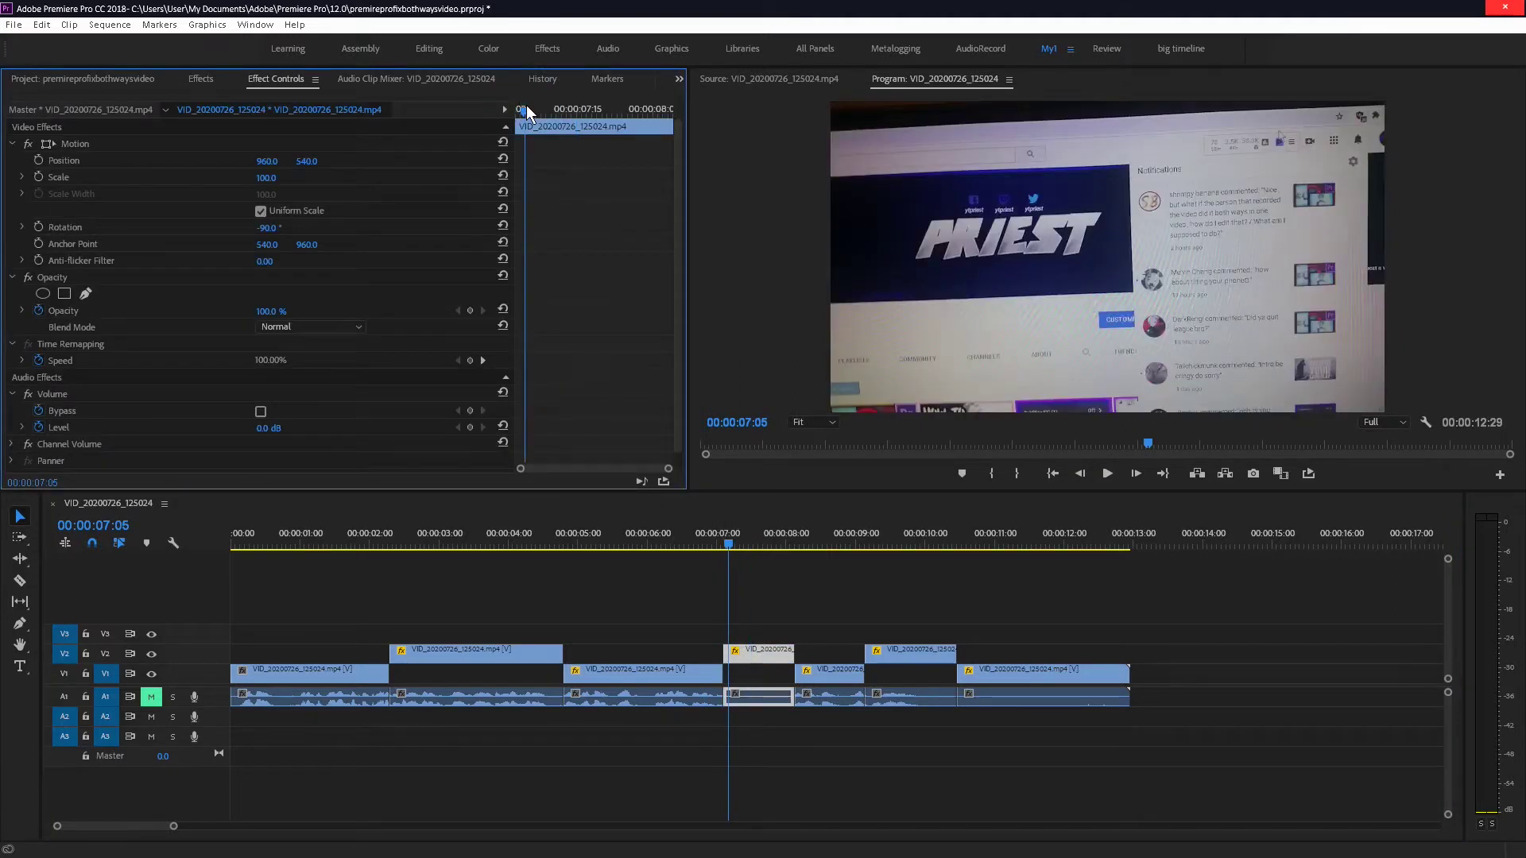
click(37, 225)
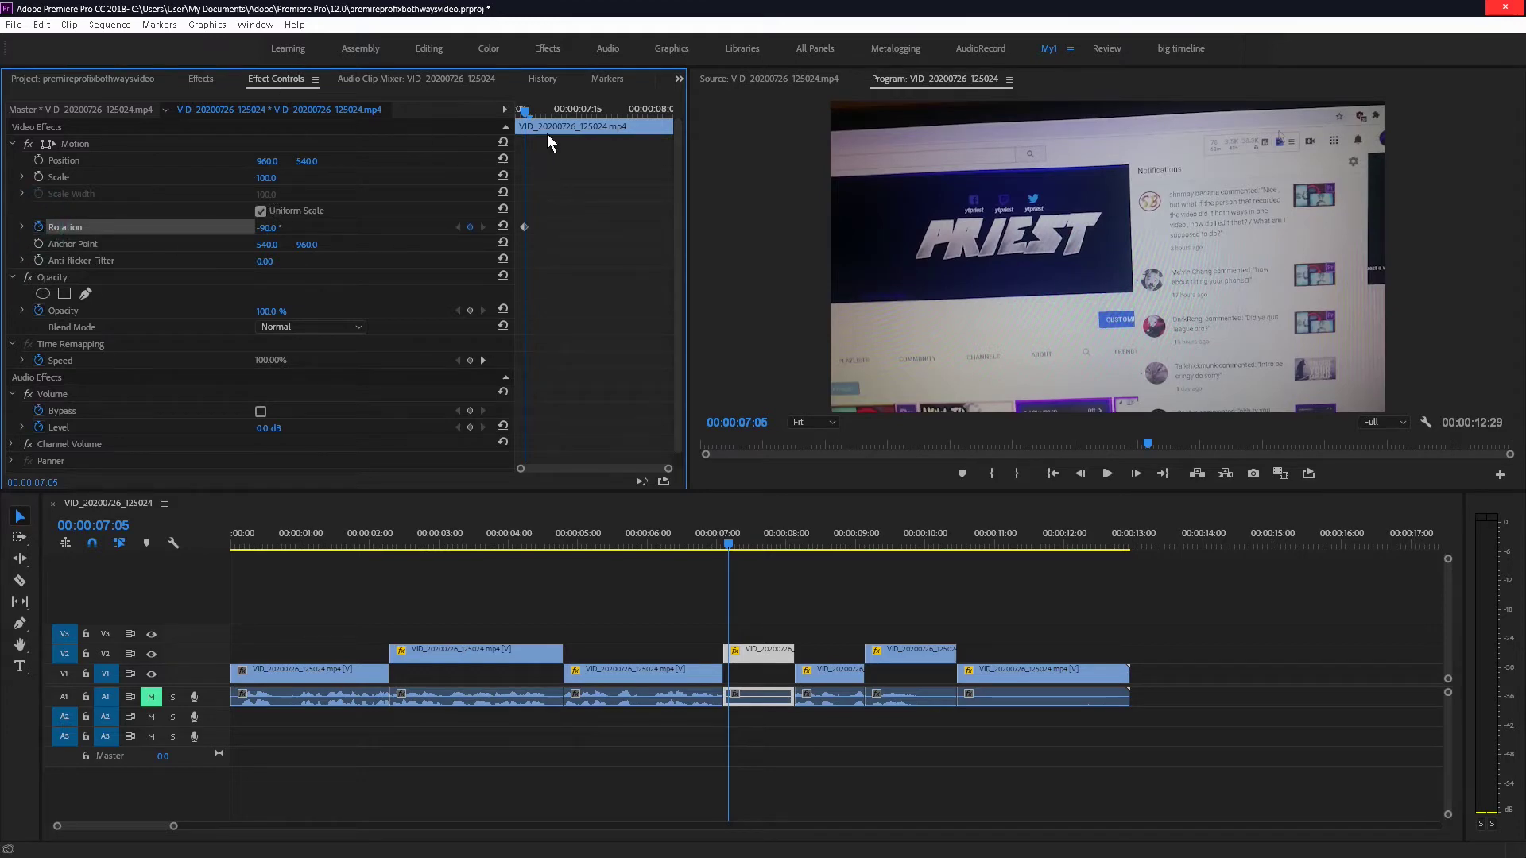
drag(524, 109, 617, 119)
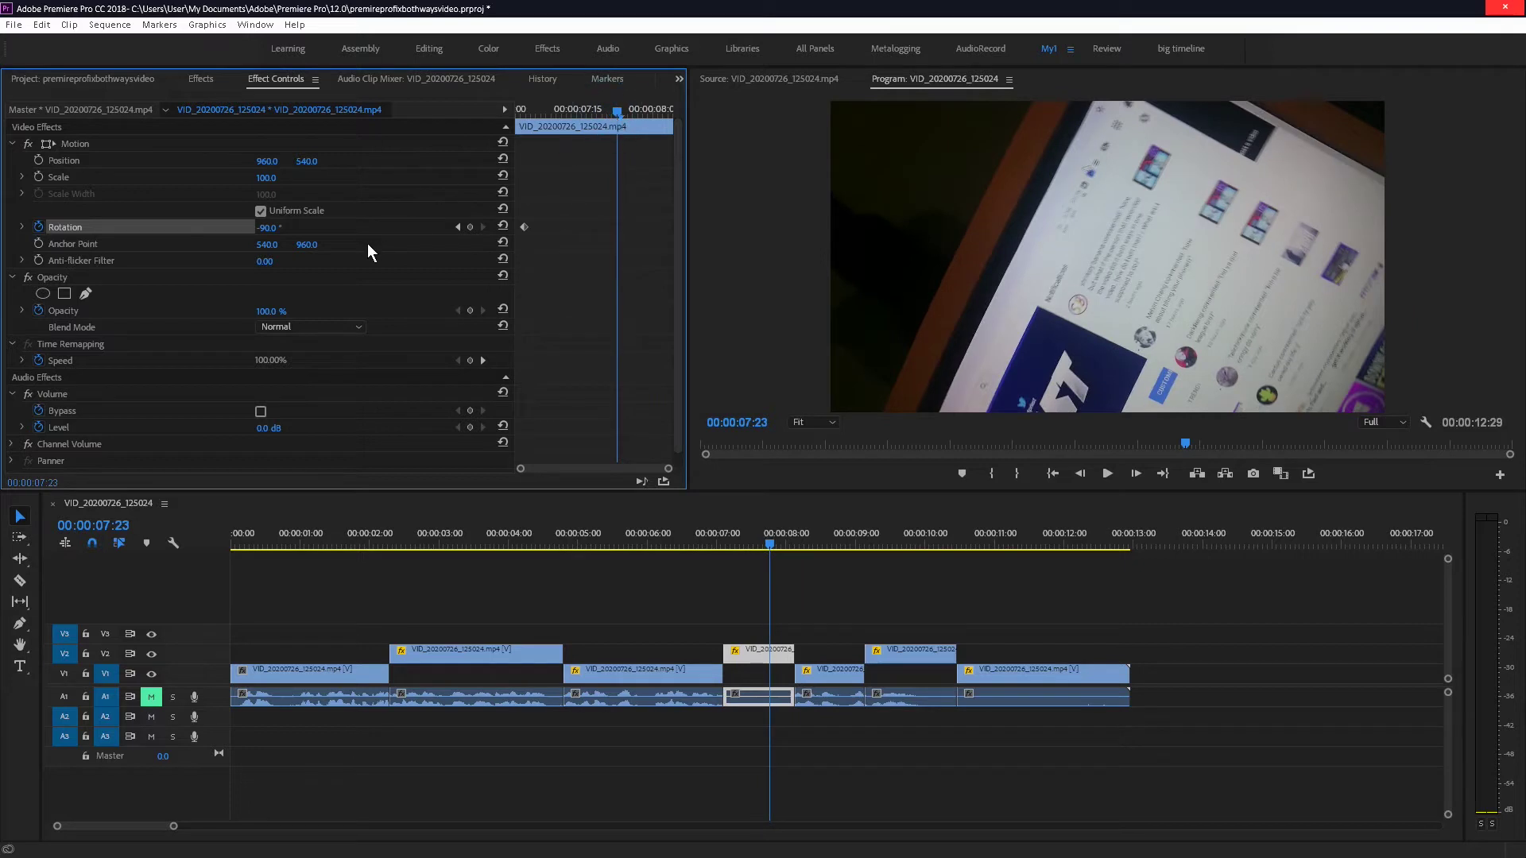
click(262, 227)
text(0)
key(Return)
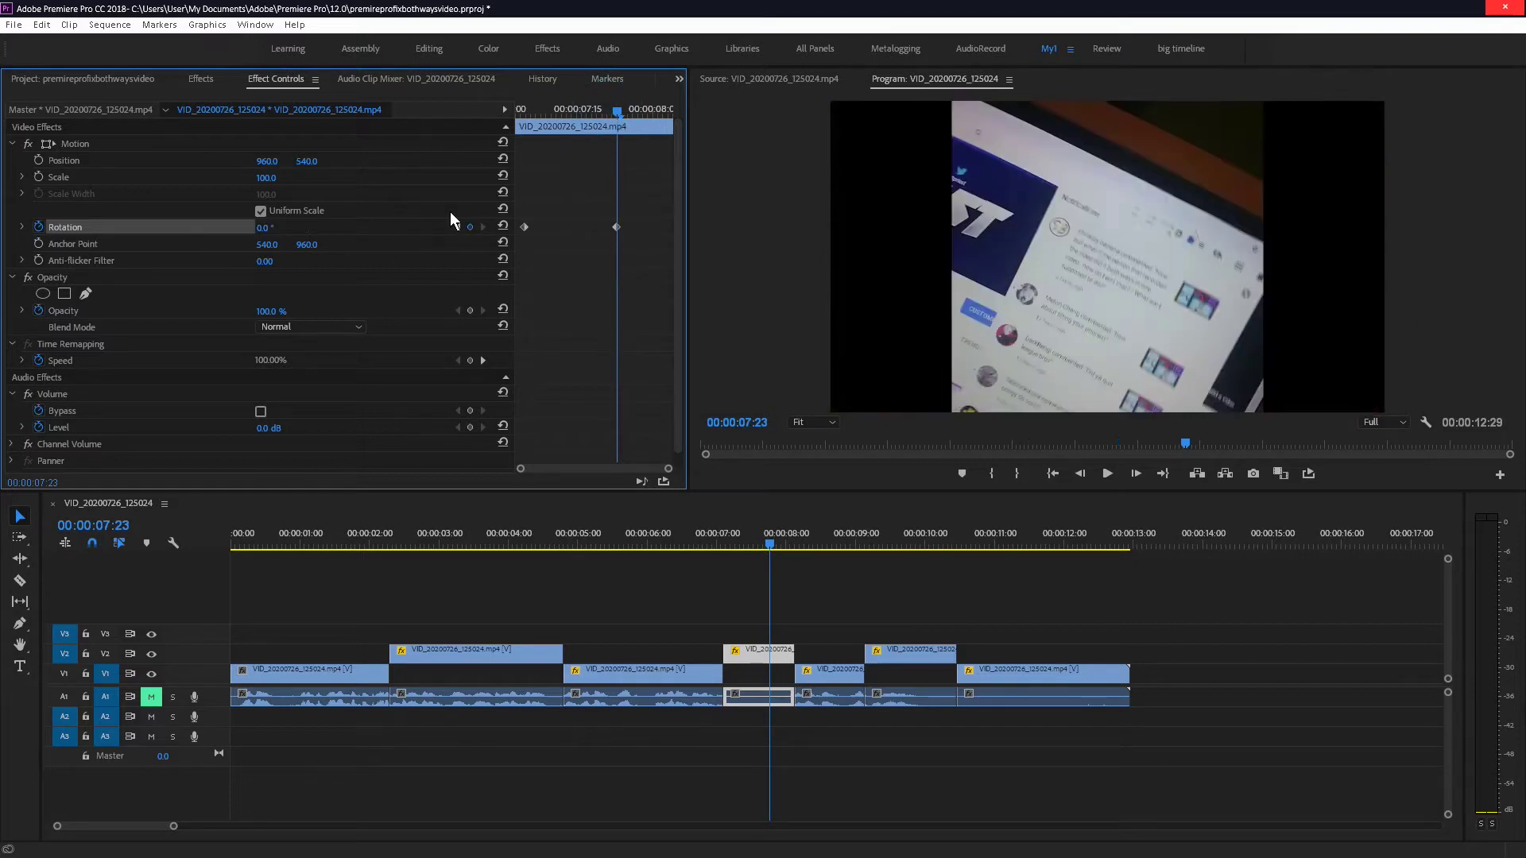
drag(266, 228, 259, 227)
click(266, 227)
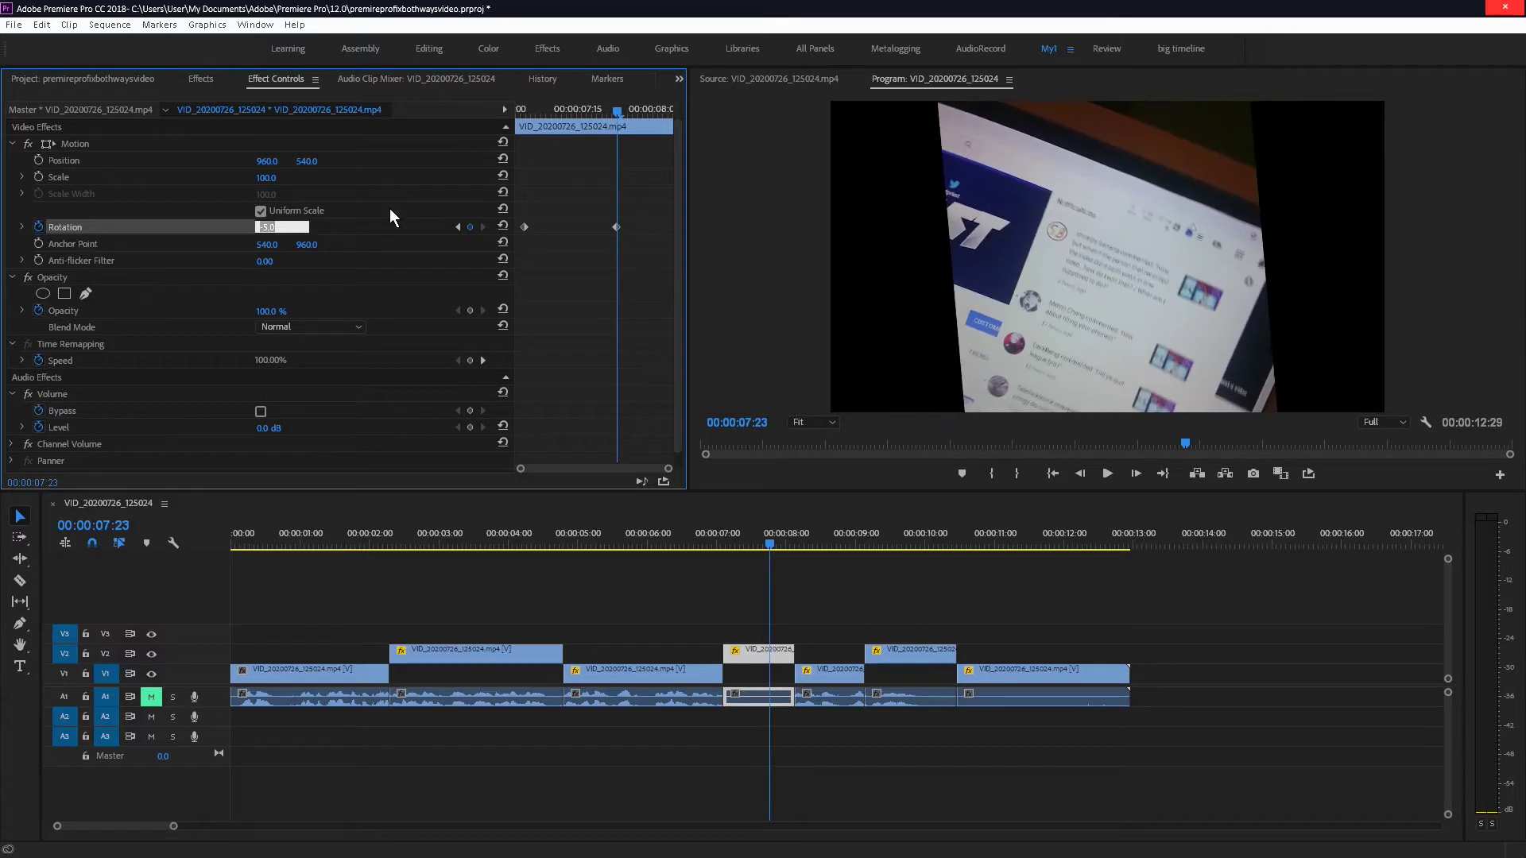
text(0)
key(Return)
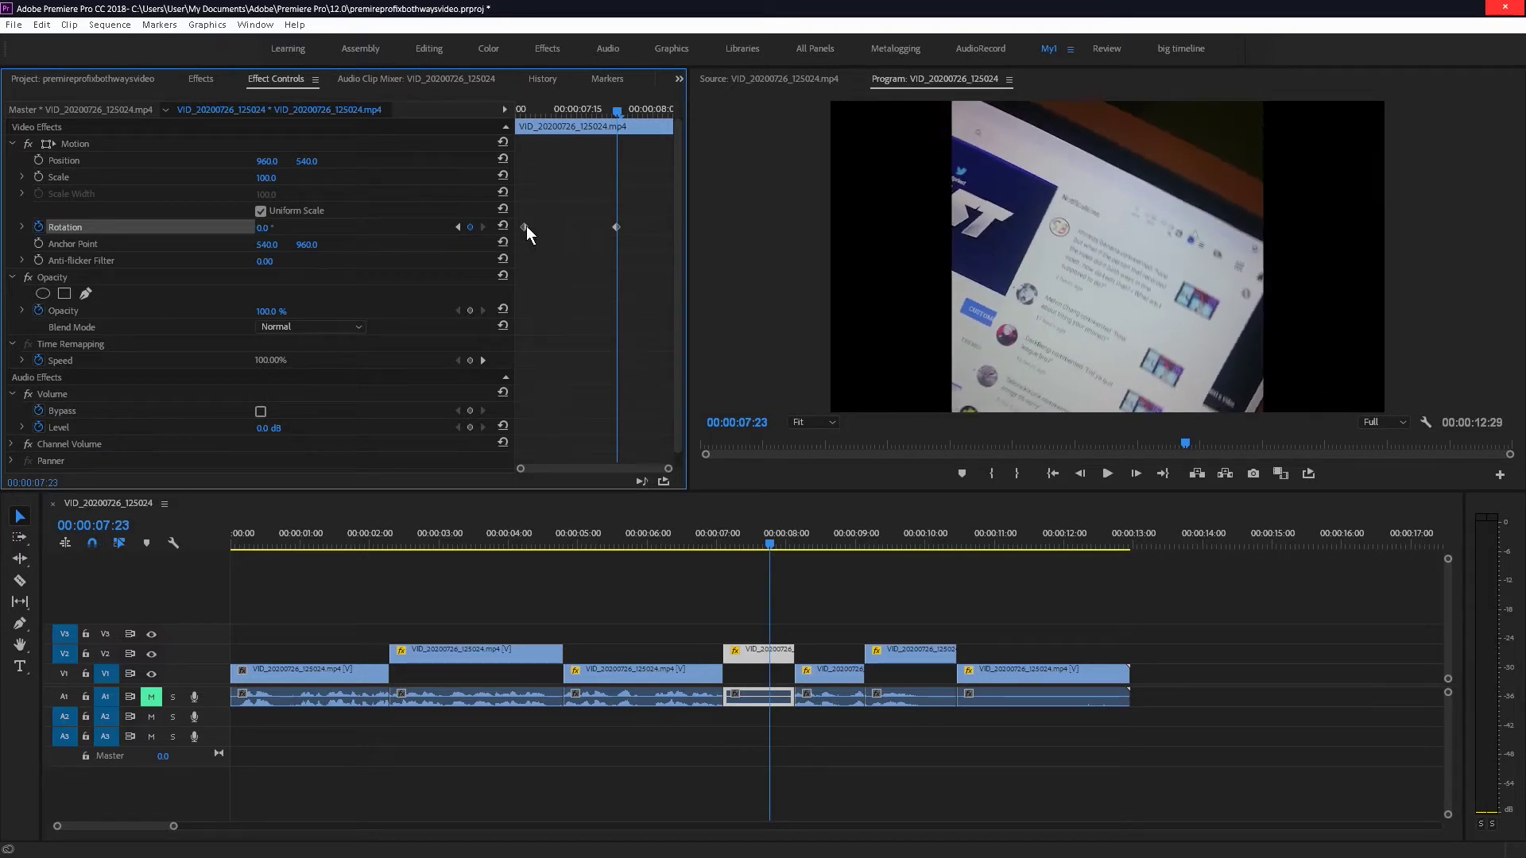
Return to the 07:03 rotation keyframe and select the V1 clip starting near 08:11
drag(525, 226, 506, 229)
click(619, 229)
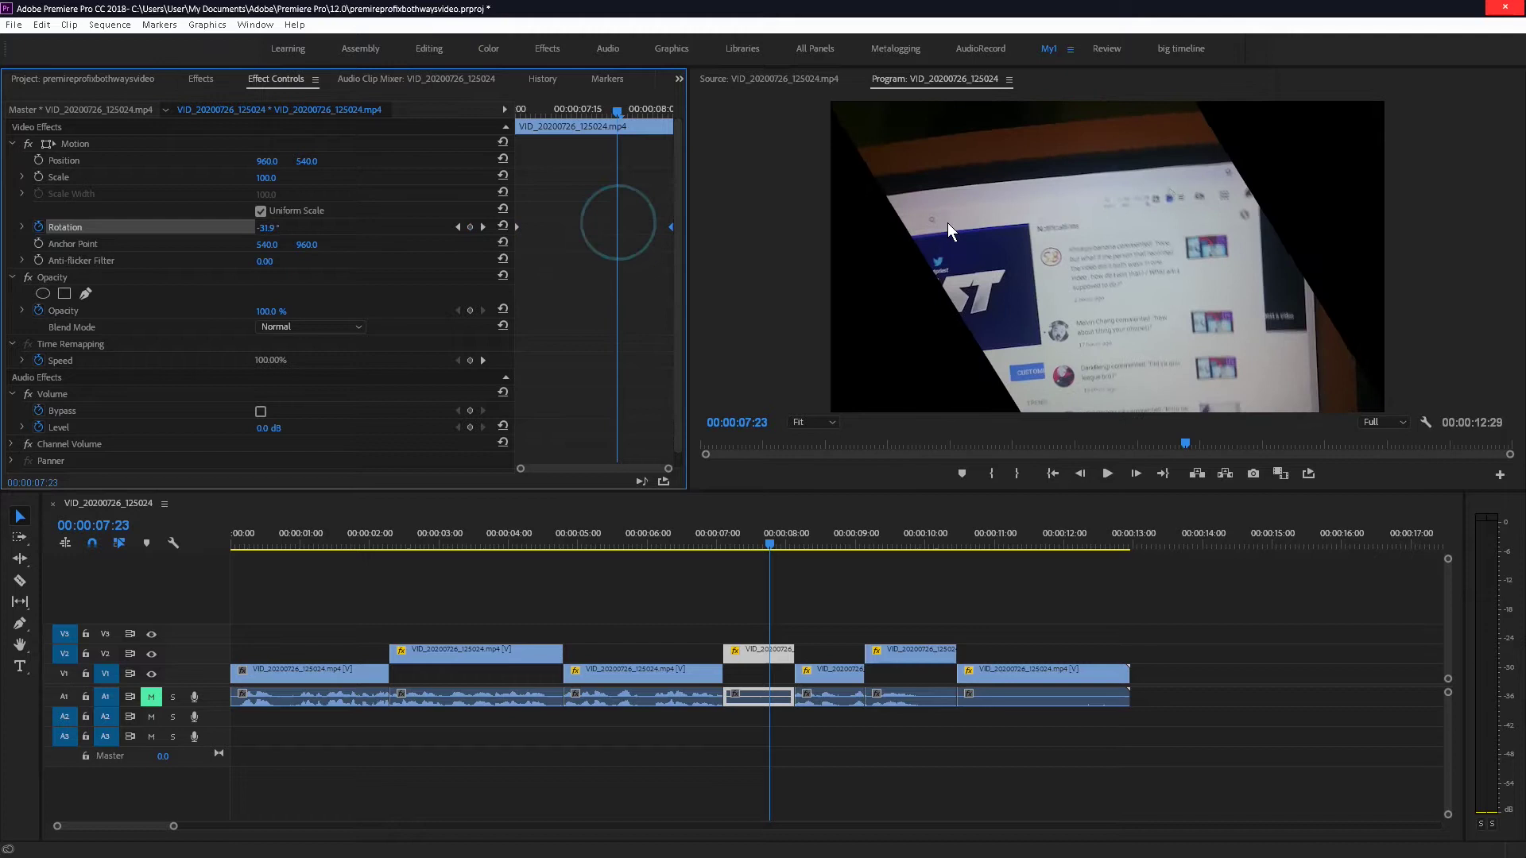
click(723, 543)
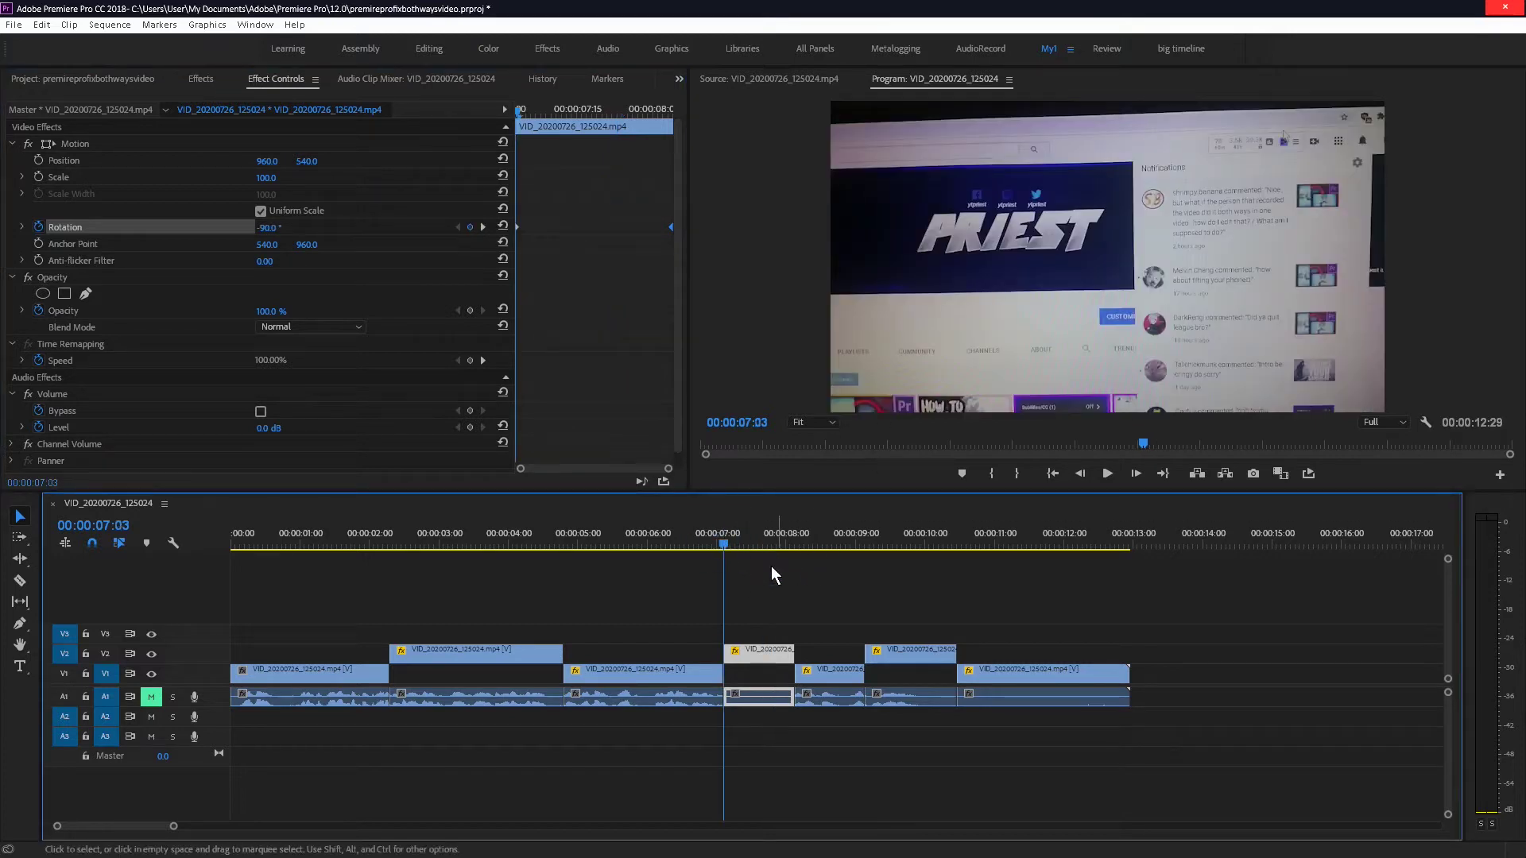
click(812, 535)
click(819, 672)
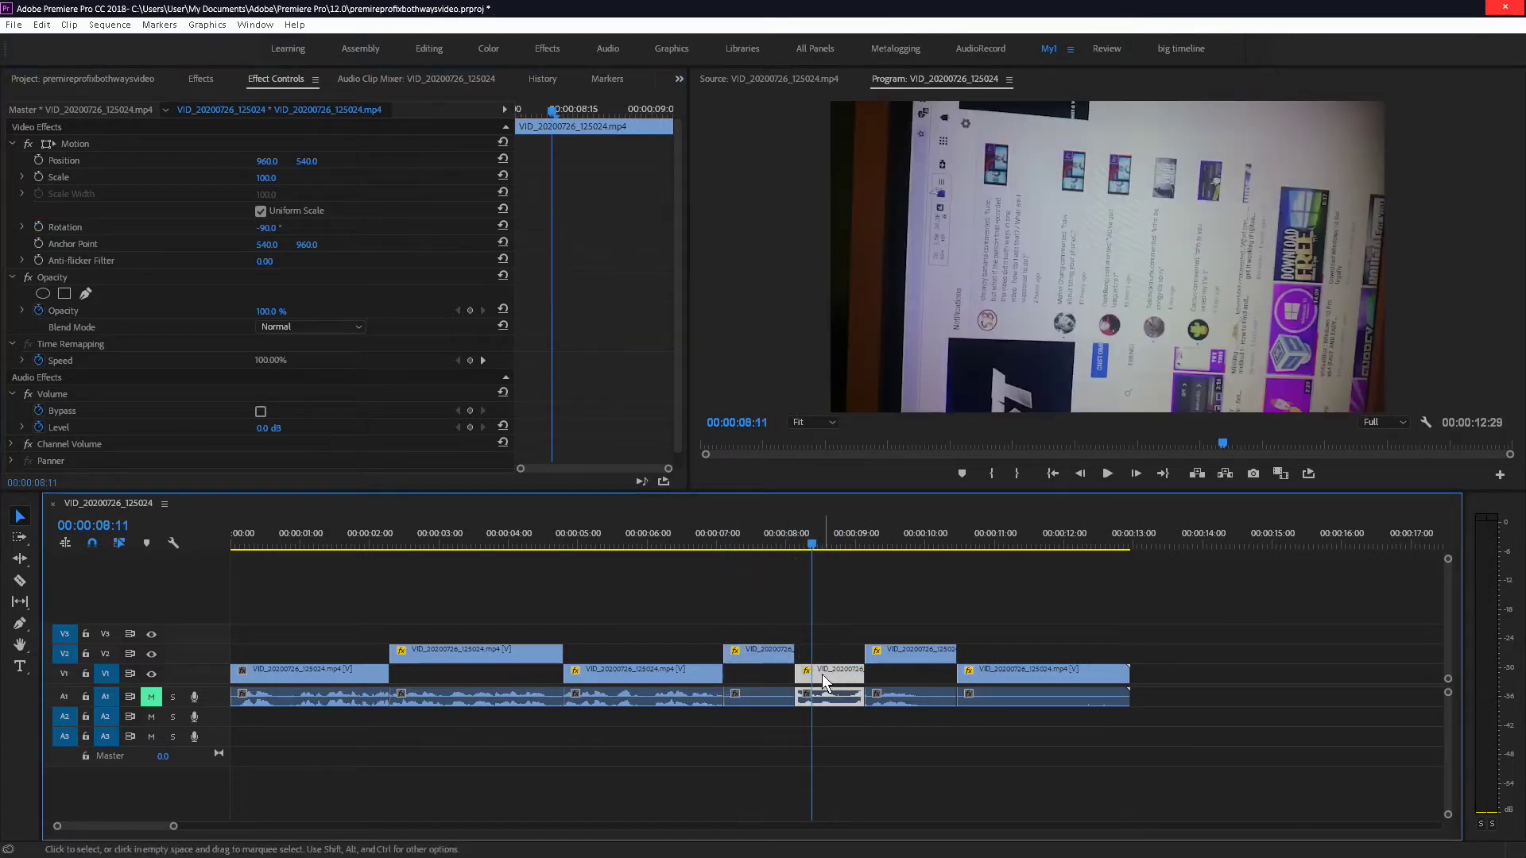
Straighten the V1 clip near 08:11 to 0° Rotation
click(268, 228)
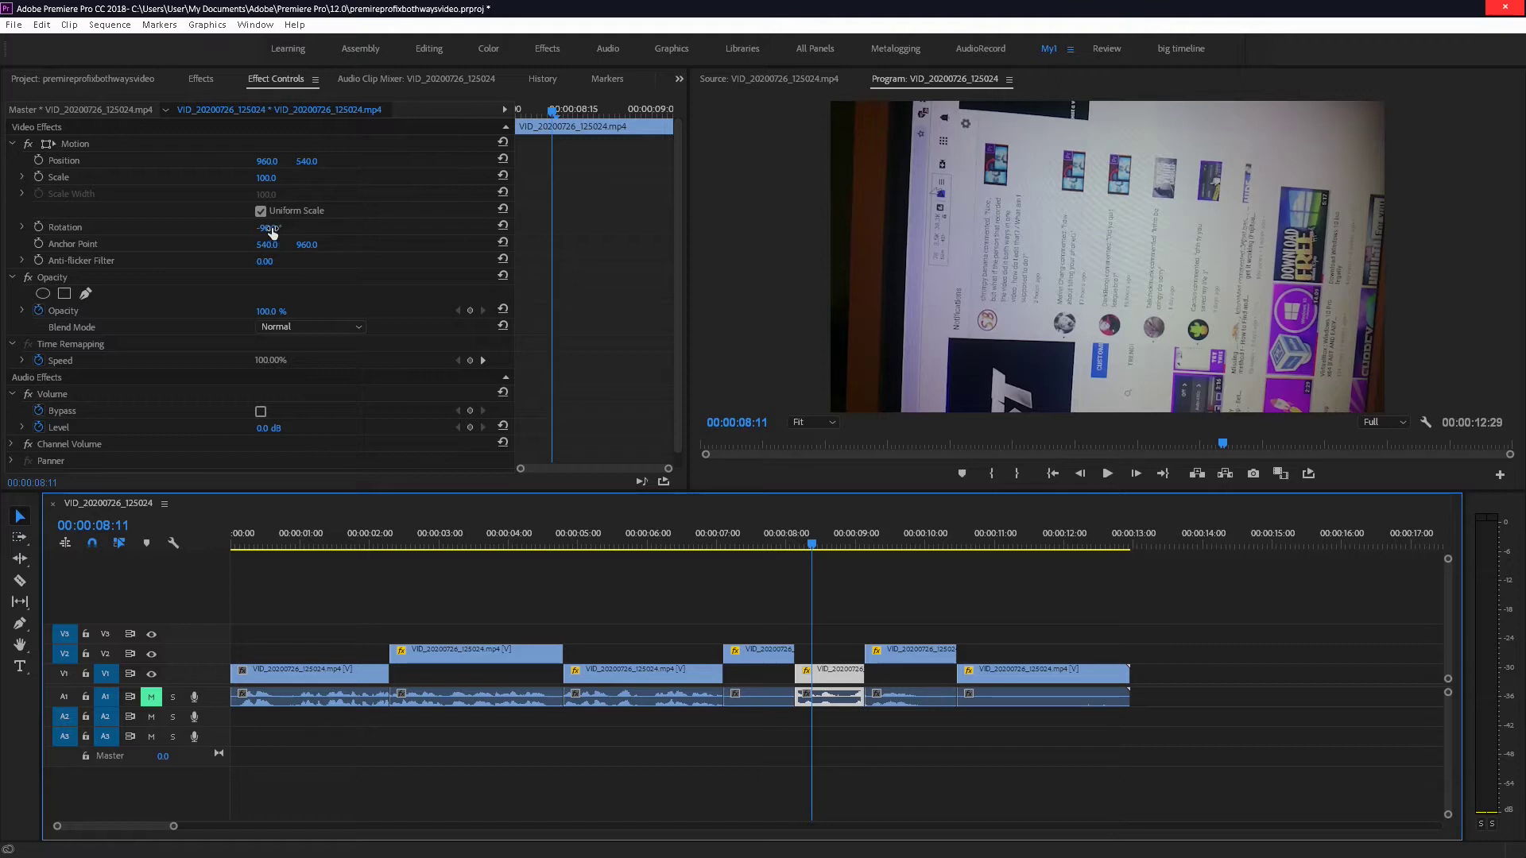
text(-28)
key(Return)
drag(266, 229, 291, 228)
click(839, 541)
On the V2 clip at 09:04, enable Rotation keyframing with a 0° keyframe
drag(841, 541, 863, 539)
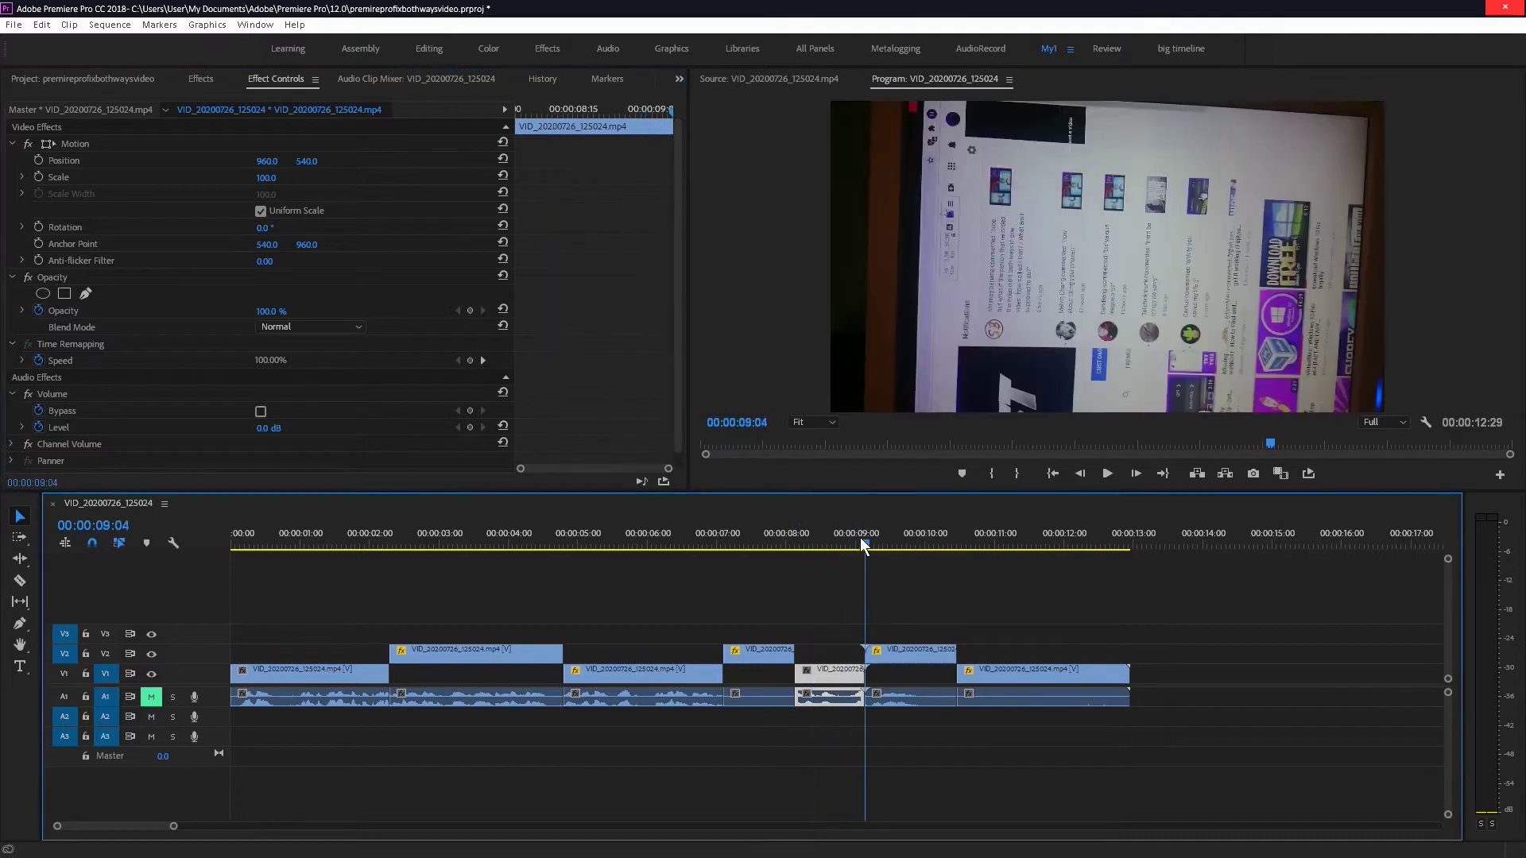
click(883, 652)
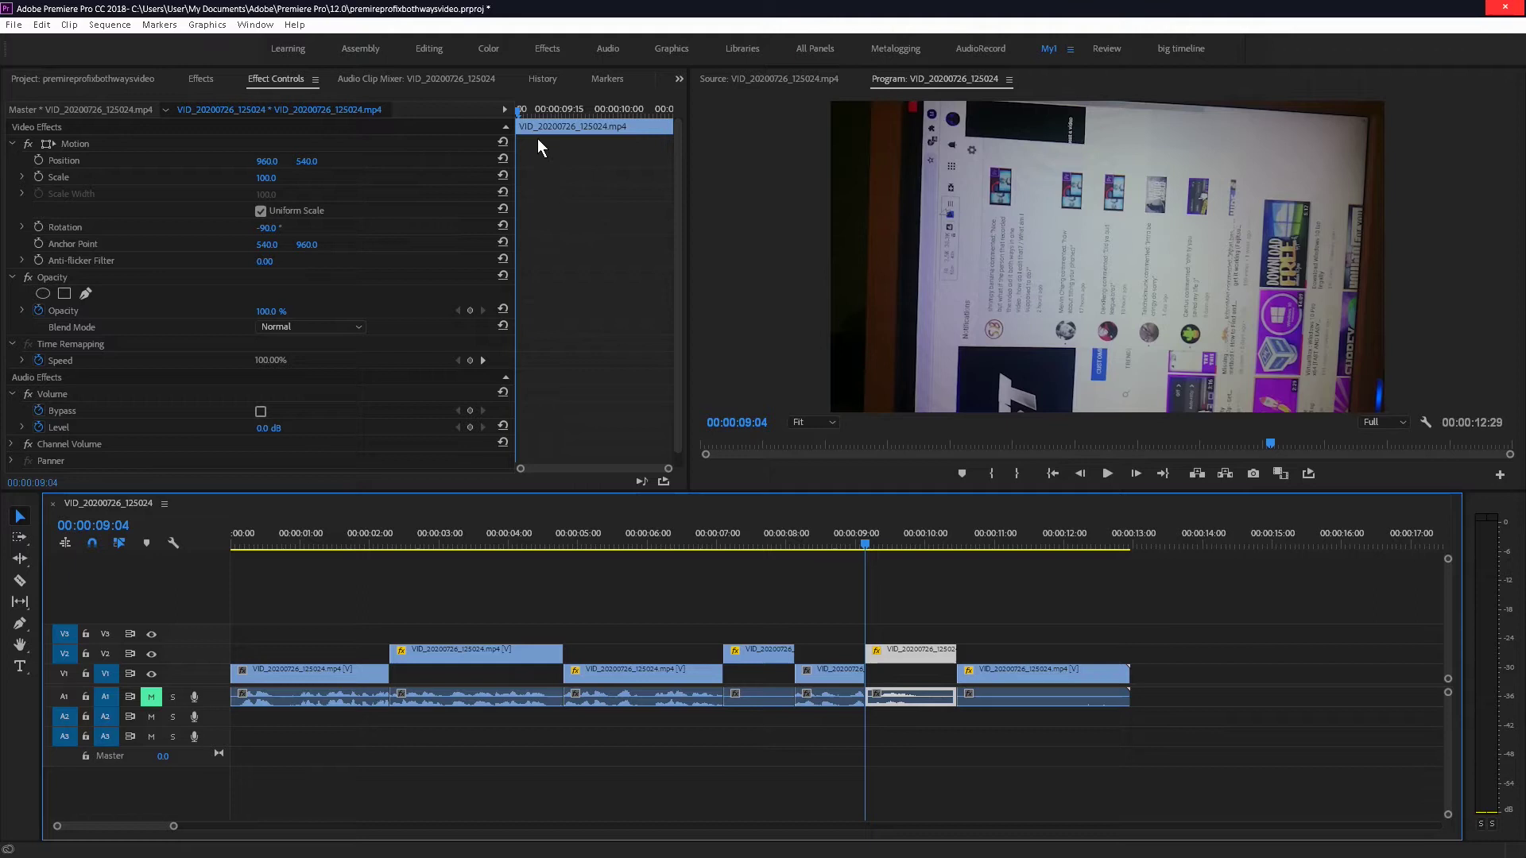
click(37, 226)
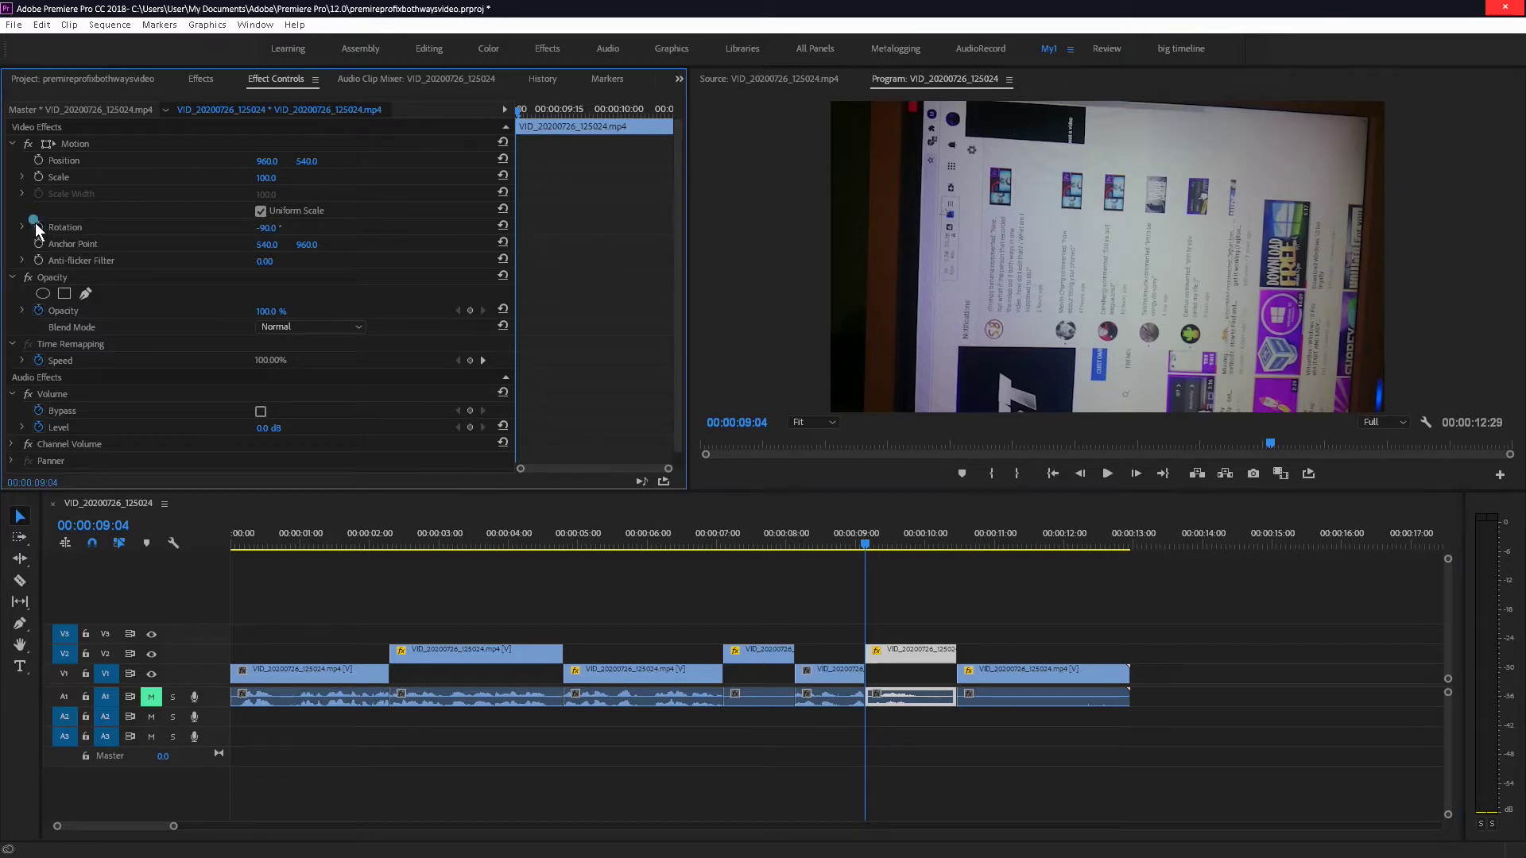
drag(271, 227, 281, 228)
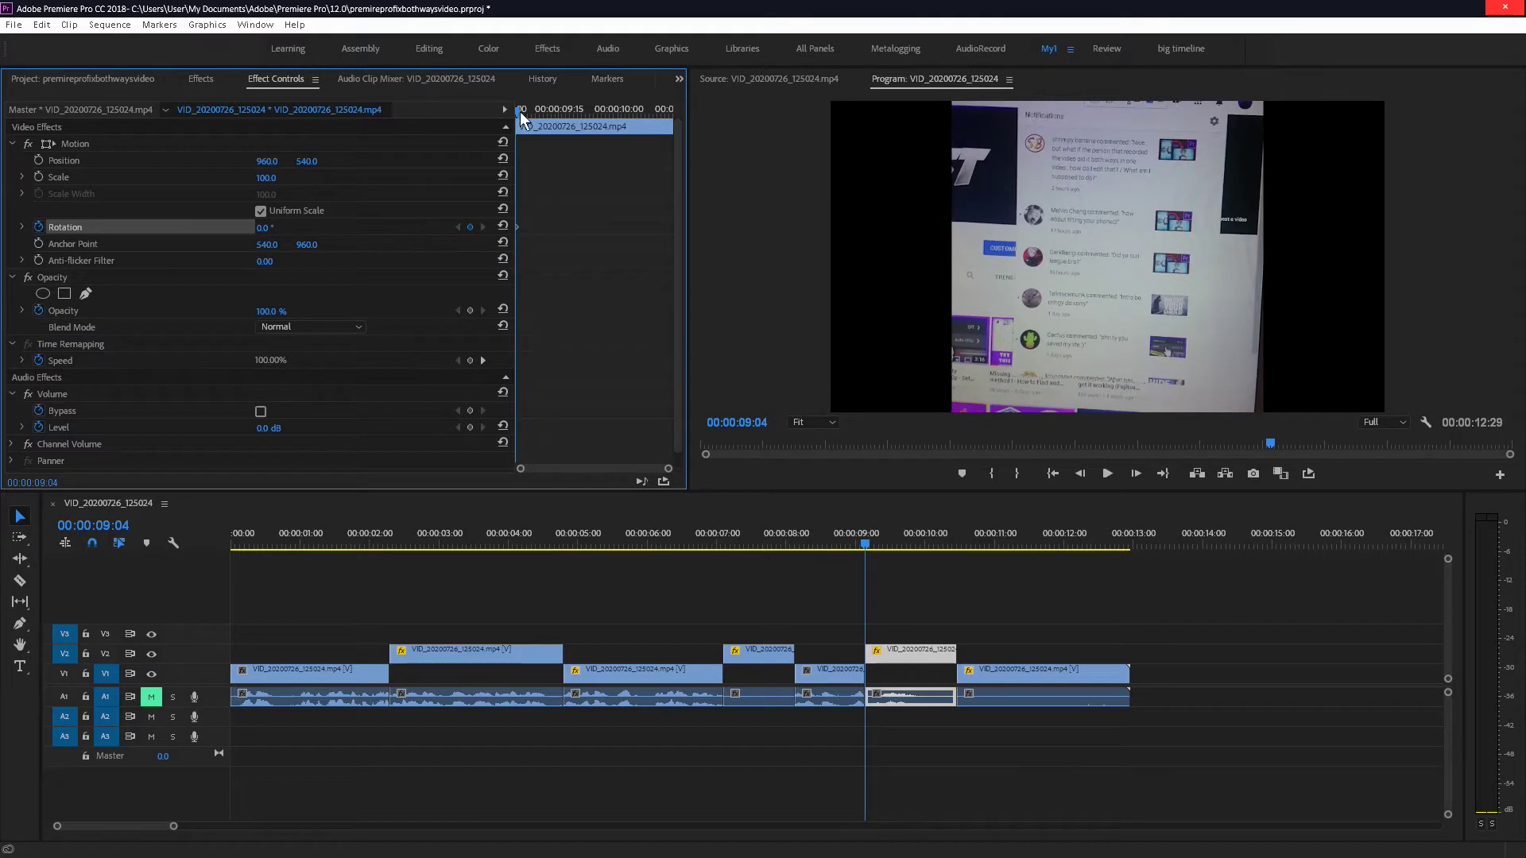
Add a -90° Rotation keyframe at 10:02, slide it later, and preview the turn
drag(519, 108, 625, 113)
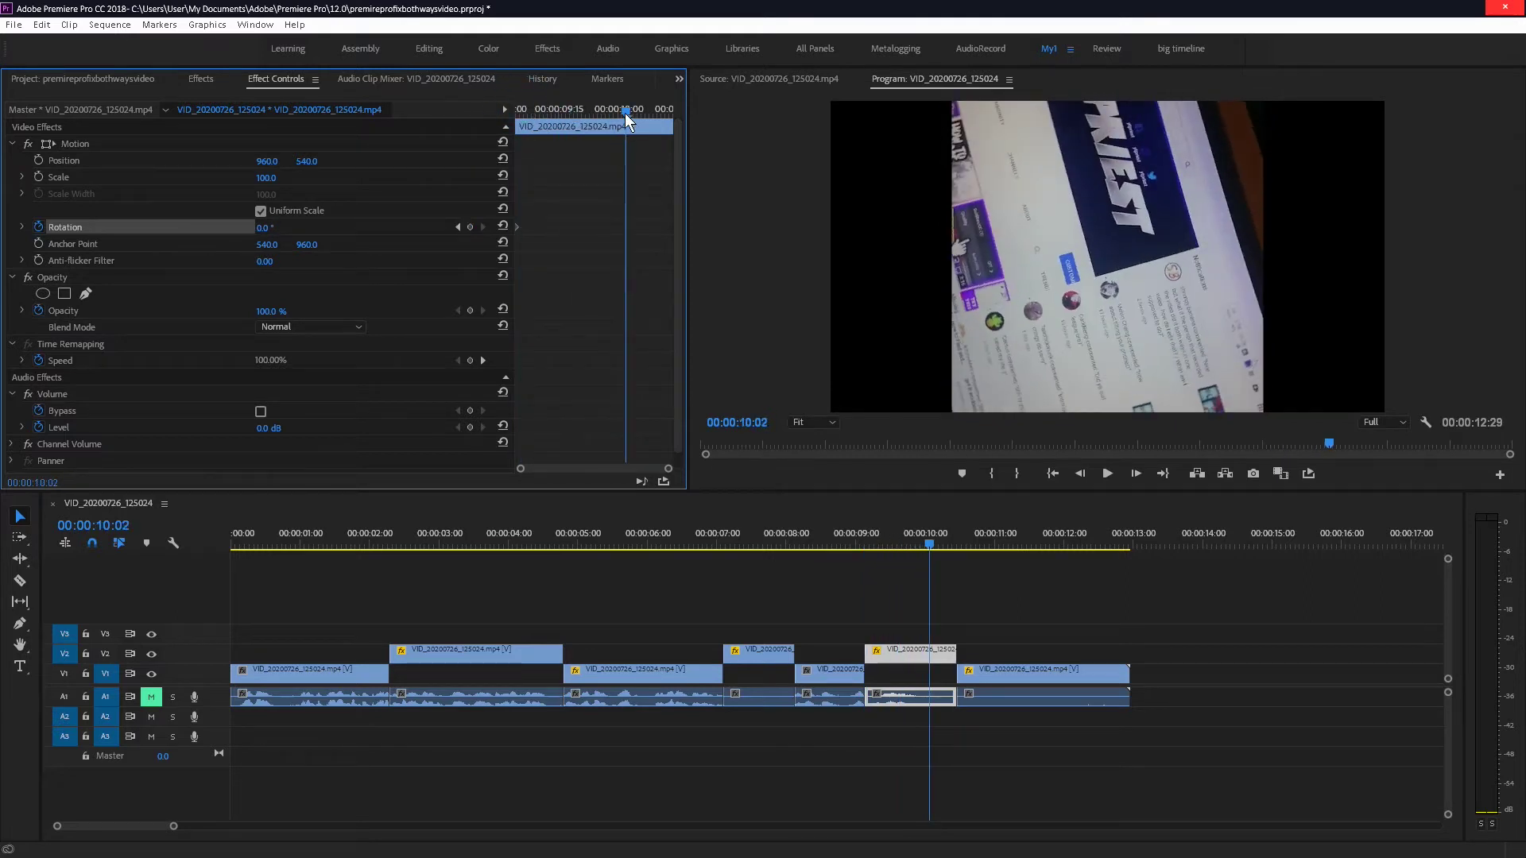
click(470, 227)
click(269, 228)
text(-90)
key(Return)
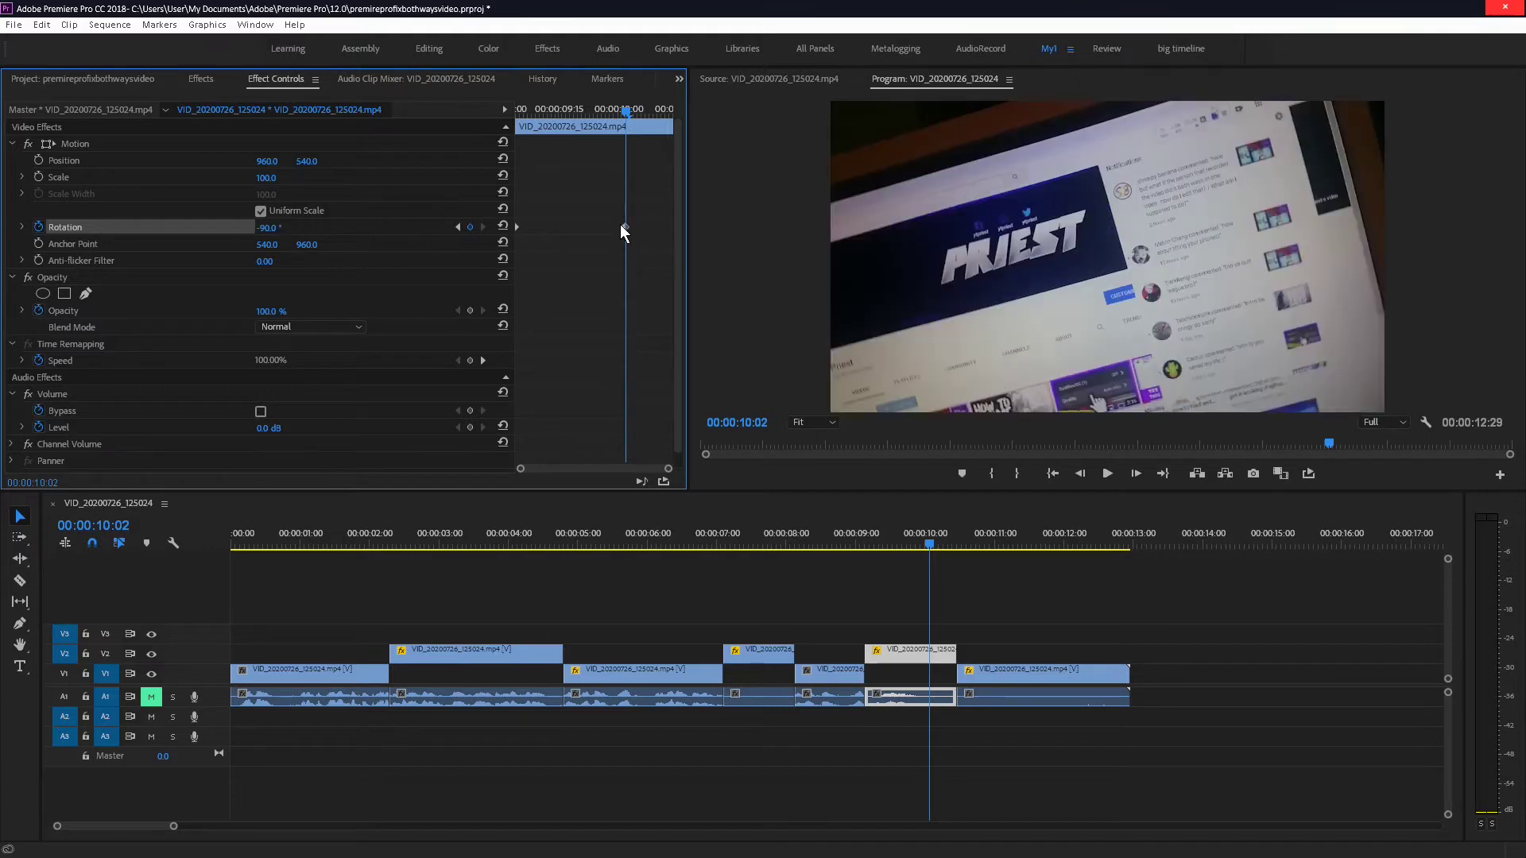
drag(624, 227, 865, 223)
drag(942, 542, 180, 541)
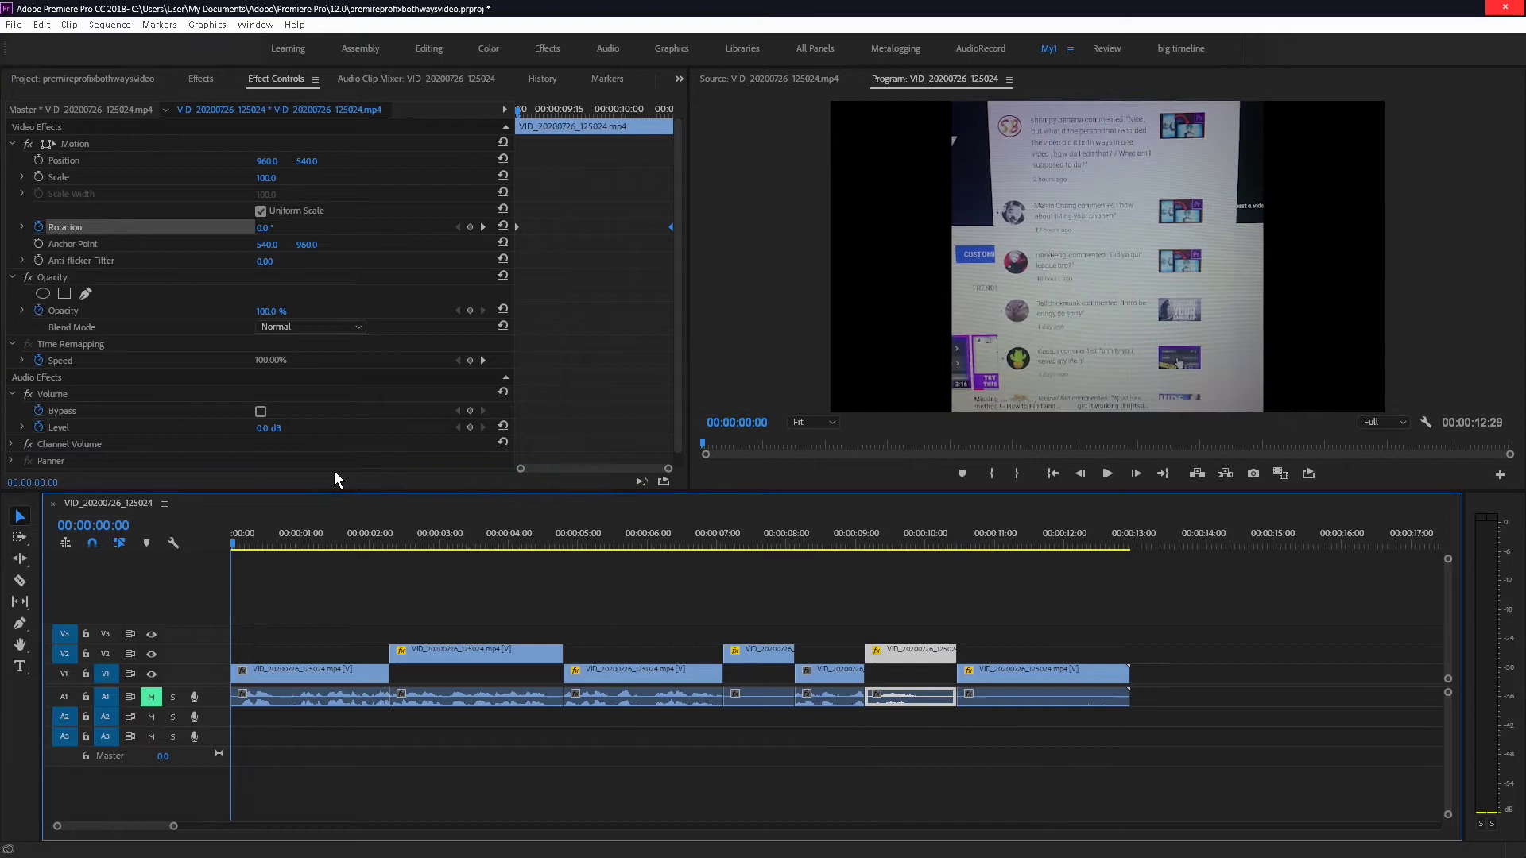
key(space)
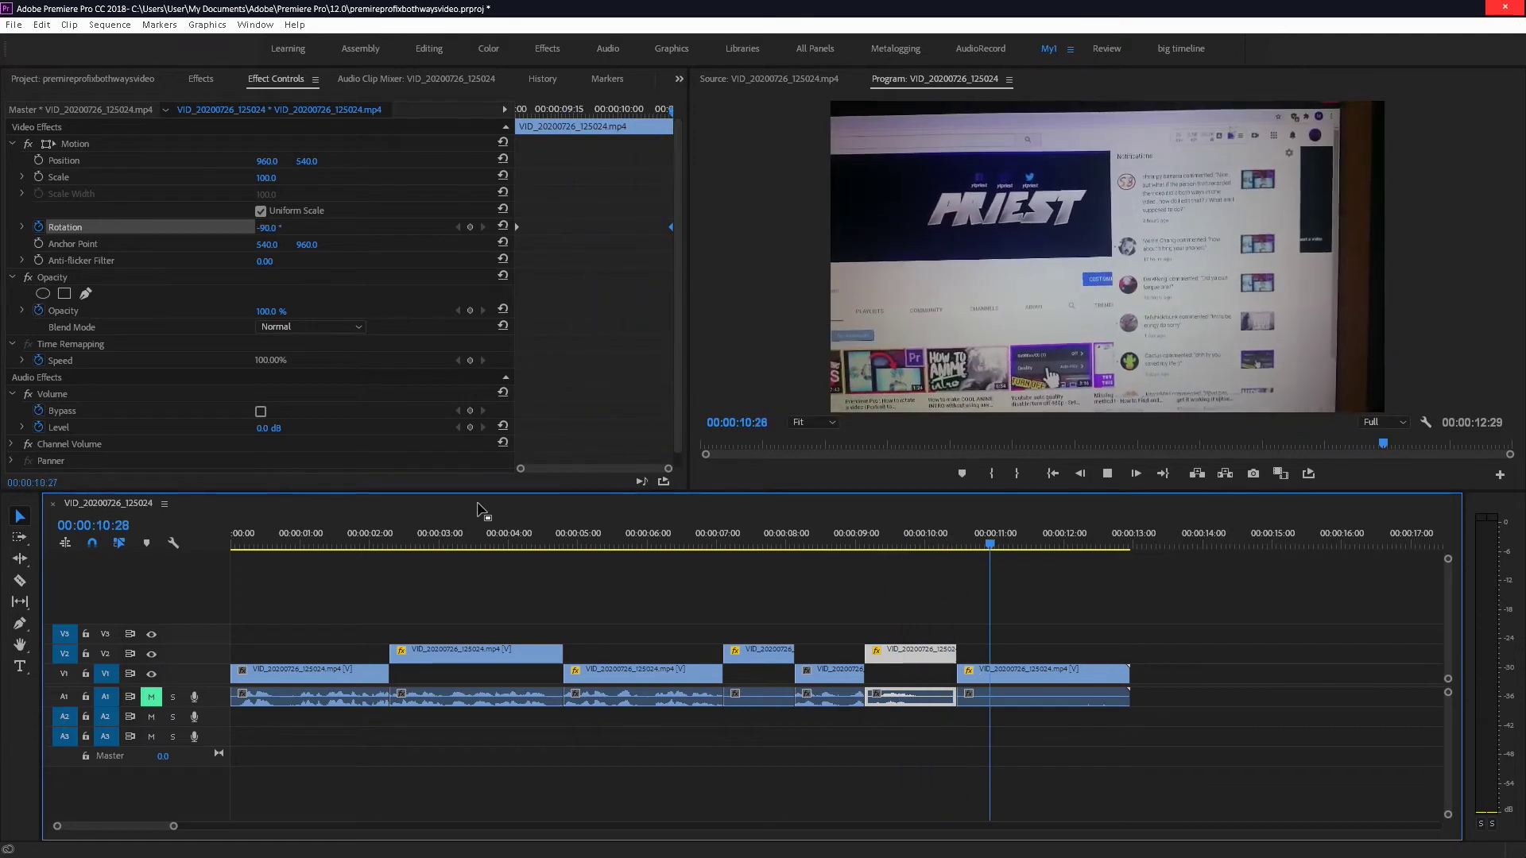
Trim the V2 clip's end and the next V1 clip's start, then play to 10:01
click(922, 543)
key(=)
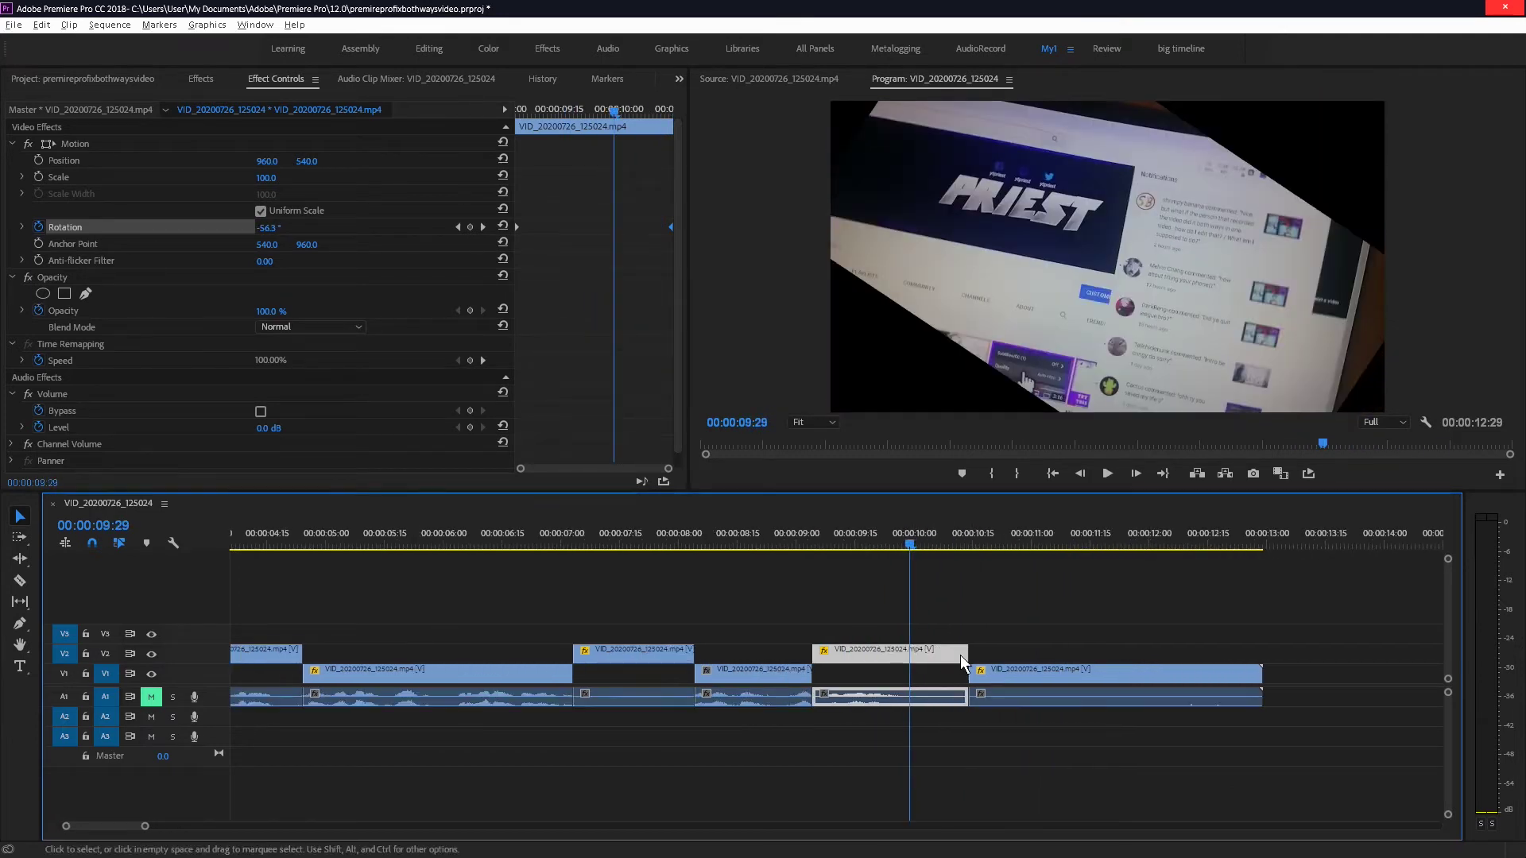
mouse_move(966, 654)
mouse_down()
mouse_move(949, 654)
mouse_move(963, 674)
mouse_move(951, 674)
mouse_up()
drag(919, 539, 835, 531)
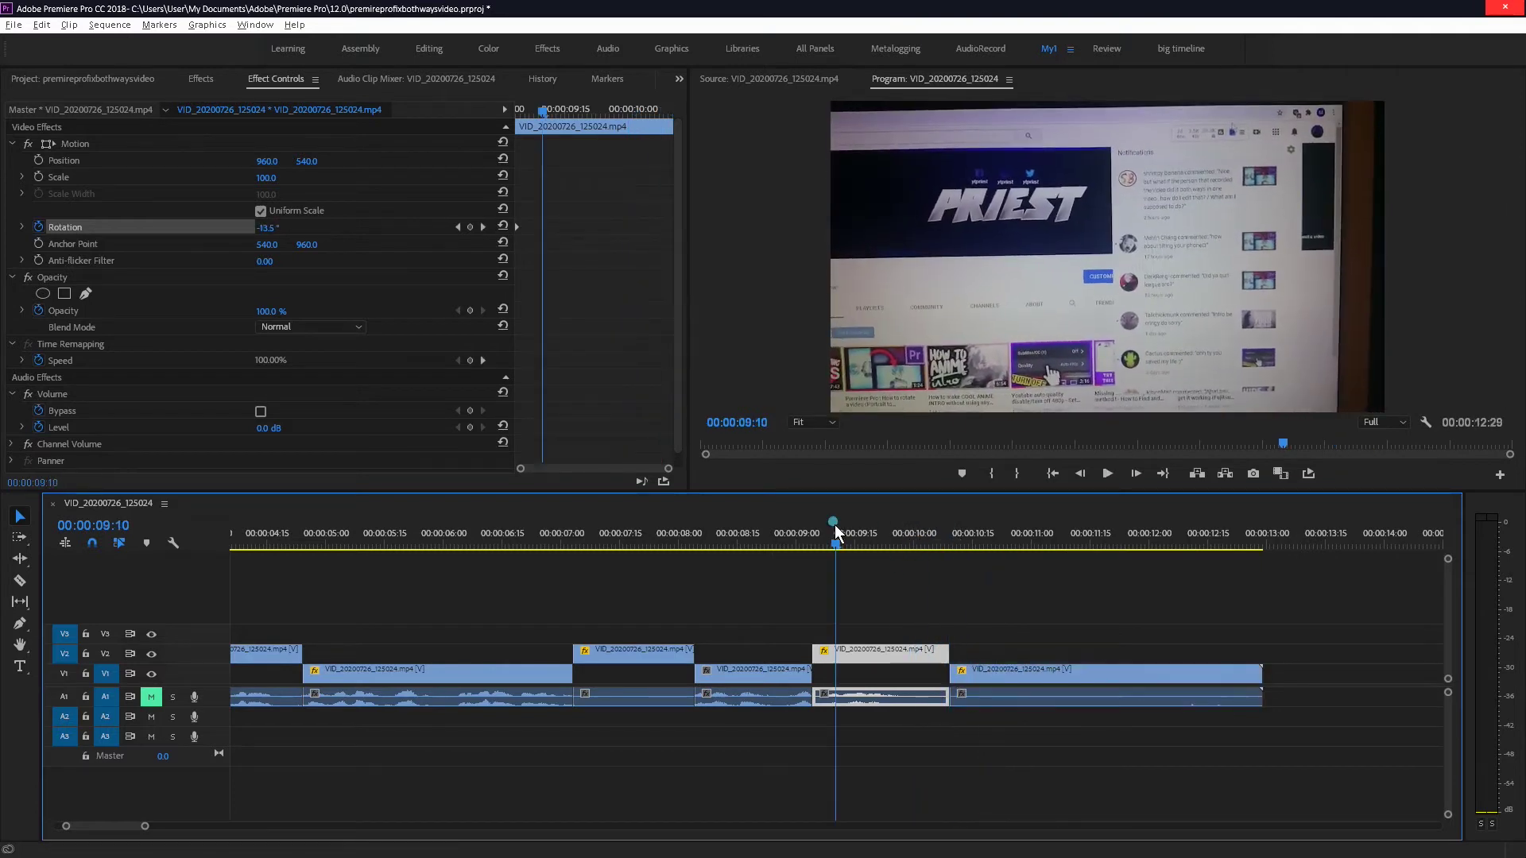
key(space)
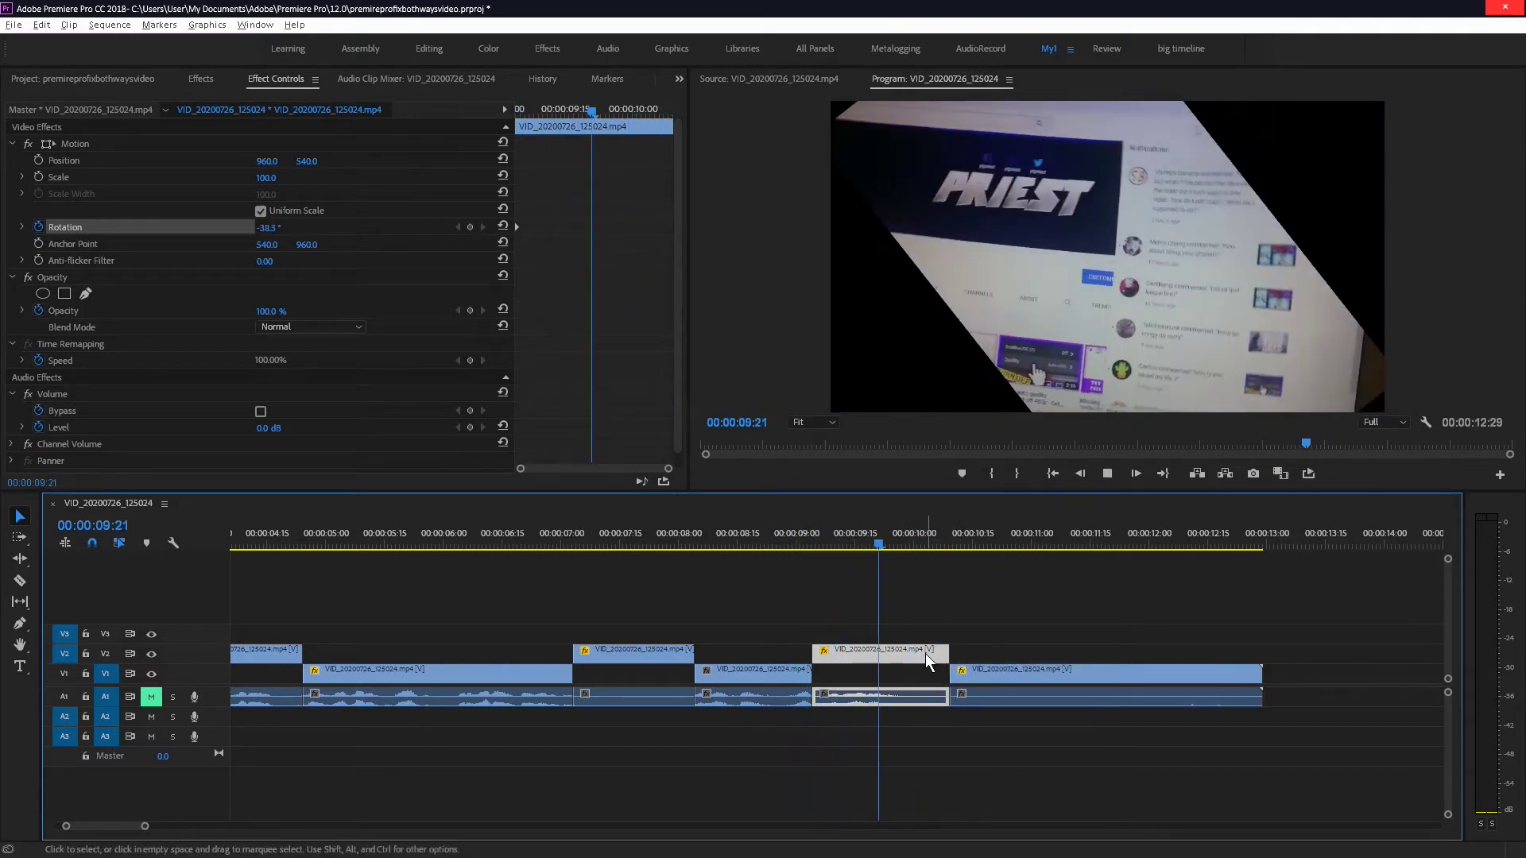
key(space)
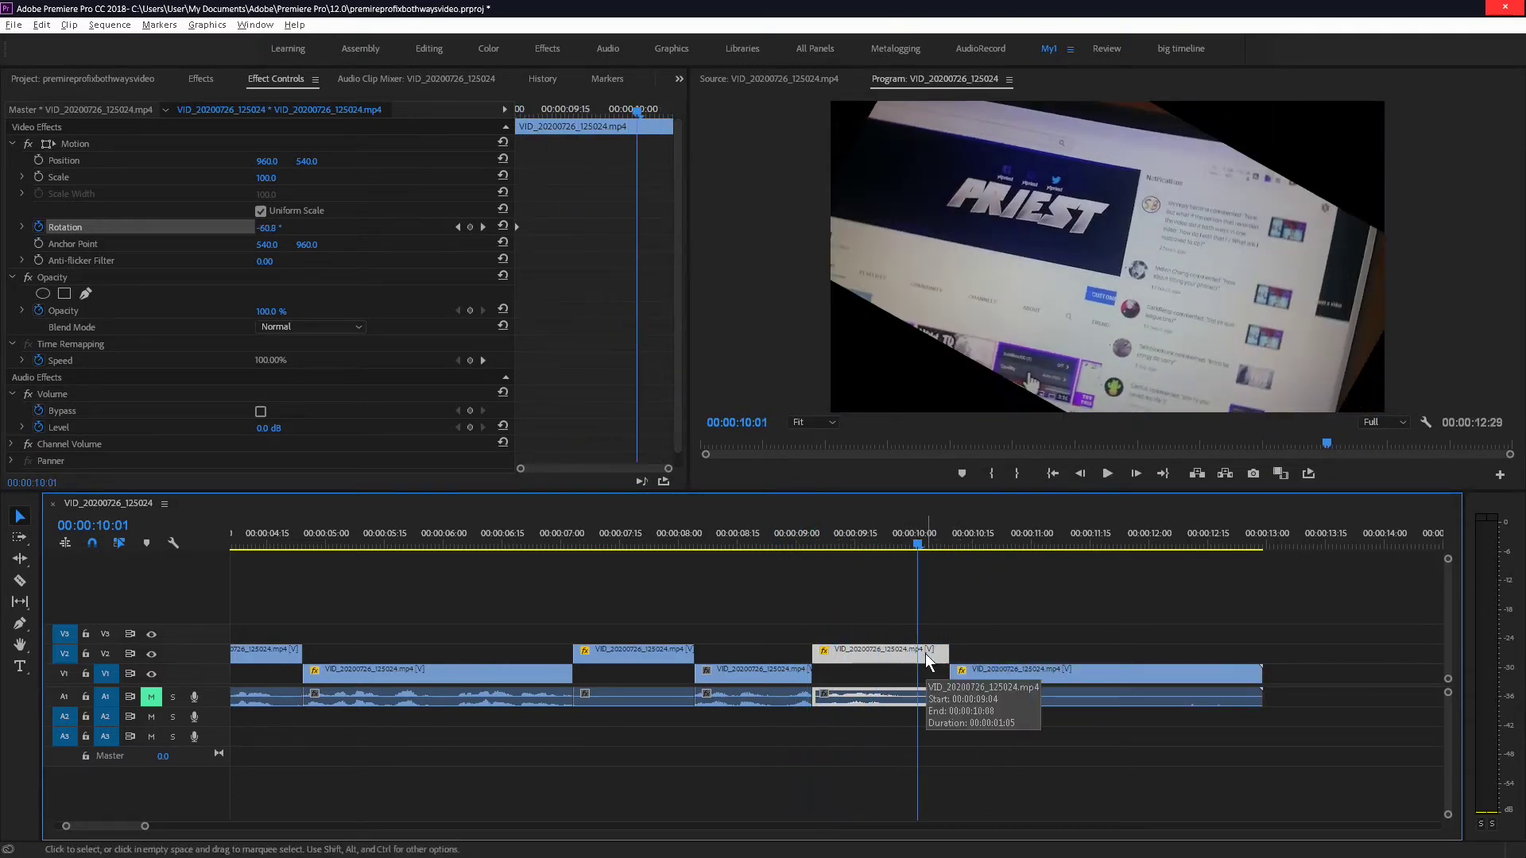
Add a Rotation keyframe at 10:01 set to -90°
click(470, 227)
click(267, 228)
text(-90)
key(Return)
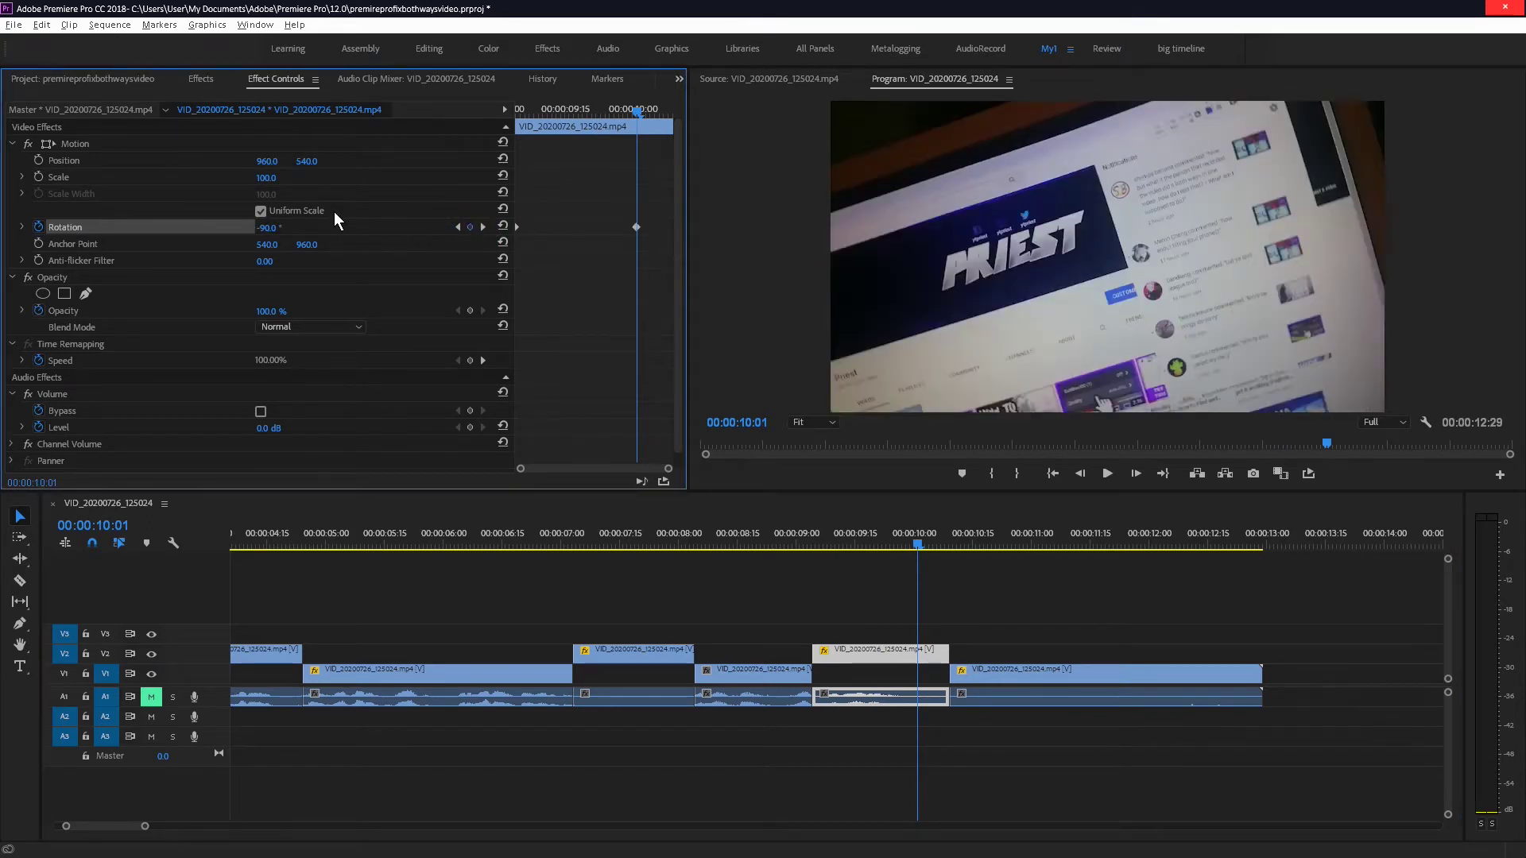
Replay the rotation transition from 09:04 and park the playhead at 07:03
click(795, 533)
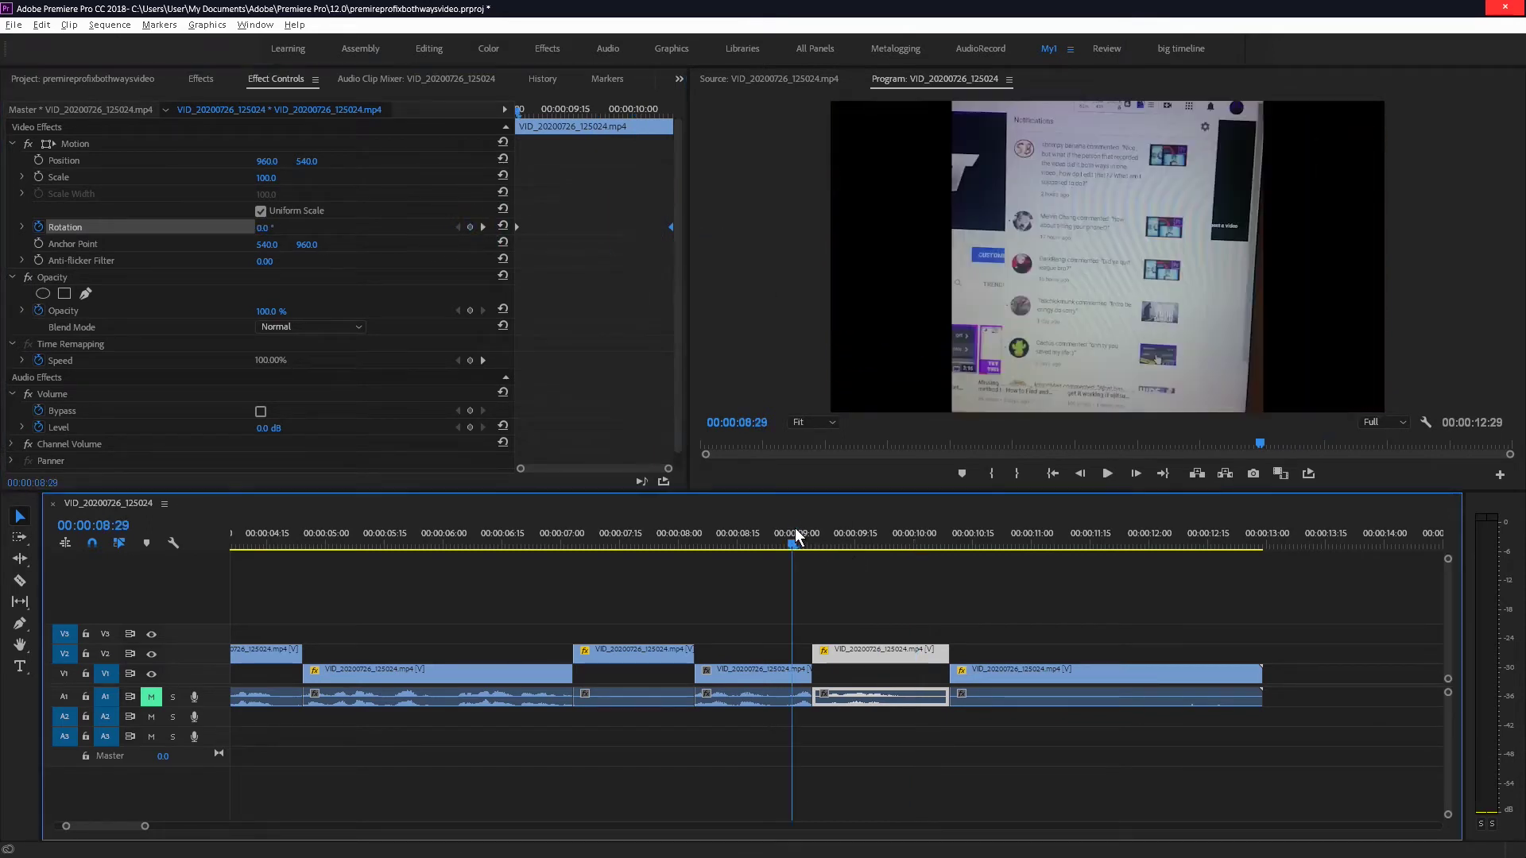
key(space)
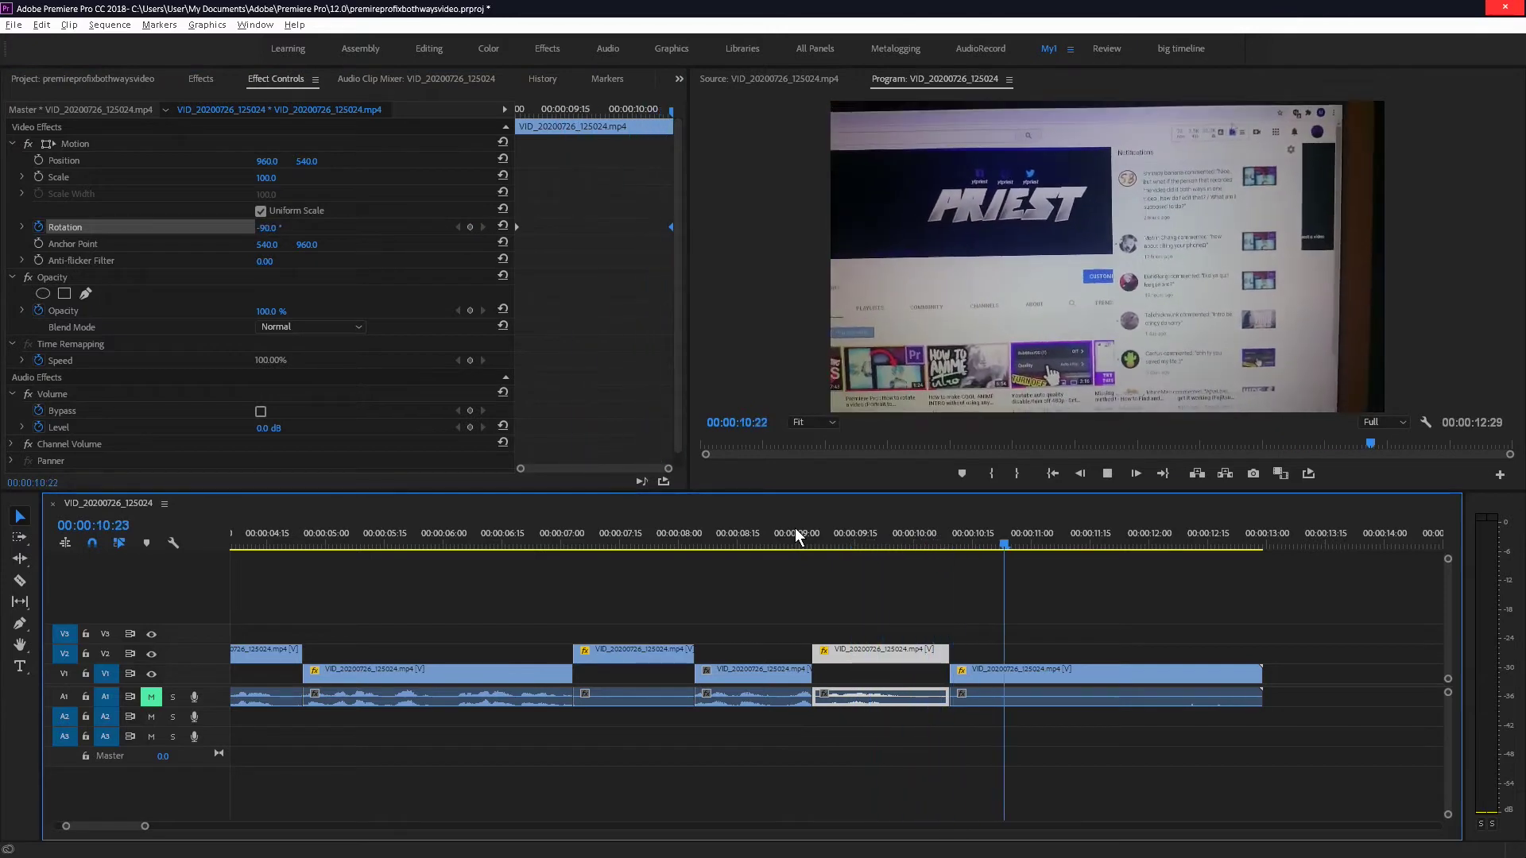
click(811, 536)
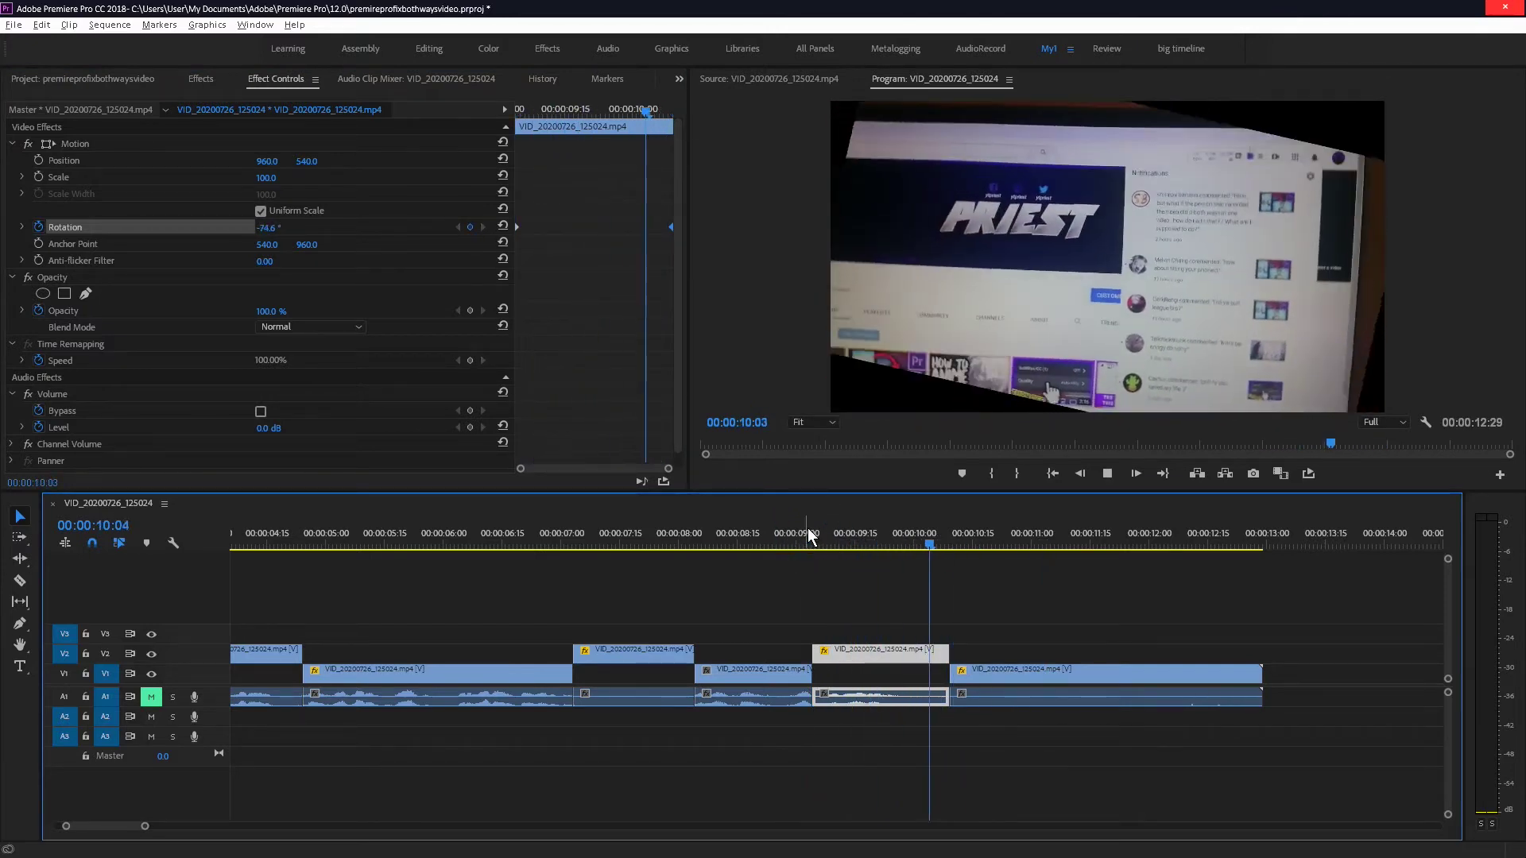
key(space)
click(574, 528)
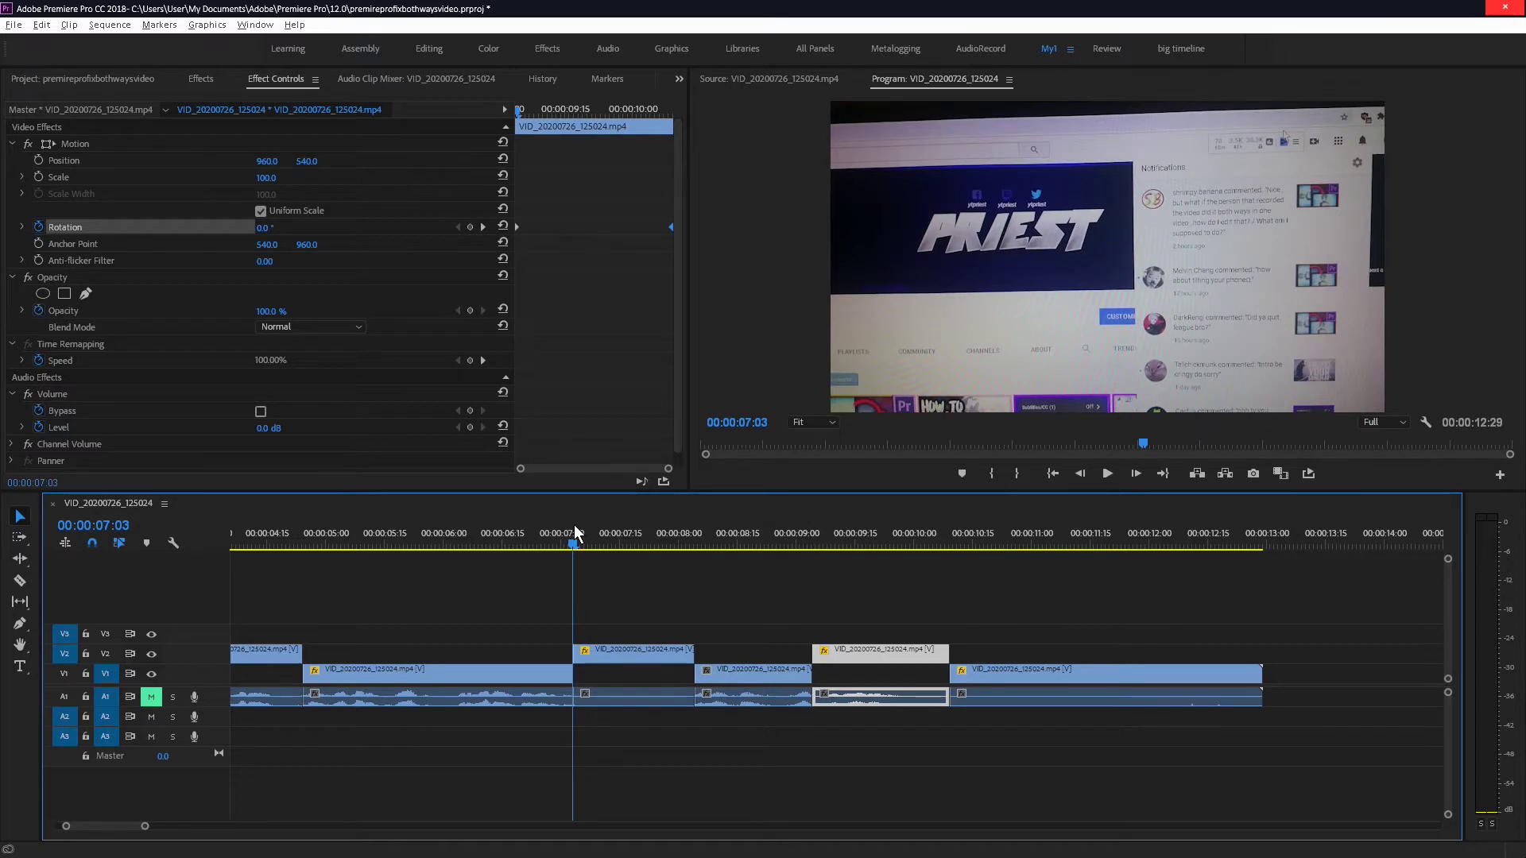
scroll(647, 564, down, 4)
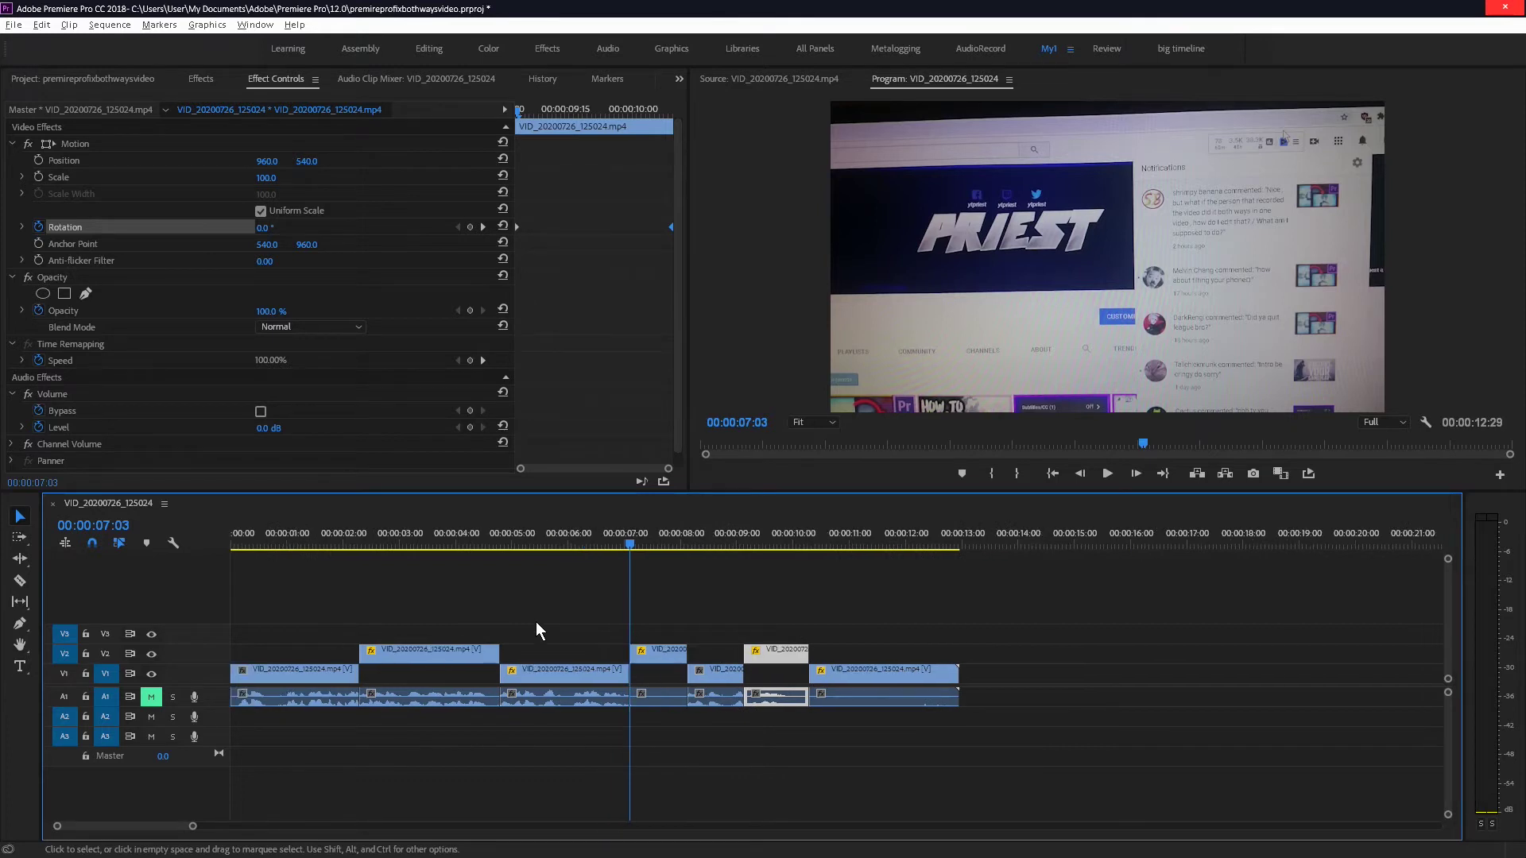
scroll(542, 620, down, 3)
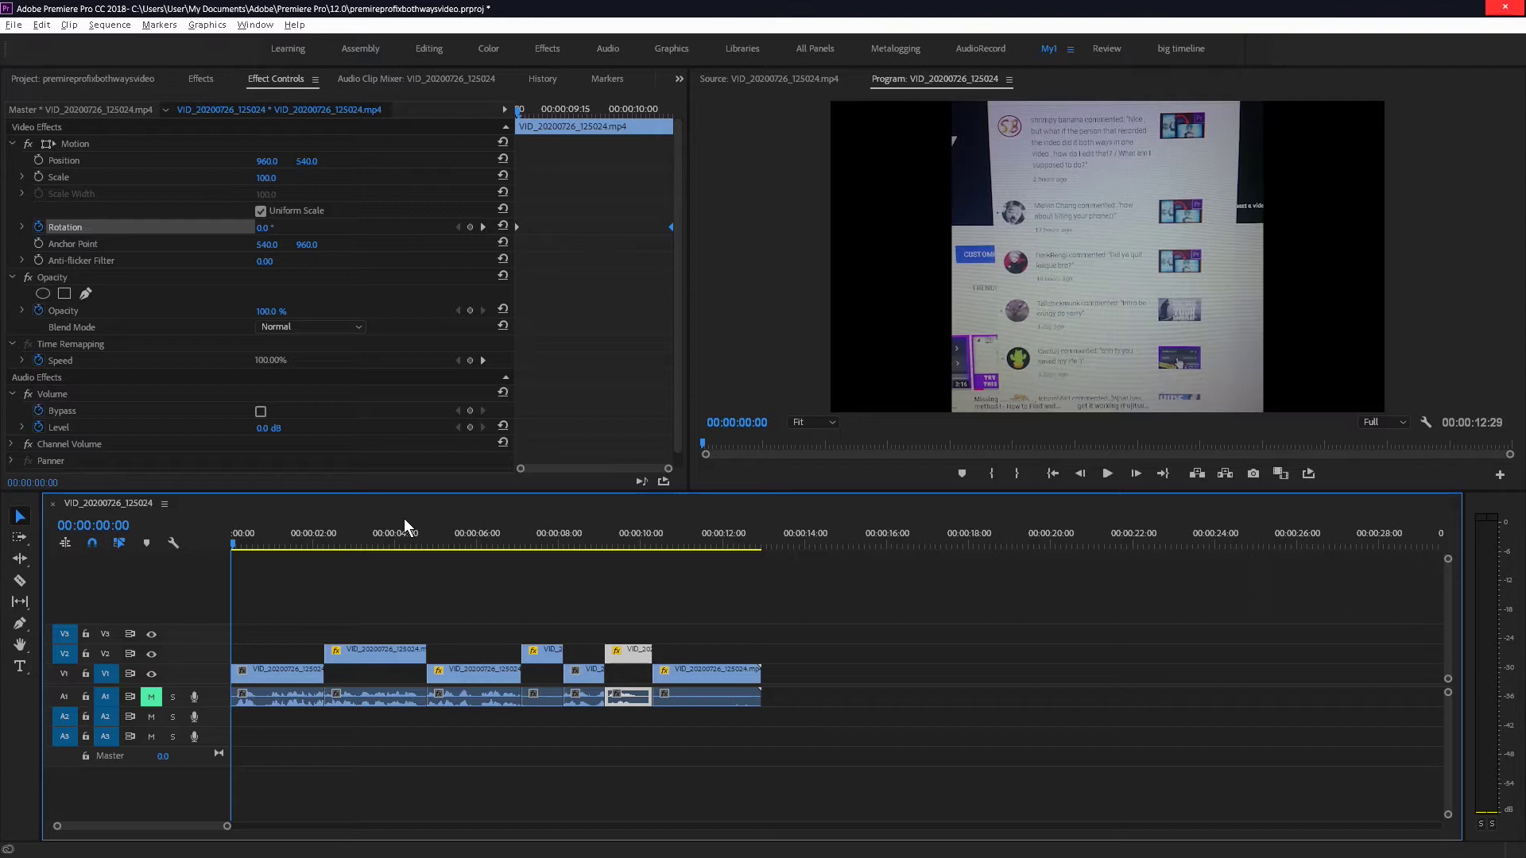
Nest every clip in the sequence as Nested Sequence 02, select it, and show Effects
drag(273, 604, 717, 674)
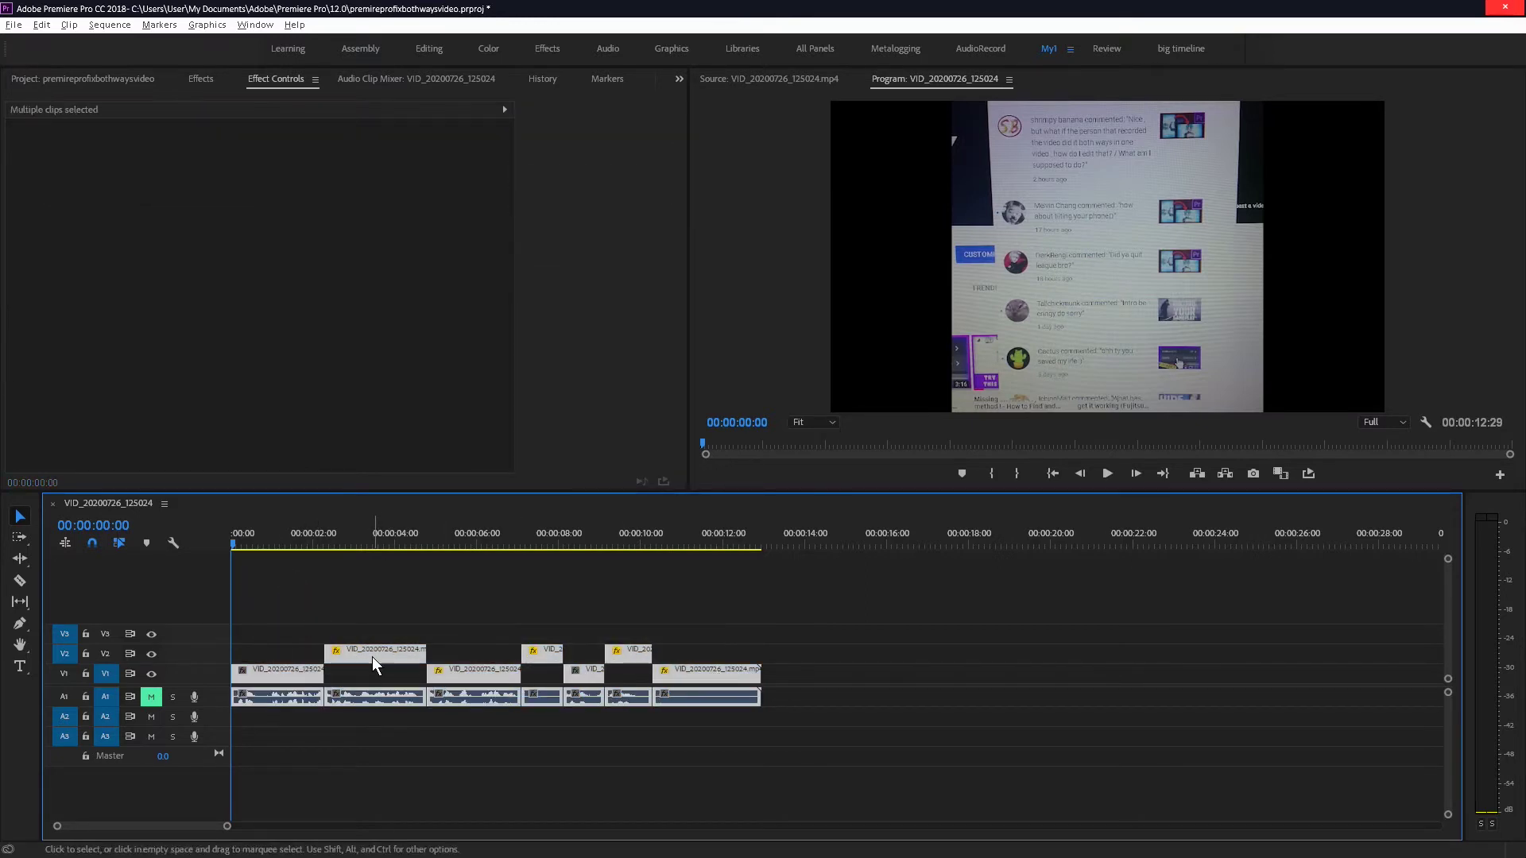
right_click(372, 652)
click(434, 442)
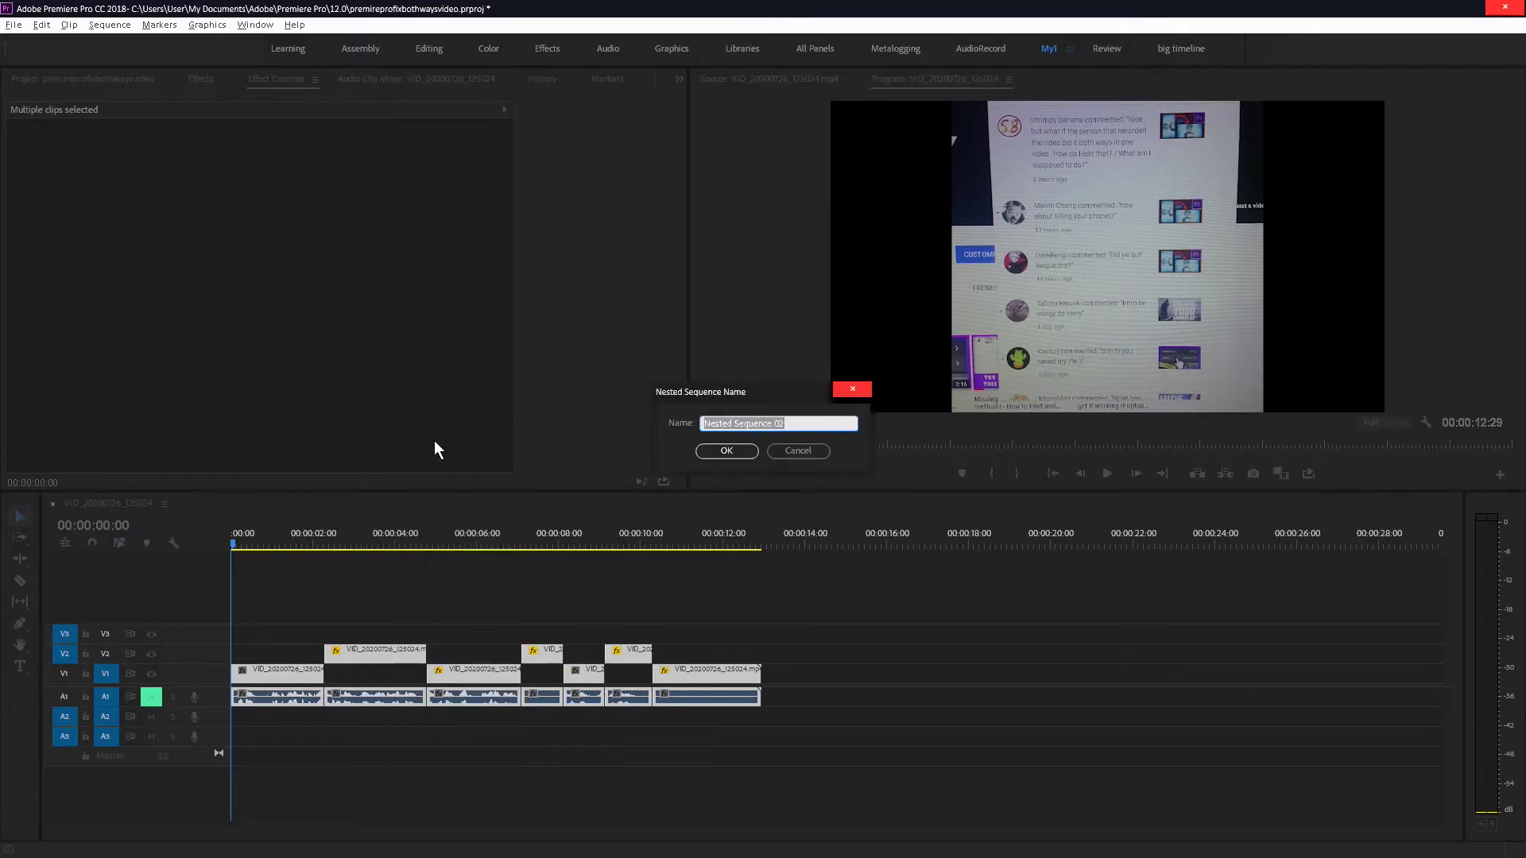
click(725, 451)
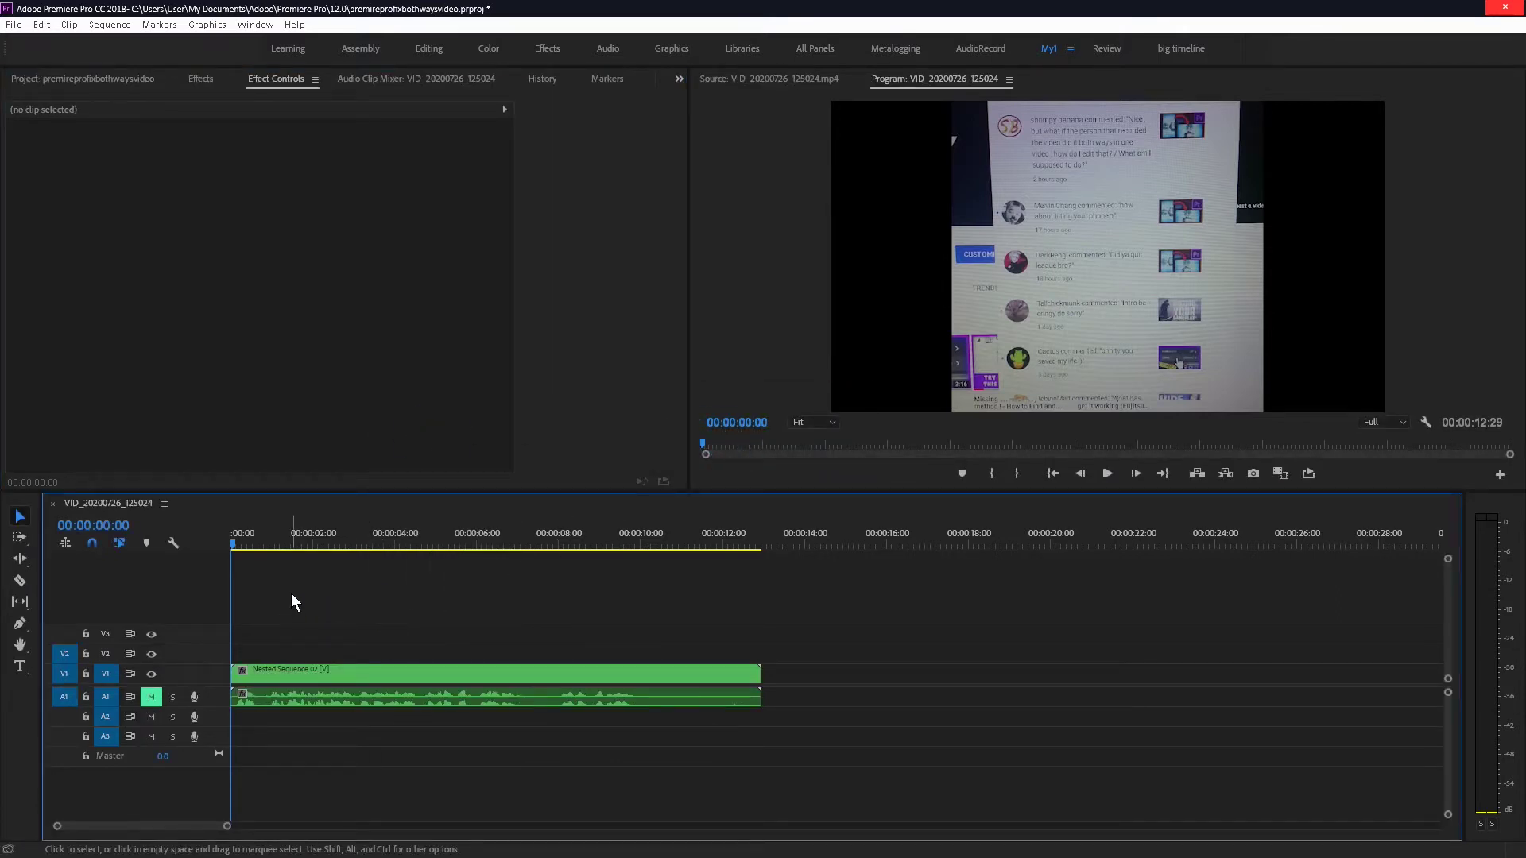
click(315, 674)
mouse_move(291, 545)
mouse_down()
mouse_move(361, 551)
mouse_move(261, 549)
mouse_up()
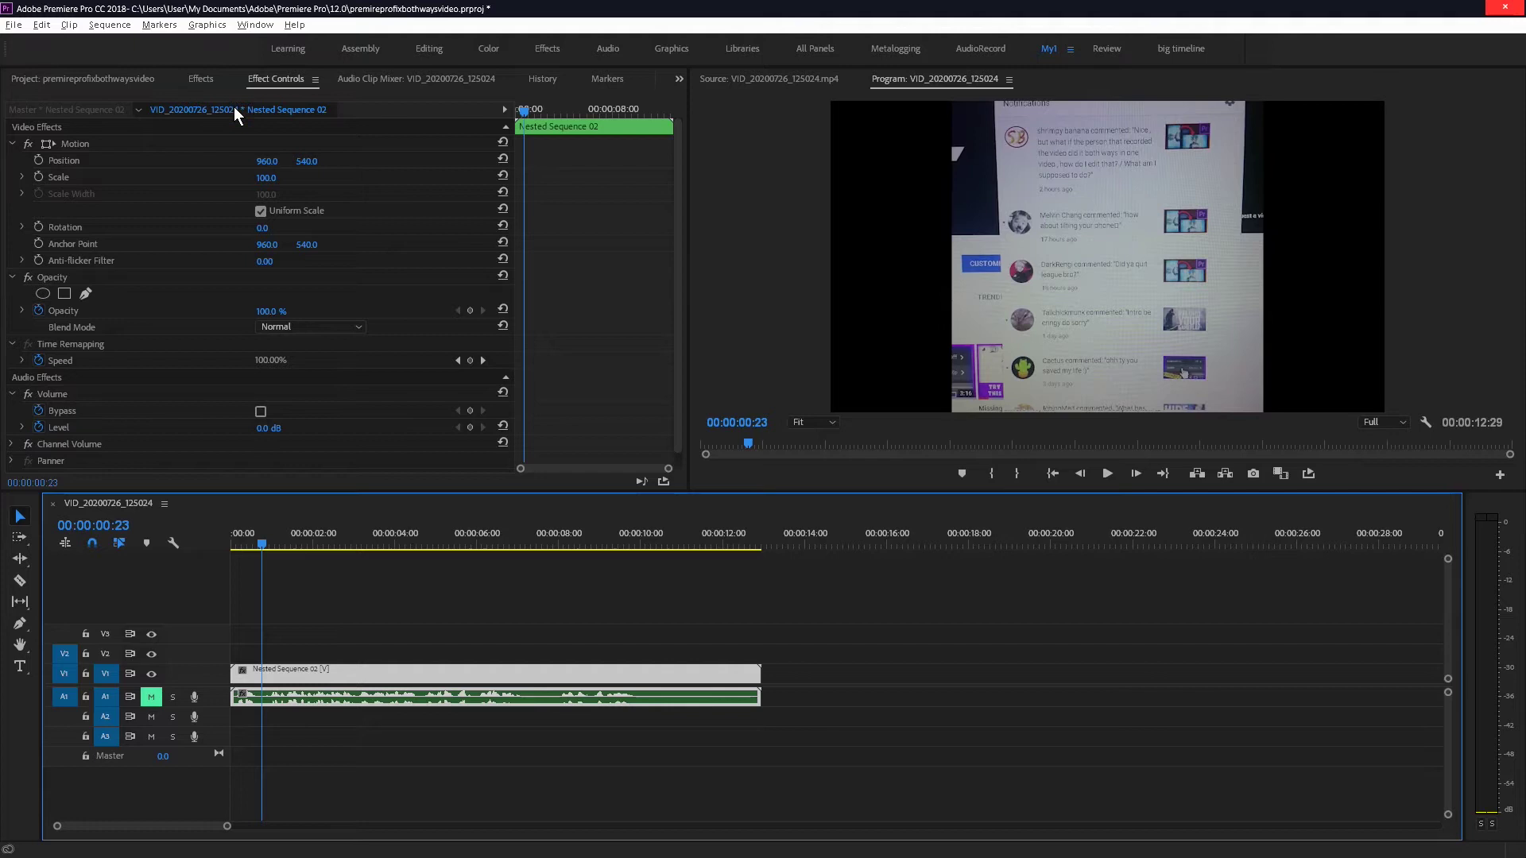
click(198, 79)
Search Effects for 'stab' and apply Warp Stabilizer to the Nested Sequence 02 clip
click(94, 99)
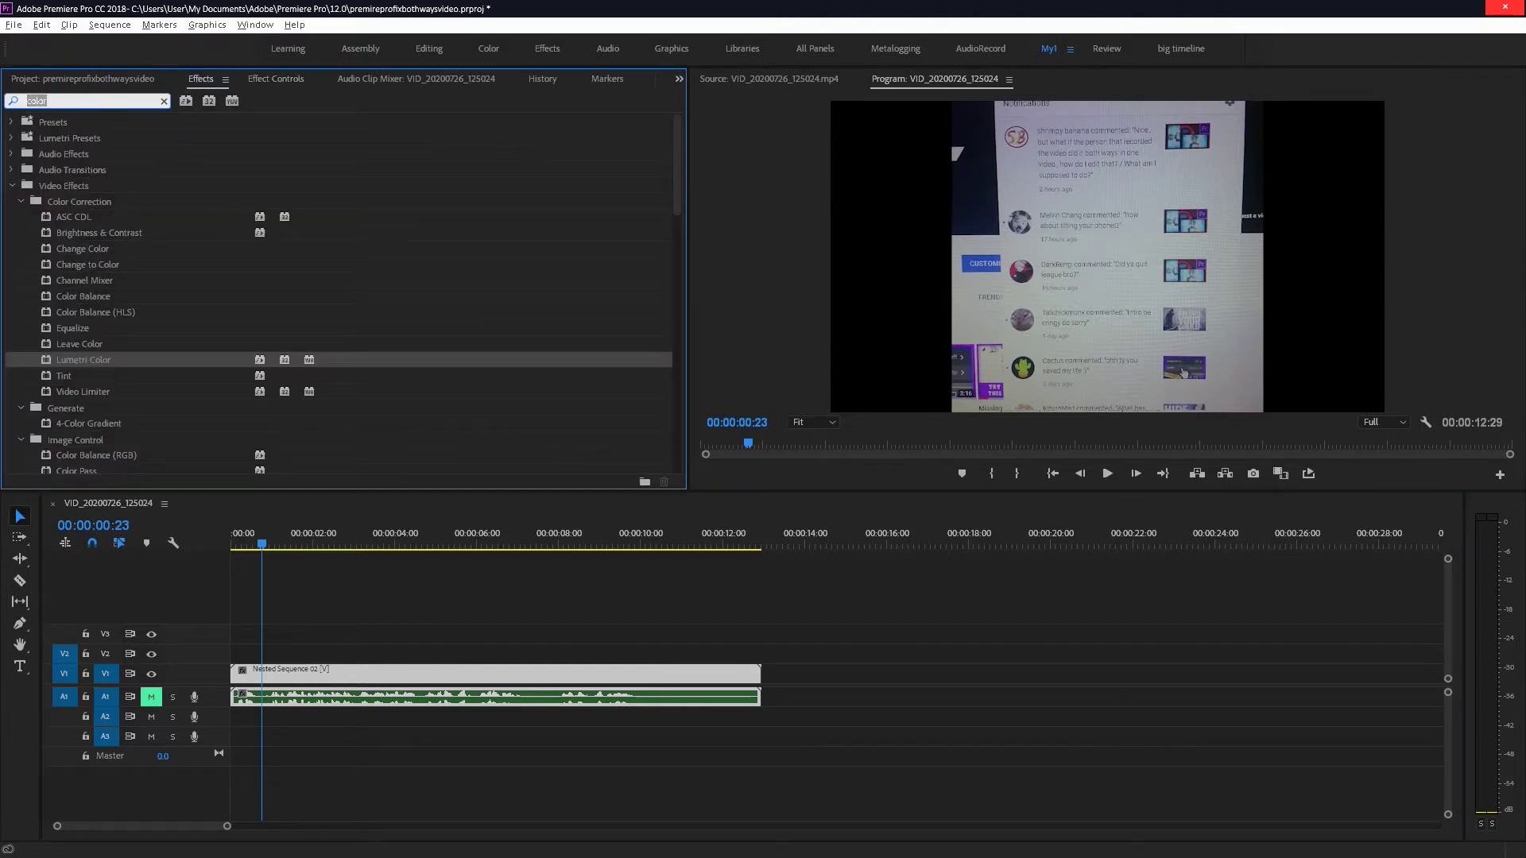
text(stab)
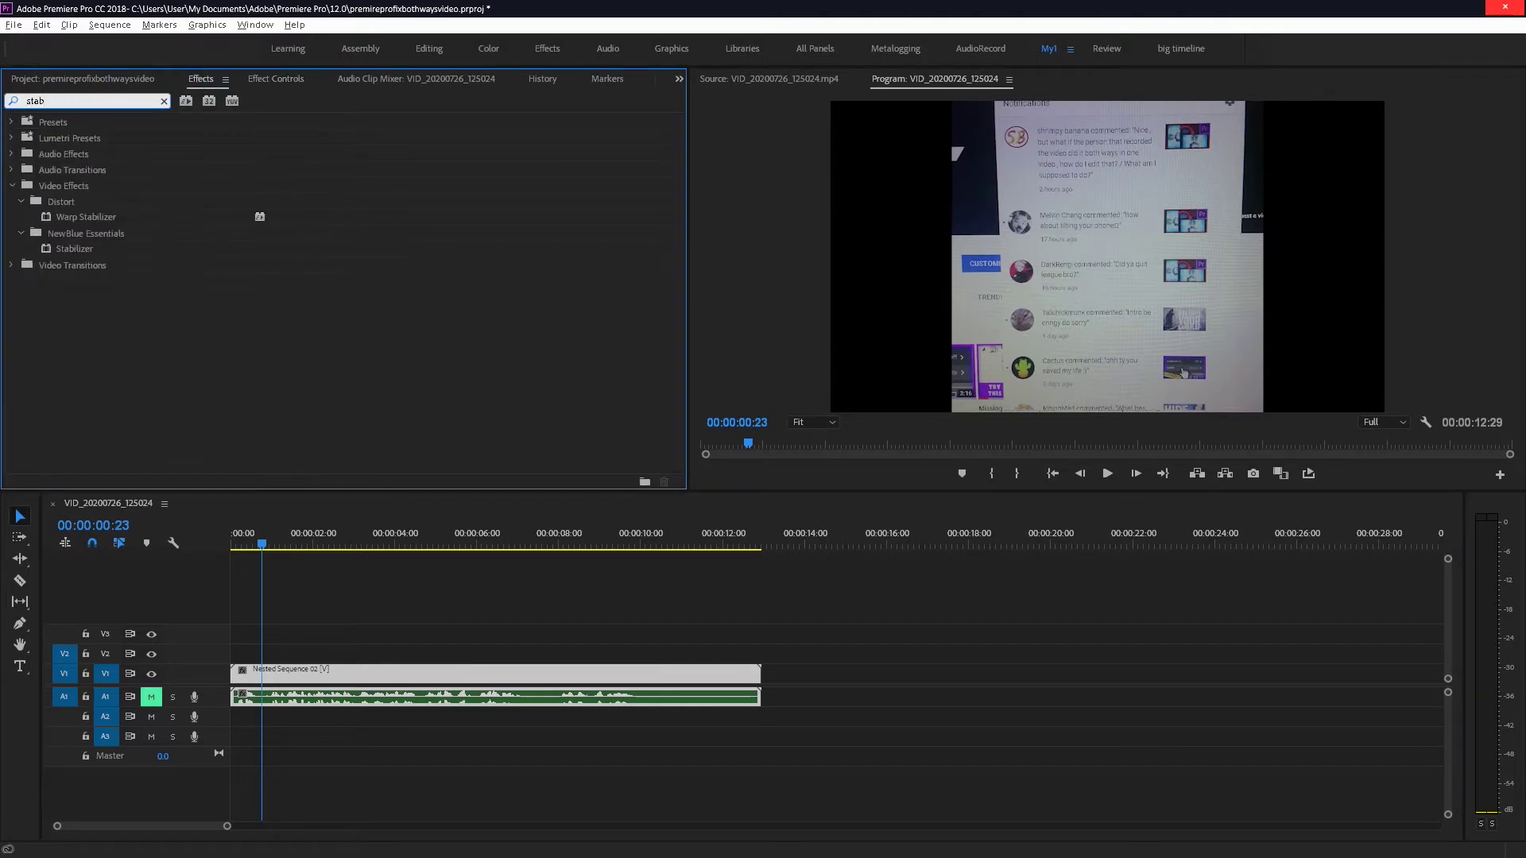
drag(94, 216, 362, 663)
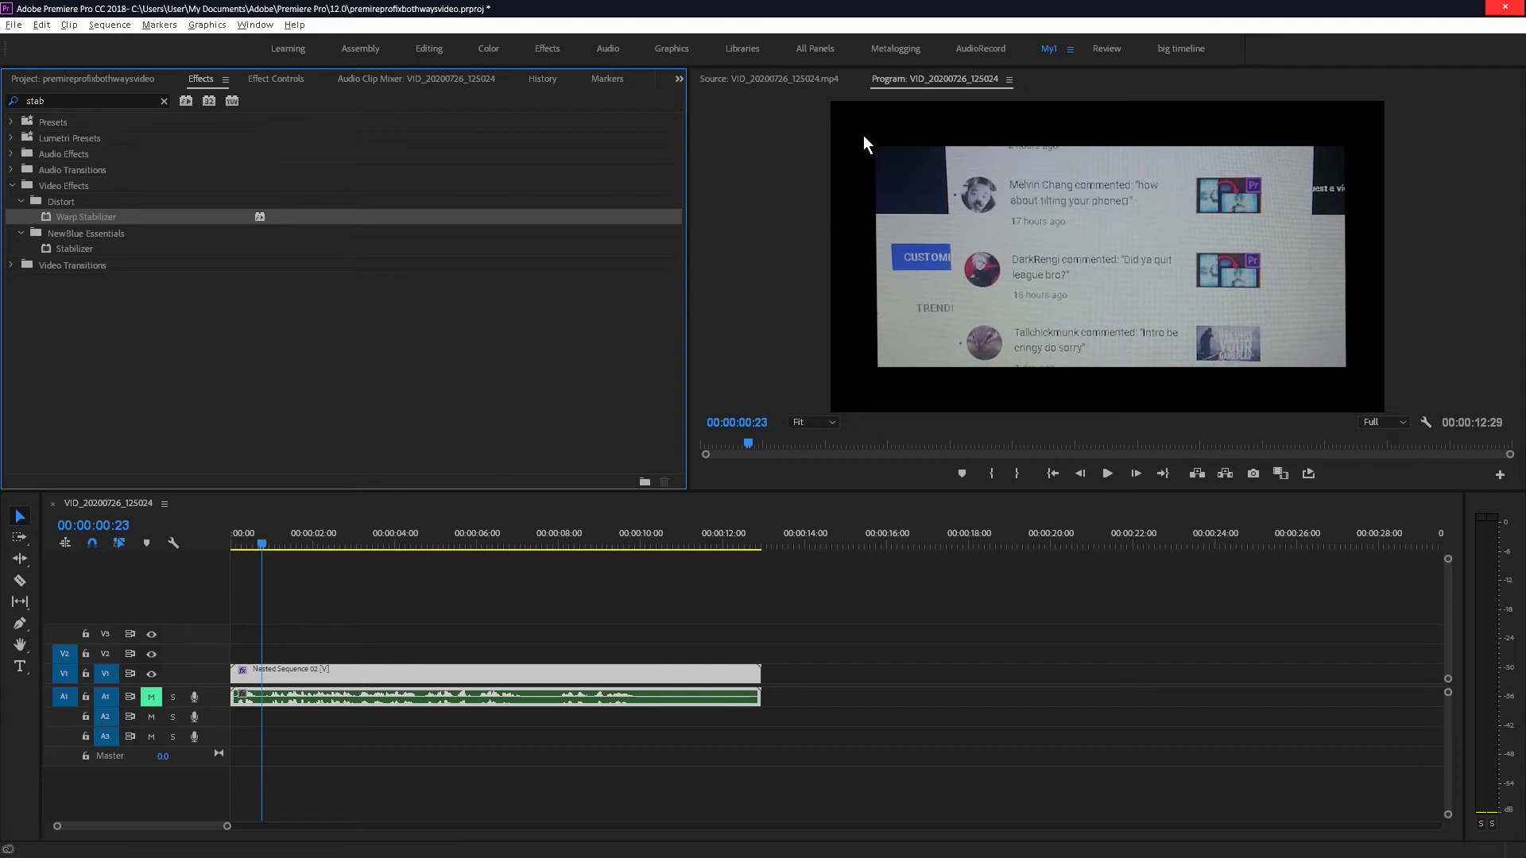
click(255, 540)
key(Home)
key(space)
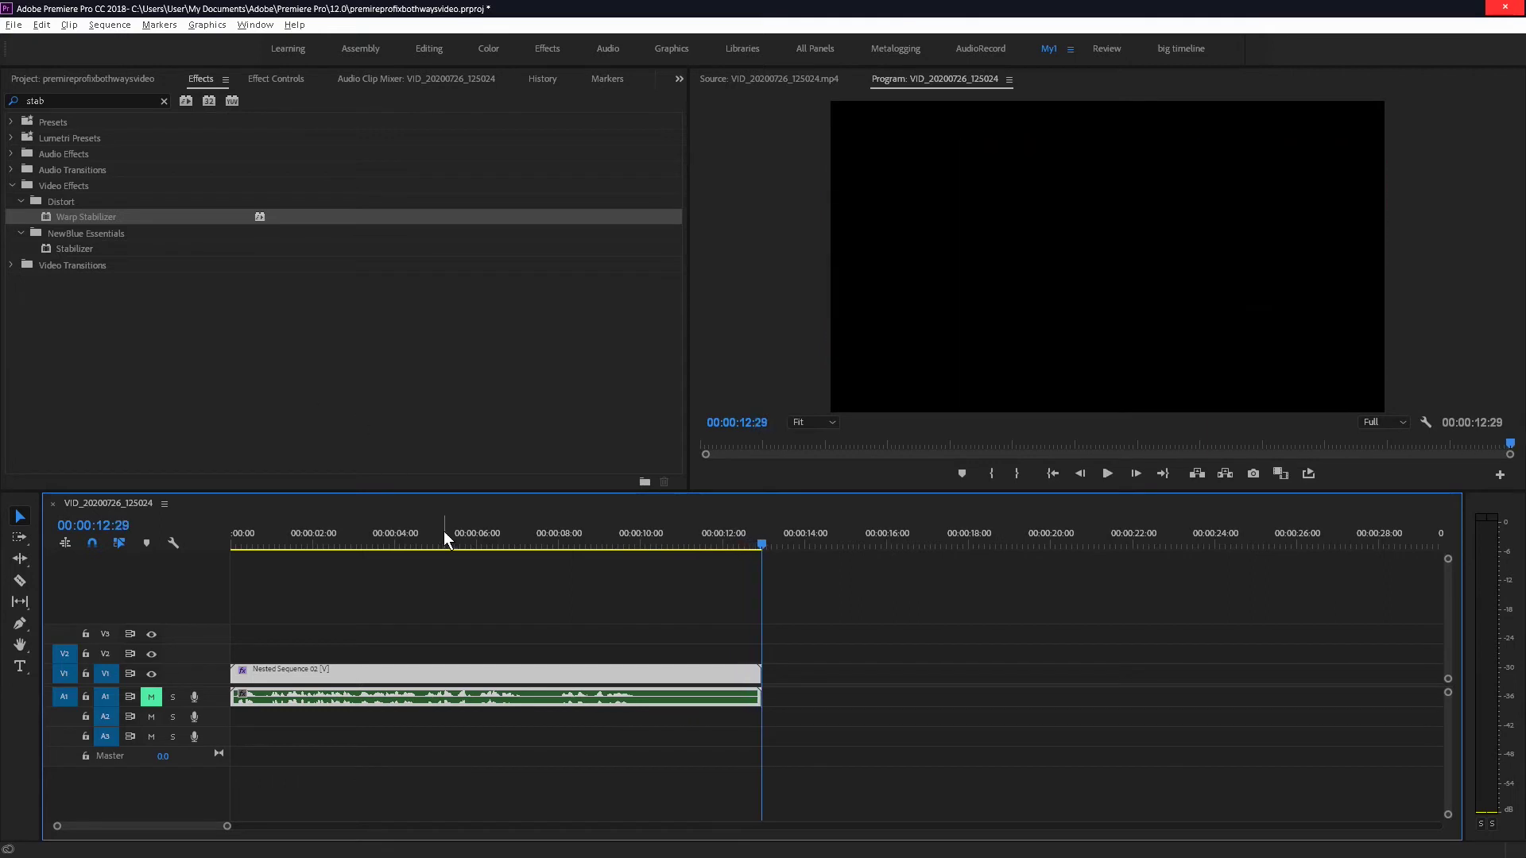
click(465, 531)
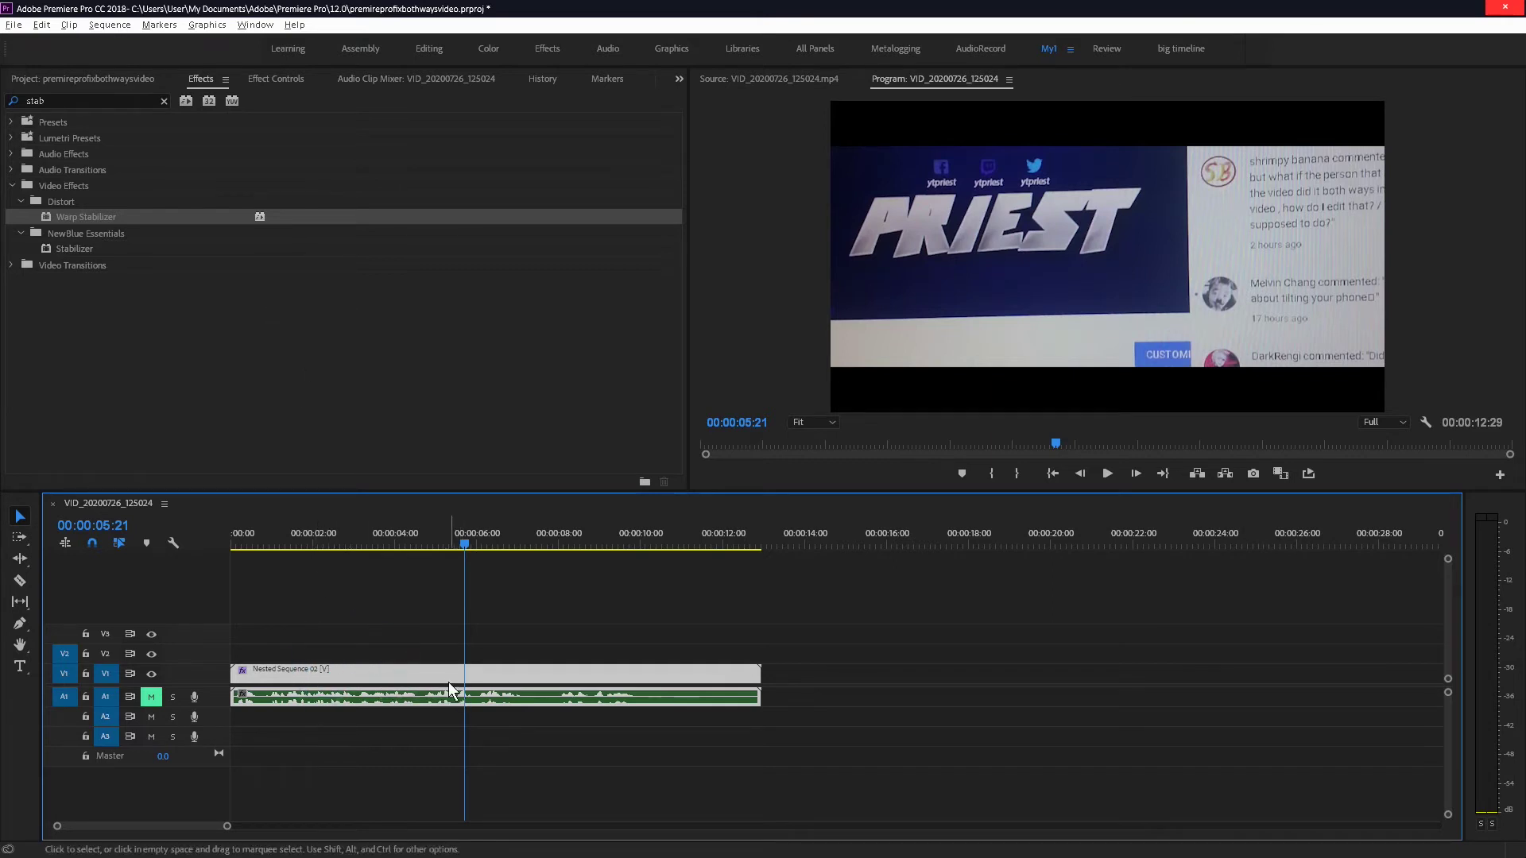
Keep Smooth Motion, set Warp Stabilizer Smoothness to 15%, and play it back
click(267, 77)
scroll(147, 316, down, 3)
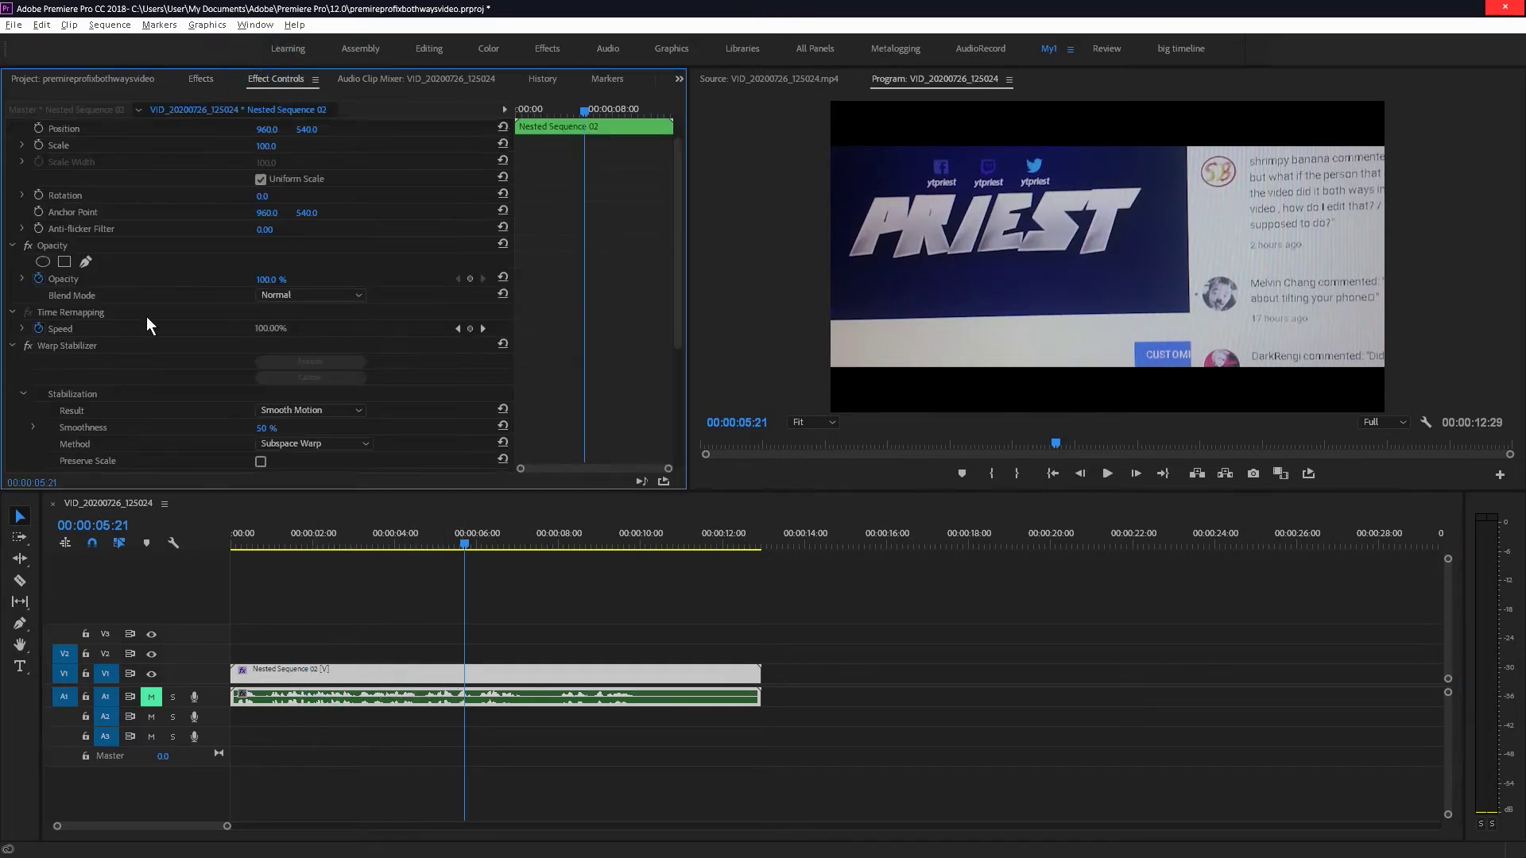
scroll(92, 297, down, 2)
click(68, 234)
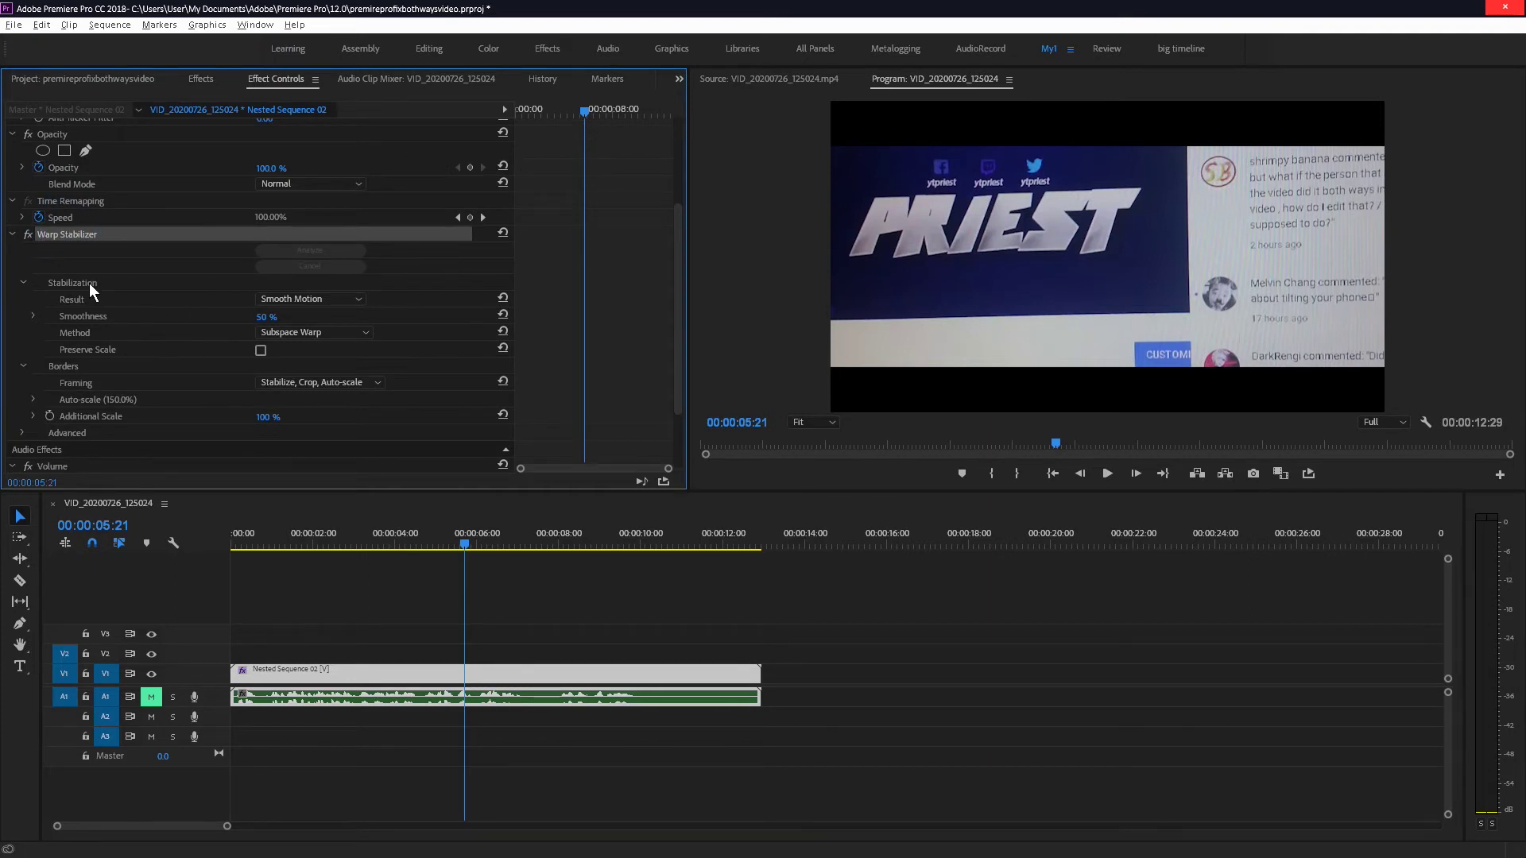
click(299, 298)
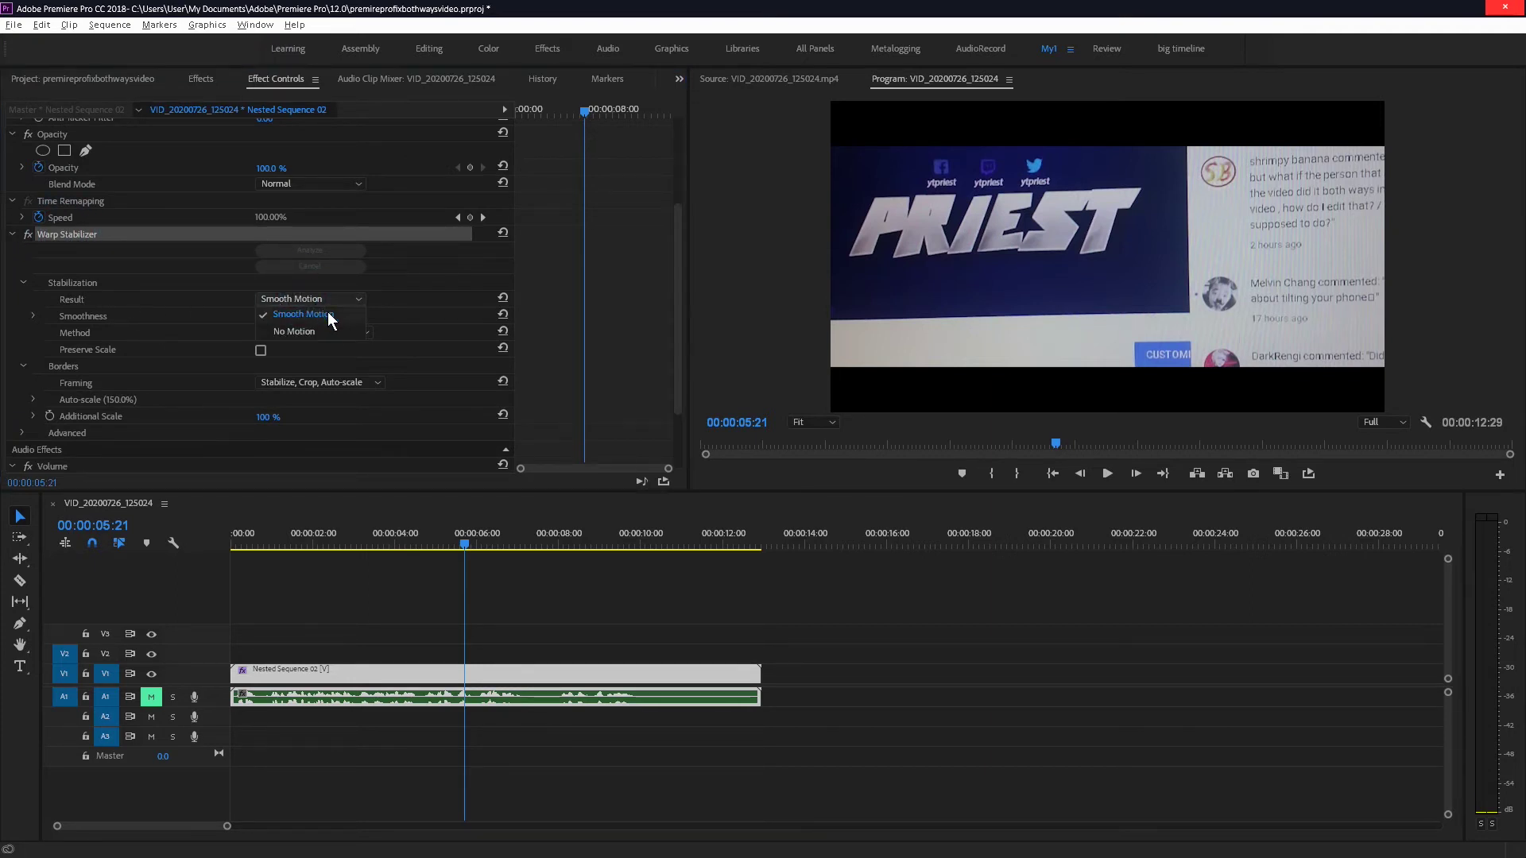
click(315, 299)
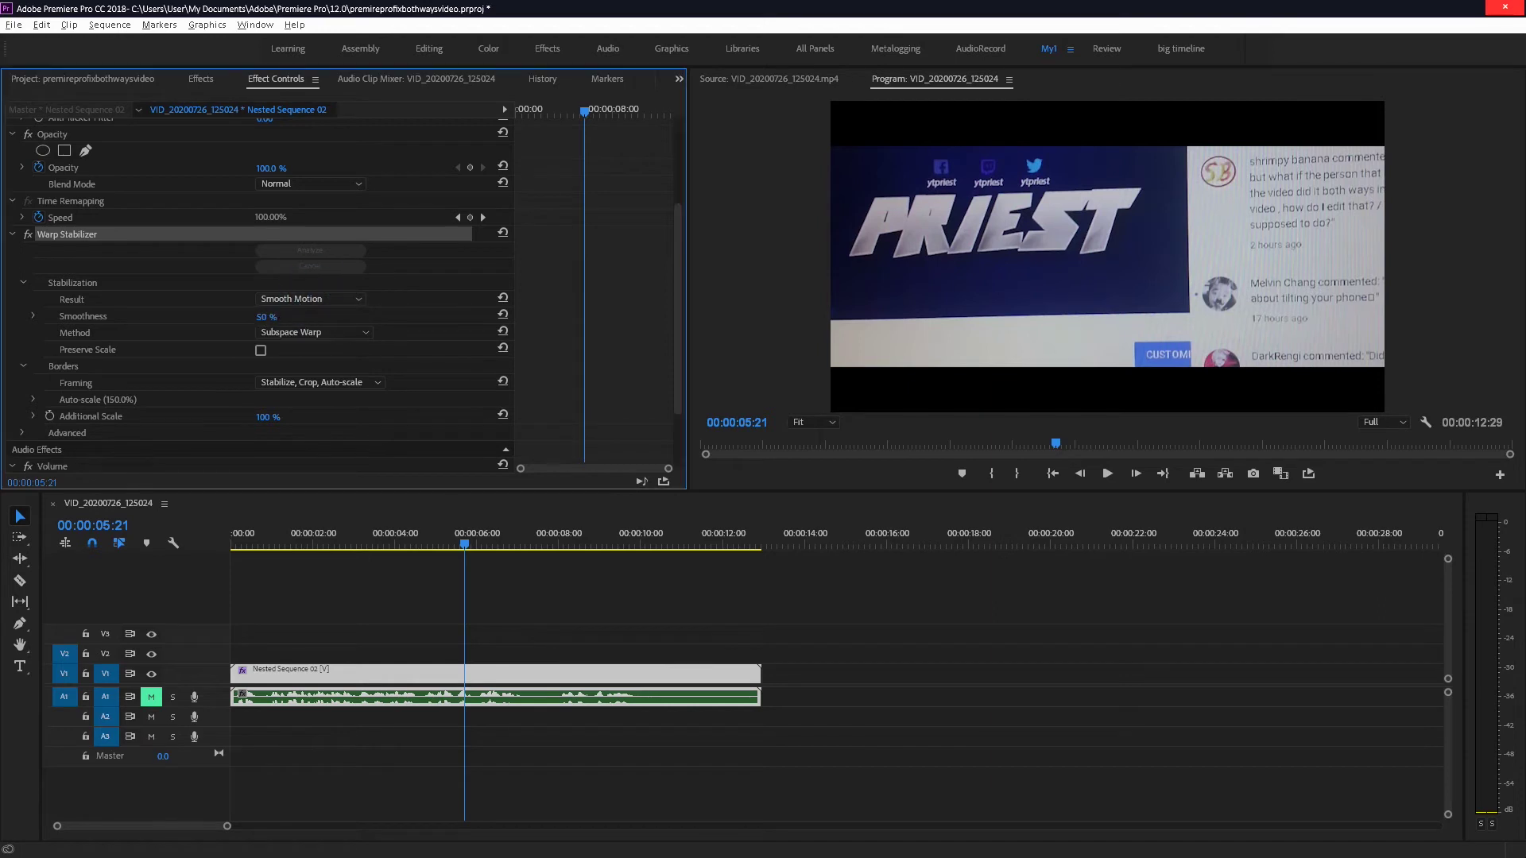
text(15)
key(Return)
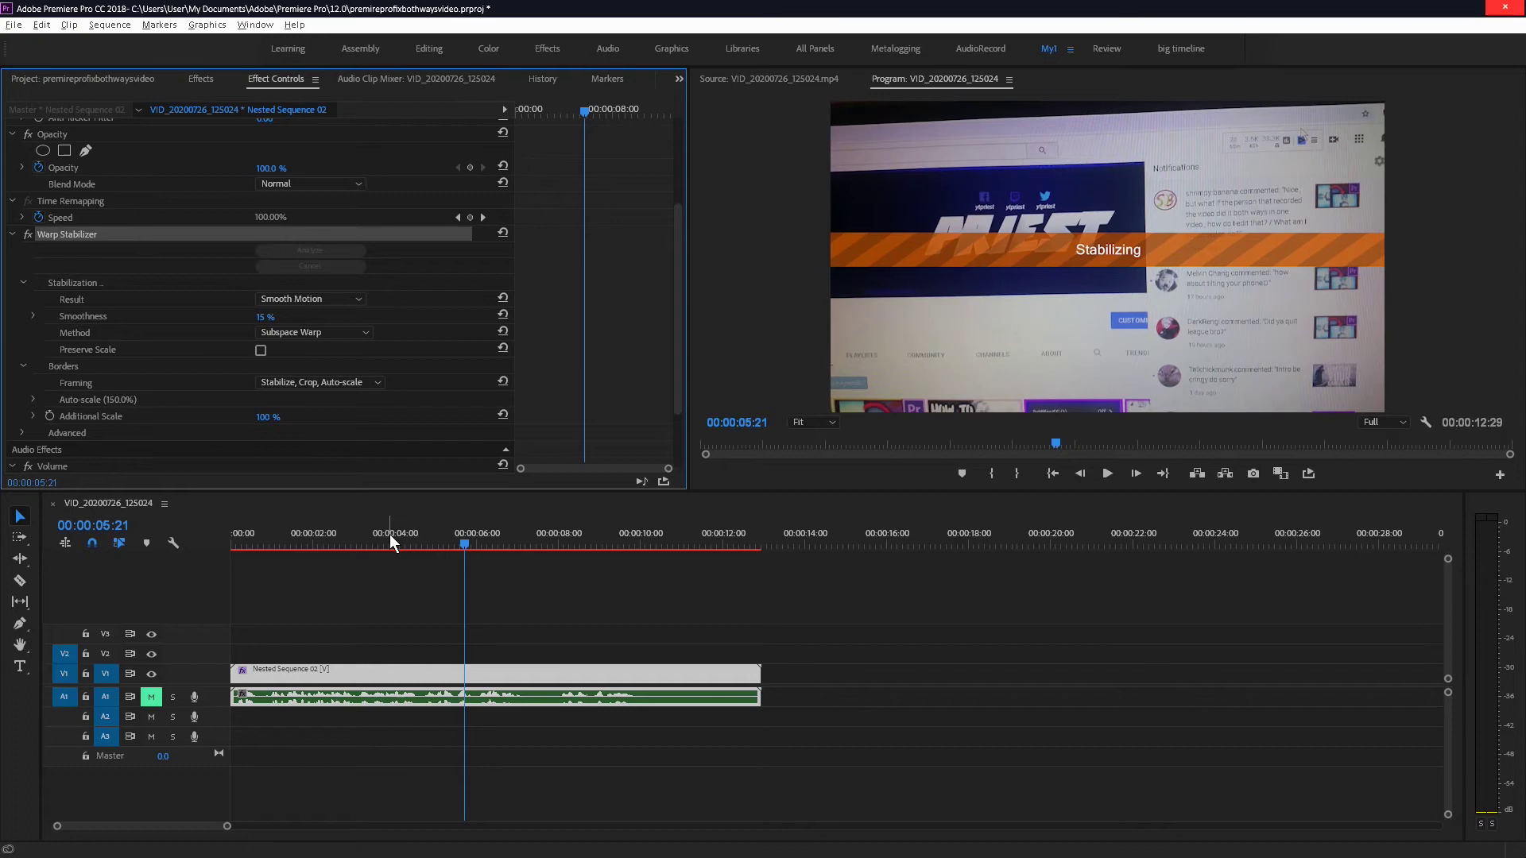
click(245, 539)
key(space)
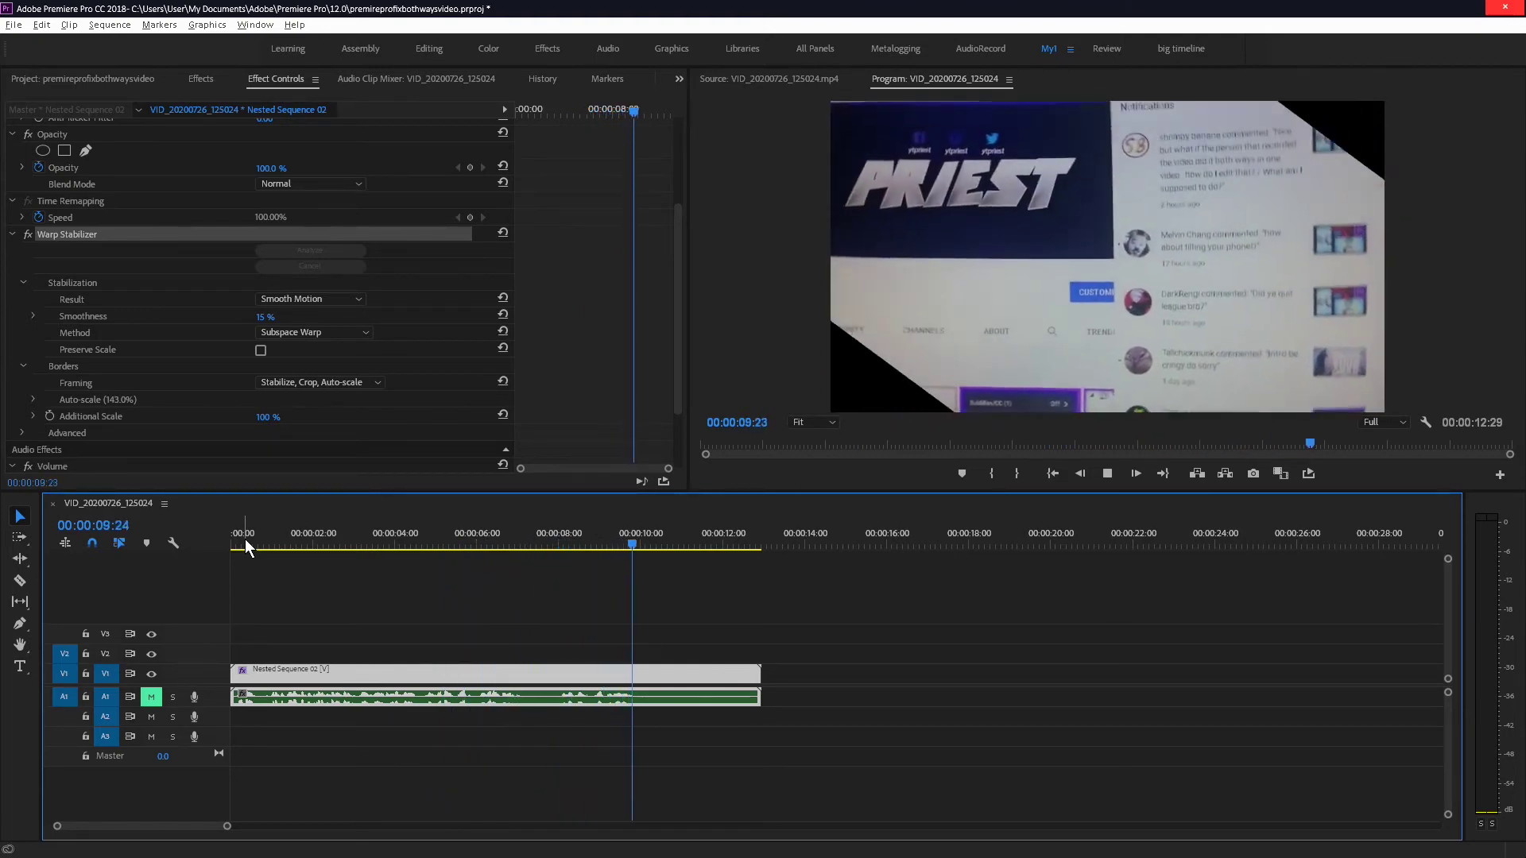
click(415, 542)
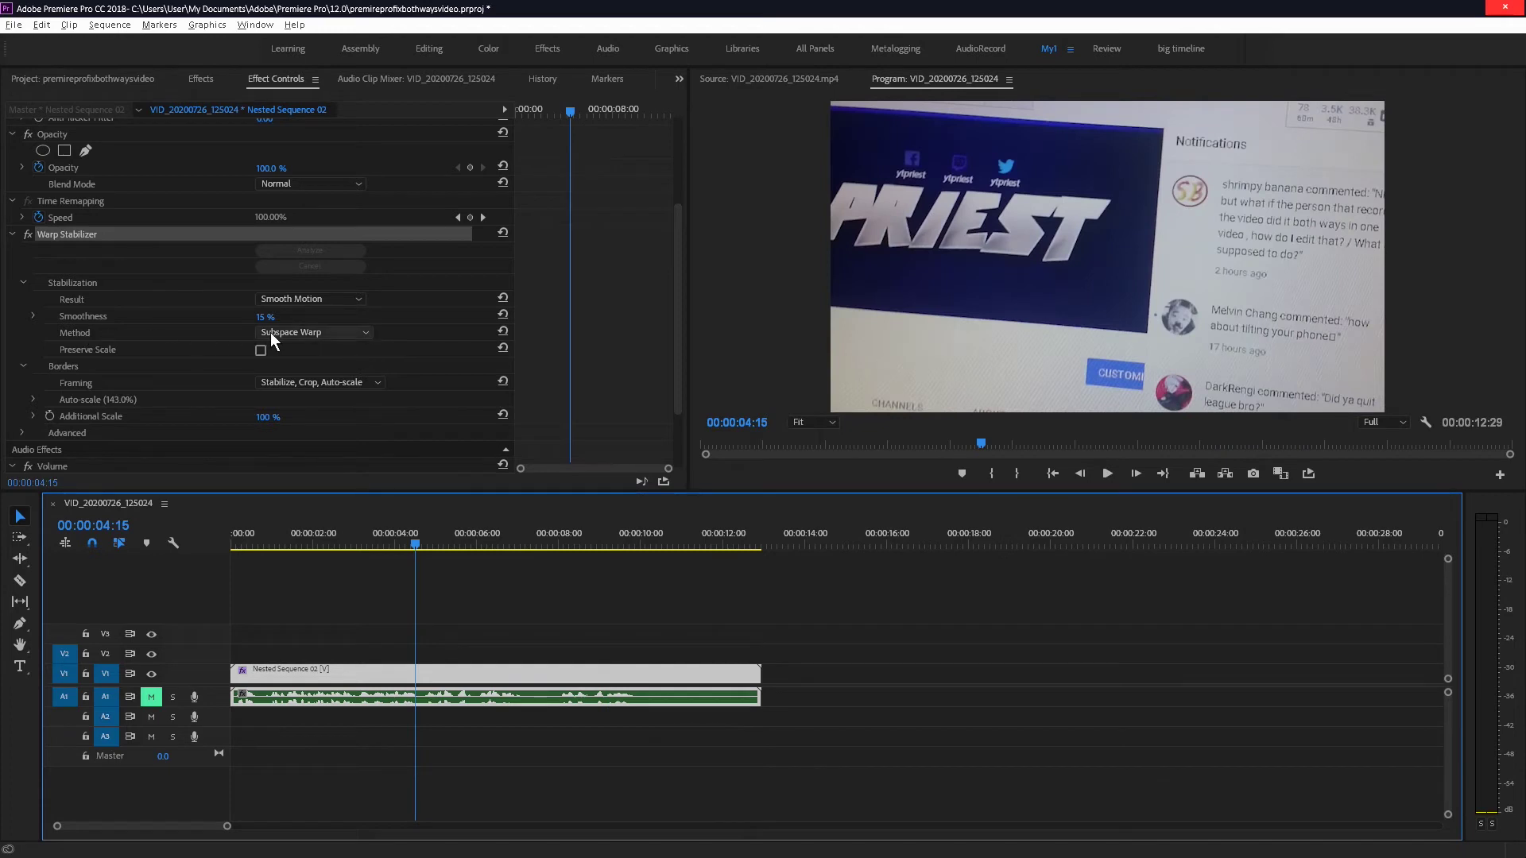
Try the Position method, then settle on Position, Scale, Rotation, previewing each
click(316, 329)
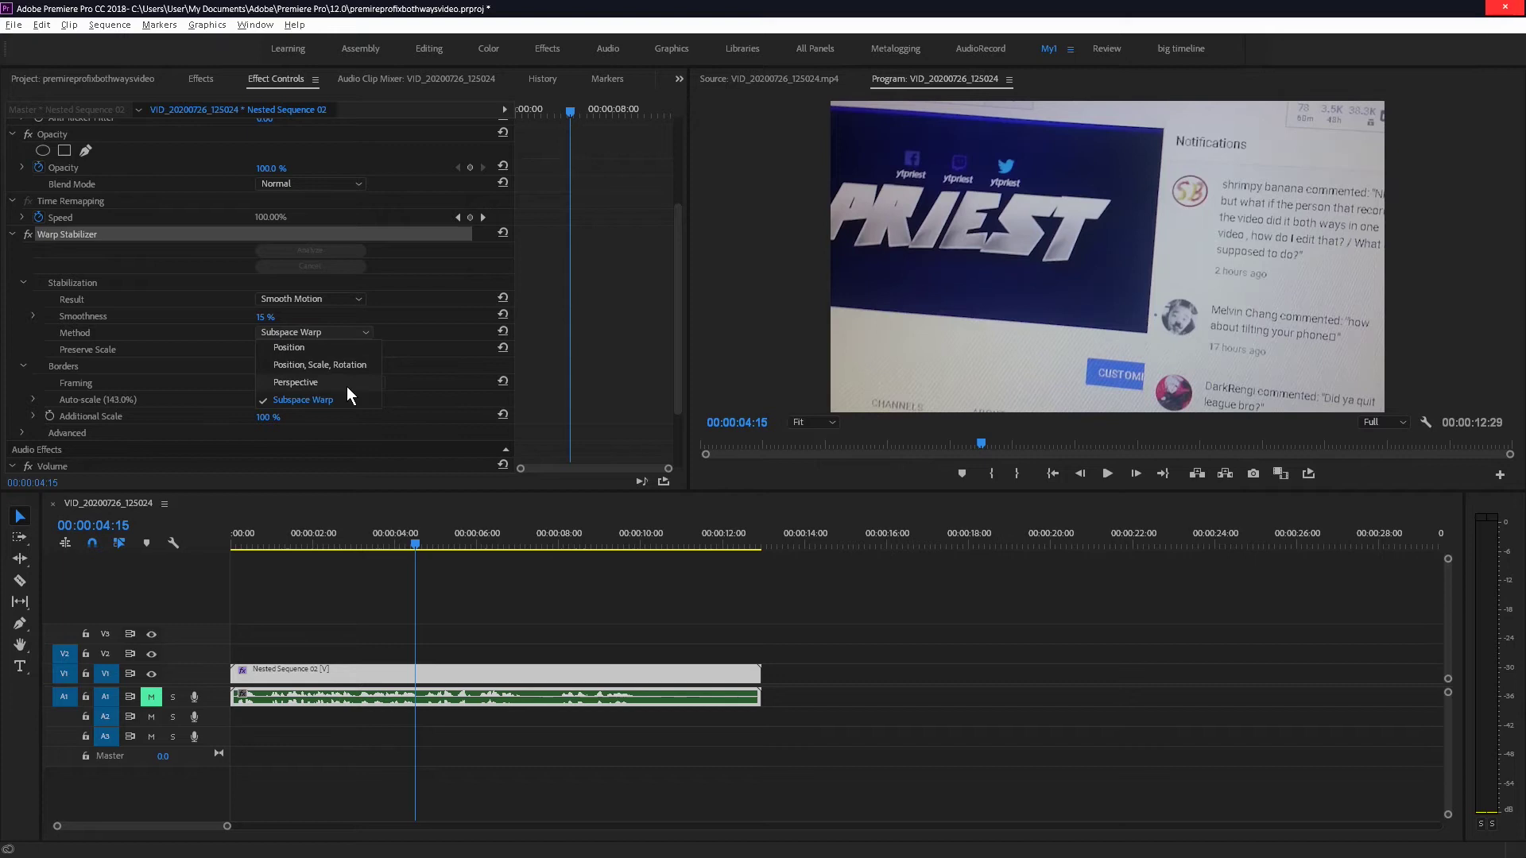
click(337, 352)
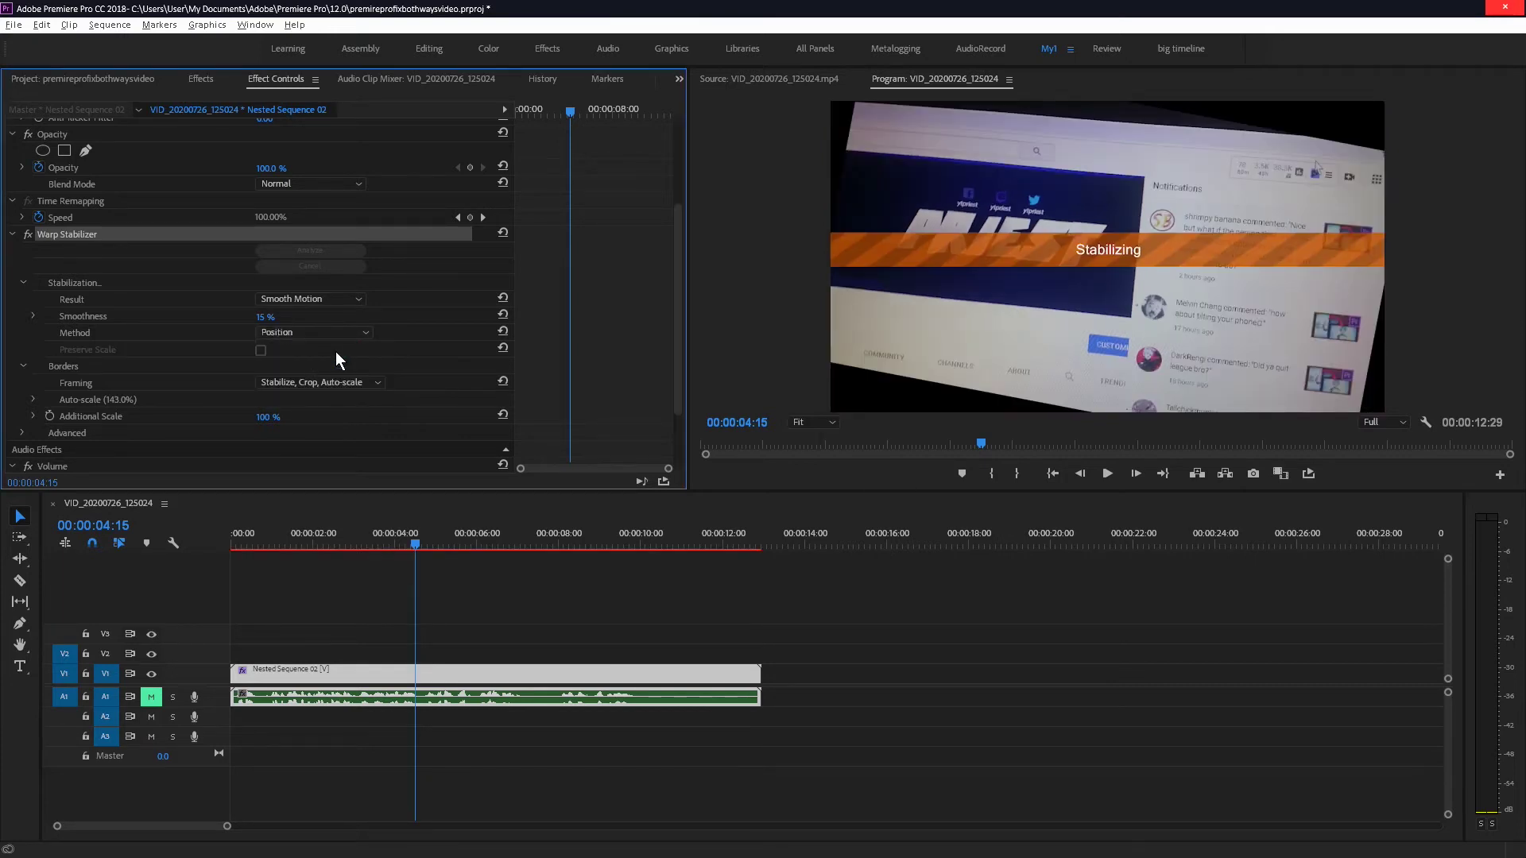
click(232, 537)
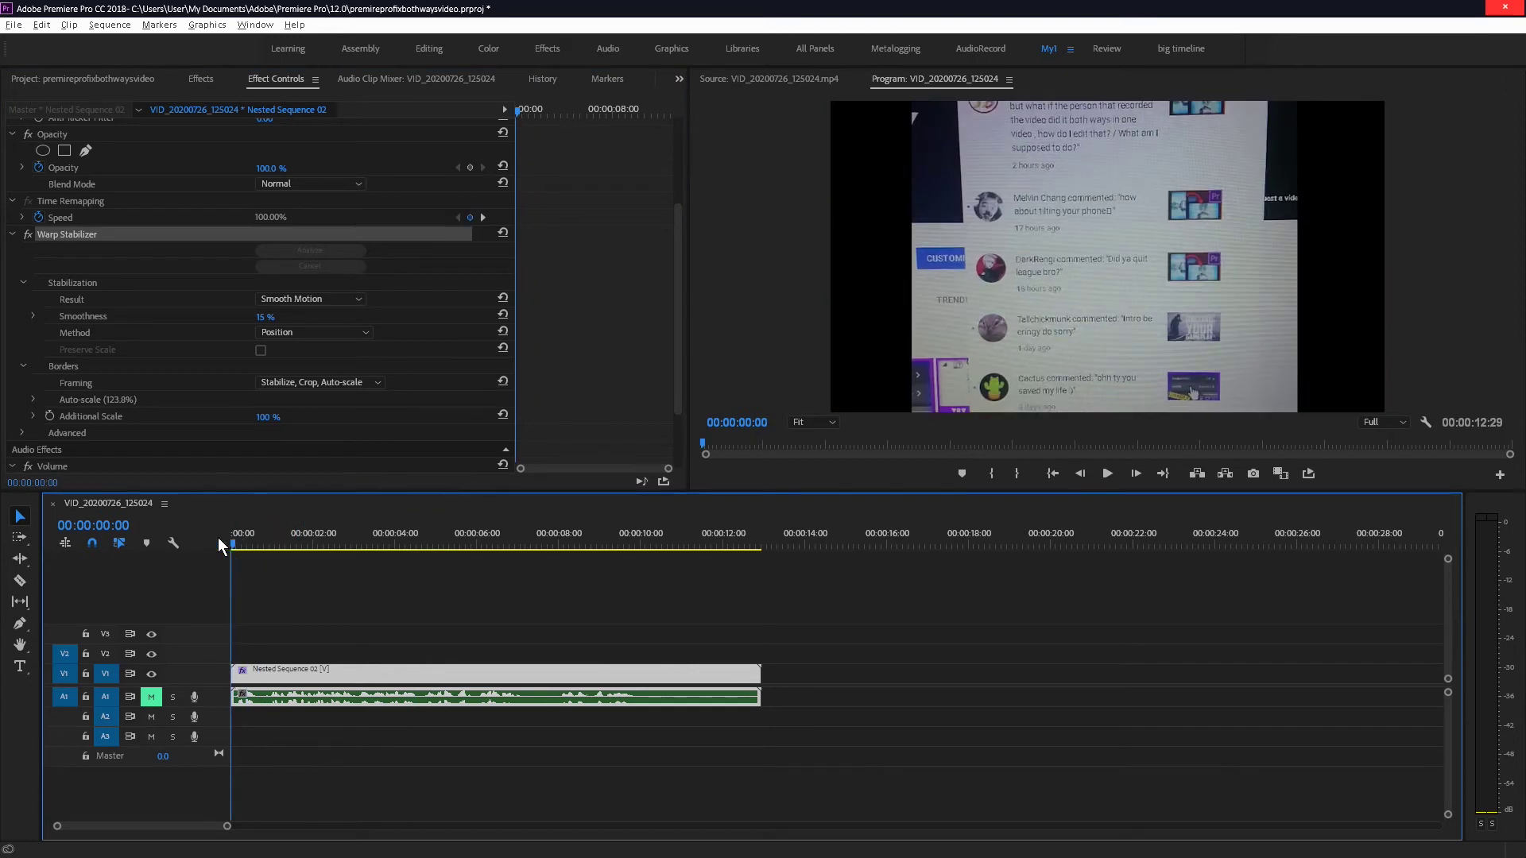
key(space)
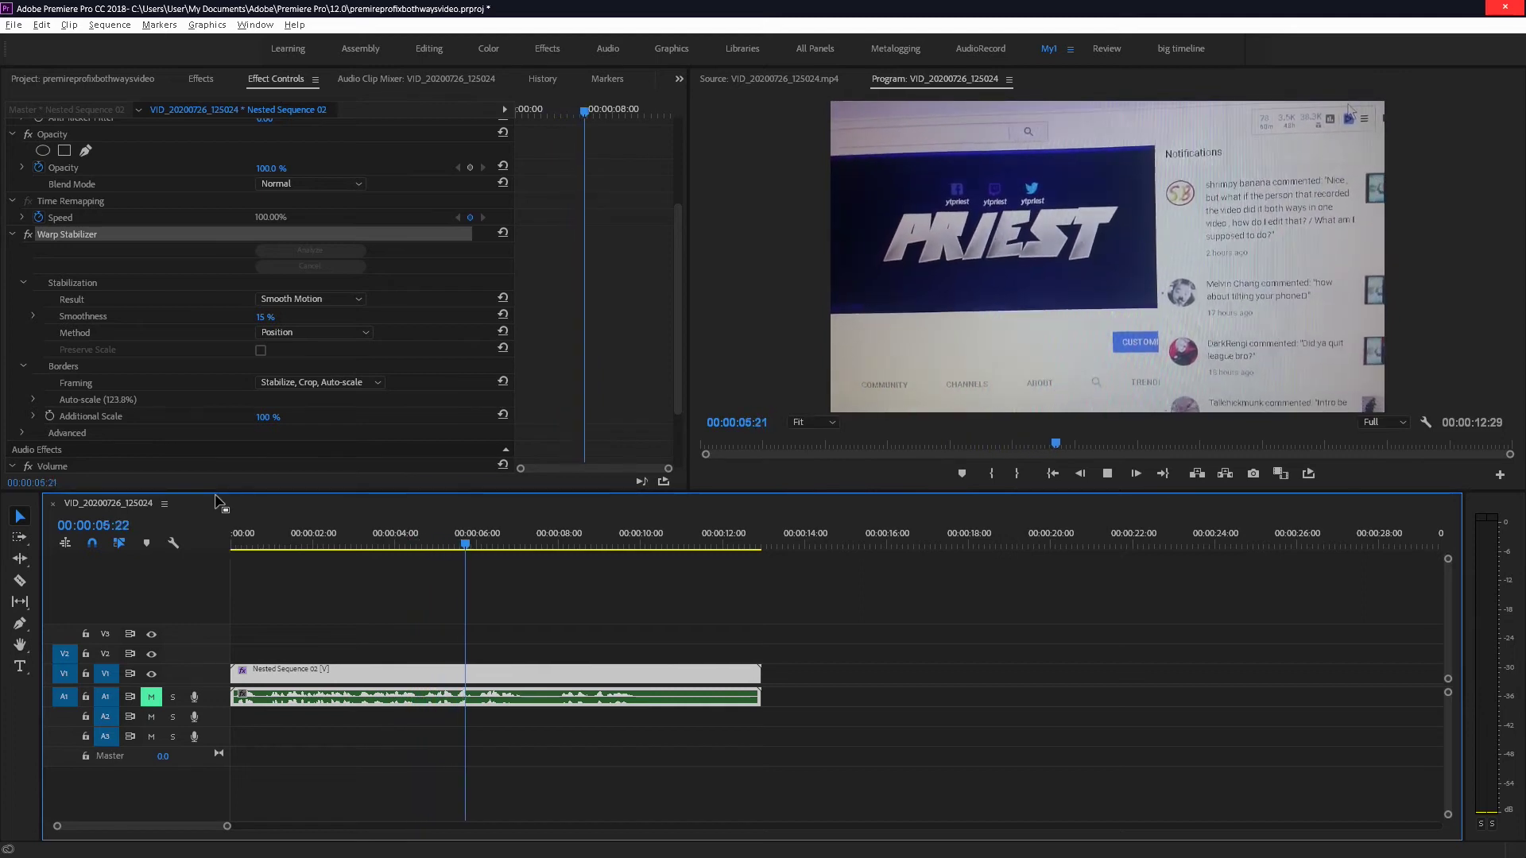
key(space)
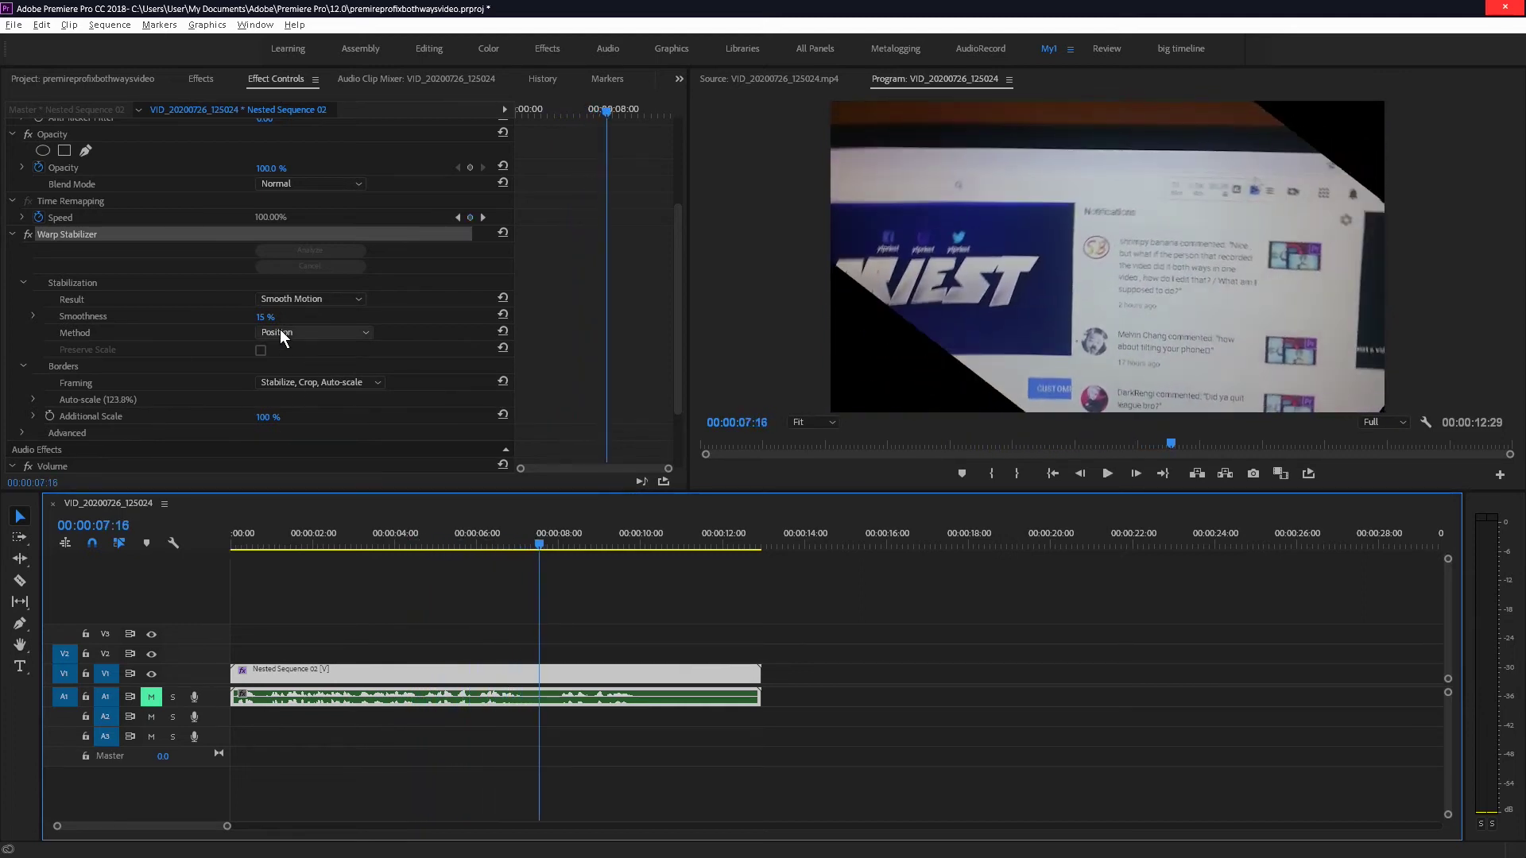
click(285, 332)
click(318, 365)
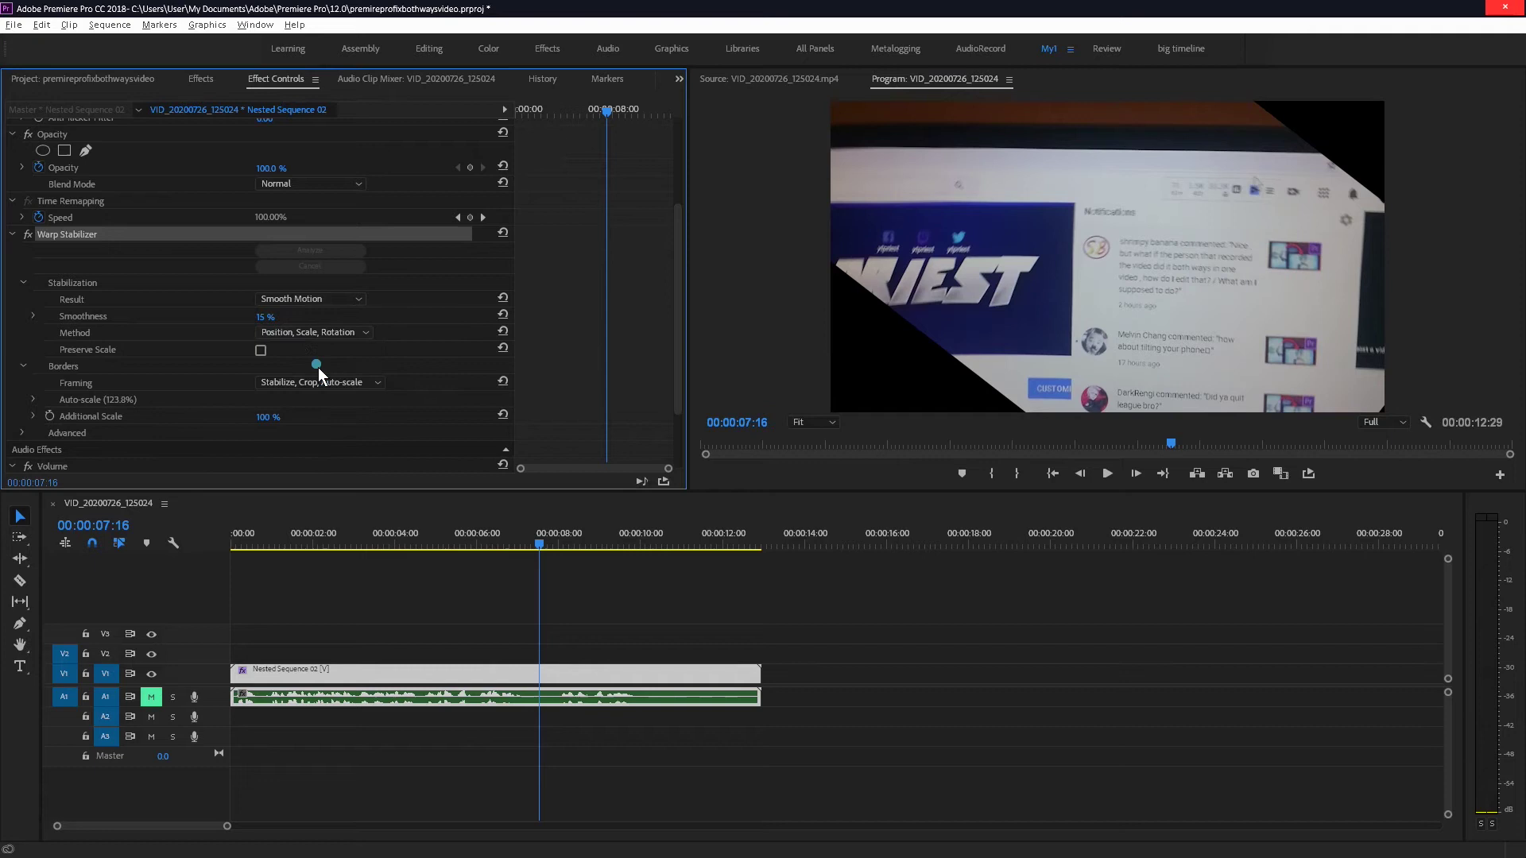
click(278, 540)
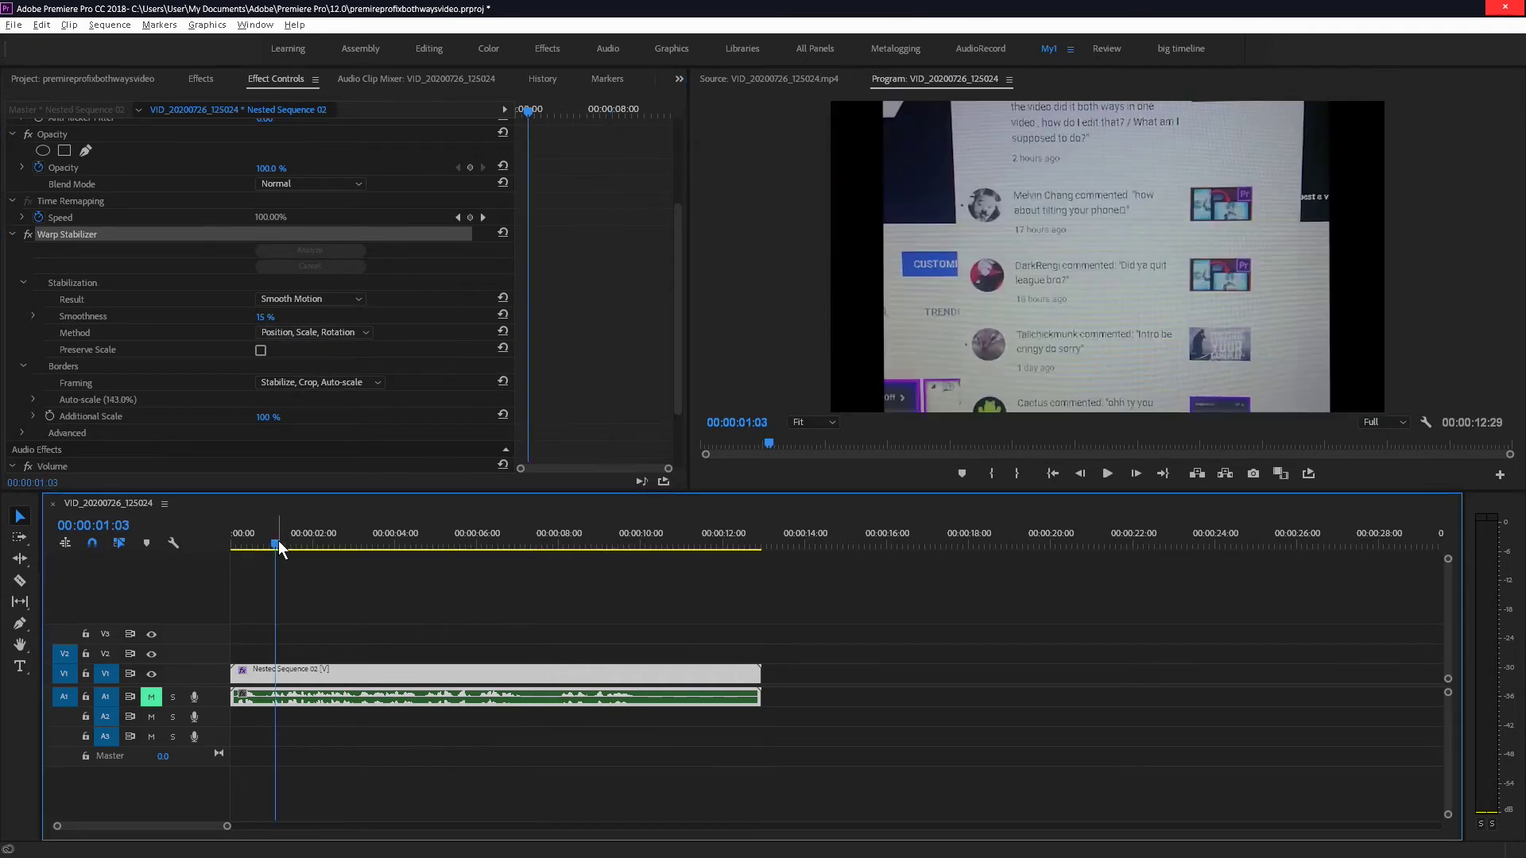
key(space)
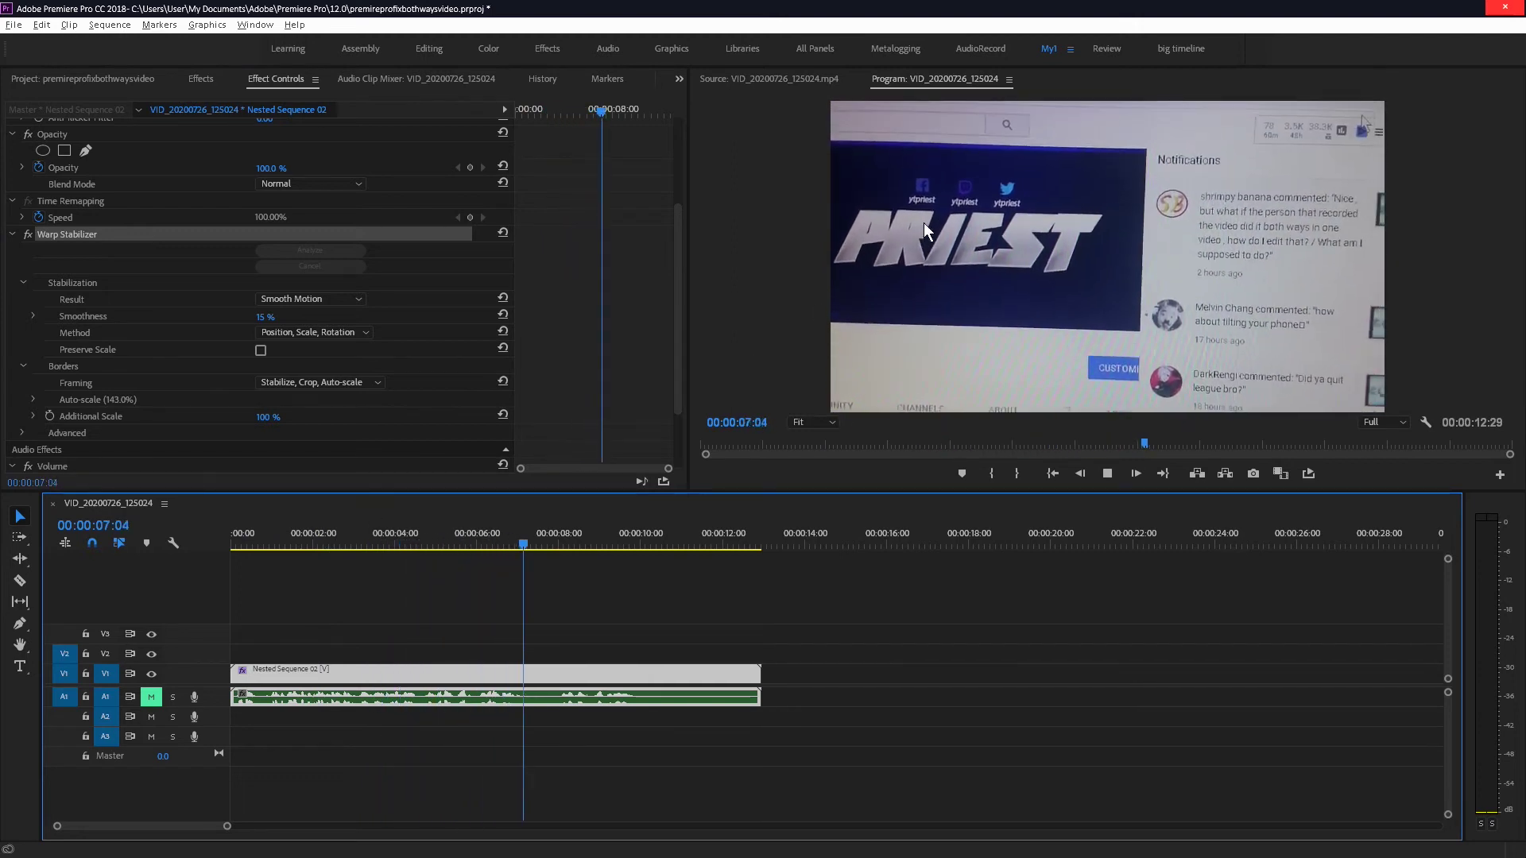
key(space)
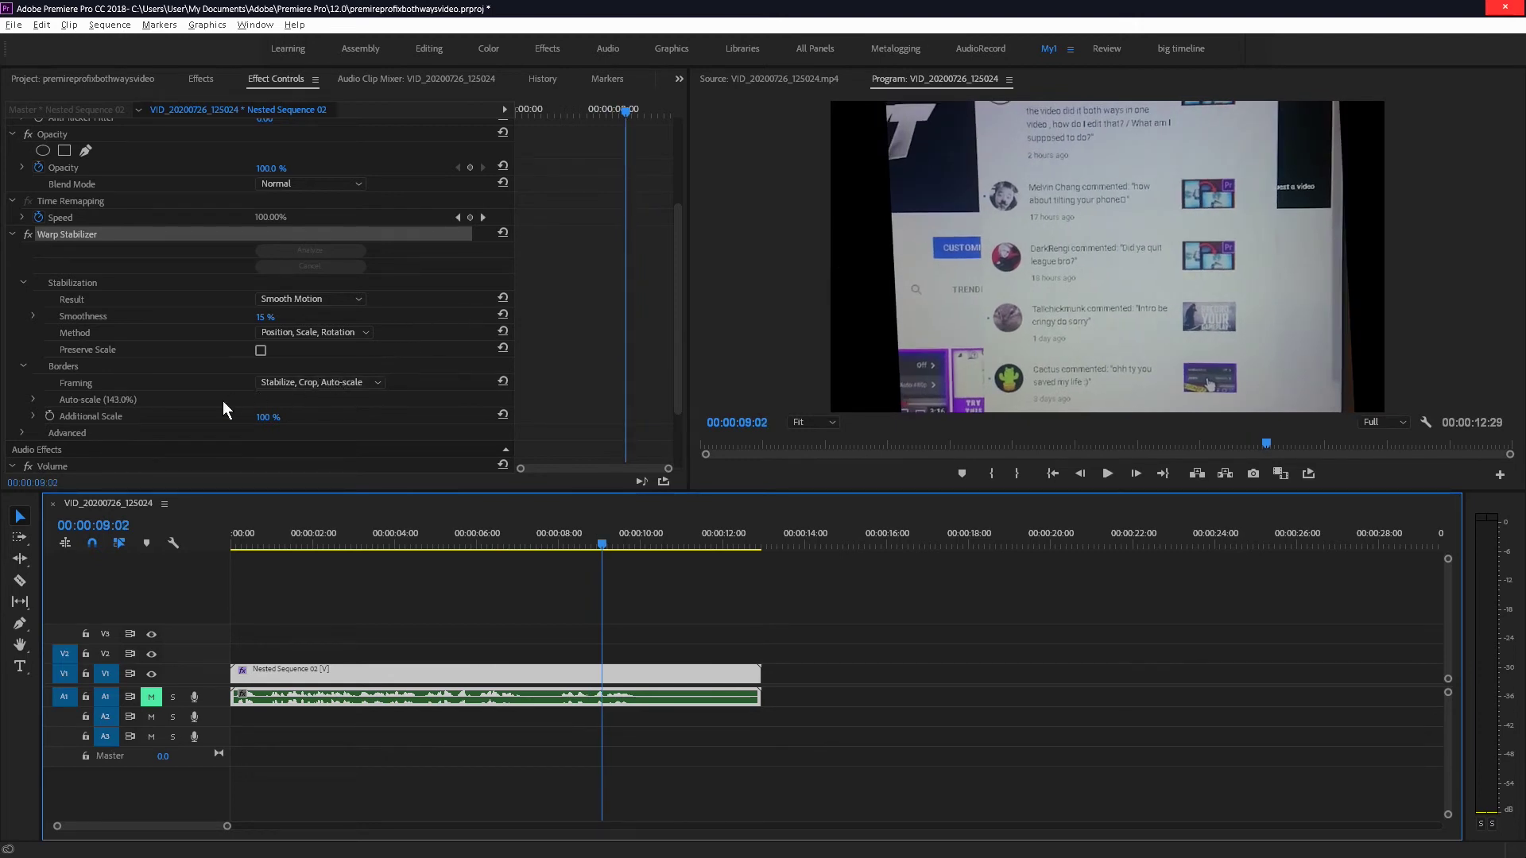
Test Preserve Scale by turning it on, scrubbing to 04:15, and turning it off
click(260, 351)
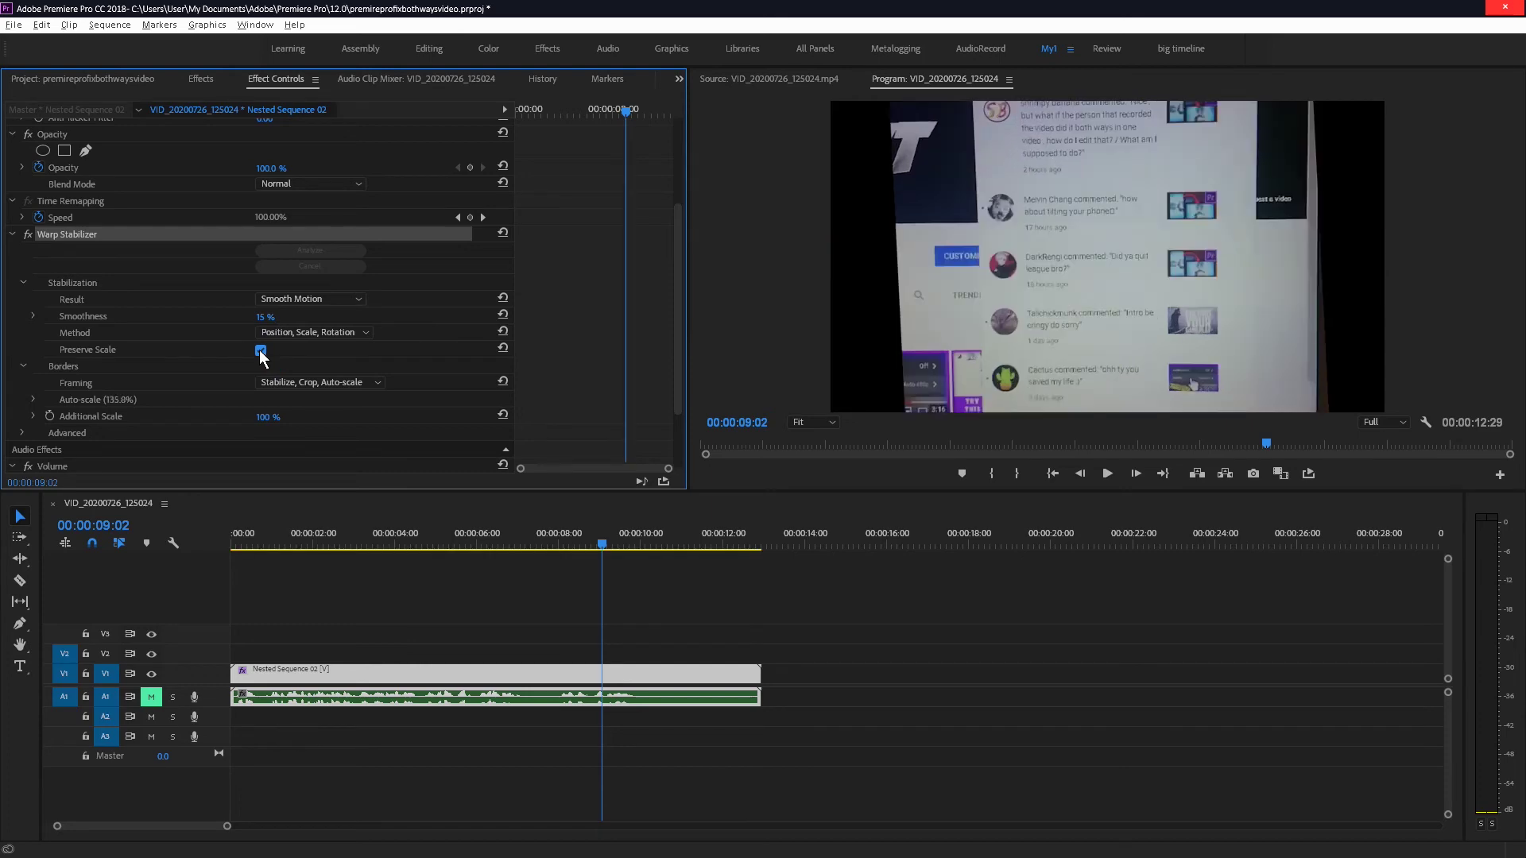
click(380, 531)
drag(380, 527, 418, 519)
click(260, 350)
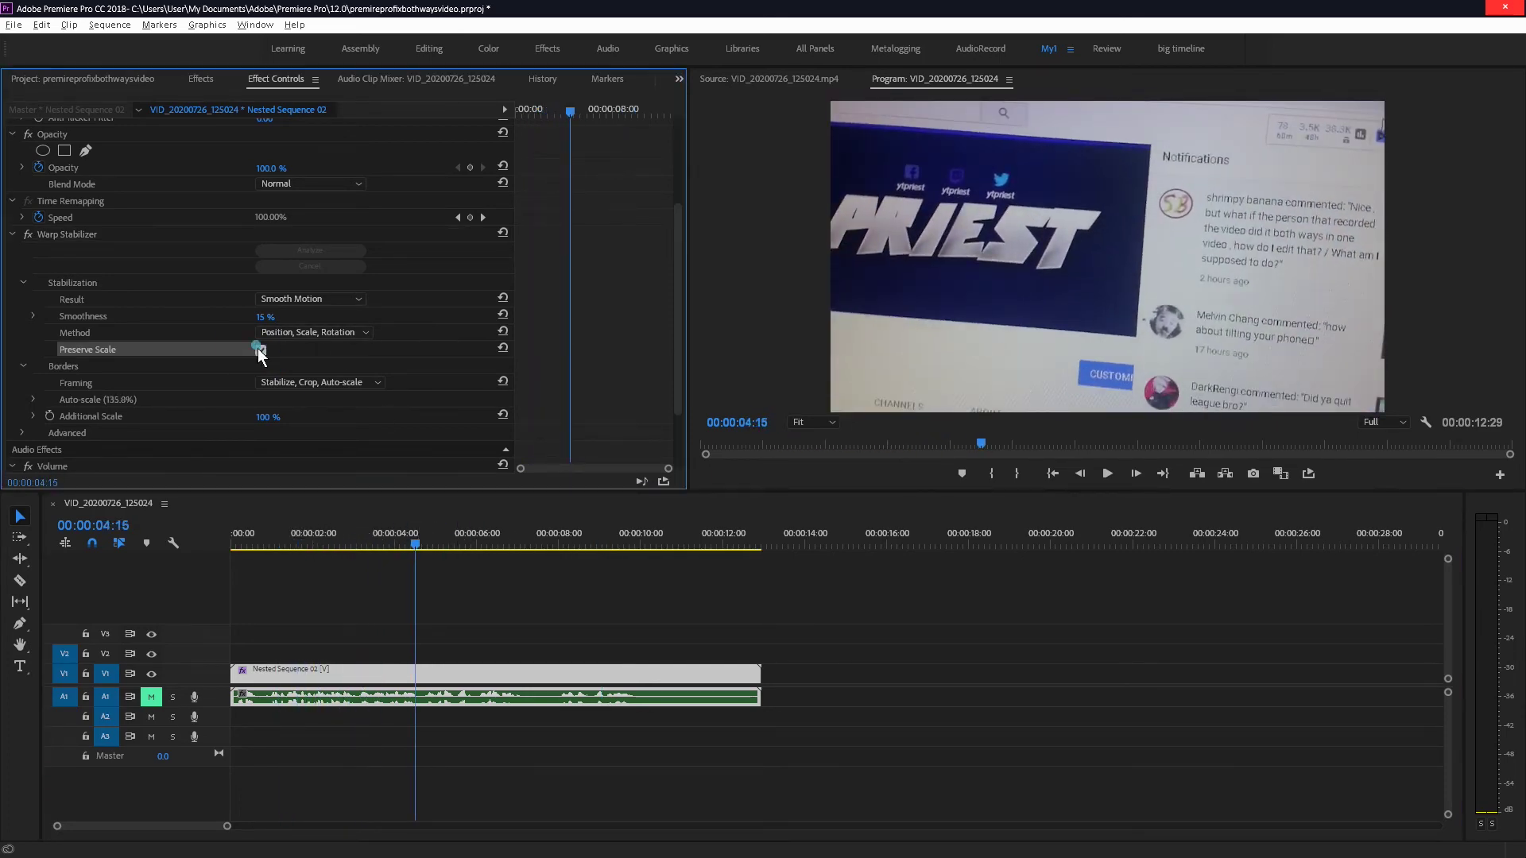
Set Borders Framing to Stabilize Only and play the uncropped result
click(70, 380)
click(274, 384)
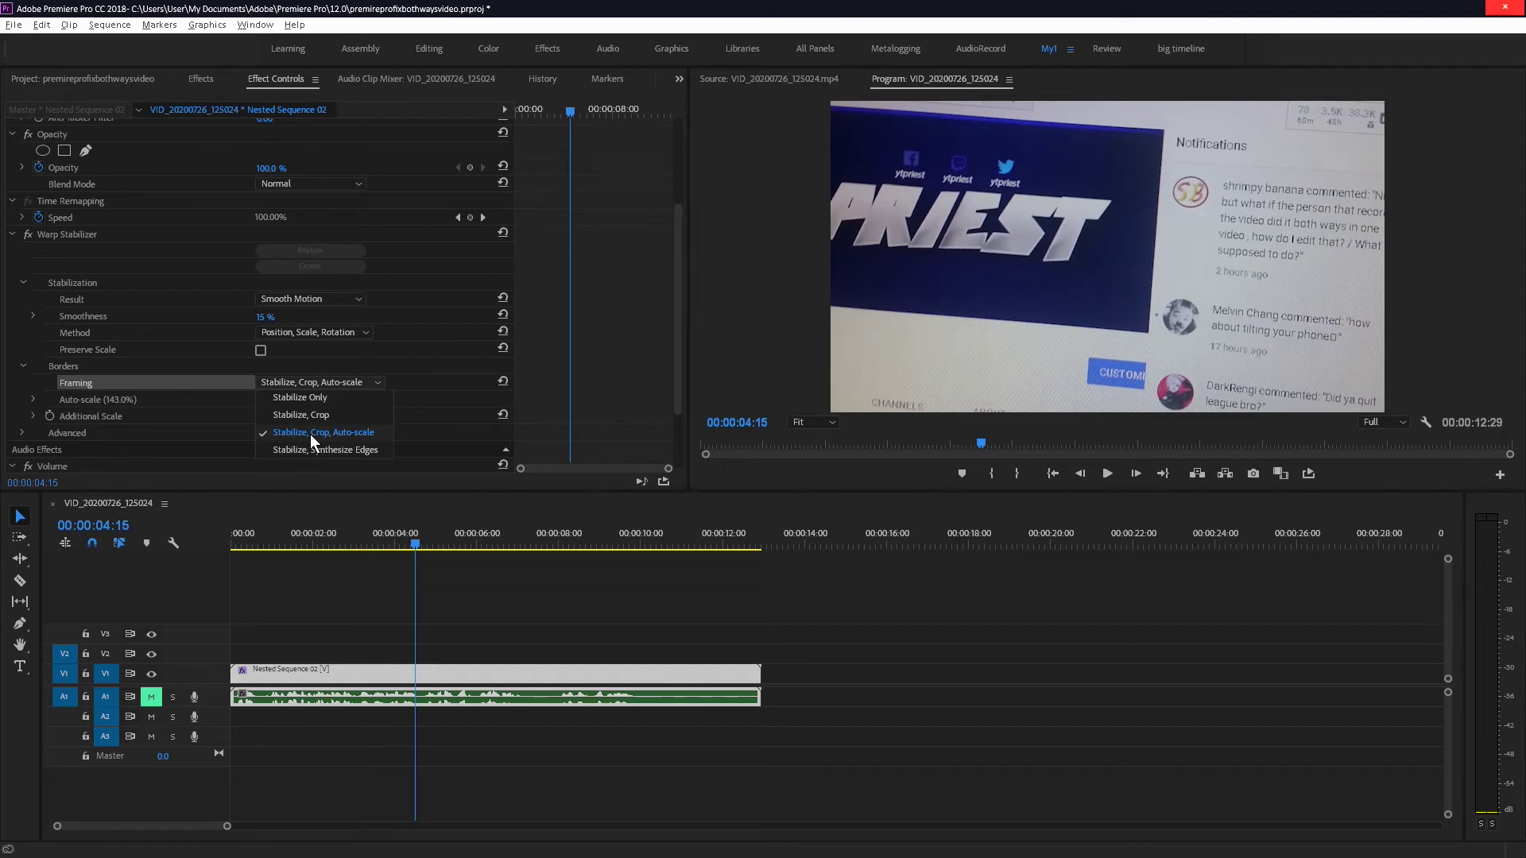
click(323, 399)
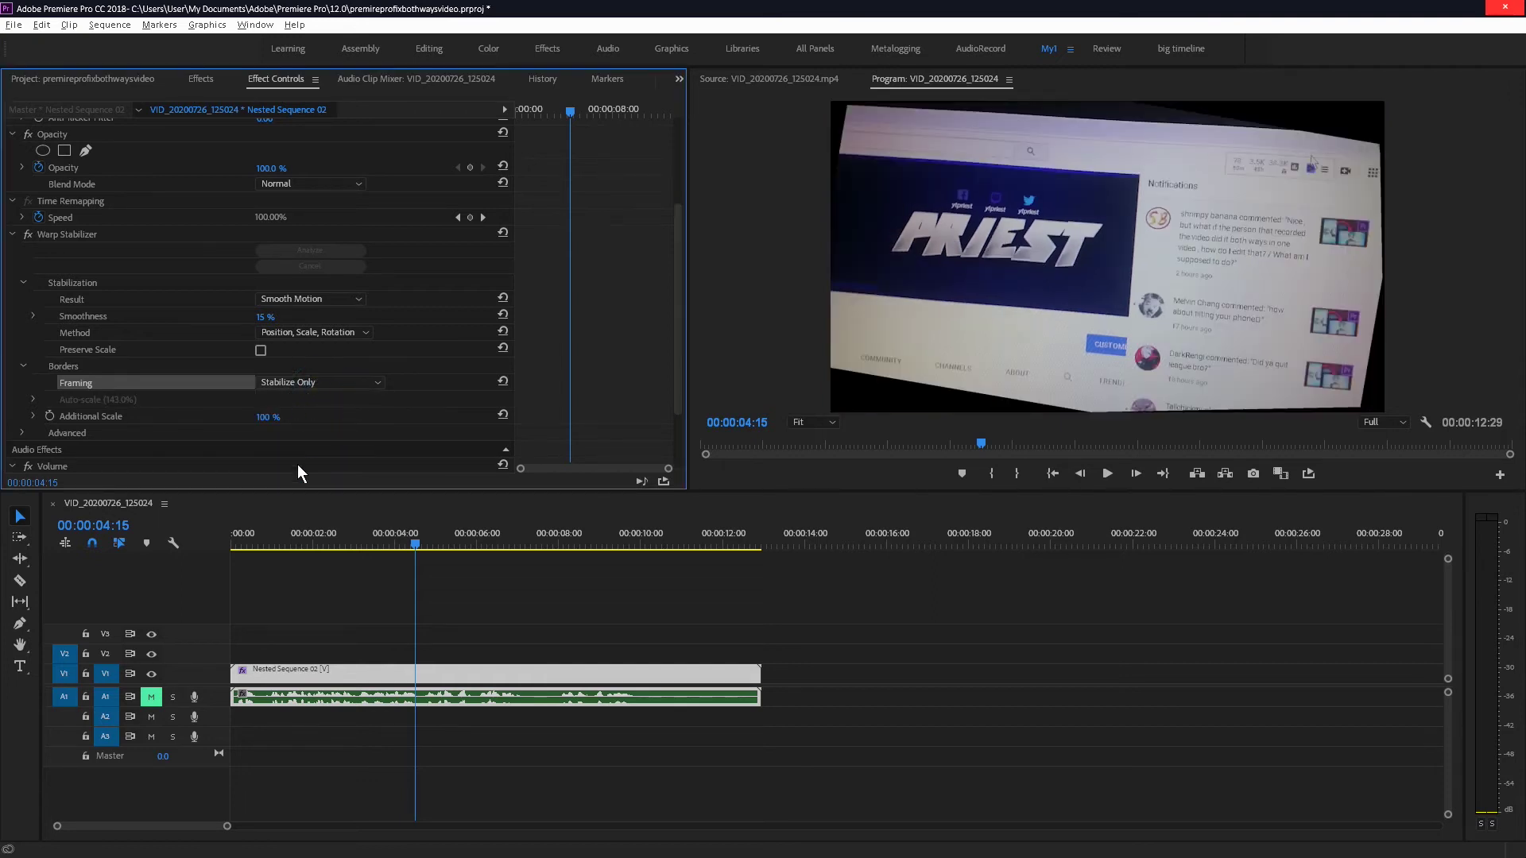
click(255, 536)
key(space)
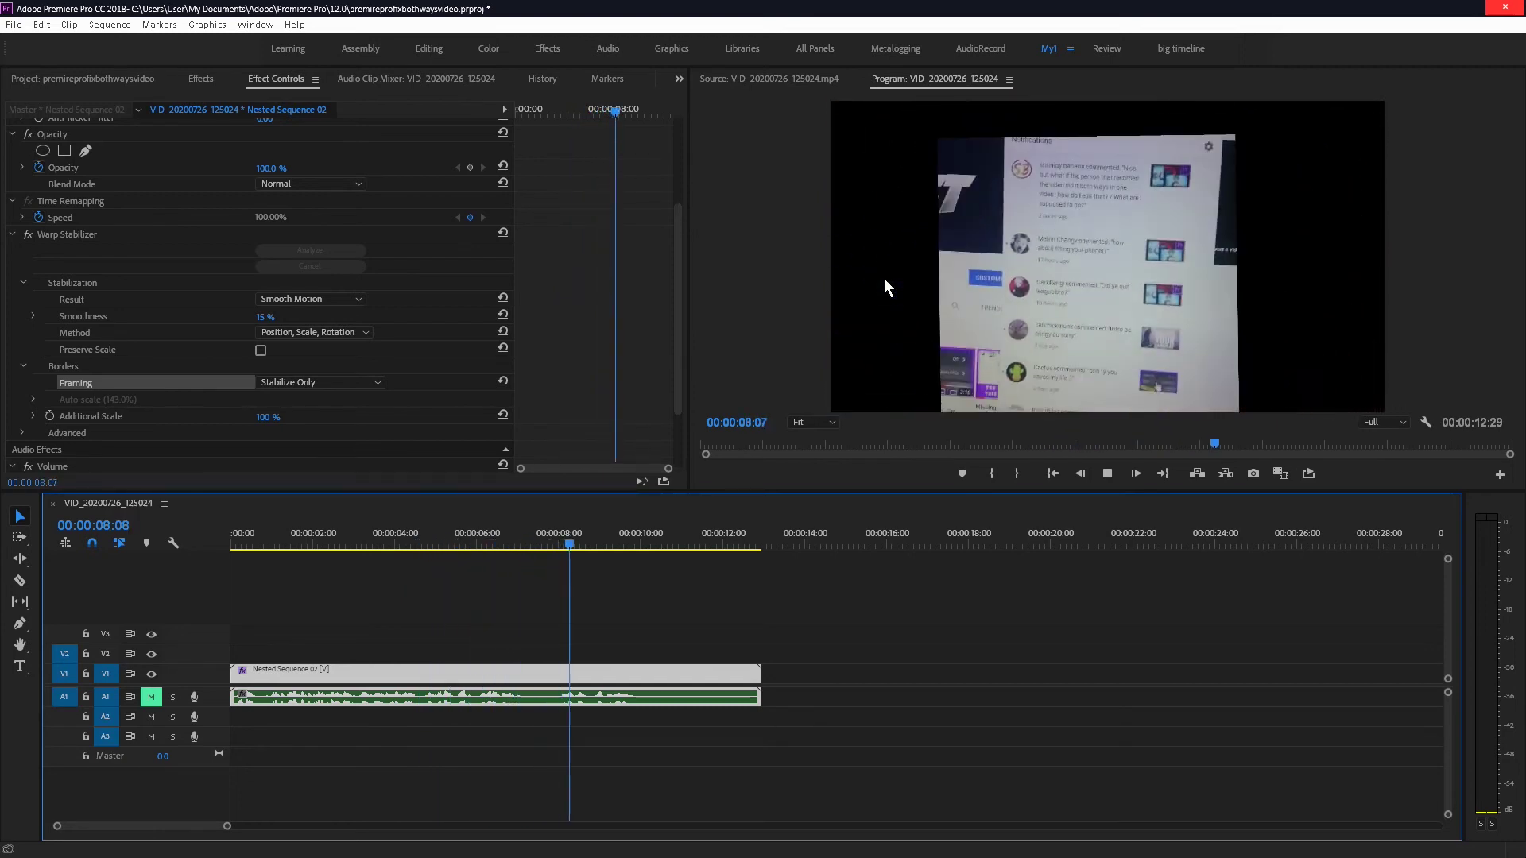
Collapse the Warp Stabilizer group and park the playhead at 00:00:03:04
click(506, 534)
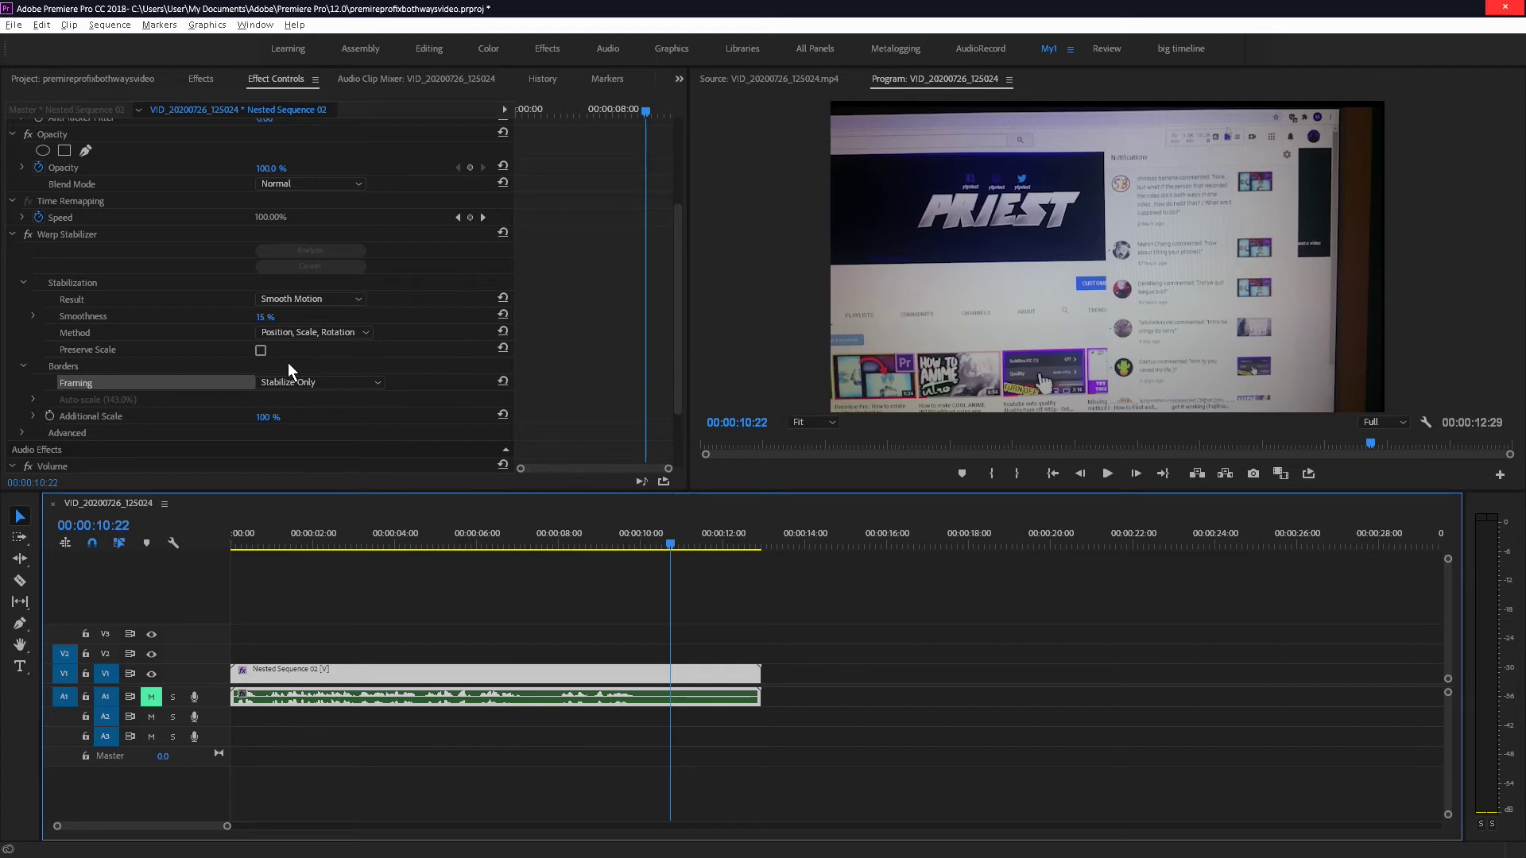
click(13, 234)
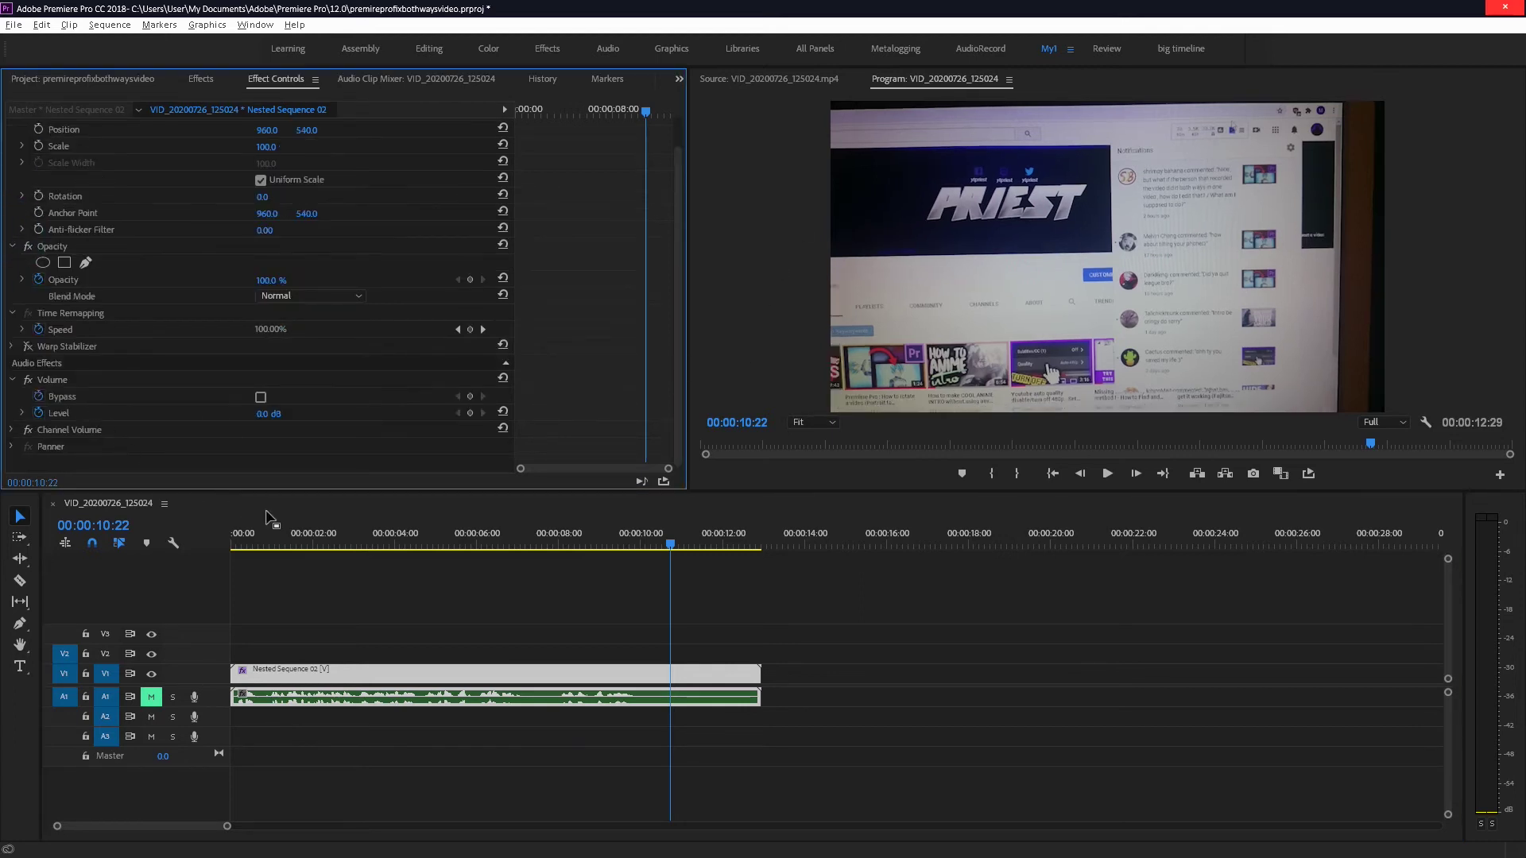
drag(368, 531, 358, 526)
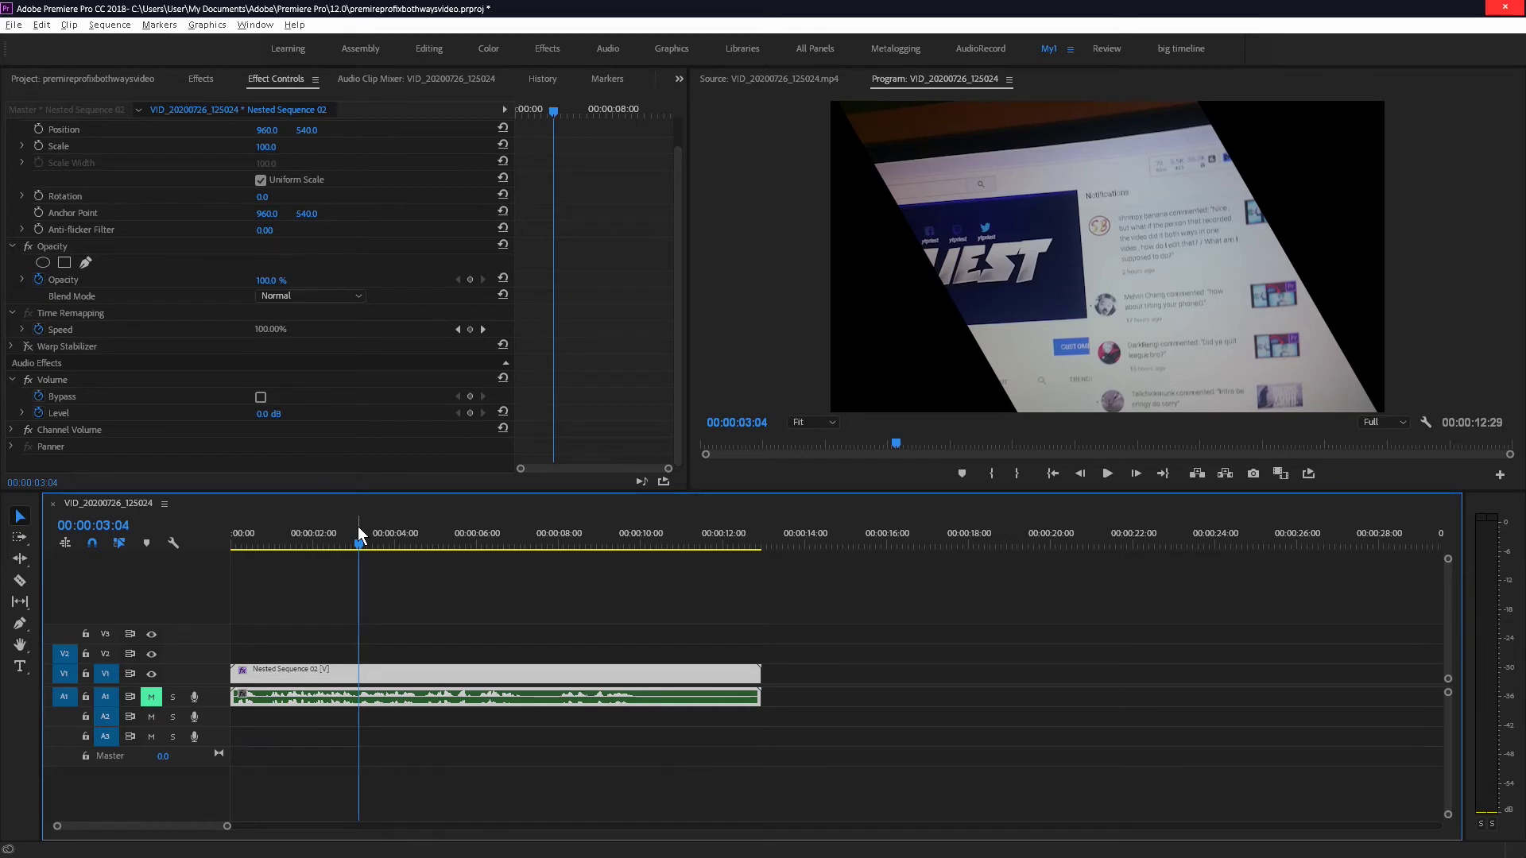
Duplicate the V1 nested clip onto V3 and delete the stray V2 copy
click(378, 648)
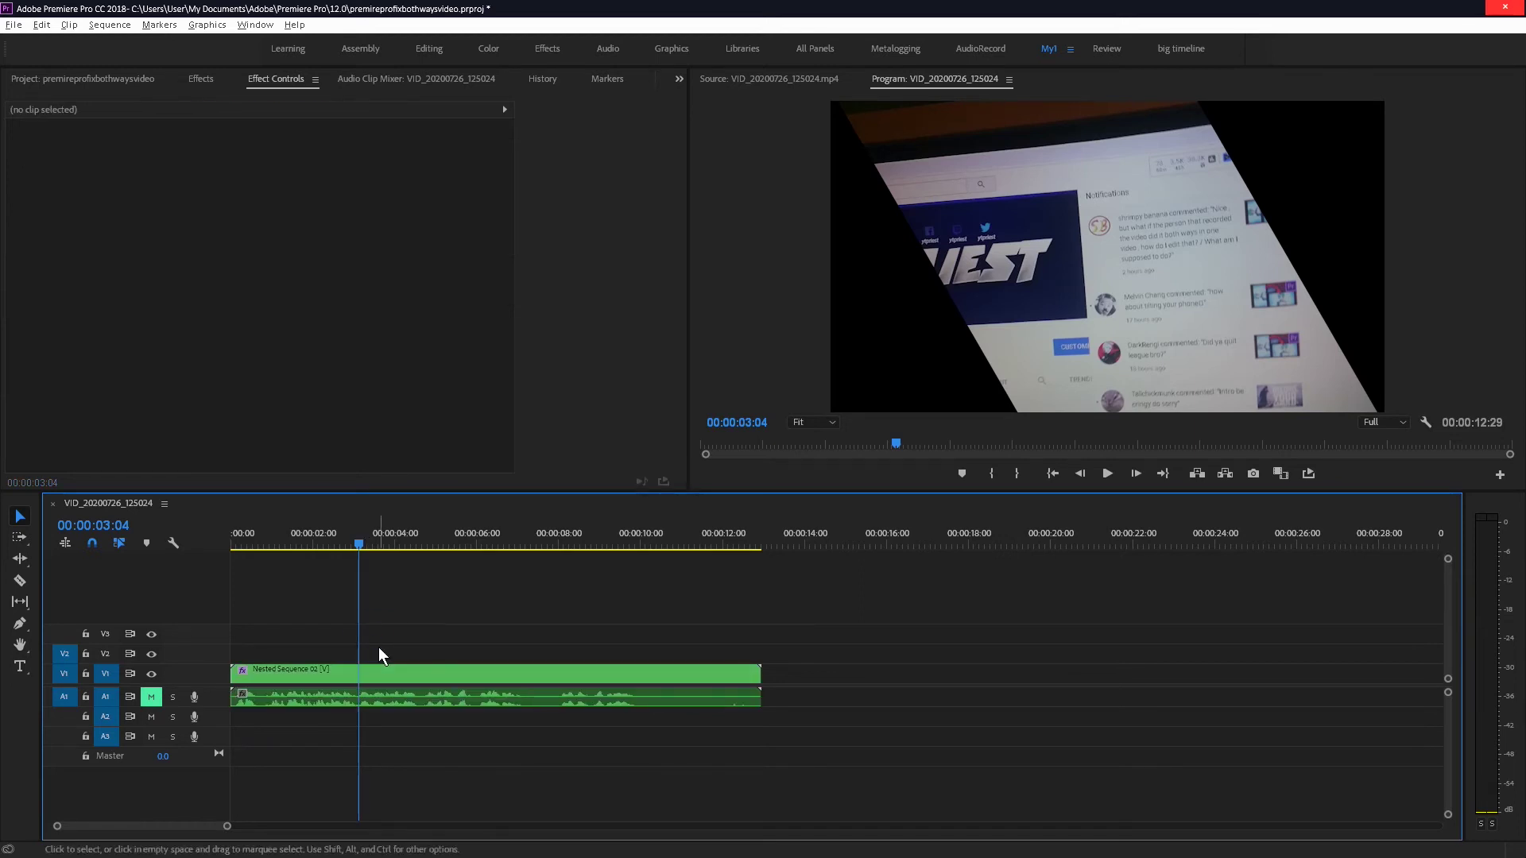
click(384, 672)
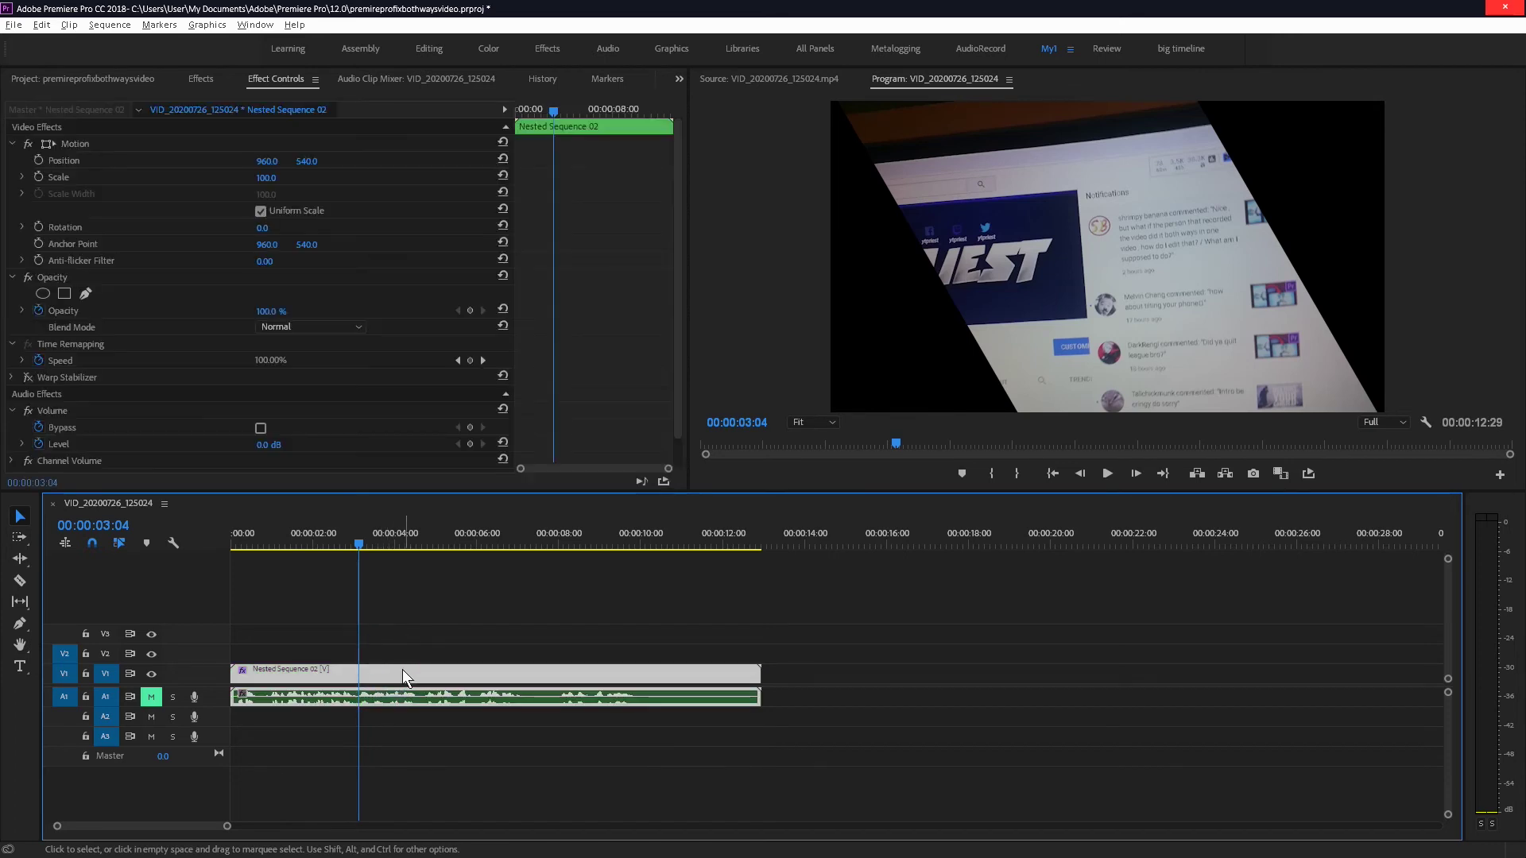
drag(367, 672, 372, 636)
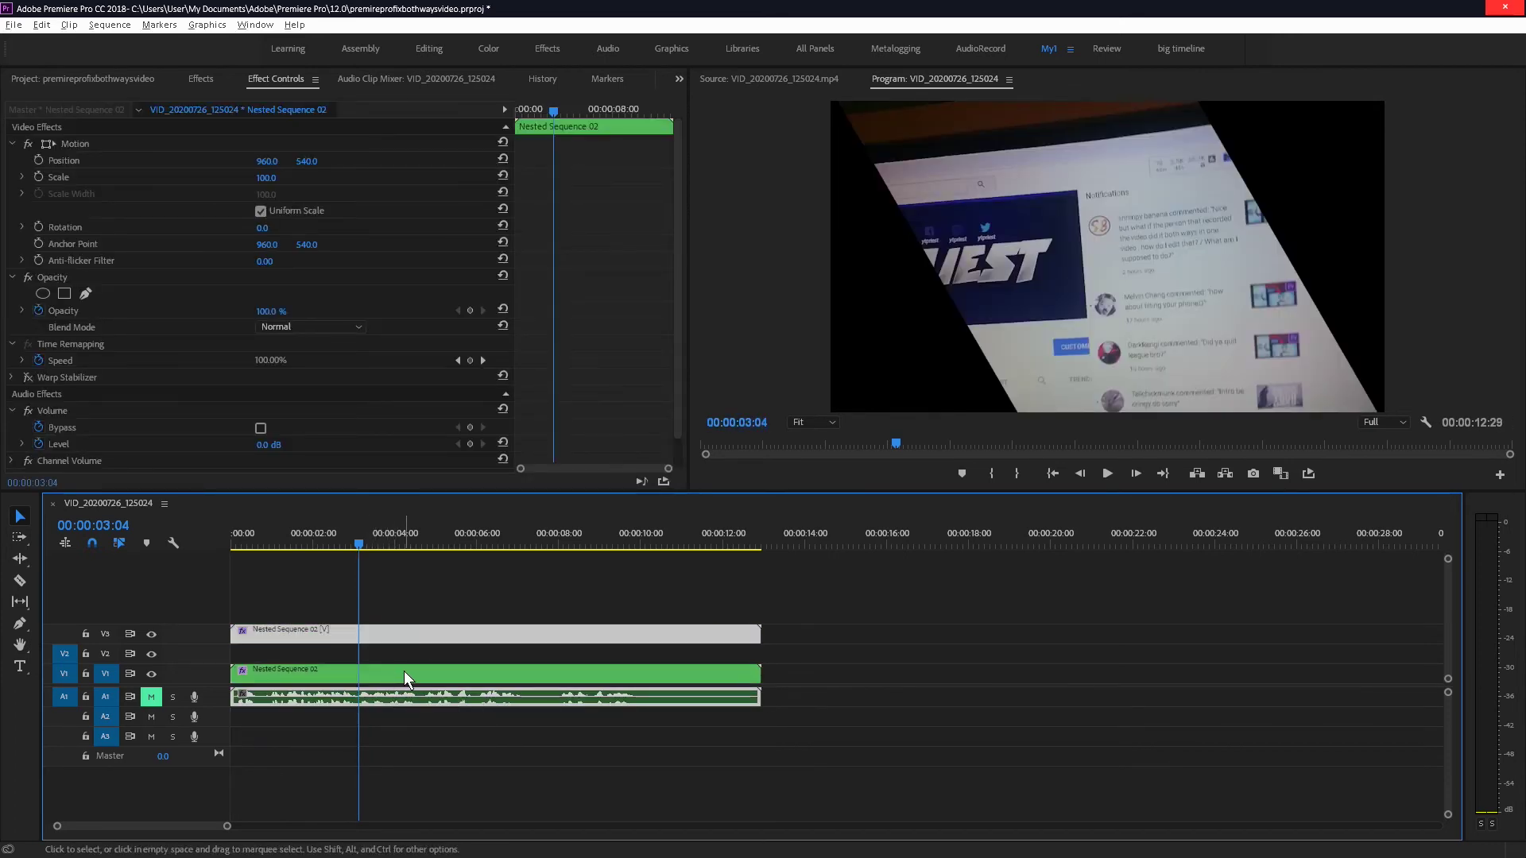
drag(404, 670, 402, 653)
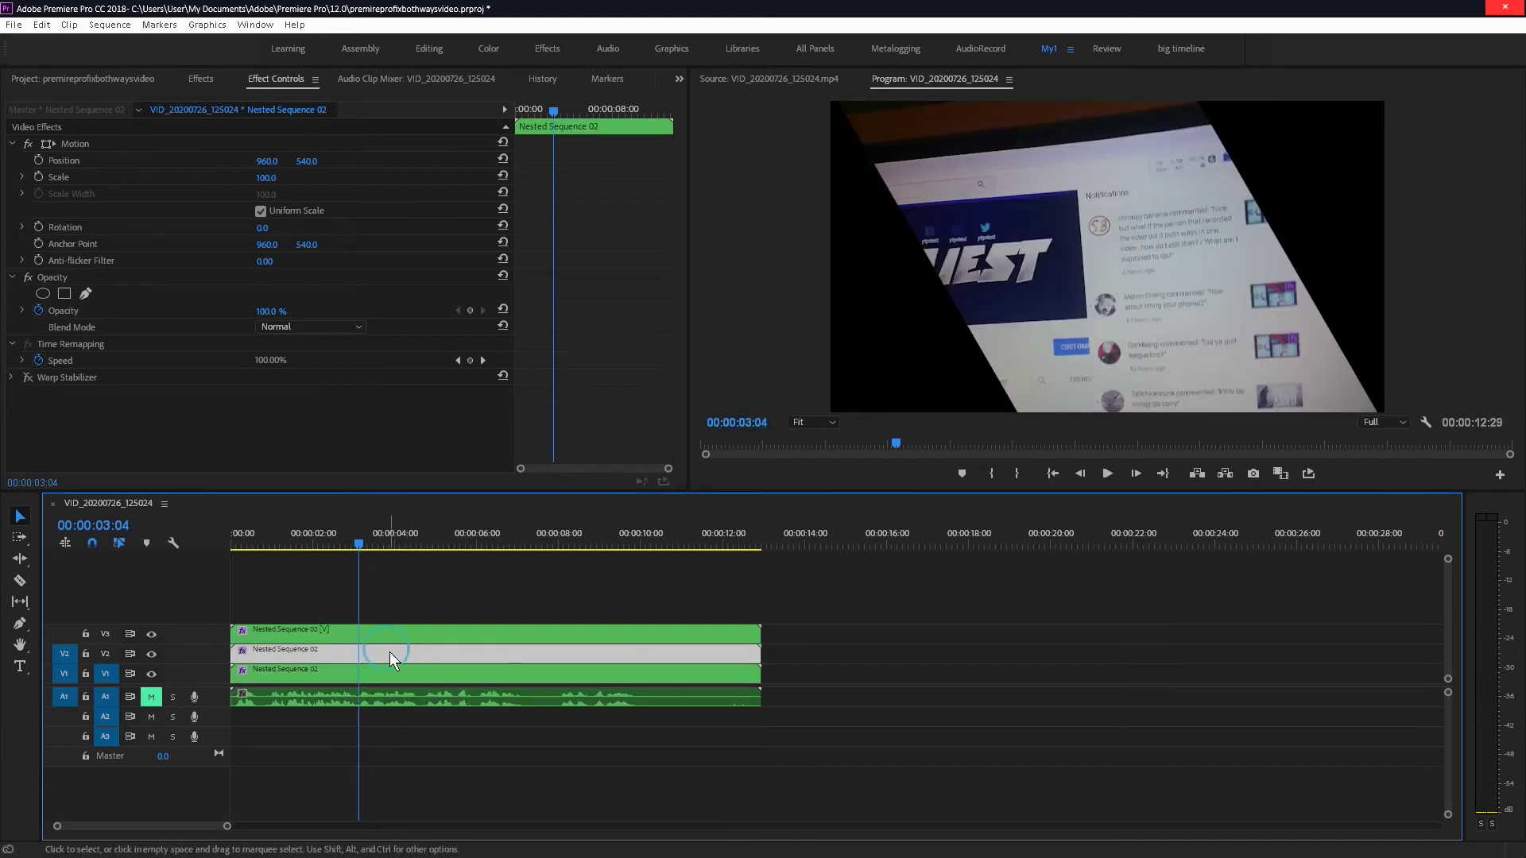
key(Delete)
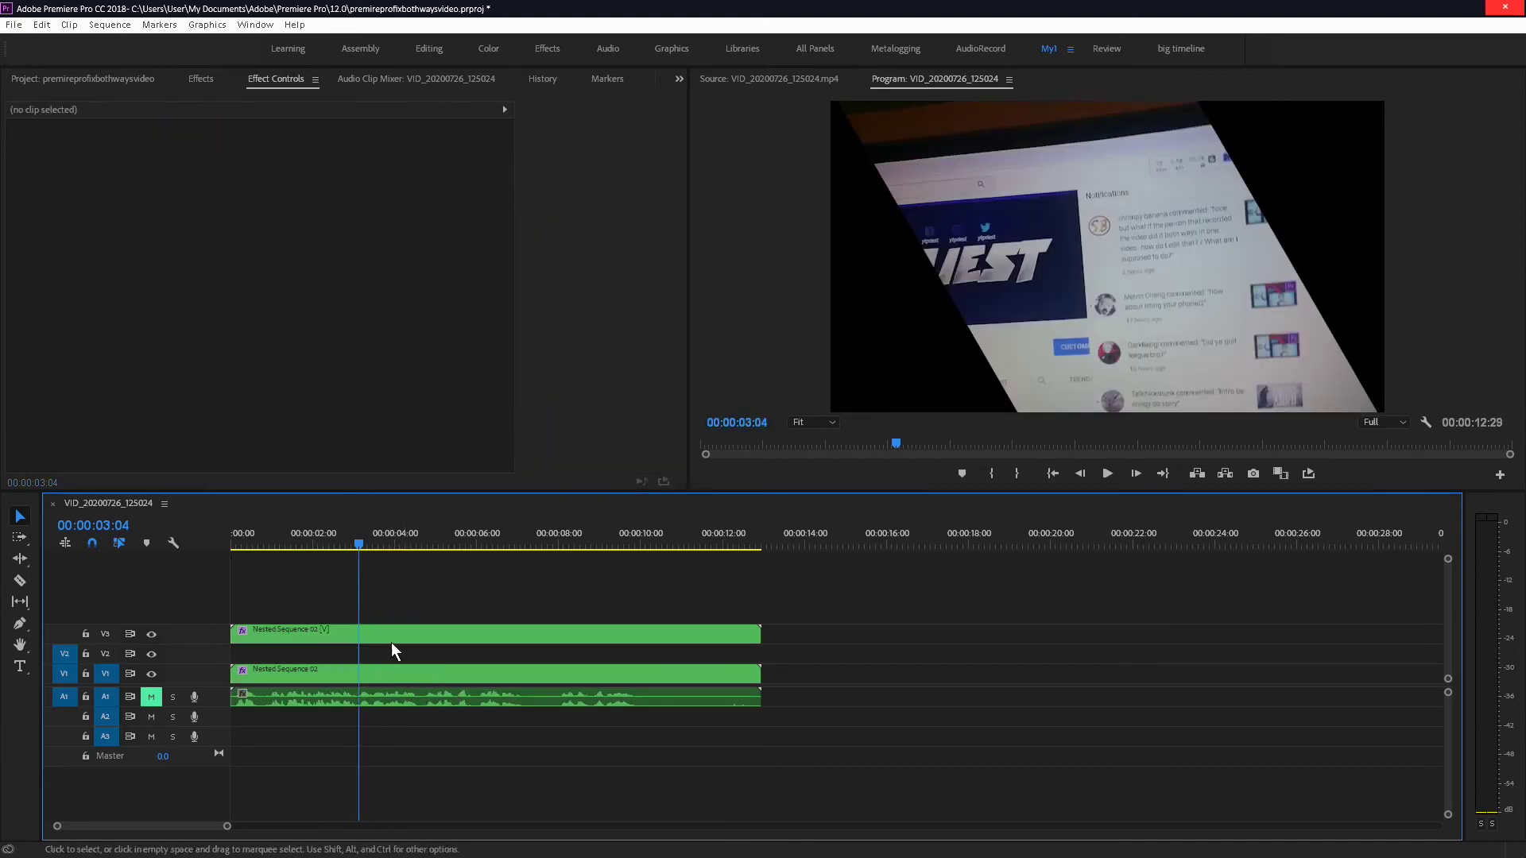
Raise the V1 copy's Motion Scale to 136 so it fills the background
click(390, 638)
click(377, 668)
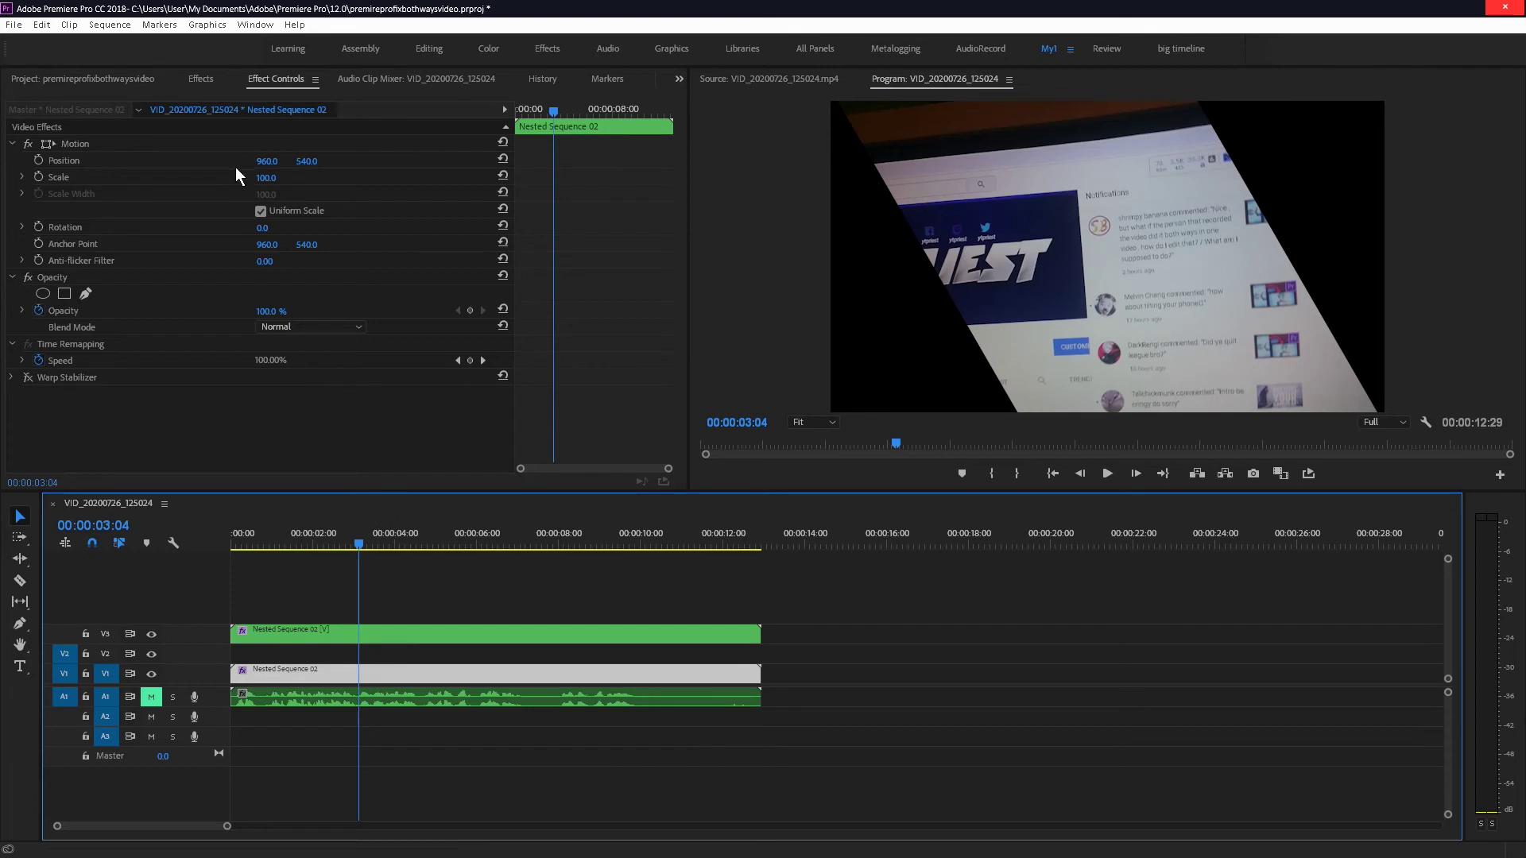
click(266, 177)
text(136)
key(Return)
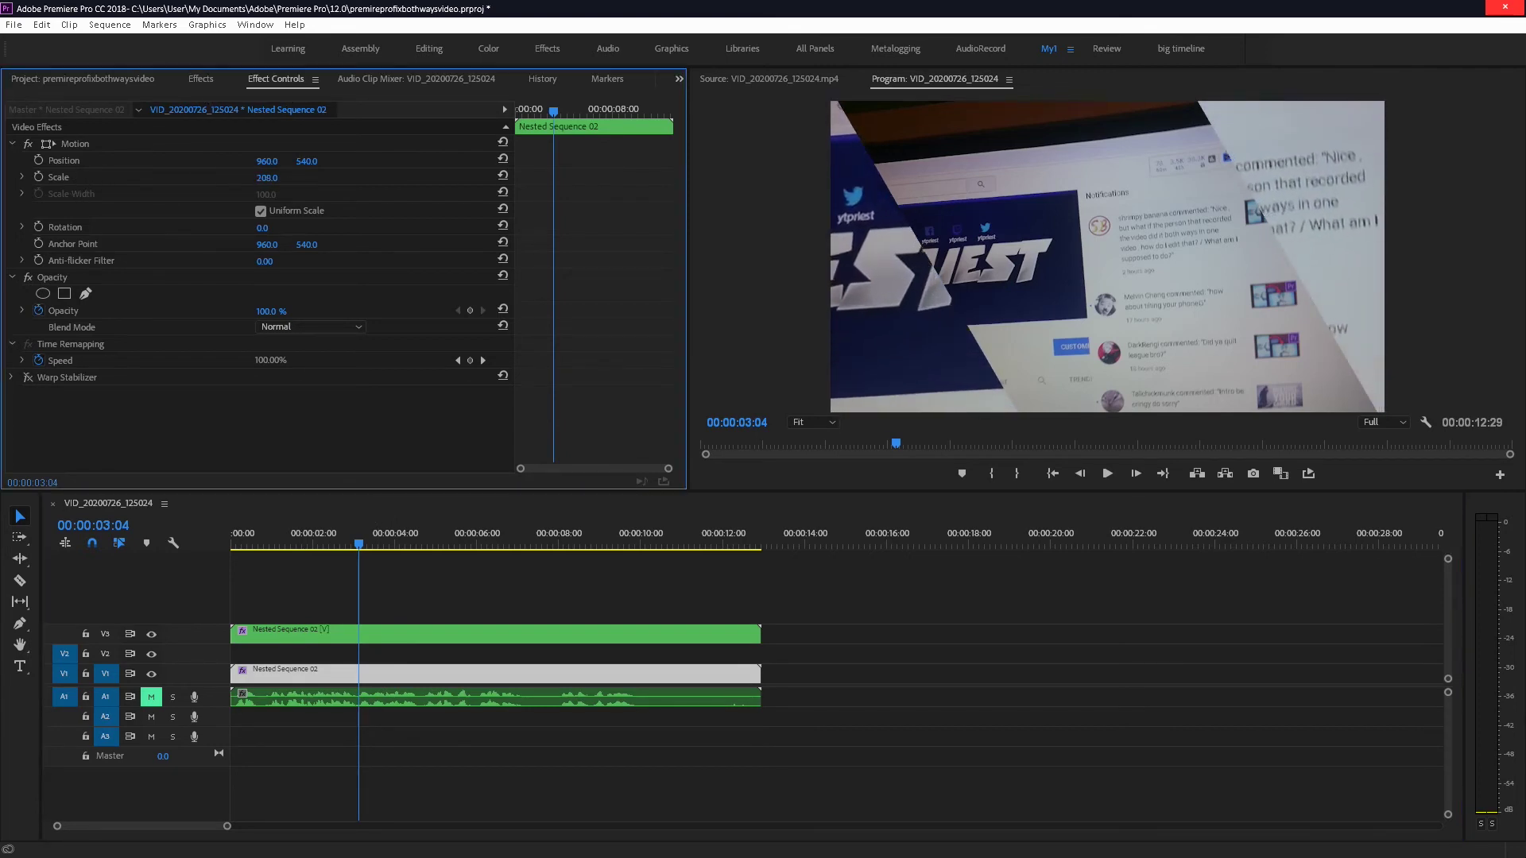
Search the Effects library for 'blur' and apply Gaussian Blur to the V1 background clip
click(191, 79)
click(89, 94)
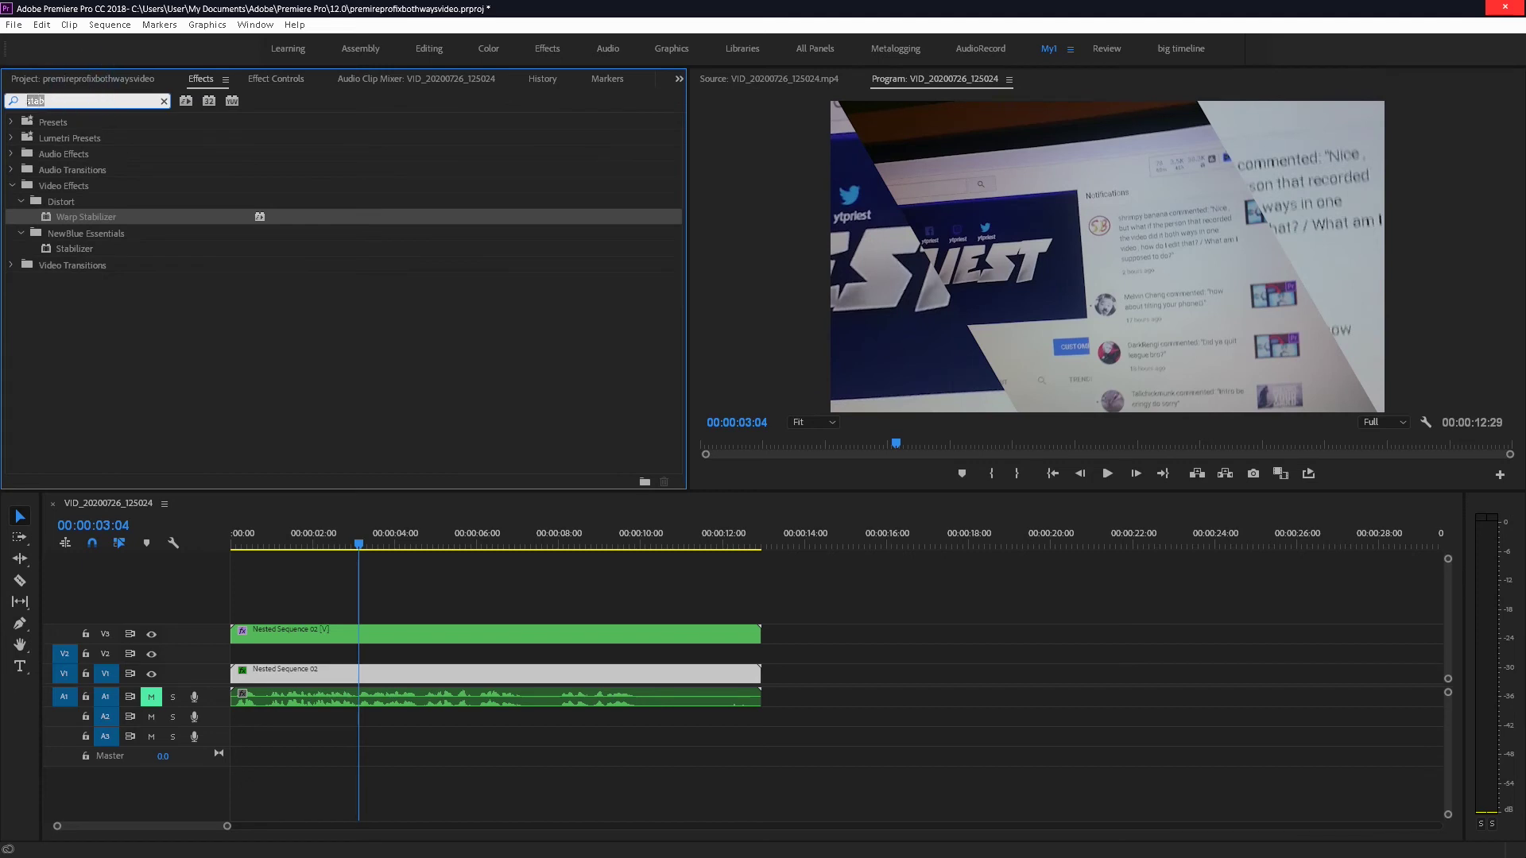
text(blur)
click(12, 121)
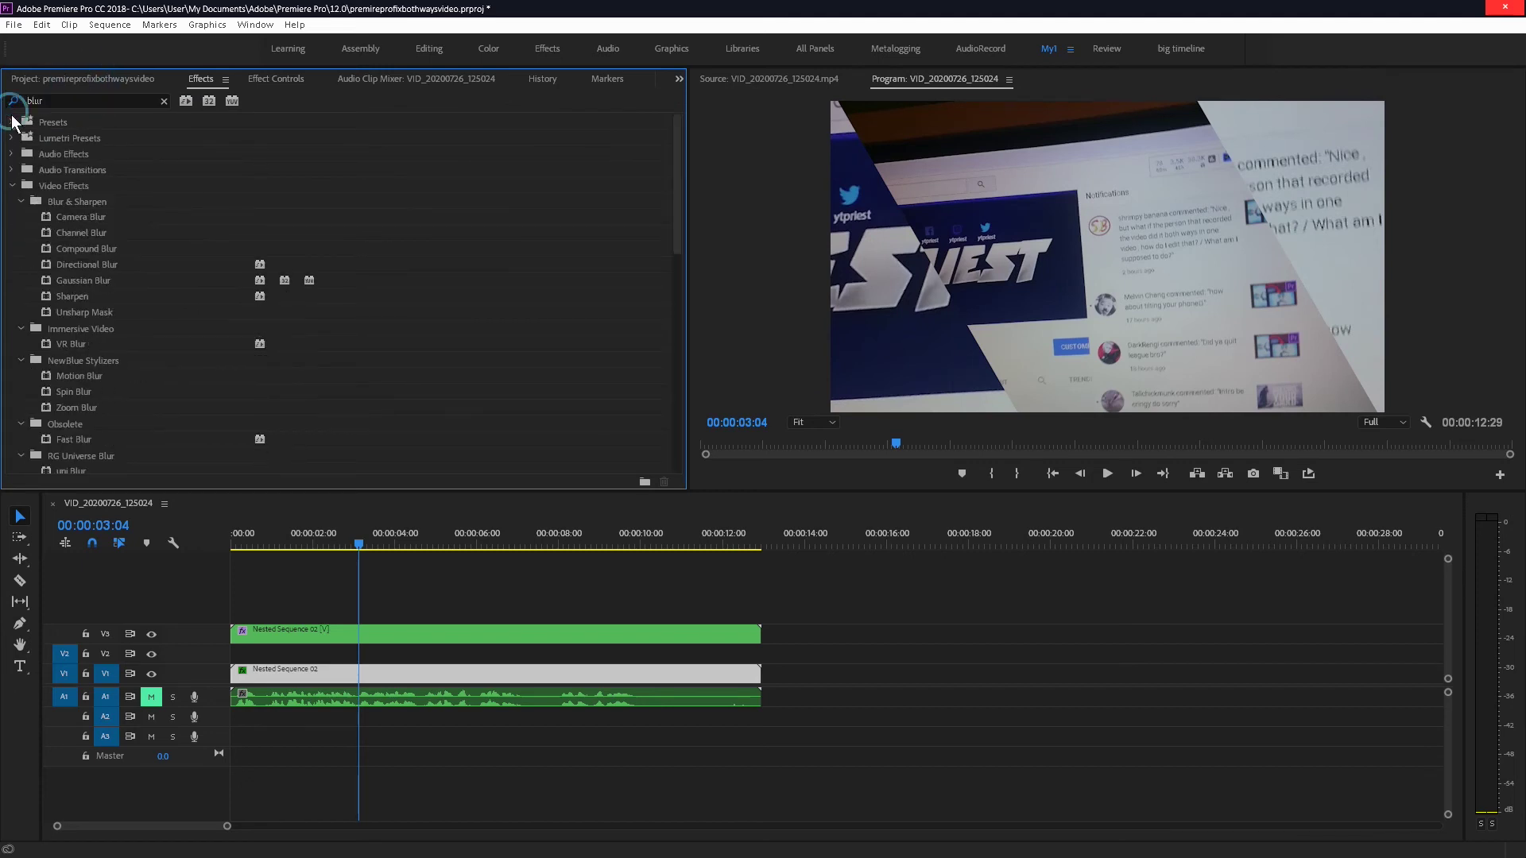
drag(77, 283, 365, 674)
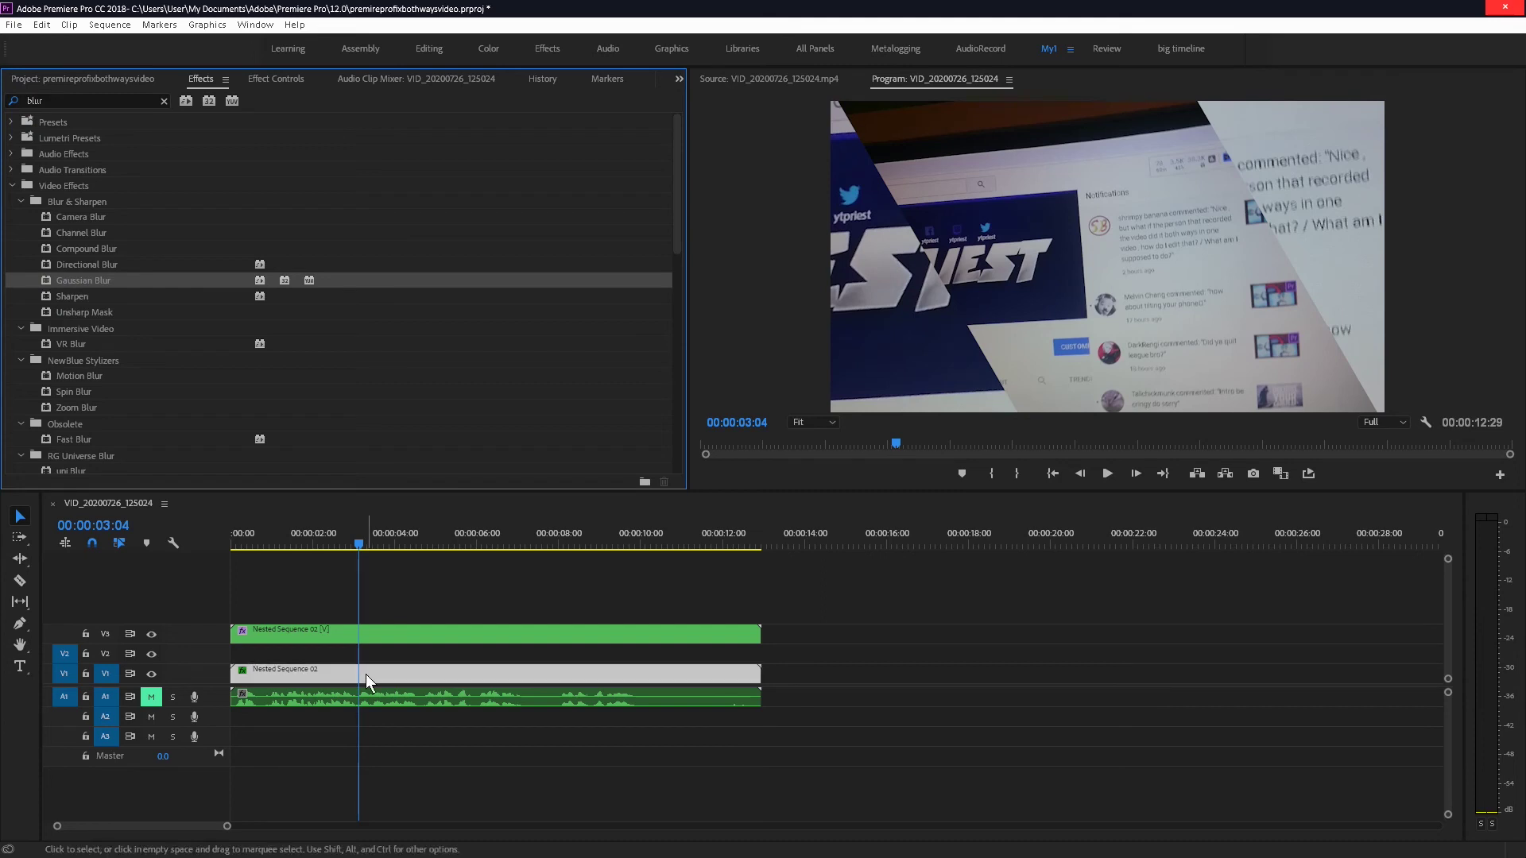
Set the Gaussian Blur's Blurriness to 53 in Effect Controls
click(263, 78)
scroll(289, 414, down, 1)
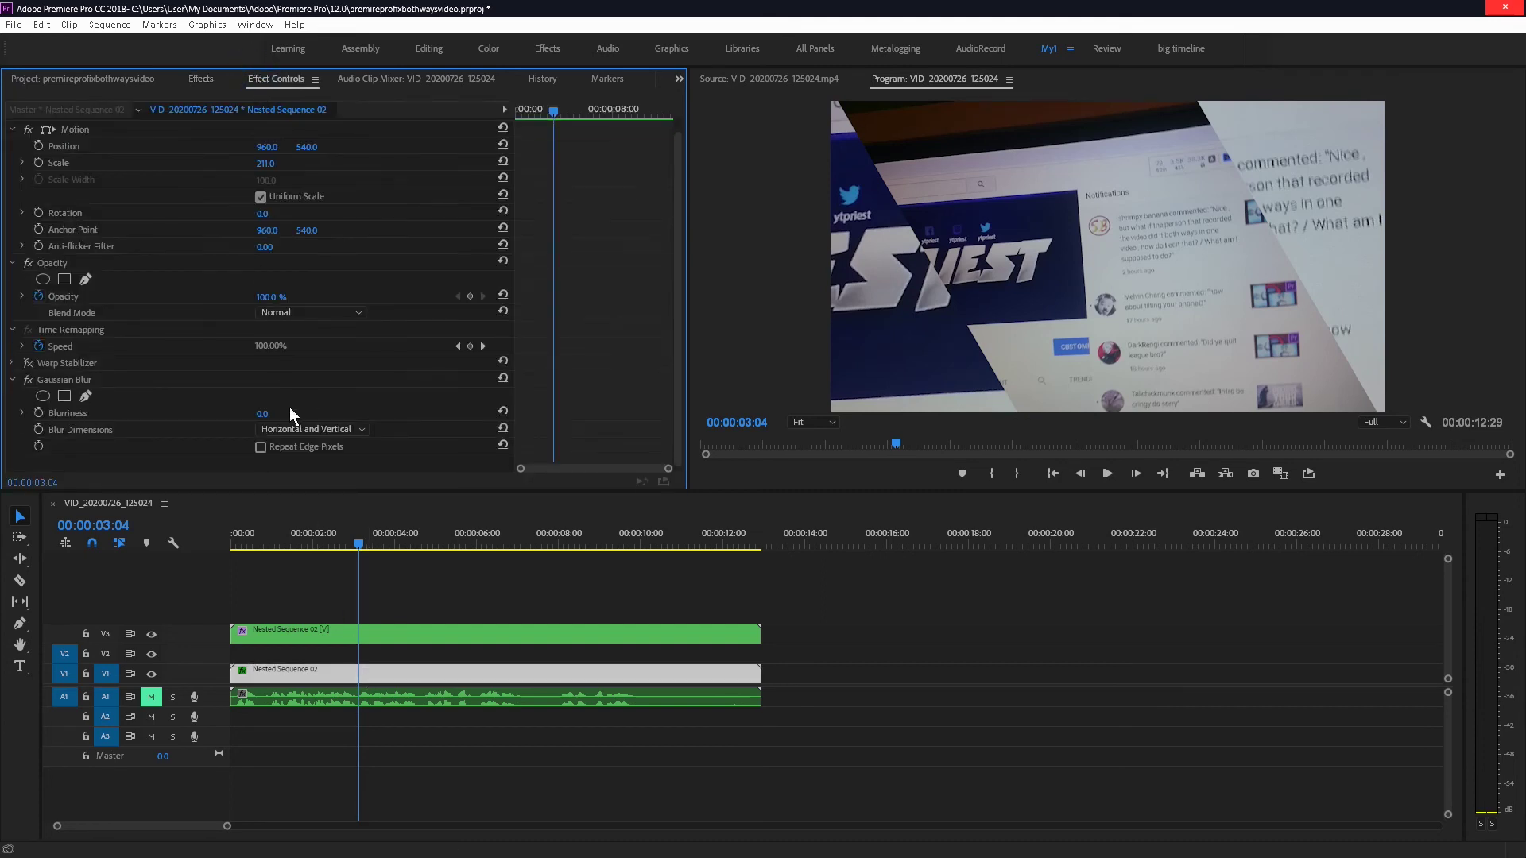
click(78, 412)
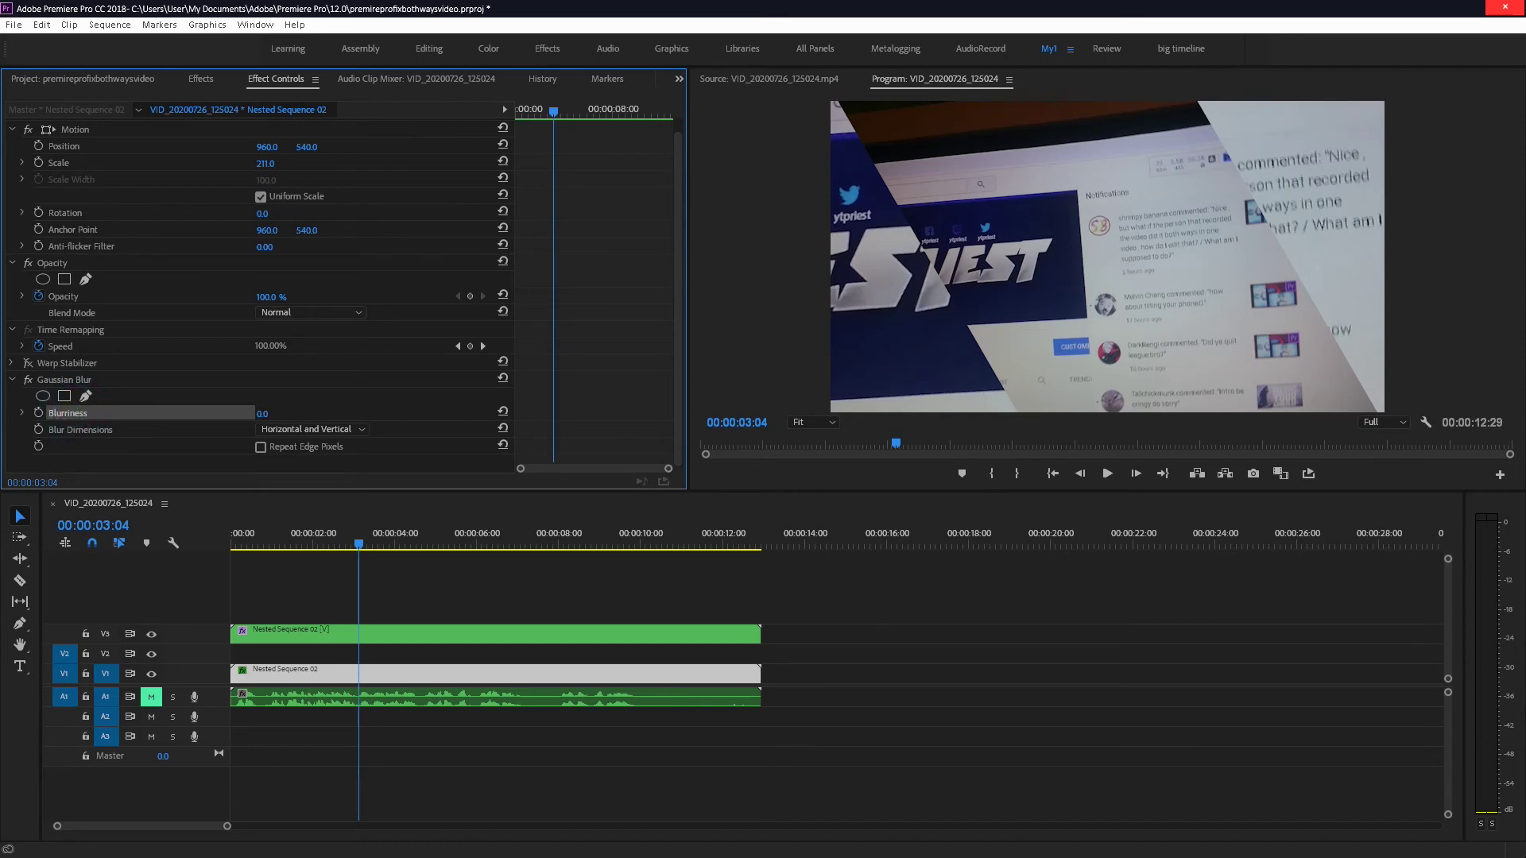
drag(262, 413, 339, 414)
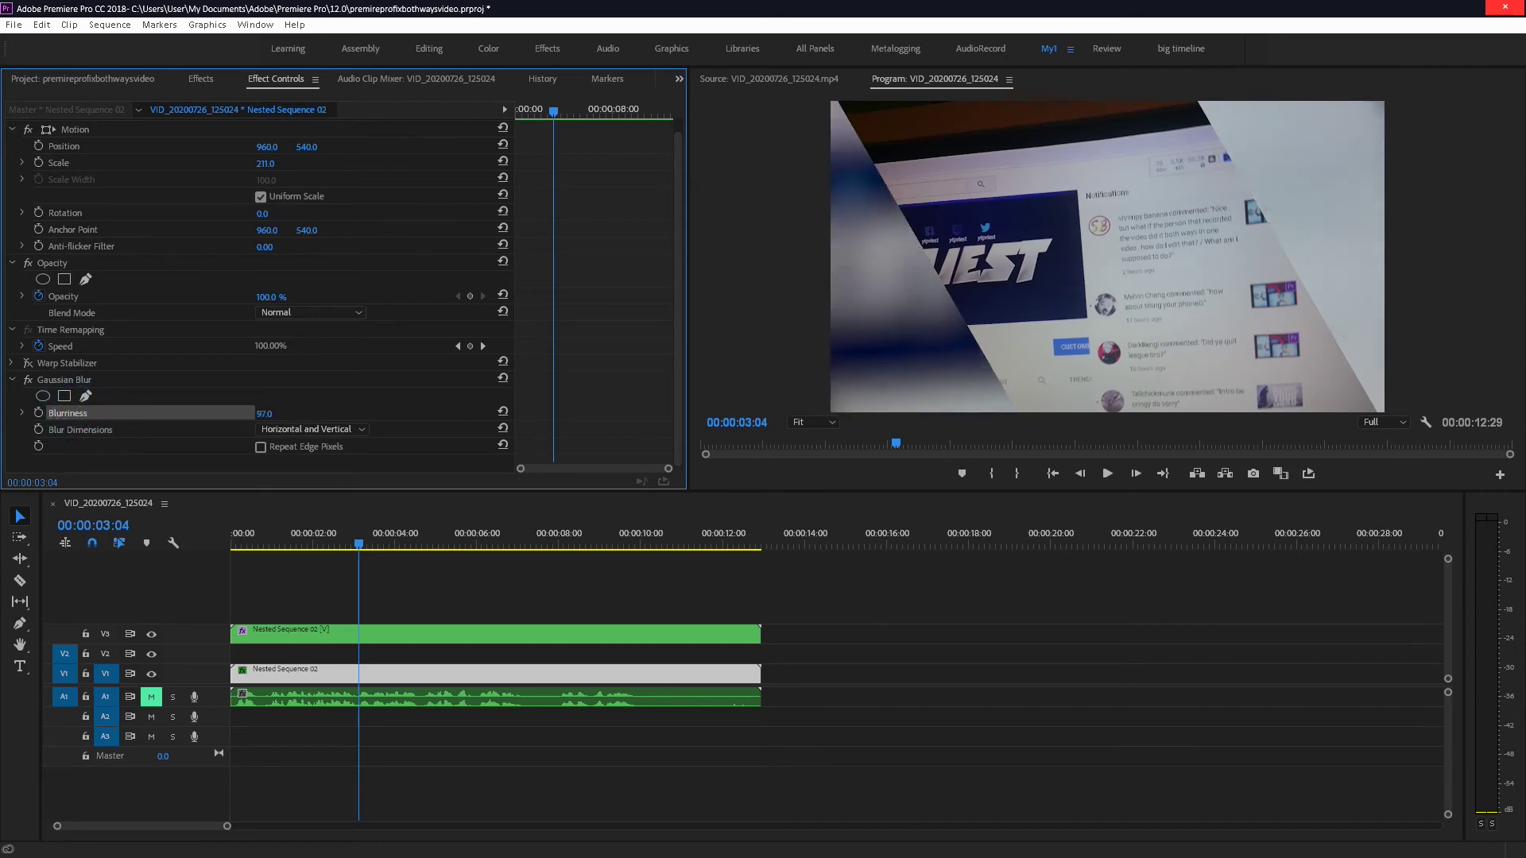
click(265, 414)
text(52)
key(Return)
drag(265, 413, 277, 413)
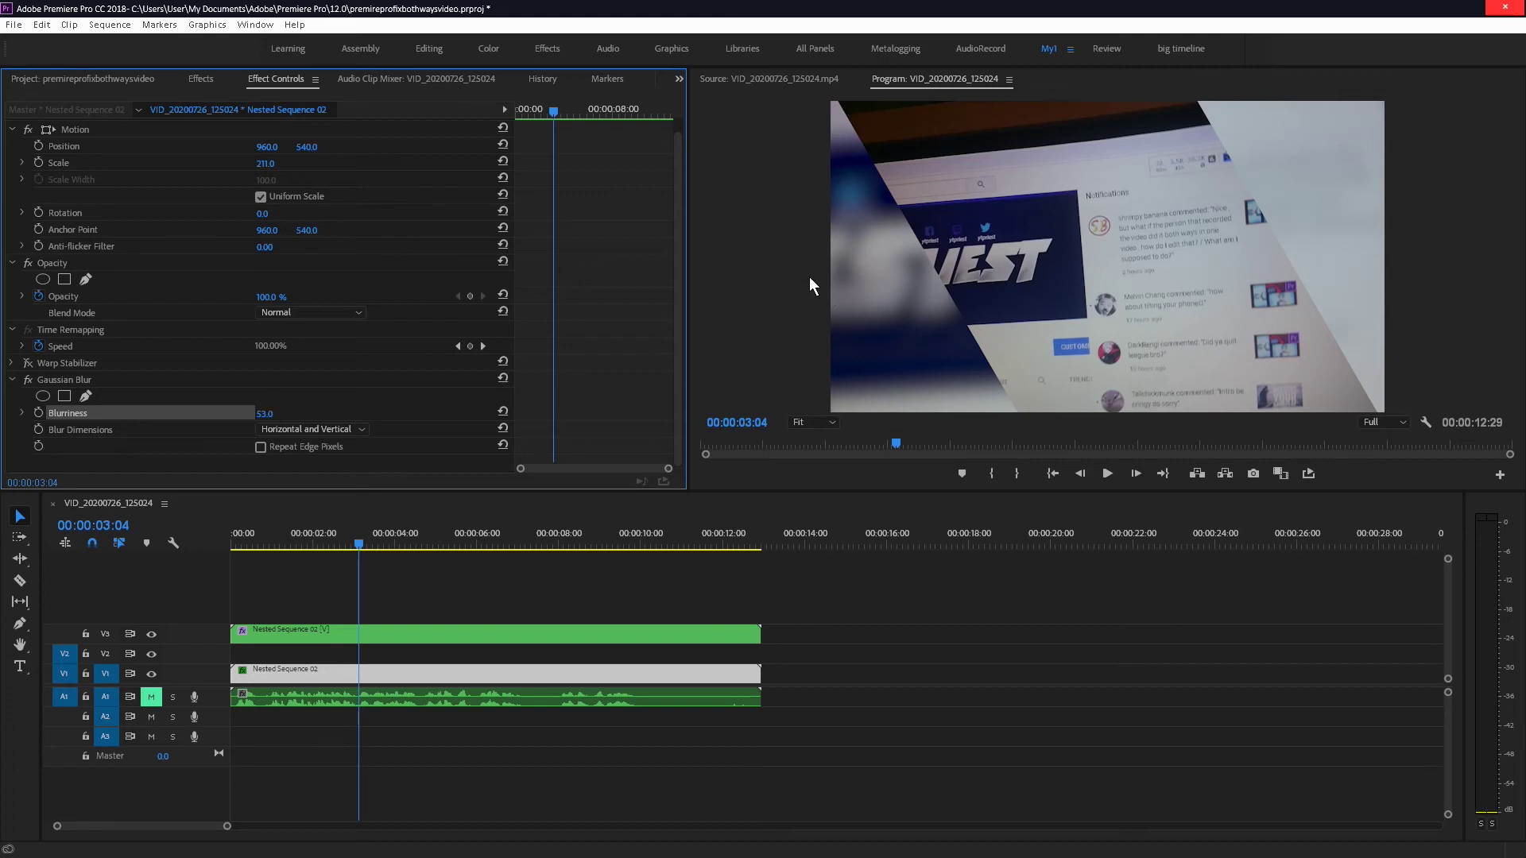
Lower the background clip's Opacity to 49%, then play back the sequence to preview it
scroll(117, 206, up, 1)
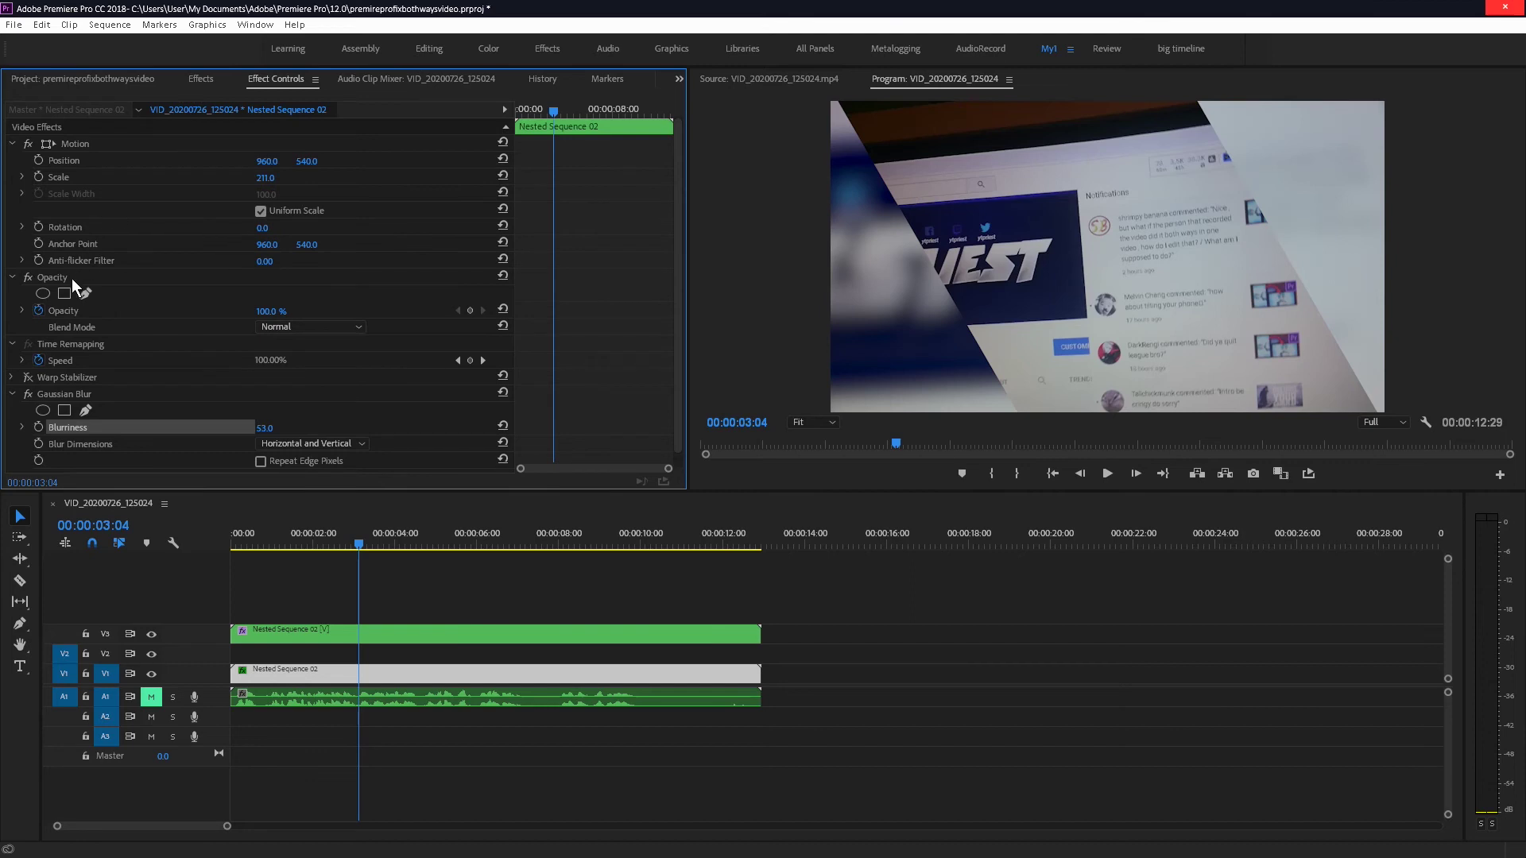
click(37, 311)
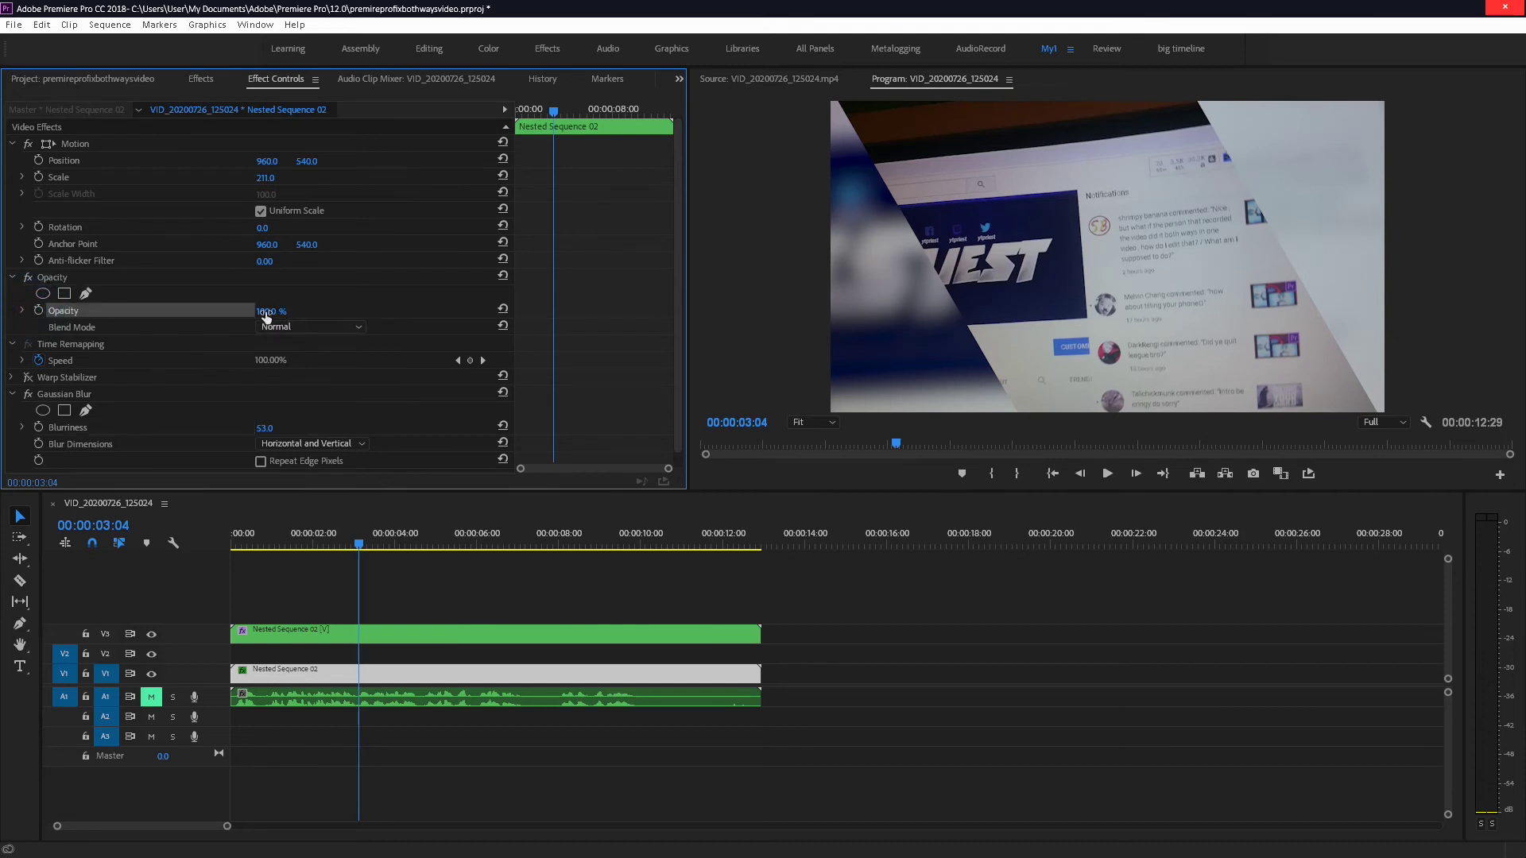
drag(260, 310, 219, 310)
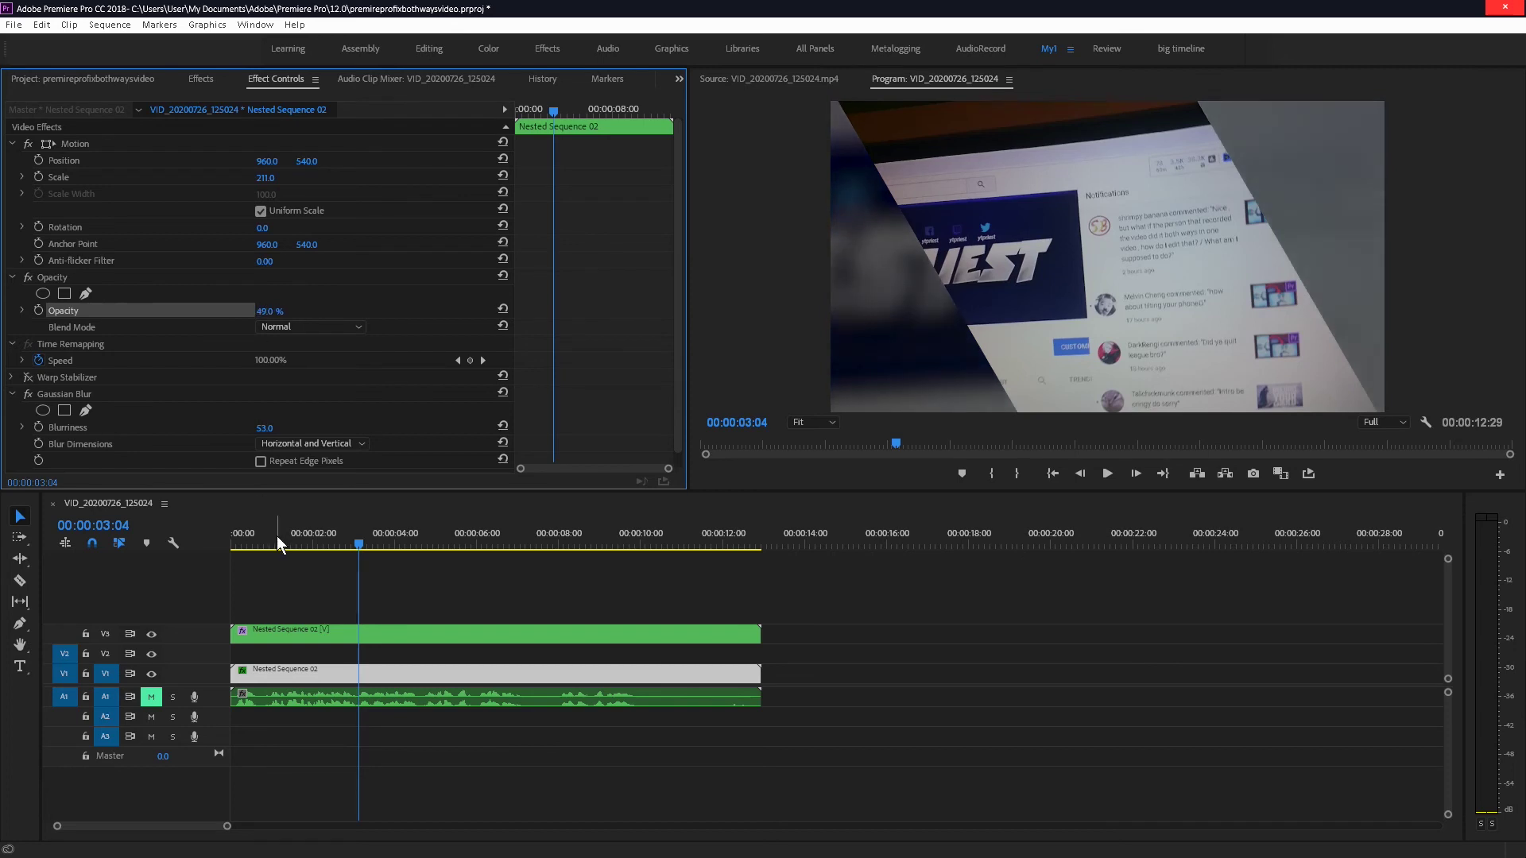
drag(274, 535, 238, 534)
key(space)
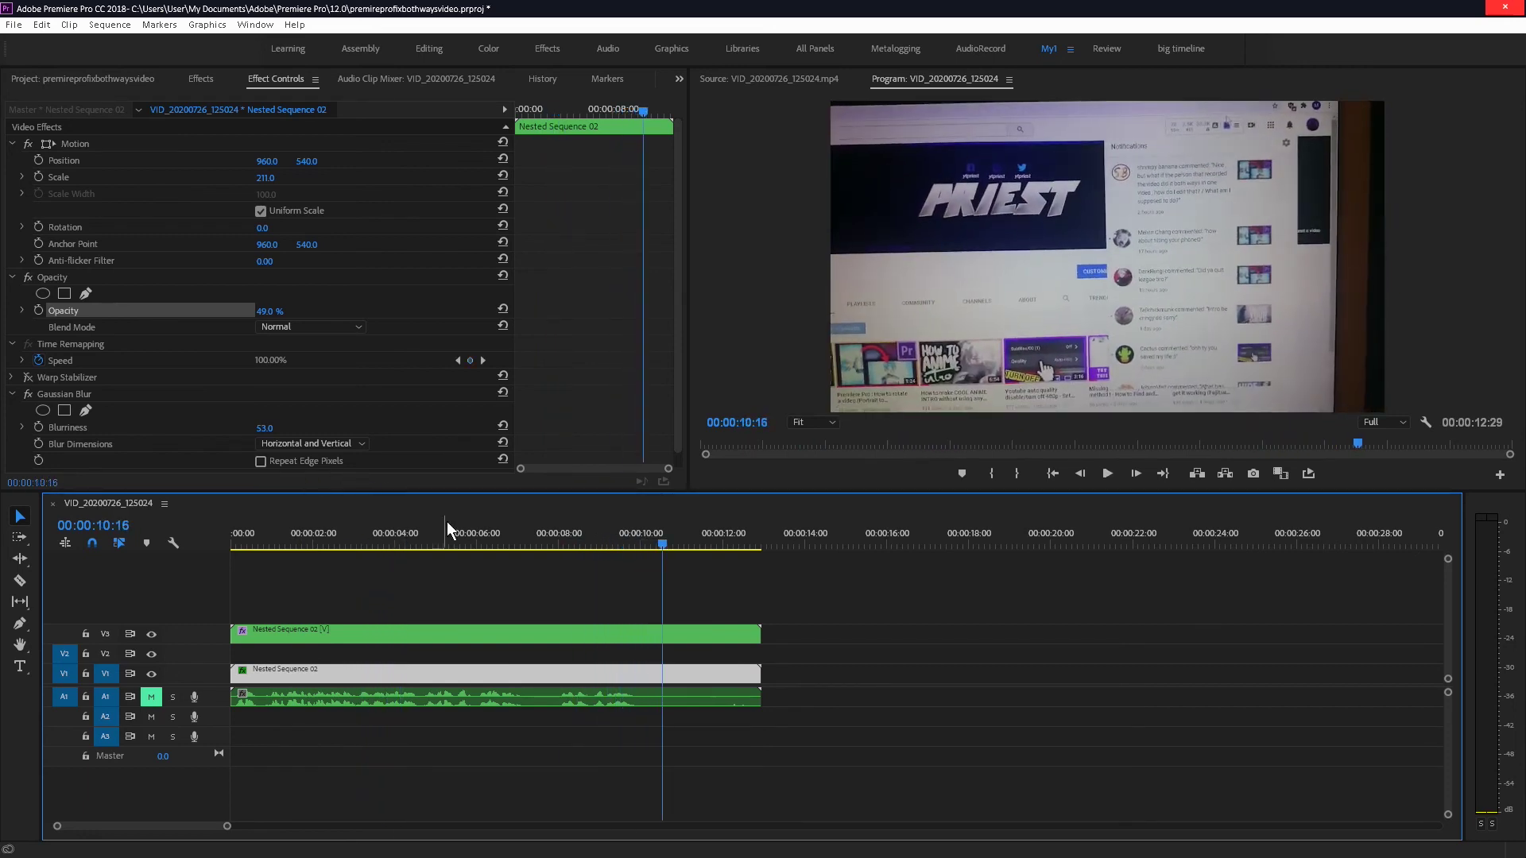
click(620, 534)
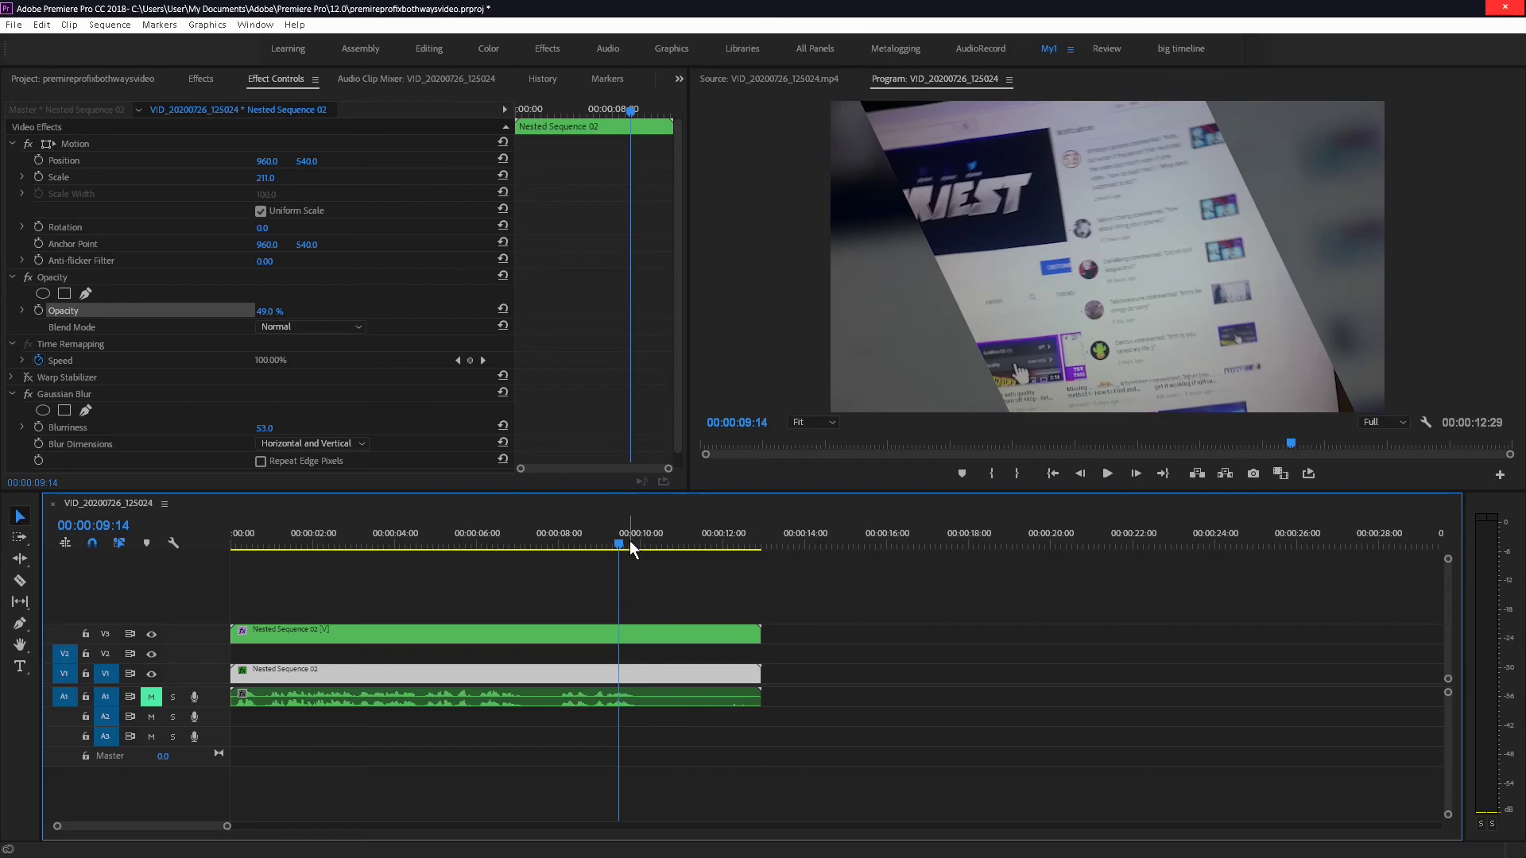
Review the timeline, then play the VID_20200726_125024 Copy 01 sequence from near the start
key(space)
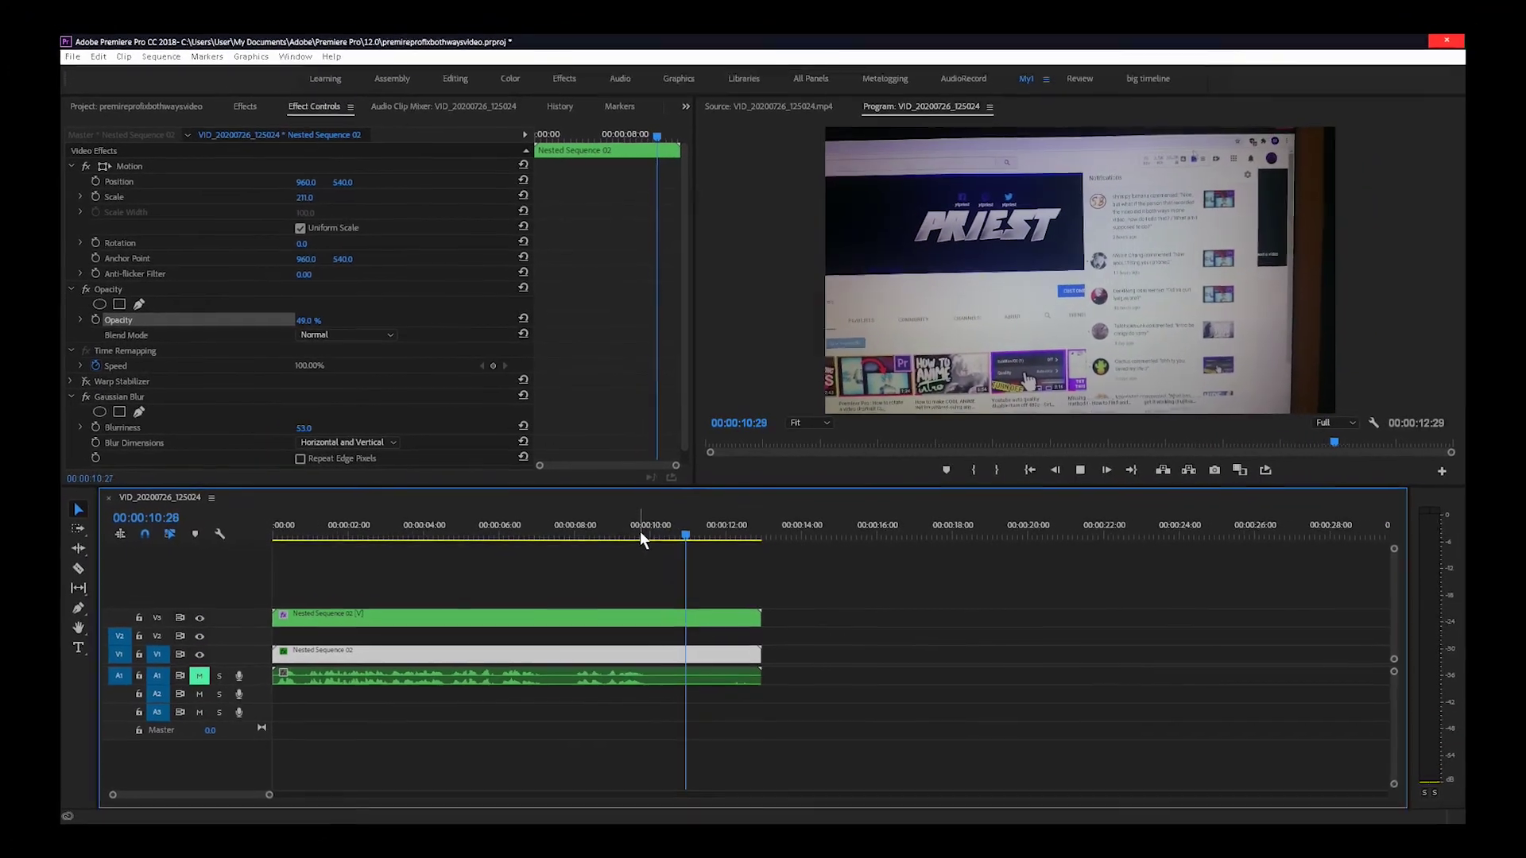
click(318, 533)
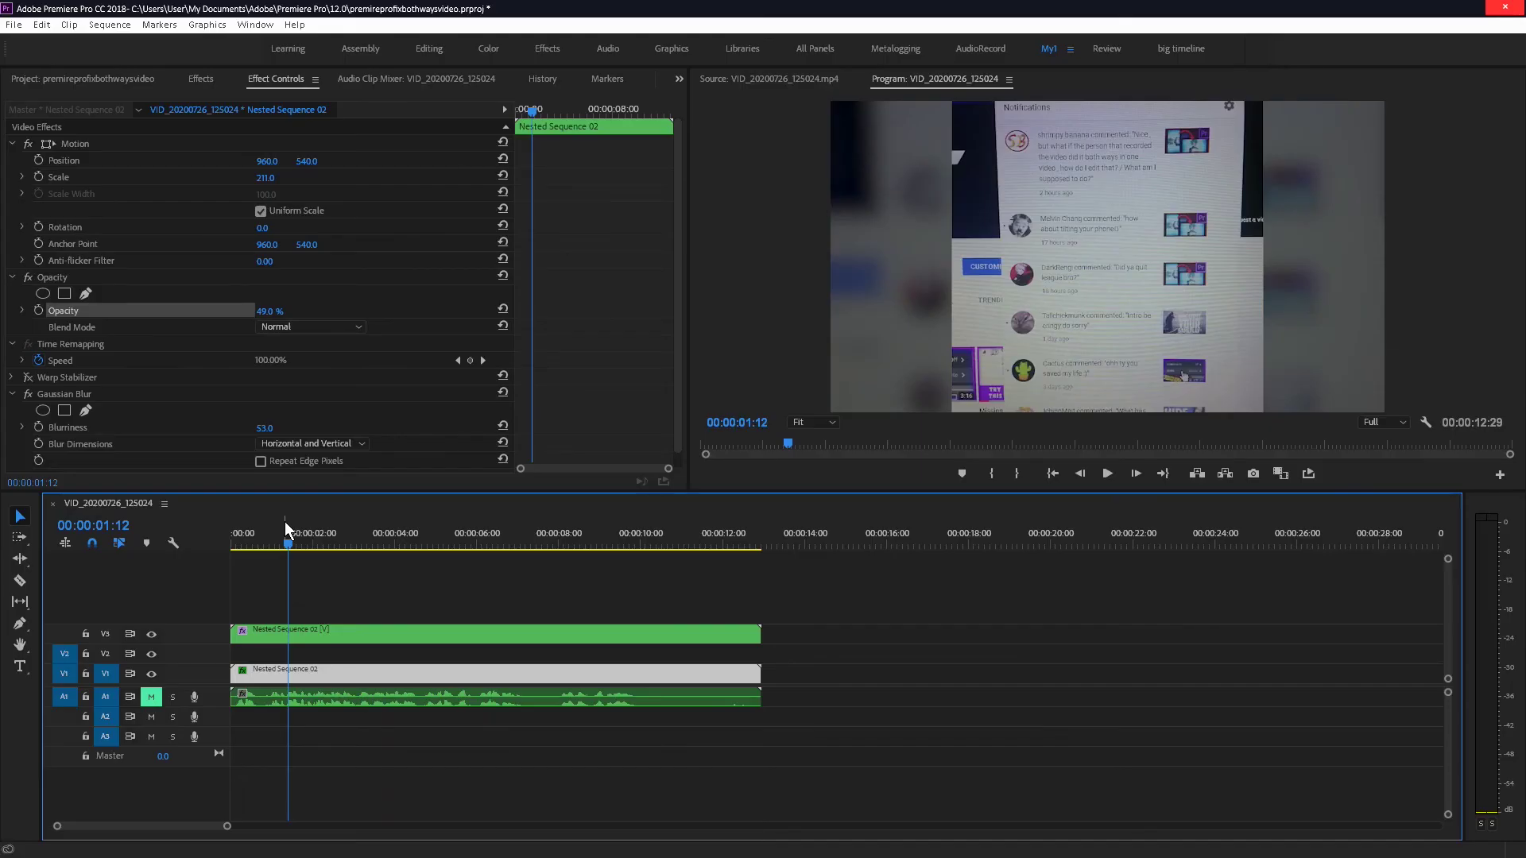
drag(284, 521, 249, 540)
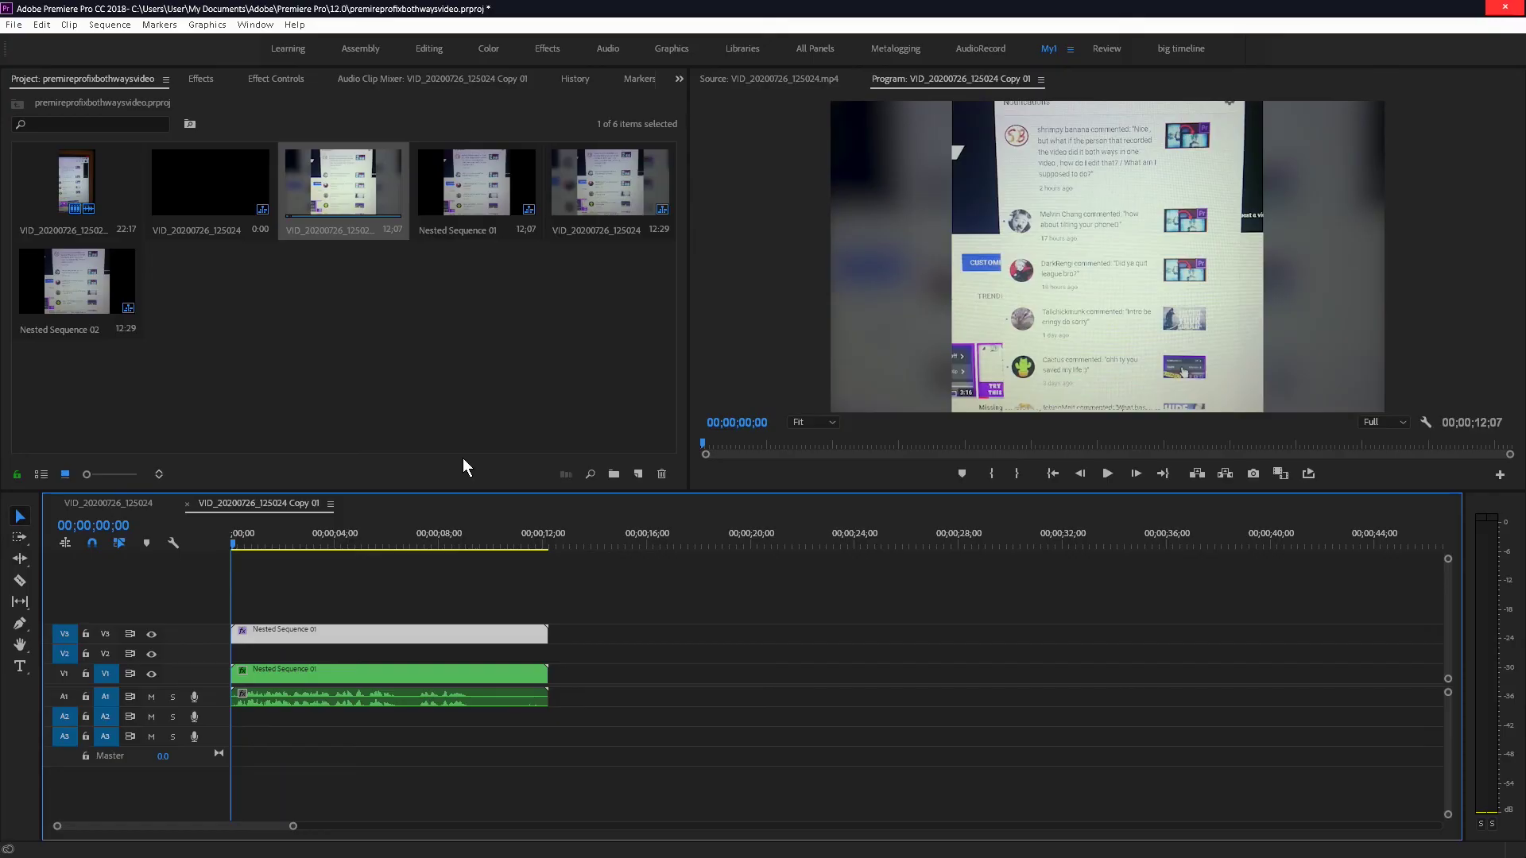
click(245, 544)
key(space)
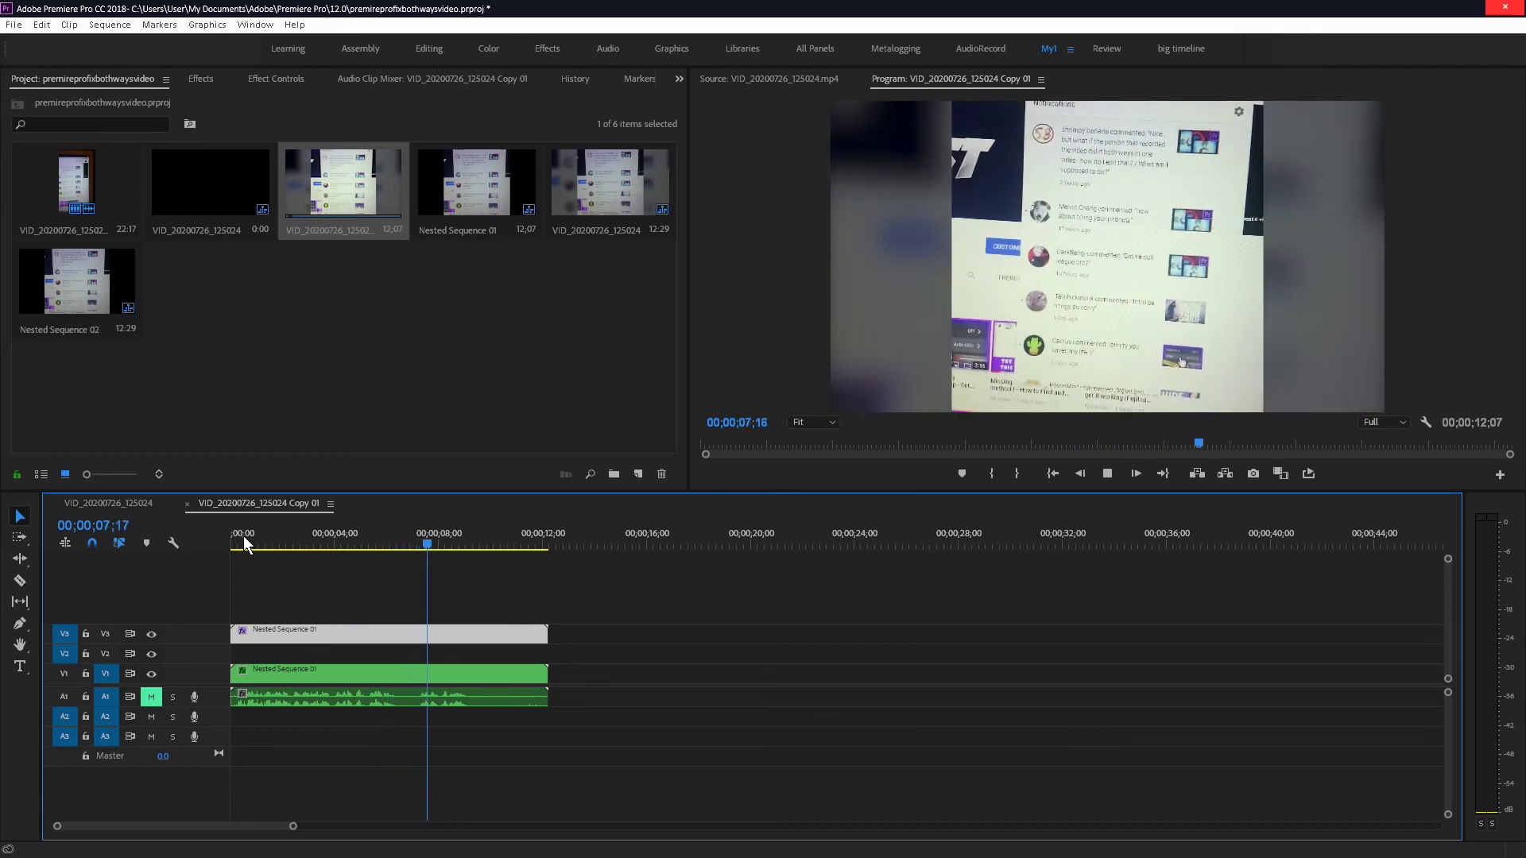
Stop the Copy 01 playback at about 1 second 19 frames
click(273, 543)
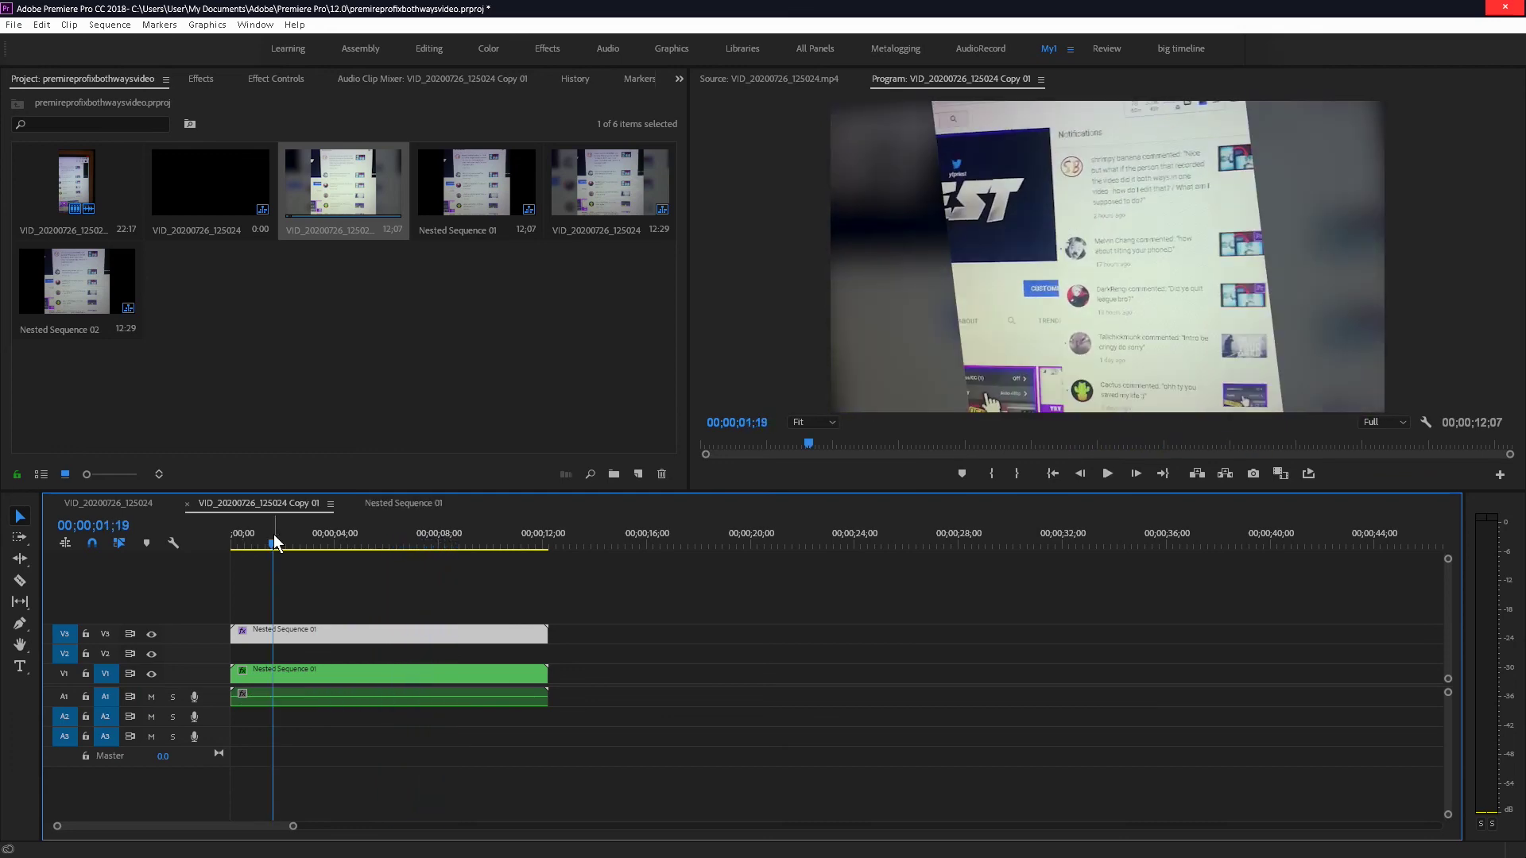